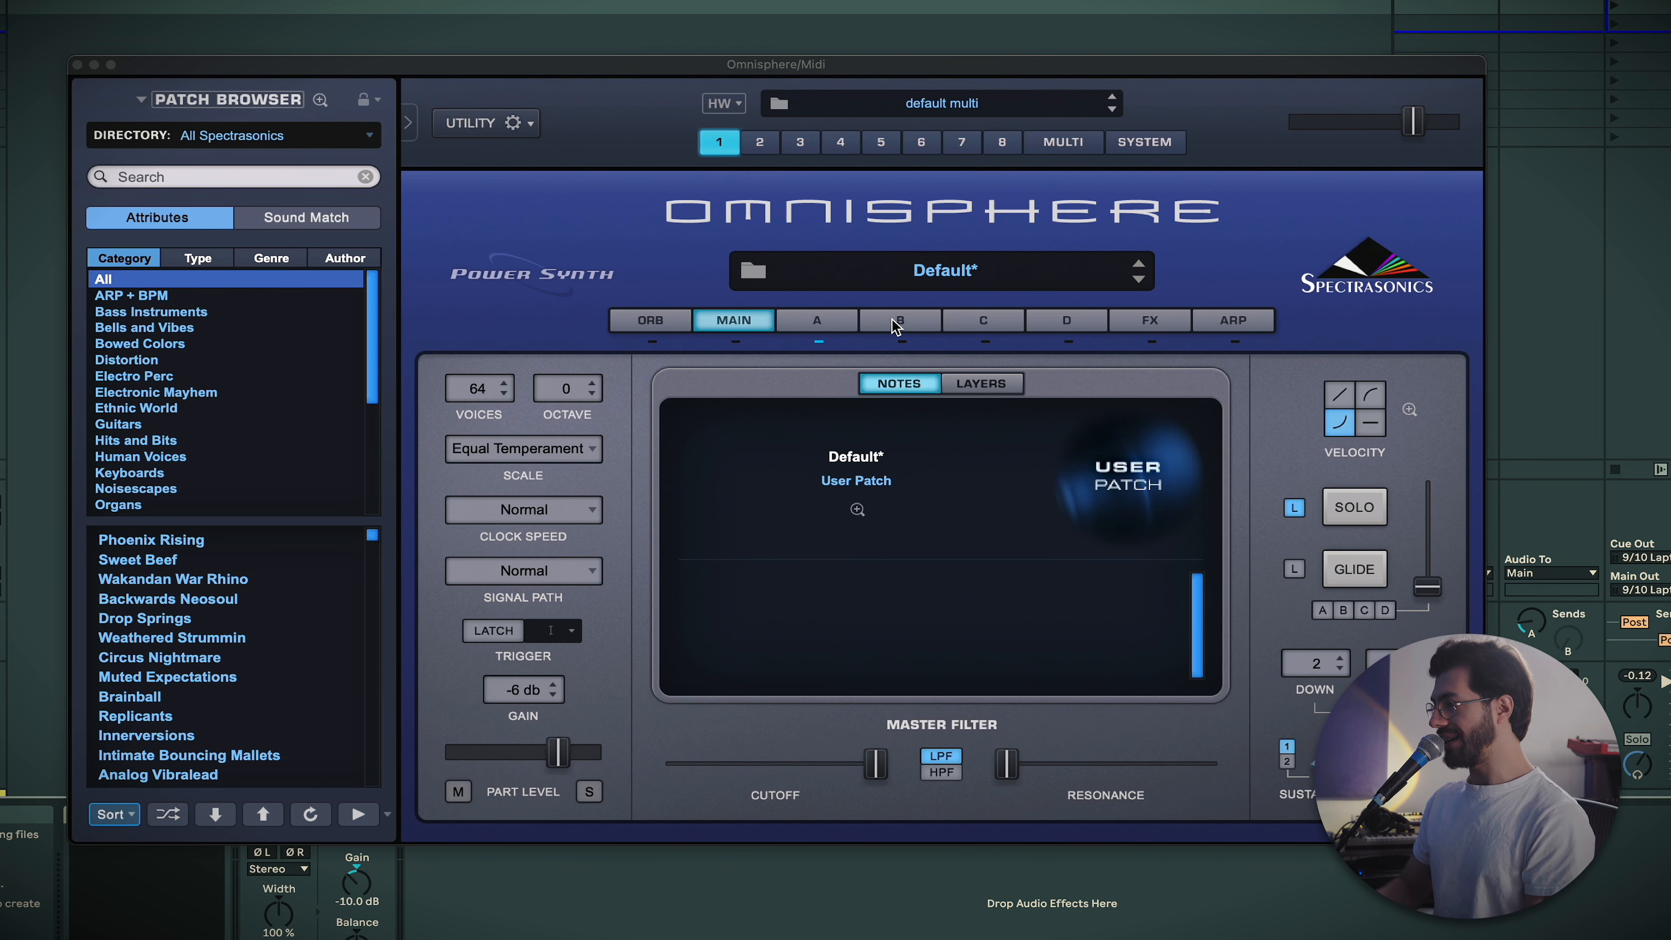
Look through the patch's FX, ARP, MAIN and ORB pages in Omnisphere
{"action": "left_click", "coordinate": [1164, 323]}
{"action": "left_click", "coordinate": [1232, 320]}
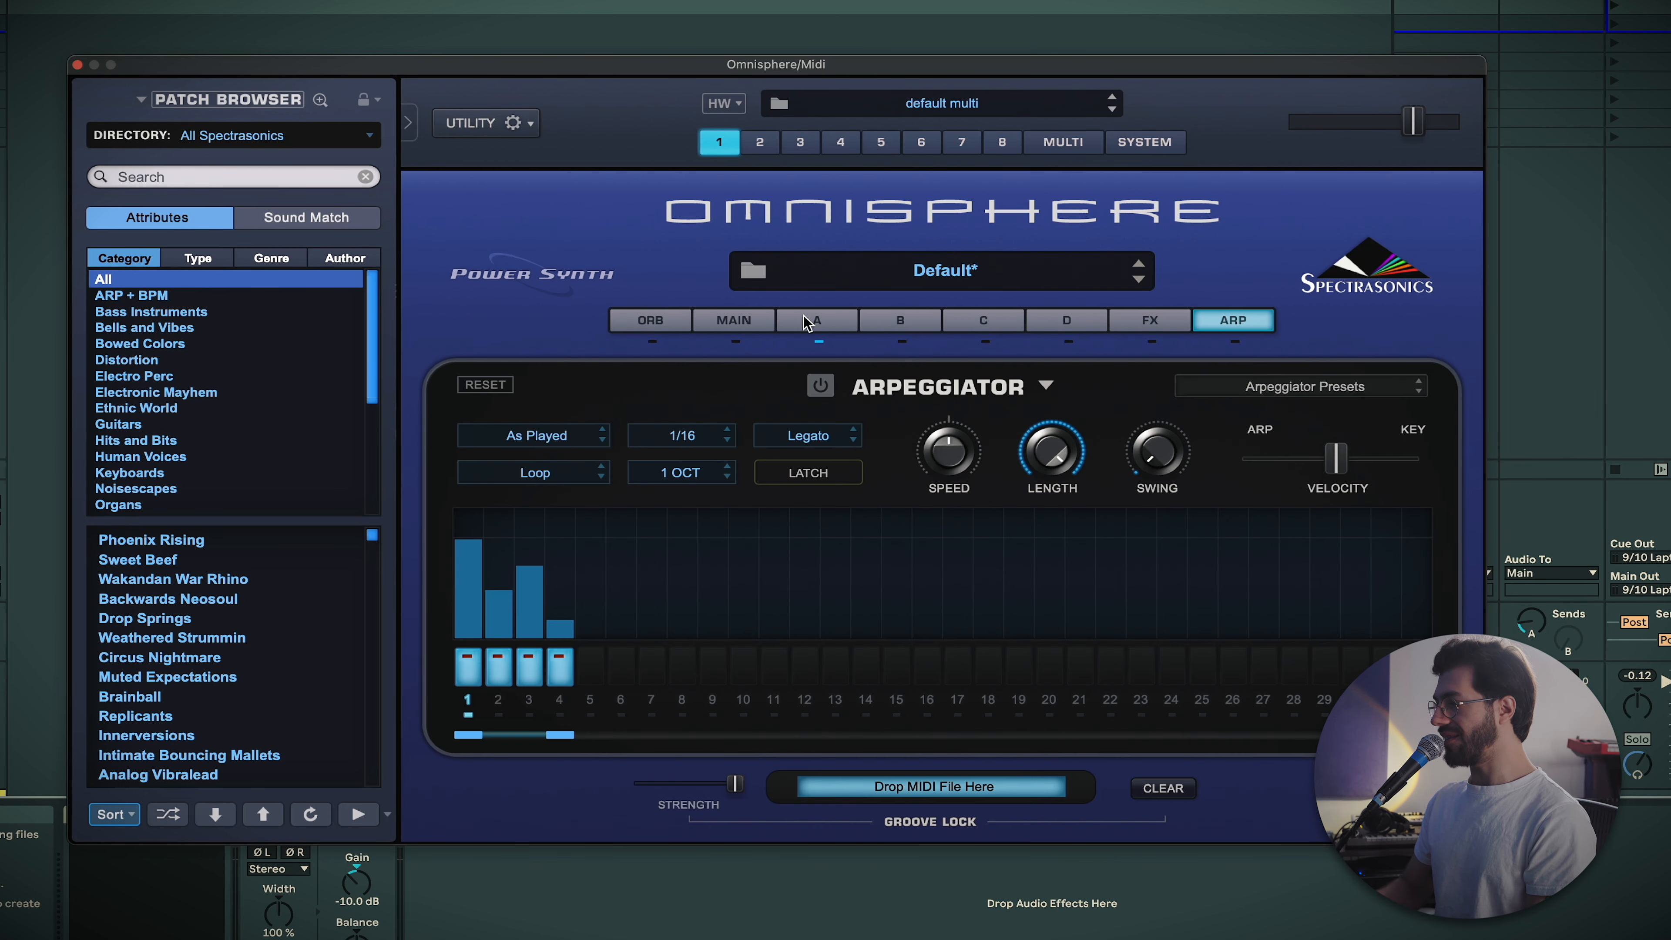
{"action": "left_click", "coordinate": [735, 335]}
{"action": "left_click", "coordinate": [678, 328]}
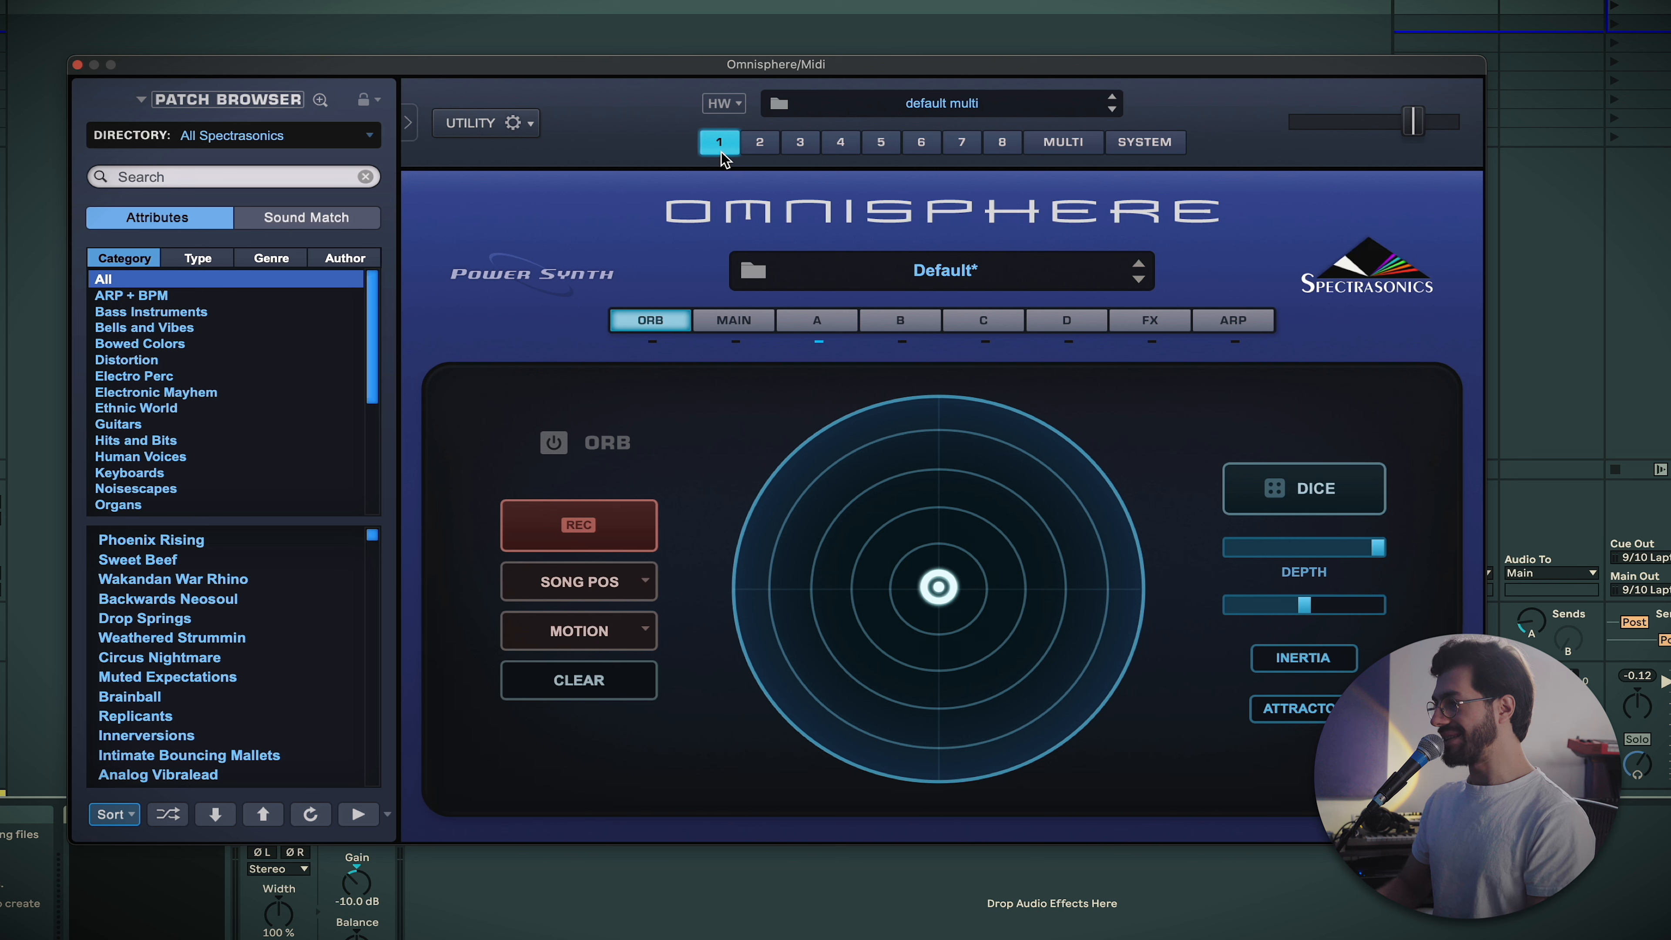
Step through the multi's parts up to part 8, ending on the MULTI mixer overview
{"action": "left_click", "coordinate": [757, 146]}
{"action": "left_click", "coordinate": [800, 145]}
{"action": "left_click", "coordinate": [840, 145]}
{"action": "left_click", "coordinate": [922, 145]}
{"action": "left_click", "coordinate": [960, 147]}
{"action": "left_click", "coordinate": [1000, 143]}
{"action": "left_click", "coordinate": [1062, 143]}
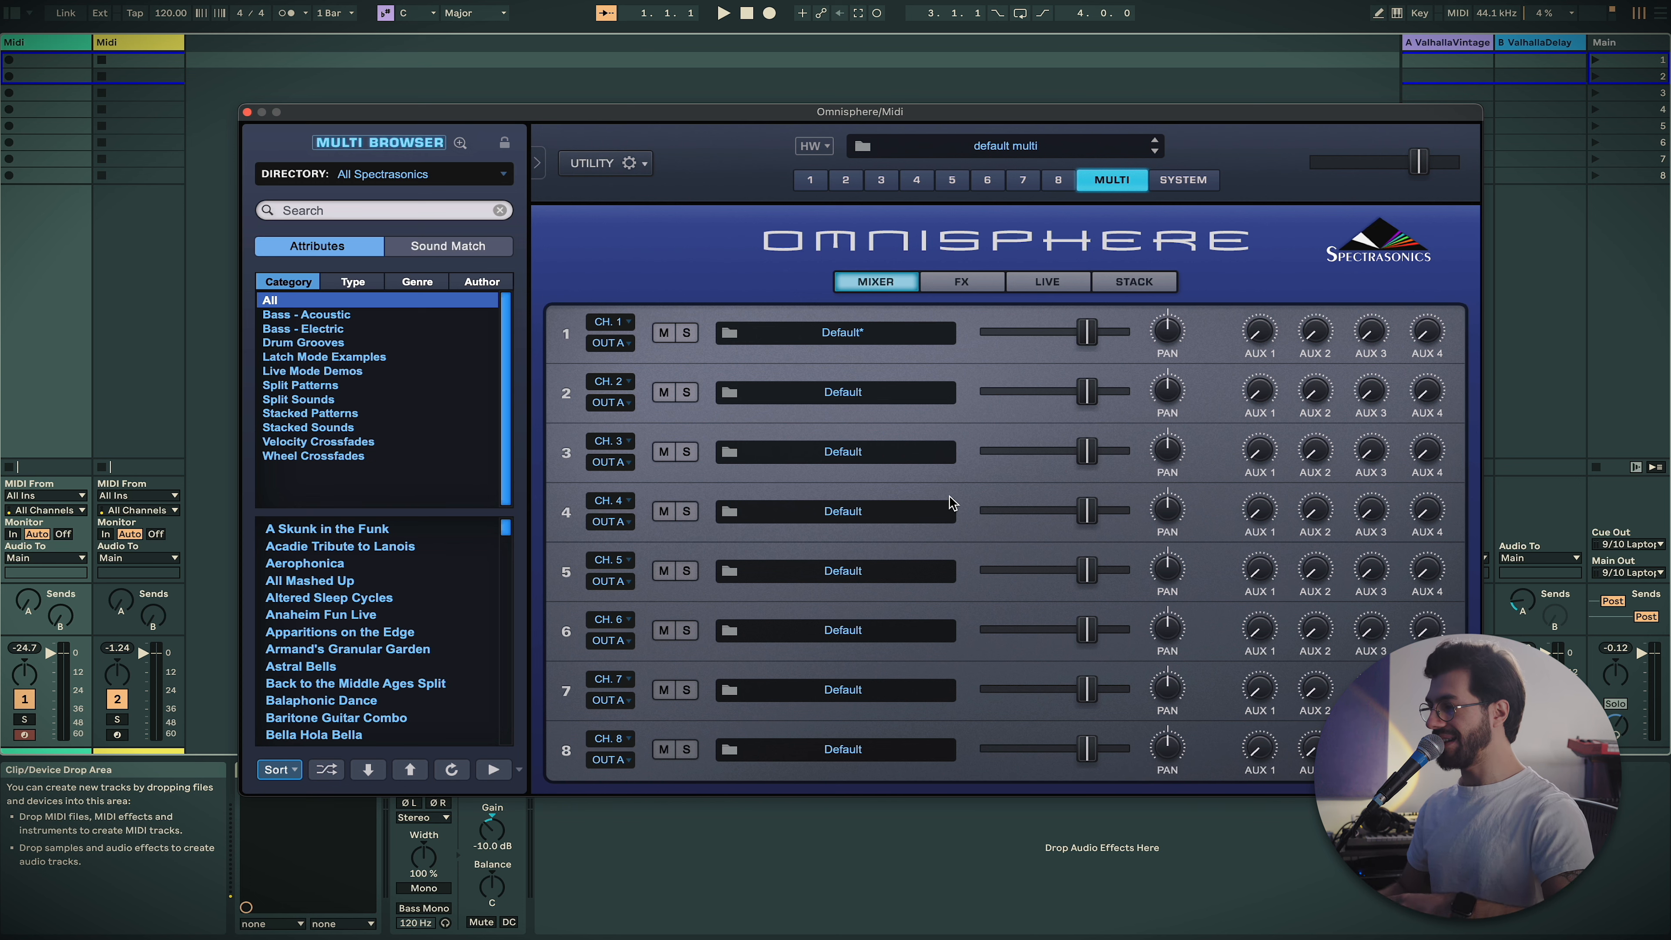
Check the multi's shared FX, LIVE and MIXER pages, then open part 1's layer A editor
{"action": "left_click", "coordinate": [950, 288]}
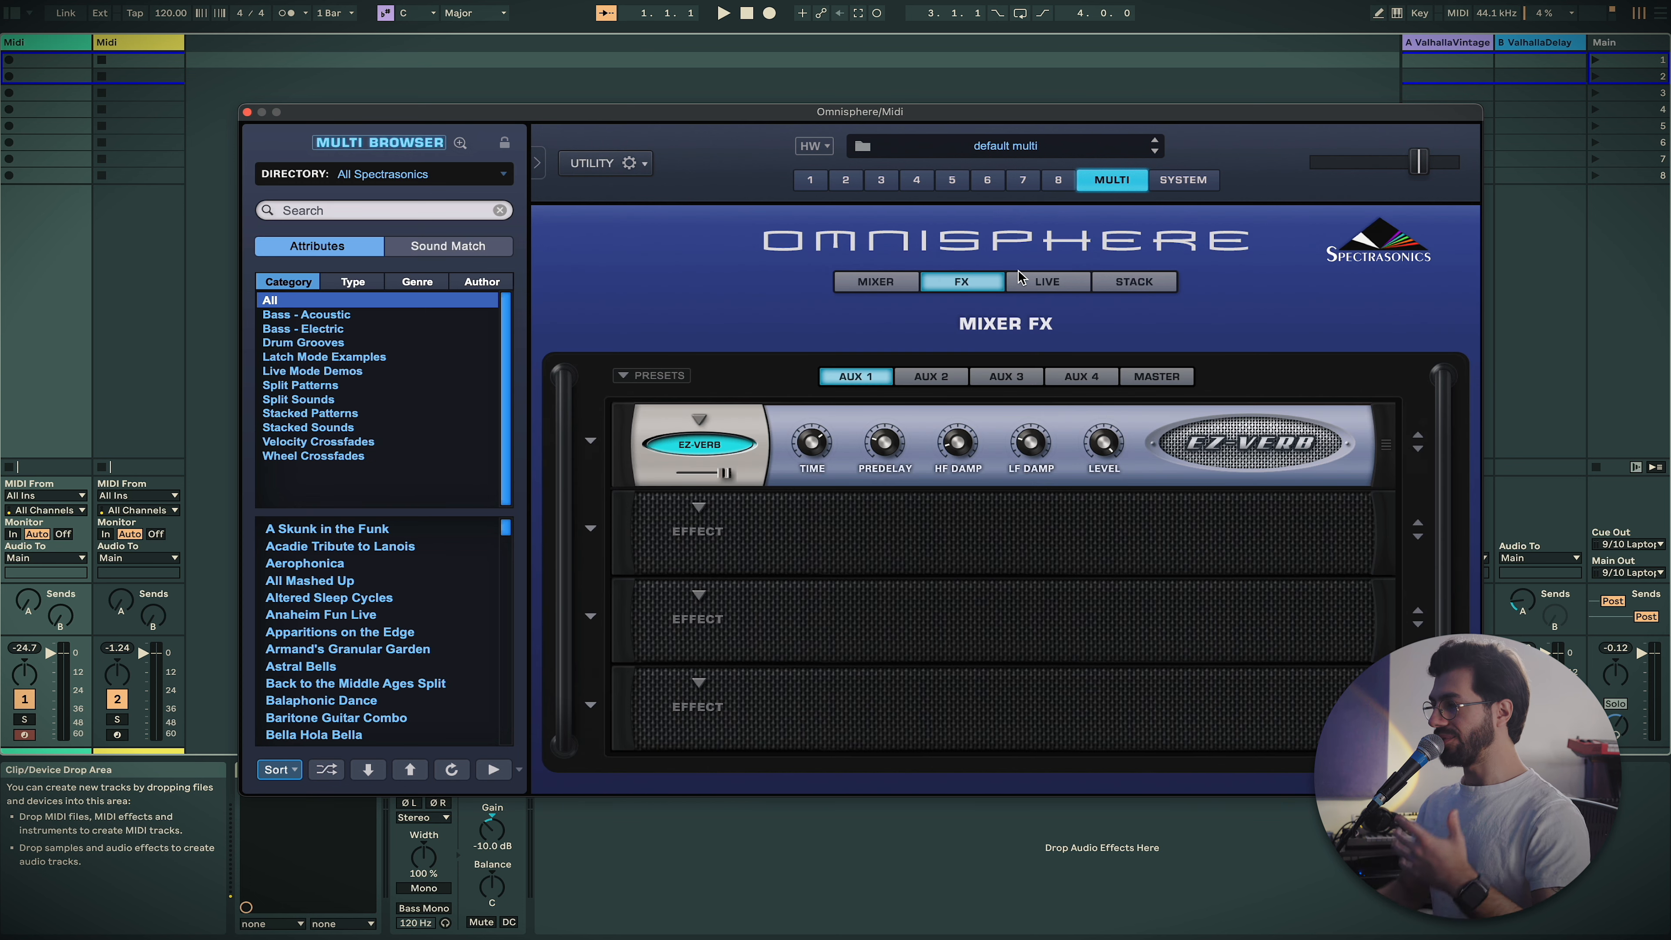
{"action": "left_click", "coordinate": [1048, 282]}
{"action": "left_click", "coordinate": [878, 282]}
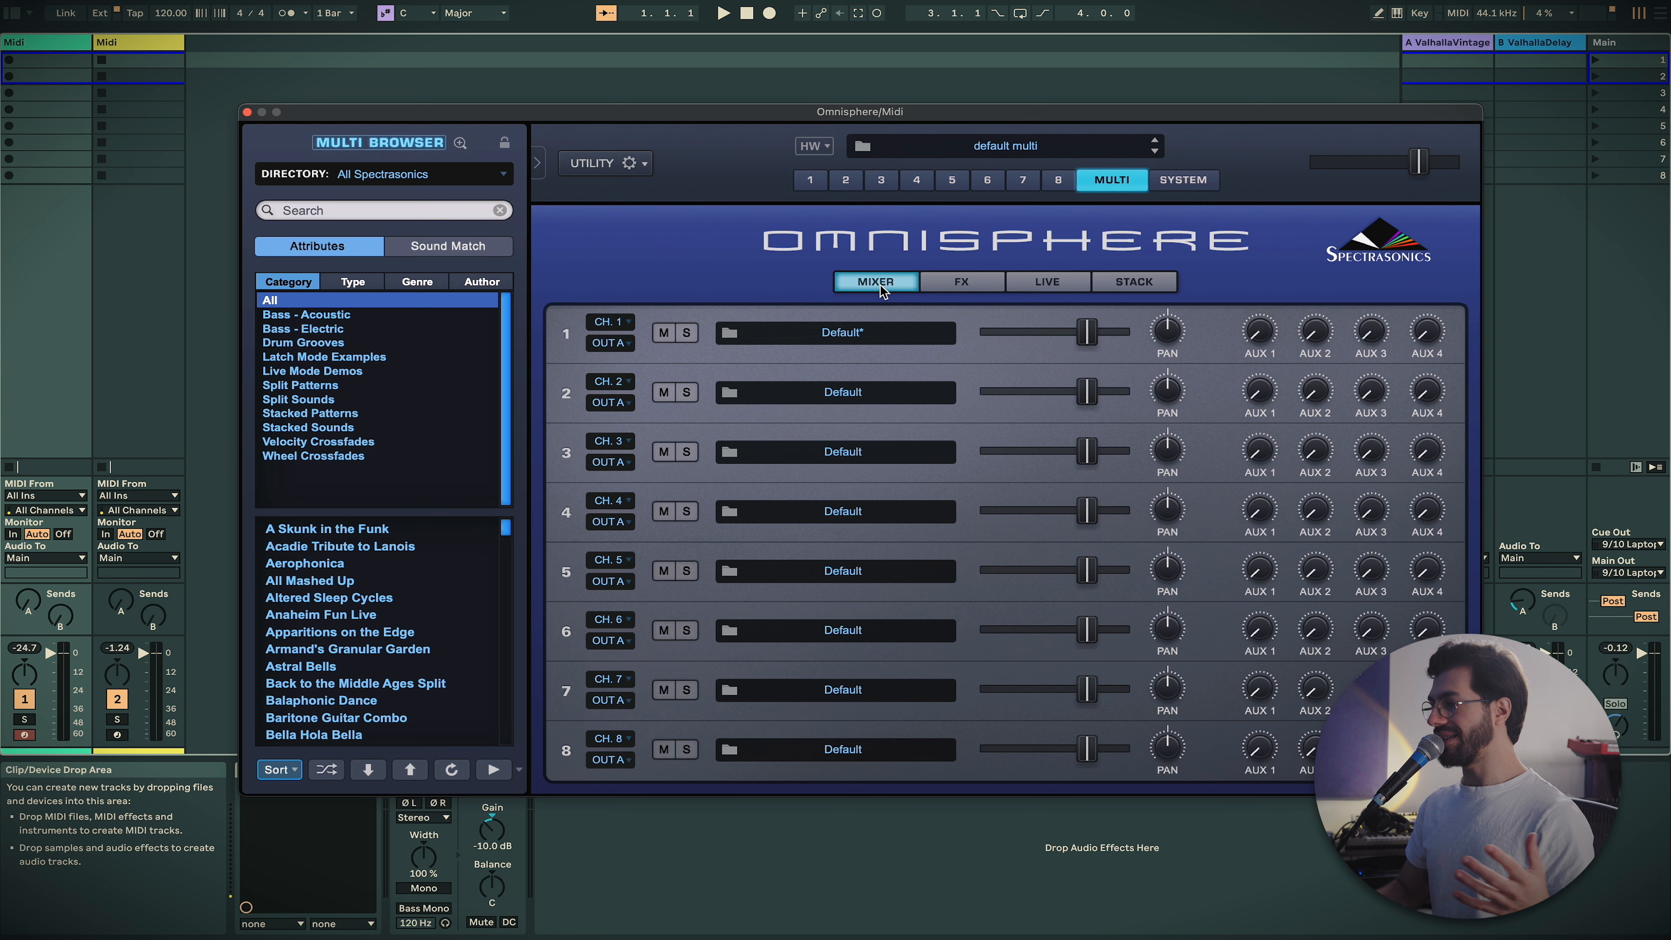
{"action": "left_click", "coordinate": [818, 184]}
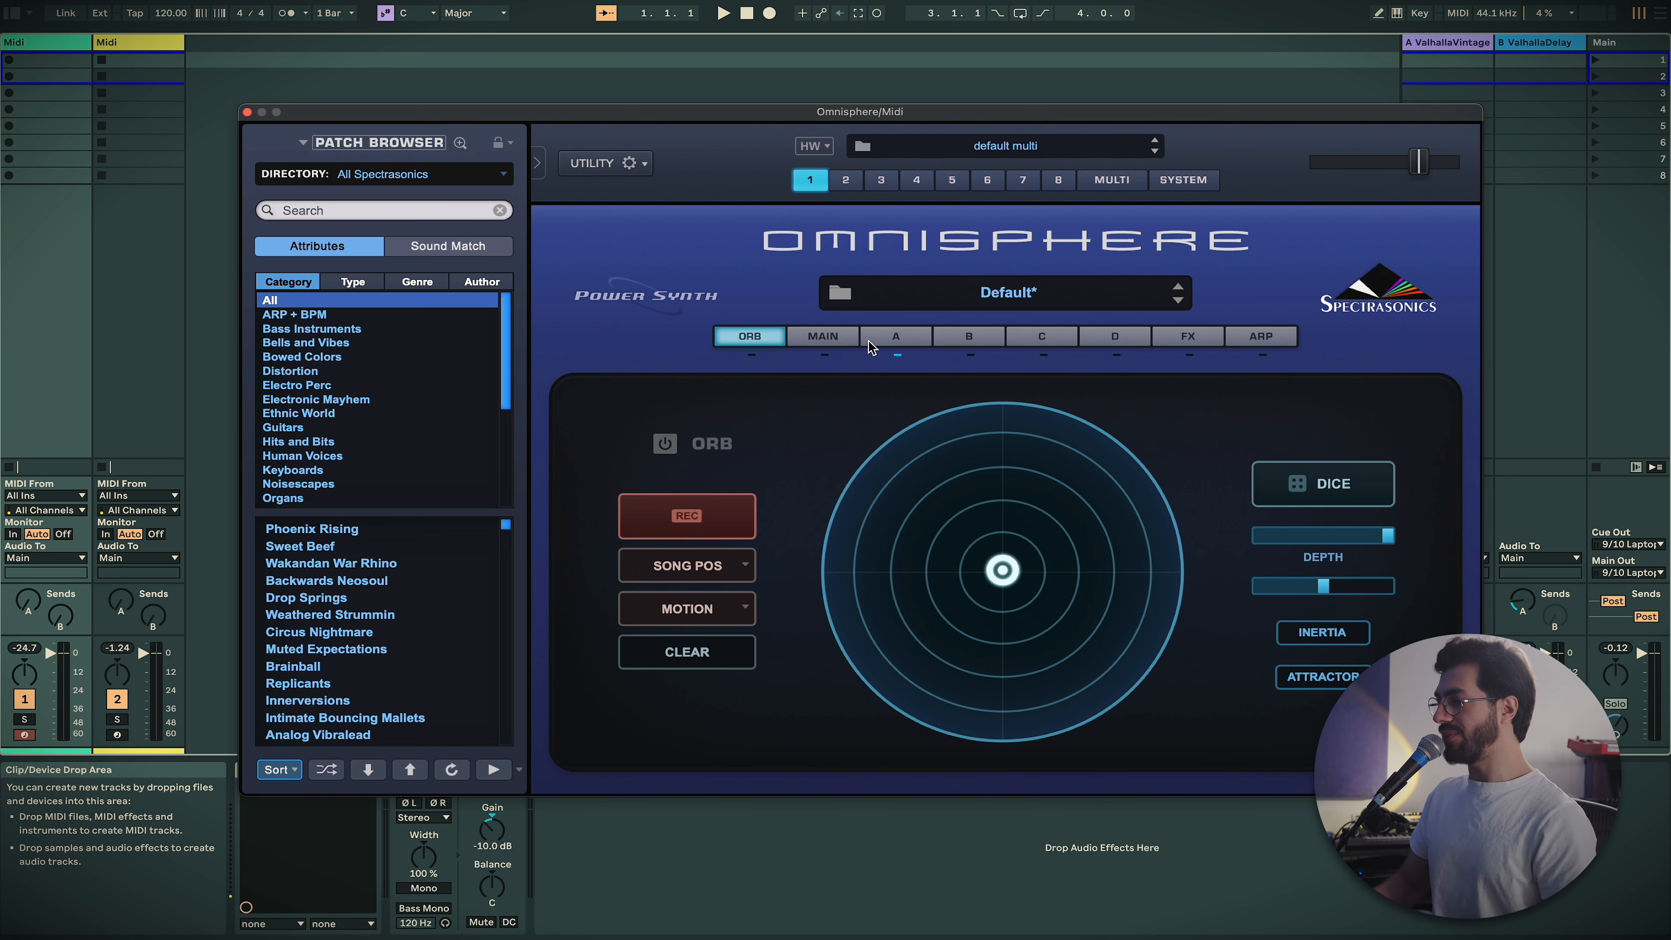
{"action": "left_click", "coordinate": [891, 340]}
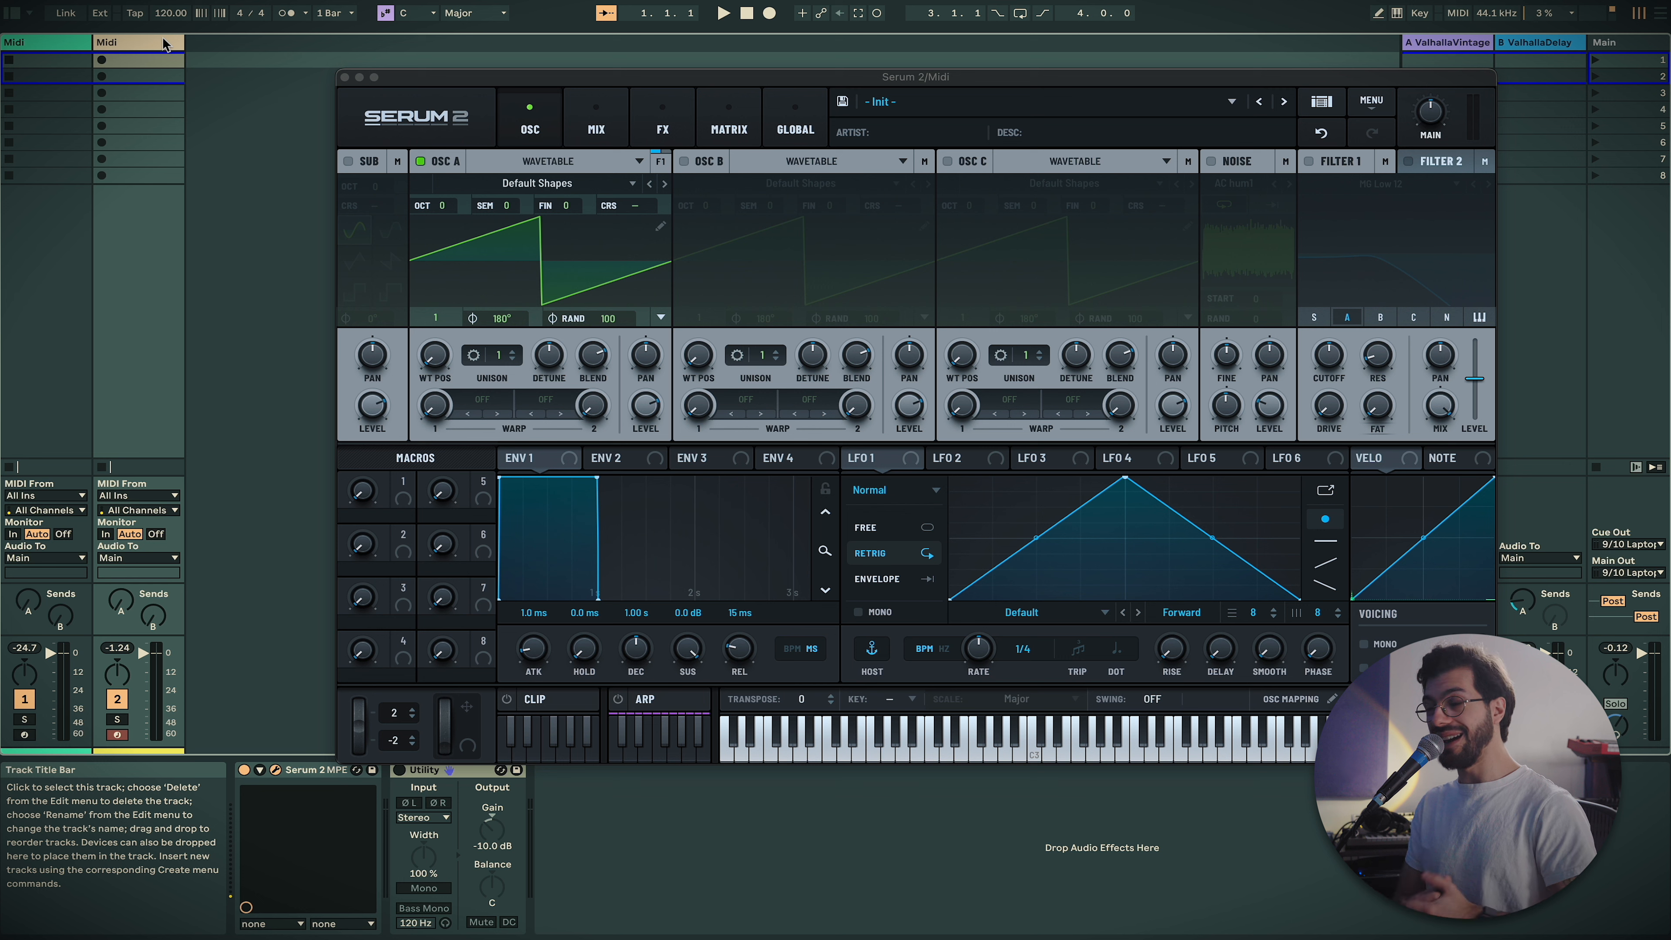
Review oscillator A's Wavetable, Multisample, Sample, Granular and Spectral types, leaving it on Wavetable
{"action": "left_click", "coordinate": [570, 164]}
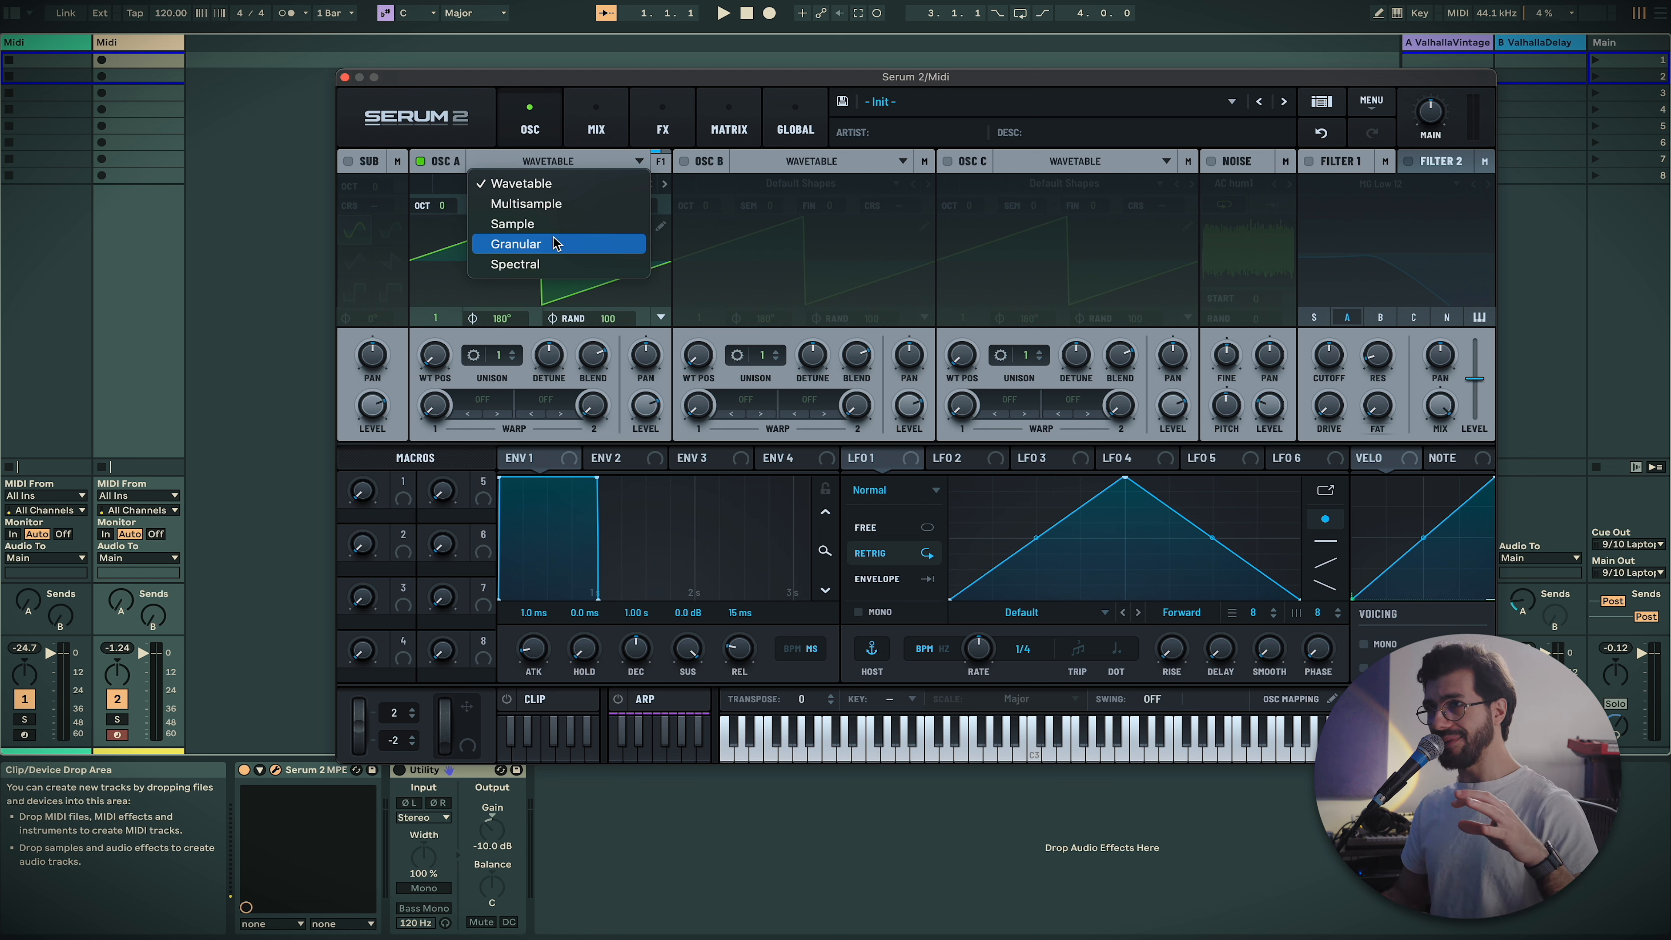
{"action": "left_click", "coordinate": [438, 263]}
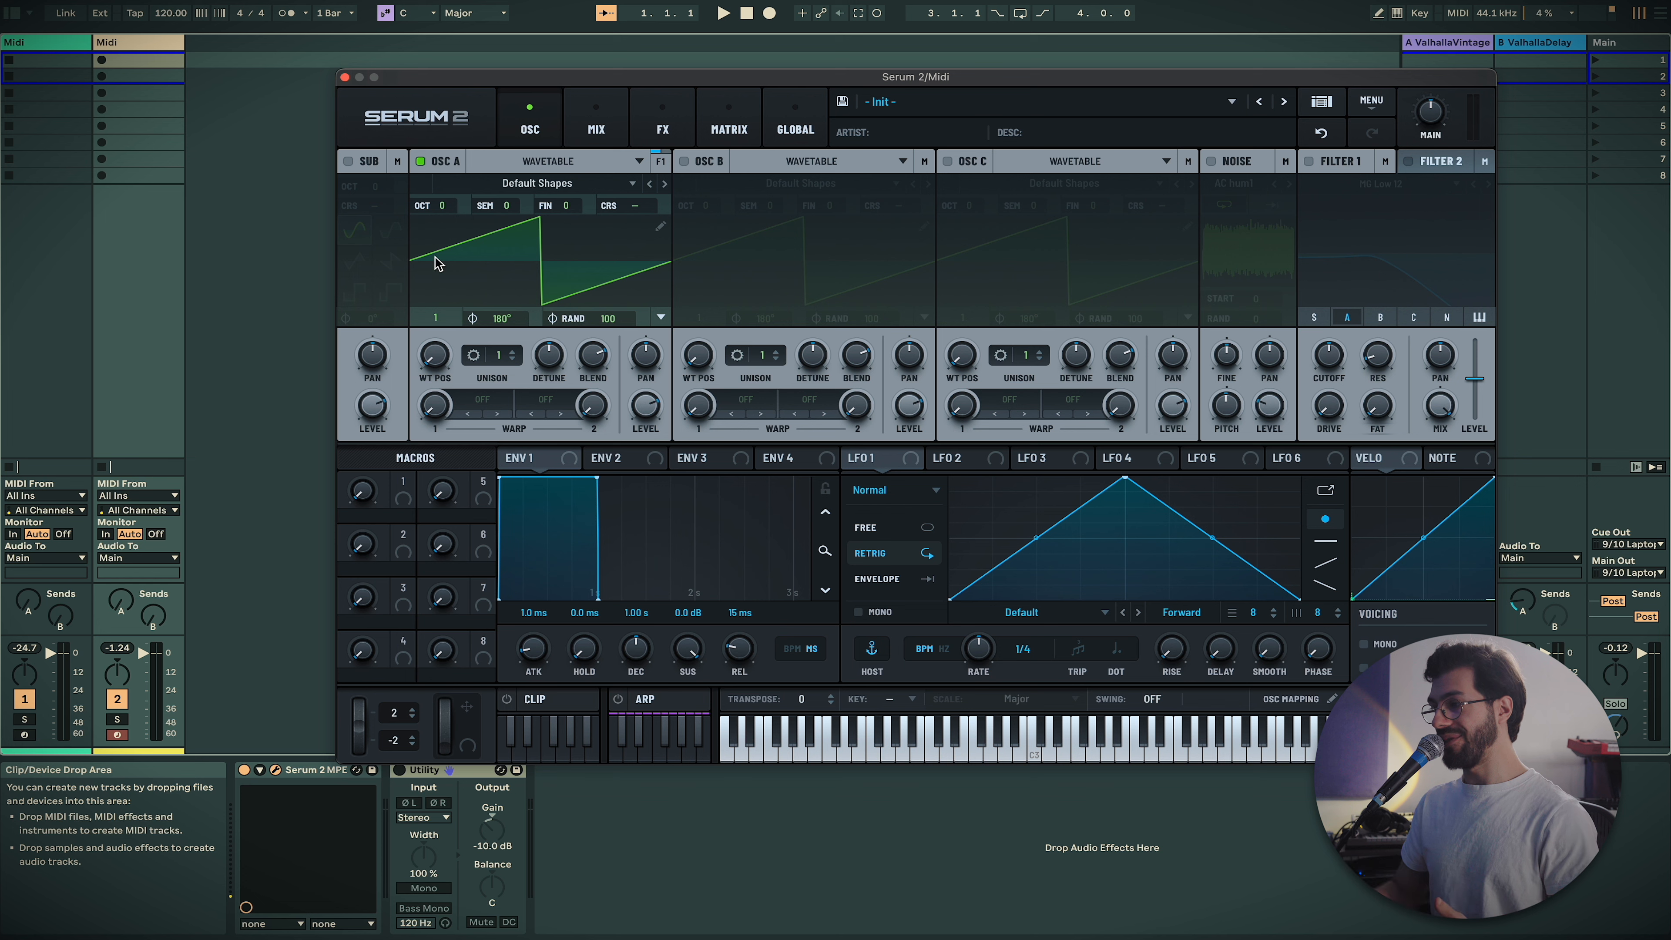
Switch oscillator A to Sample type and load Factory > Brass > Brass Wall Low
{"action": "left_click", "coordinate": [533, 183]}
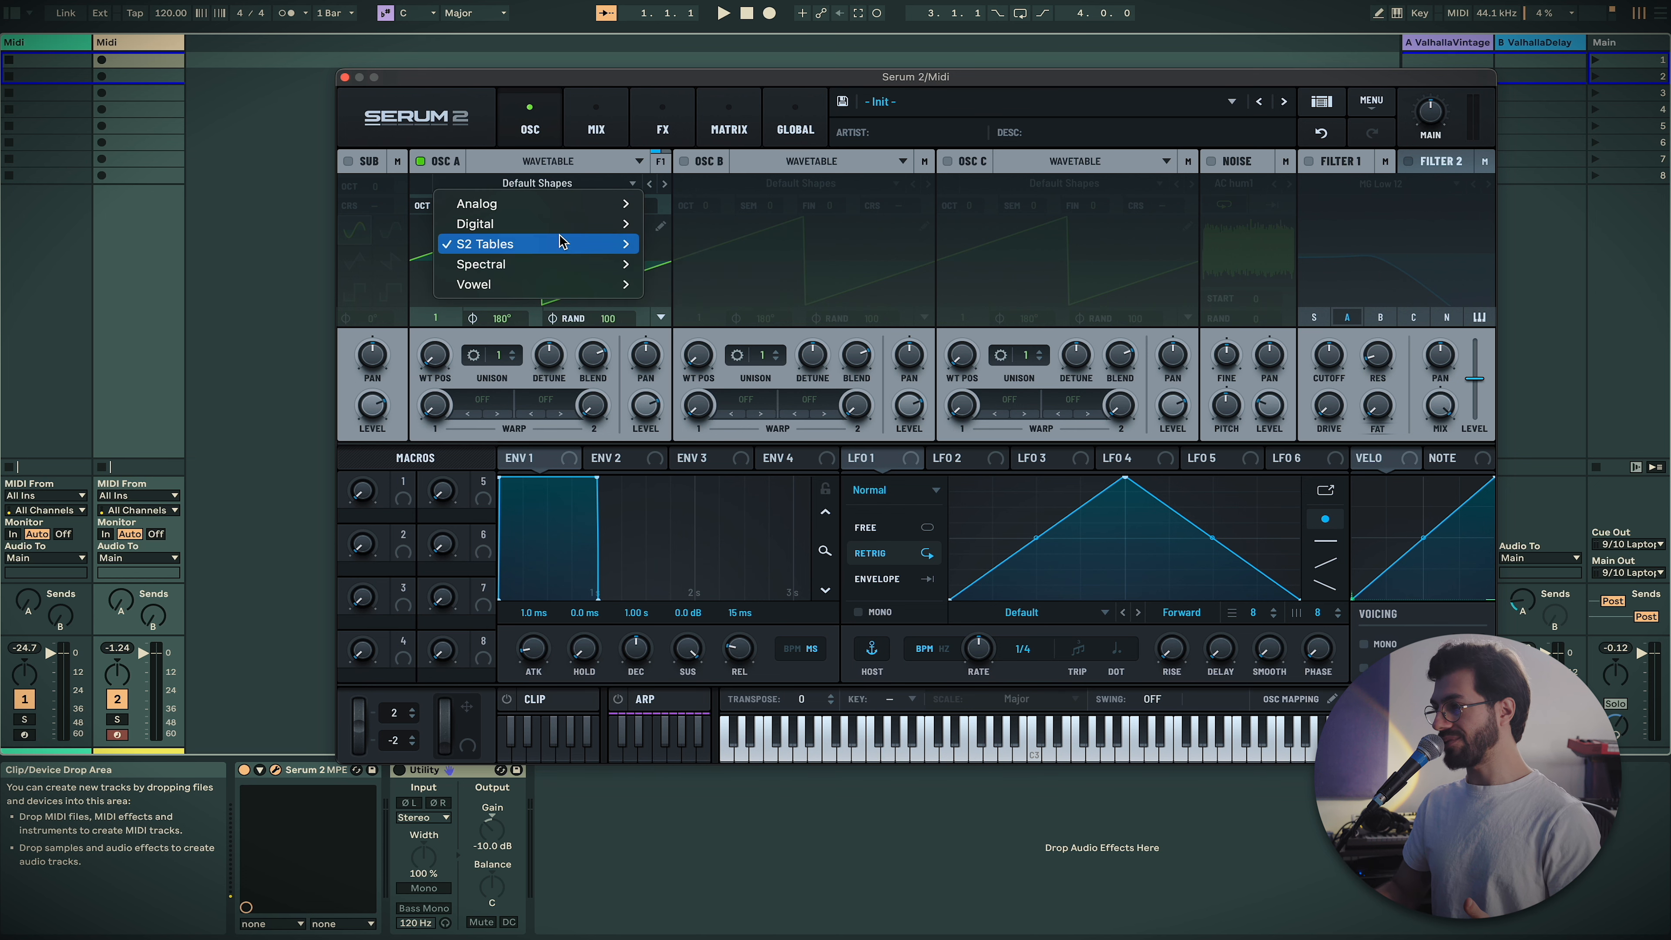
{"action": "left_click", "coordinate": [557, 164]}
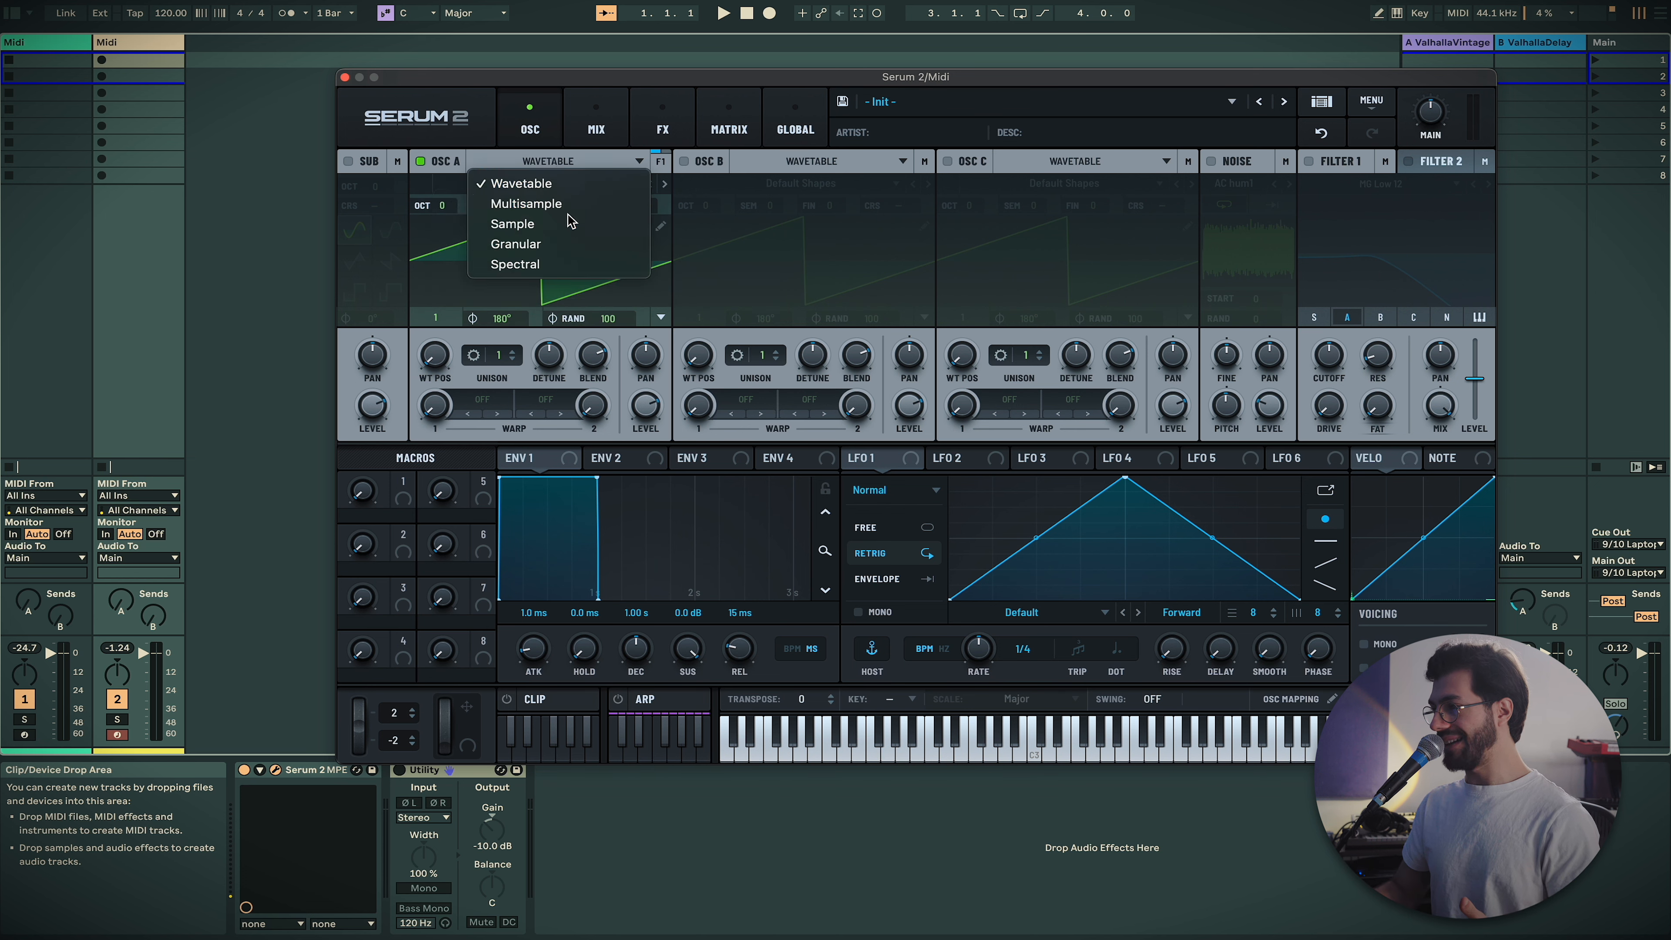
{"action": "left_click", "coordinate": [632, 222]}
{"action": "left_click", "coordinate": [622, 184]}
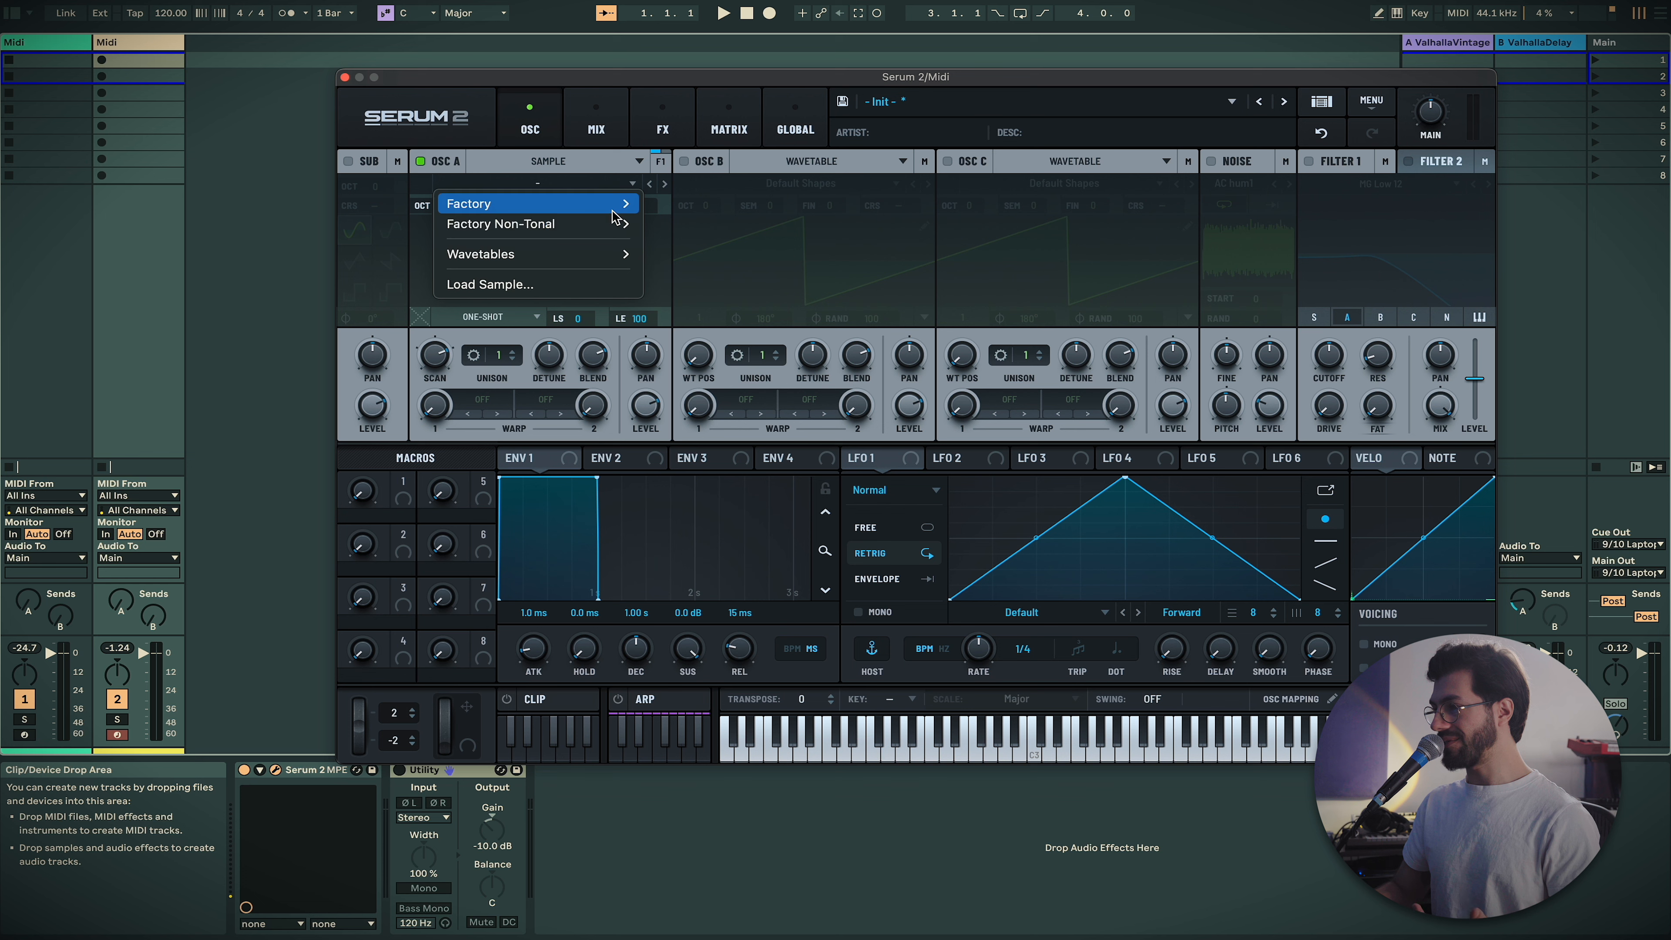
{"action": "mouse_move", "coordinate": [620, 212]}
{"action": "mouse_move", "coordinate": [698, 244]}
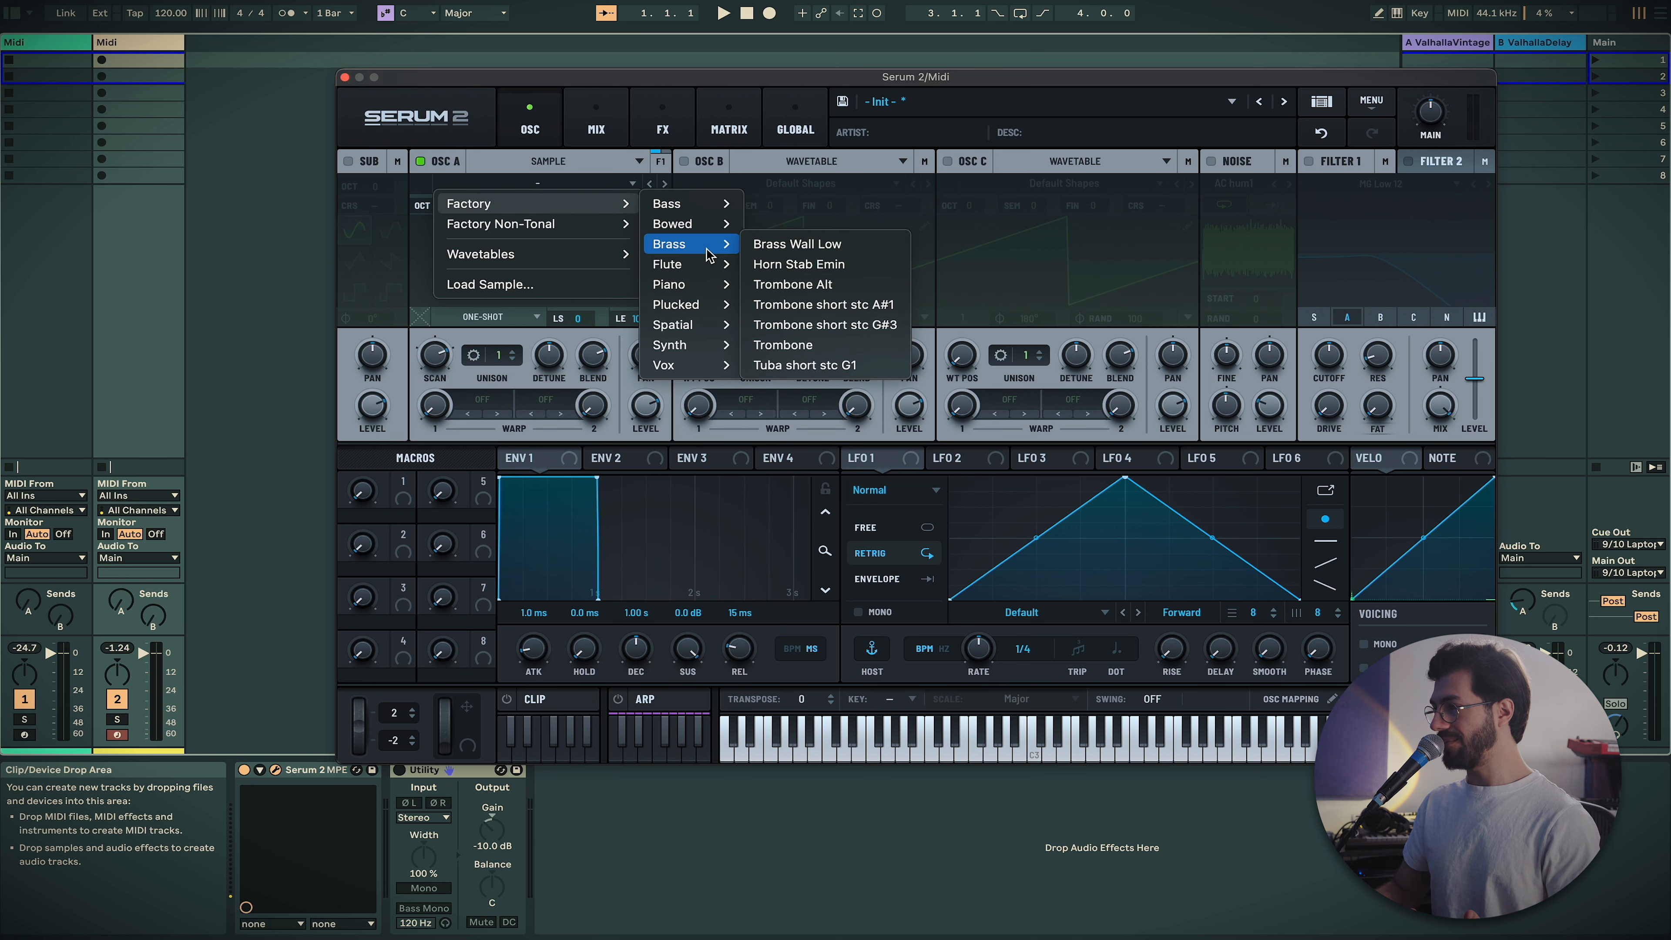
{"action": "left_click", "coordinate": [785, 245]}
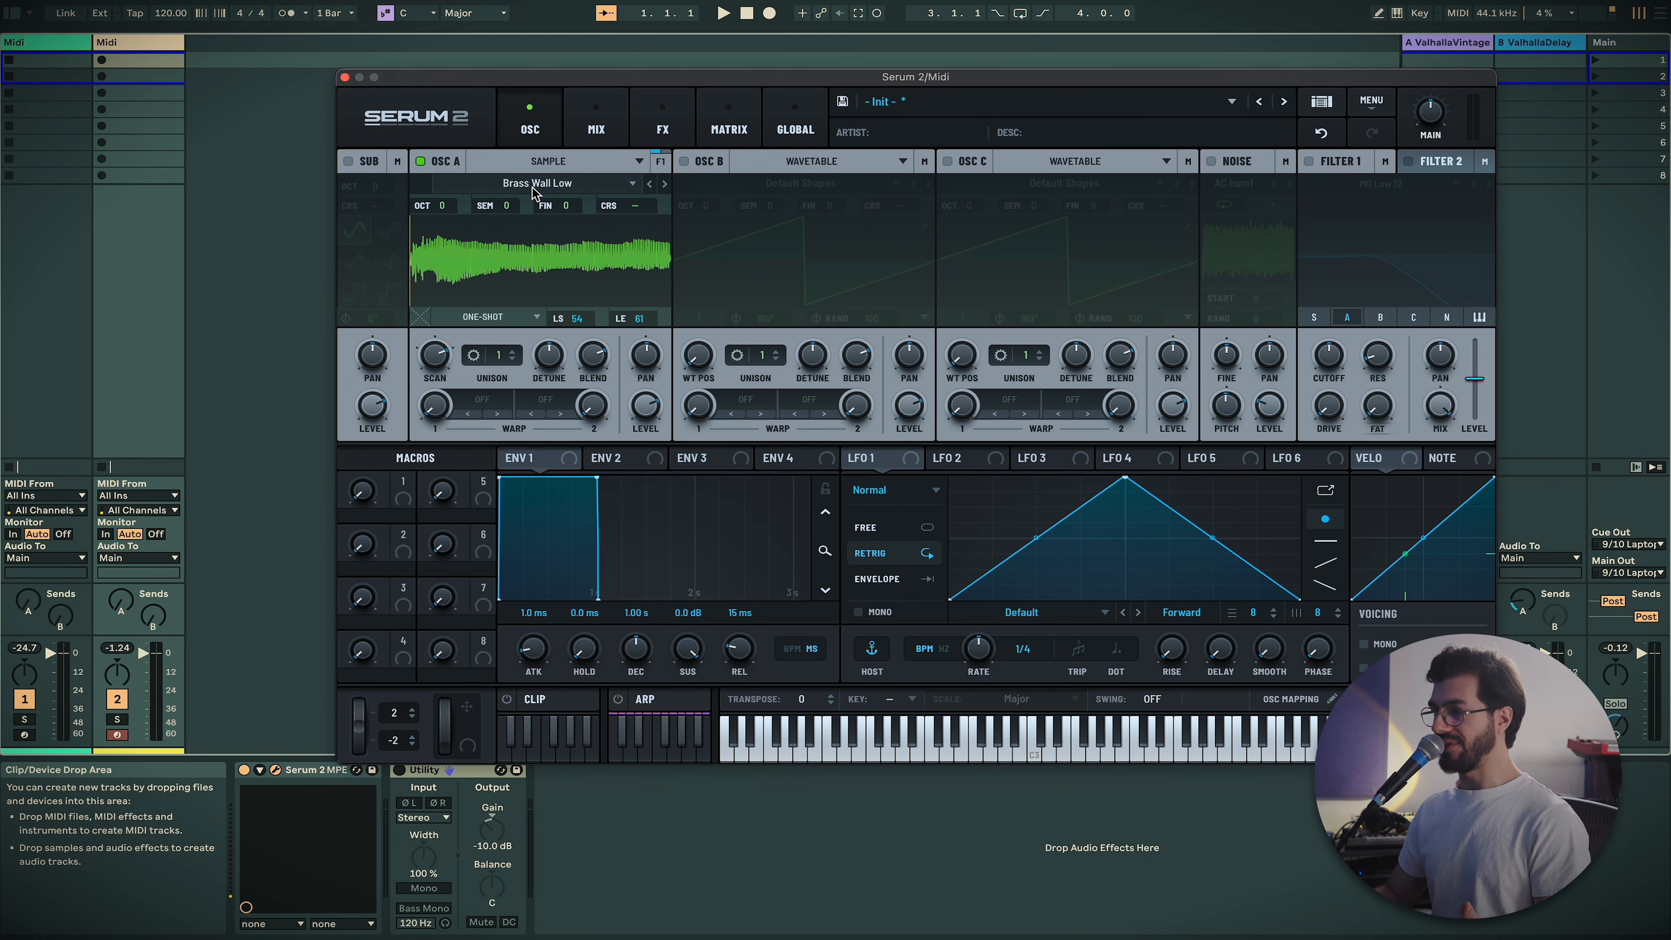
Set oscillator A to Multisample and load Factory > Drums > Electronic > 808
{"action": "left_click", "coordinate": [563, 163]}
{"action": "left_click", "coordinate": [566, 203]}
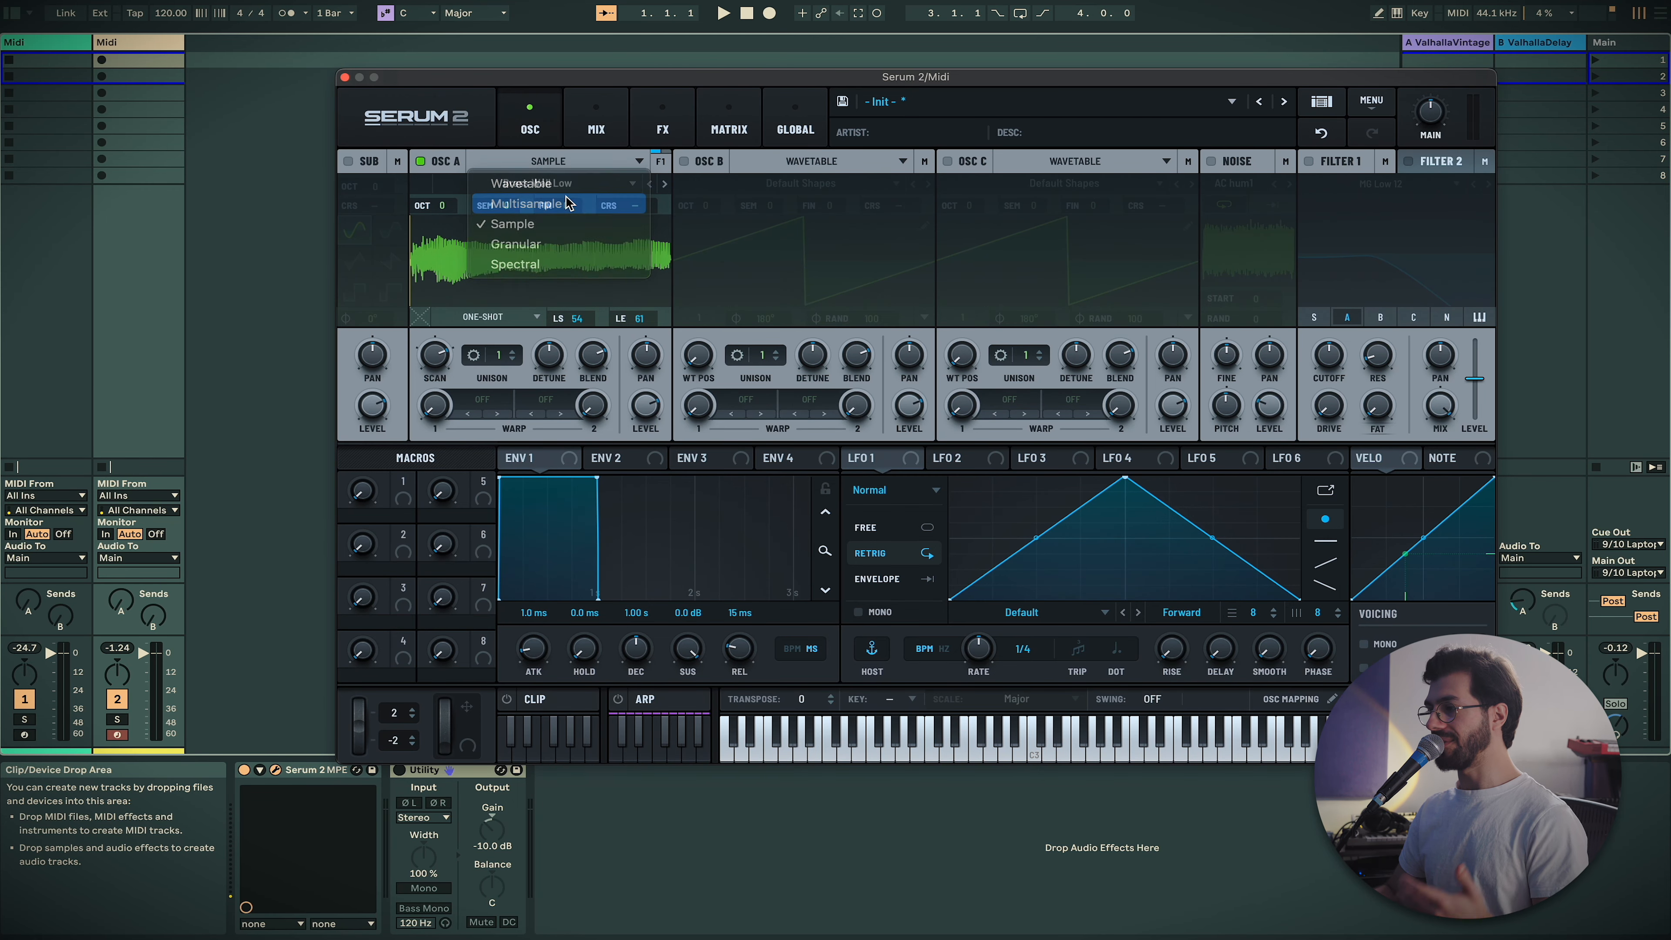
{"action": "left_click", "coordinate": [572, 190]}
{"action": "mouse_move", "coordinate": [582, 203]}
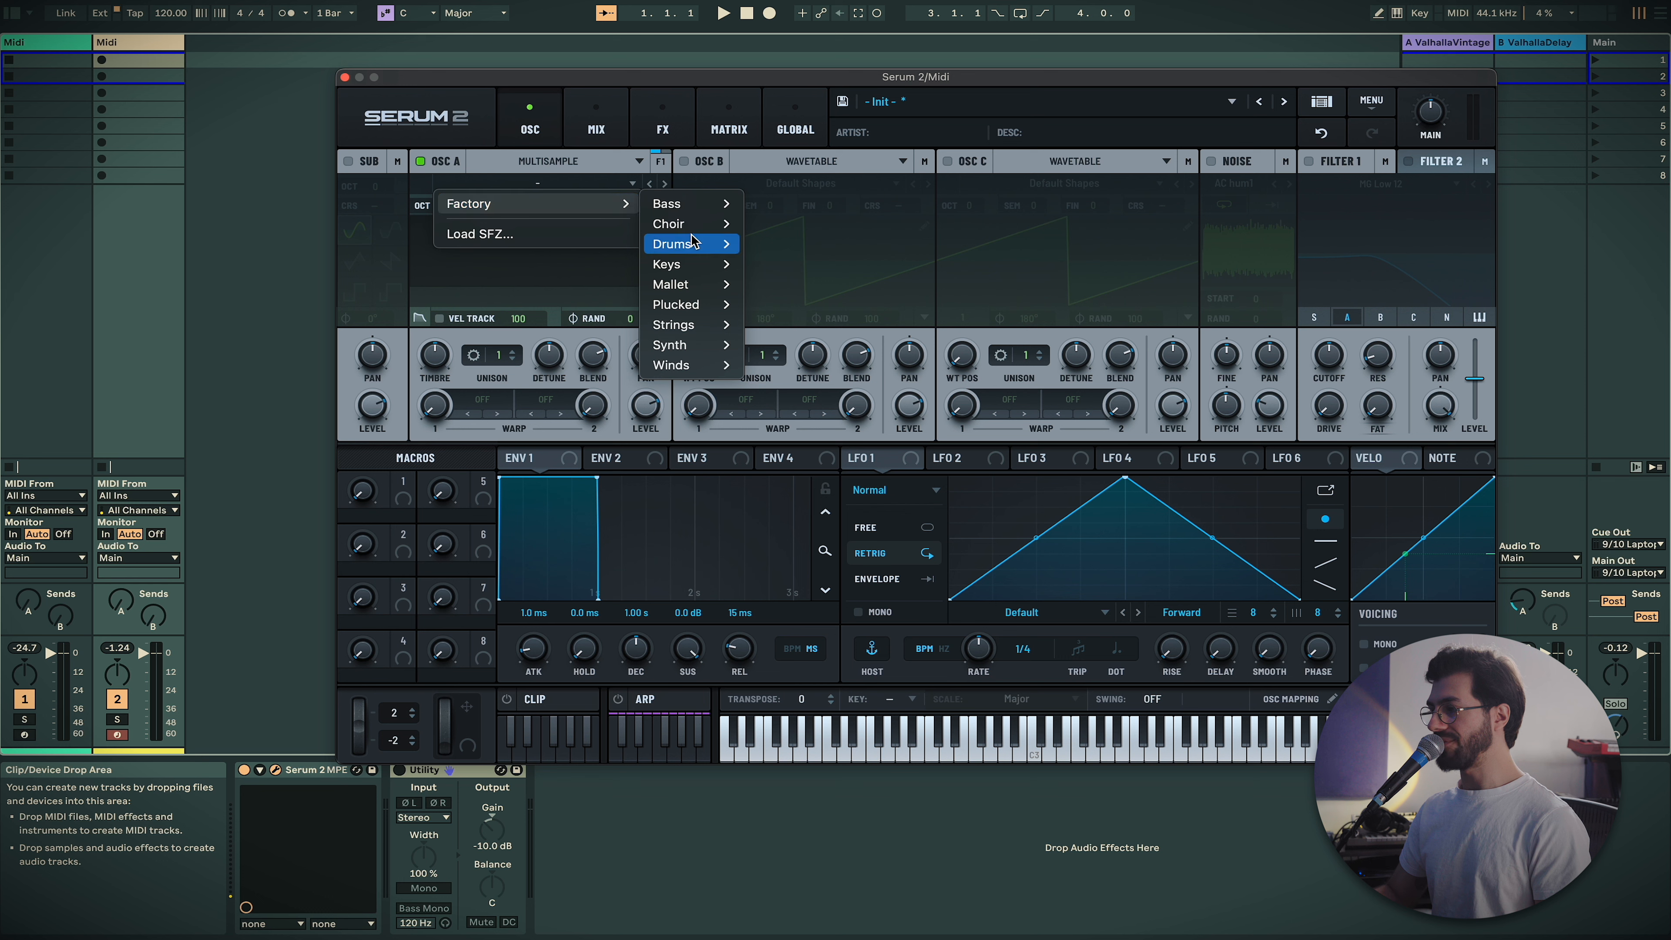
{"action": "mouse_move", "coordinate": [765, 251]}
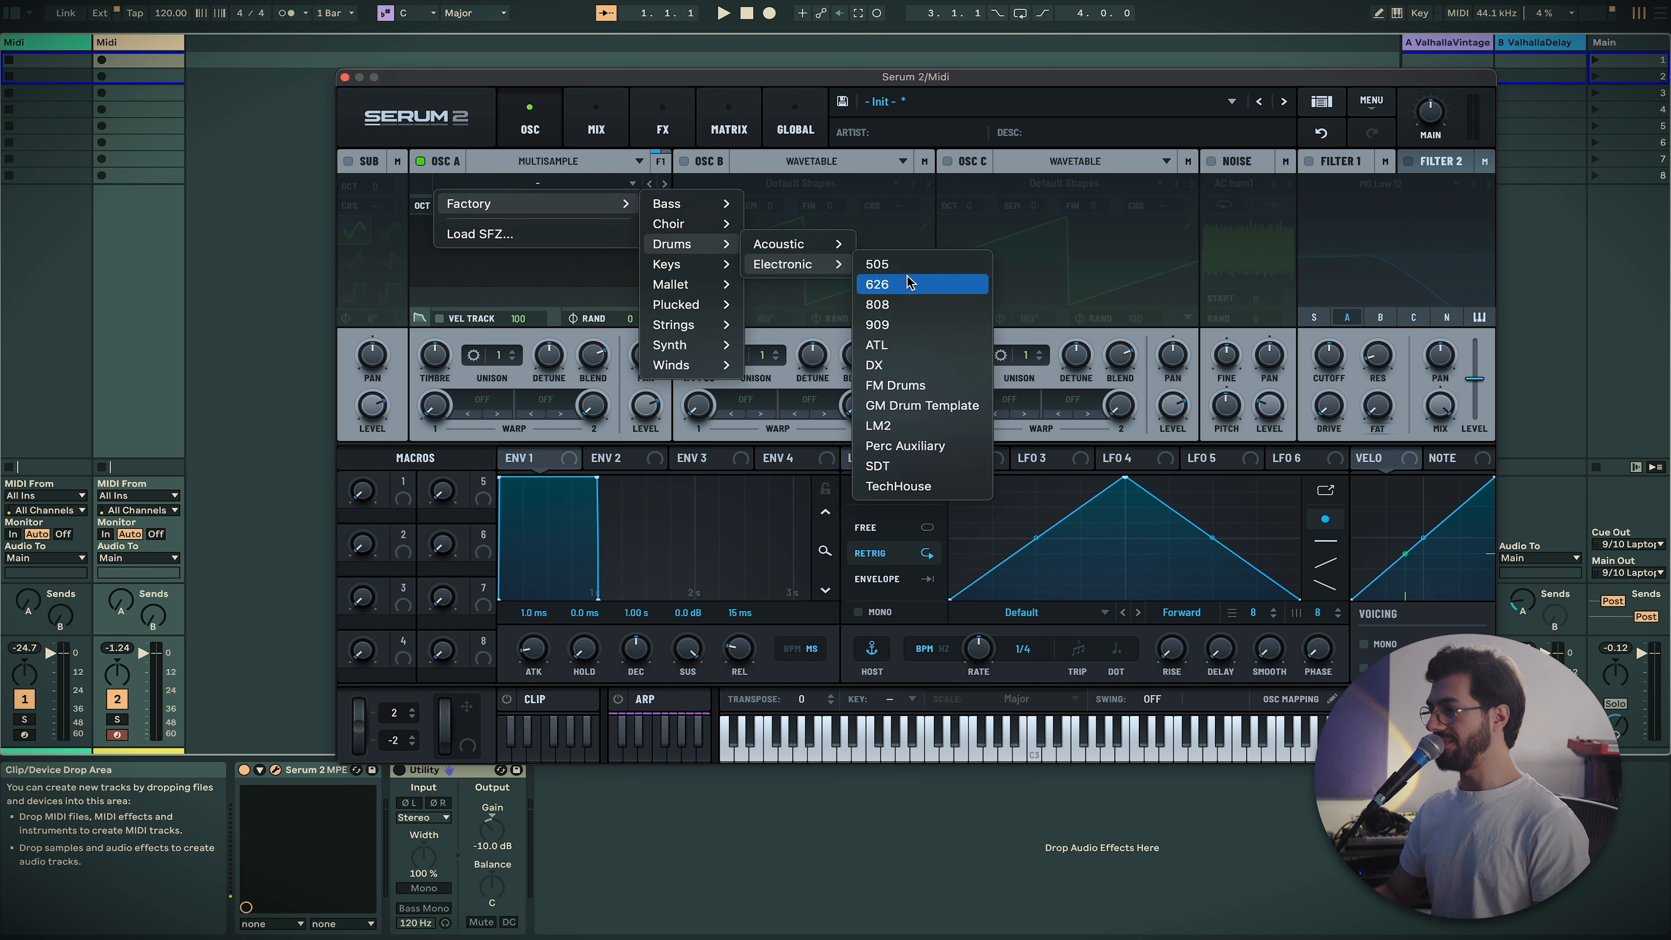
{"action": "left_click", "coordinate": [929, 302]}
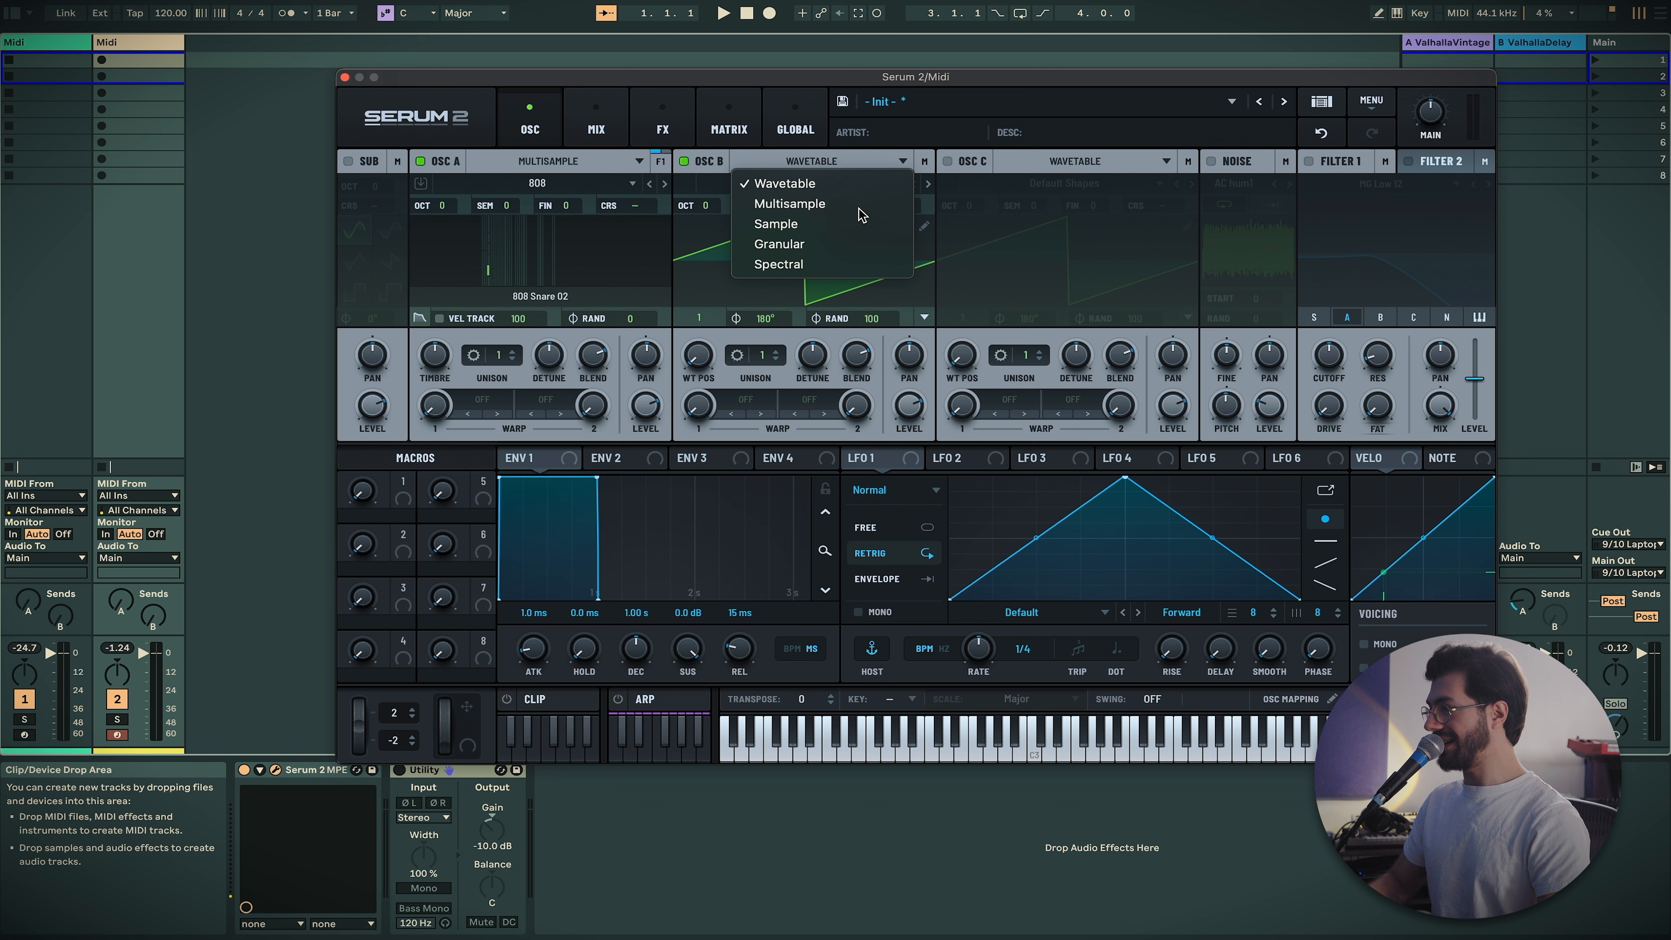
Load the Factory Electronic 505 kit into oscillator B as a multisample, then disable oscillator B
{"action": "left_click", "coordinate": [848, 204]}
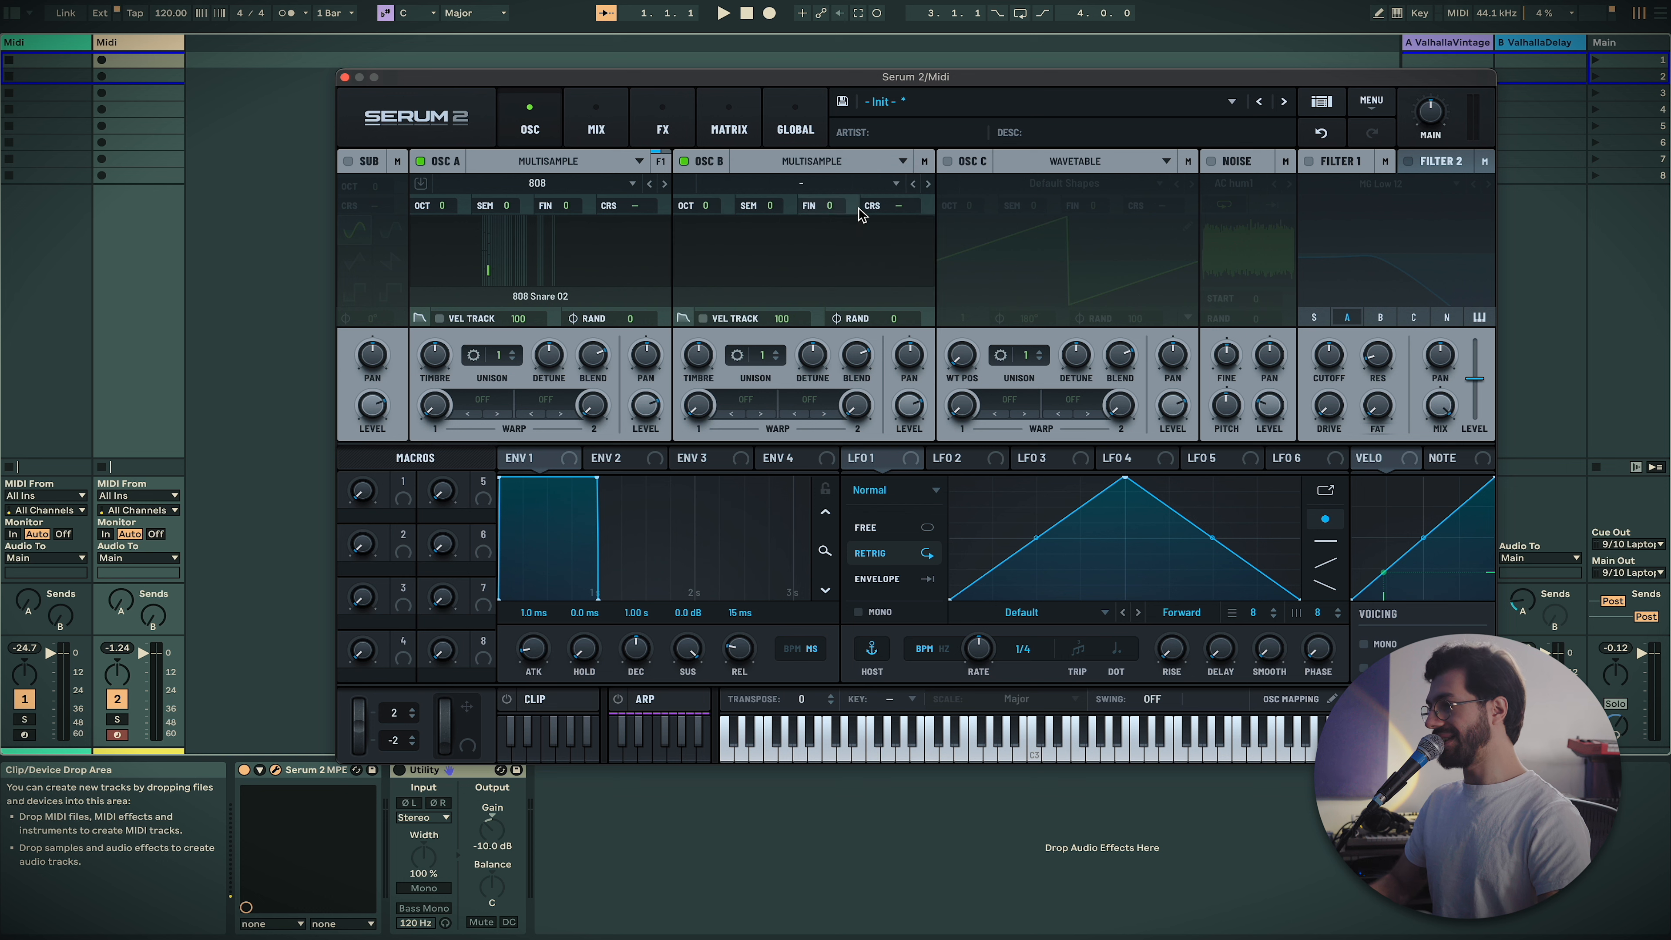
{"action": "left_click", "coordinate": [853, 184]}
{"action": "mouse_move", "coordinate": [935, 245]}
{"action": "mouse_move", "coordinate": [1048, 264]}
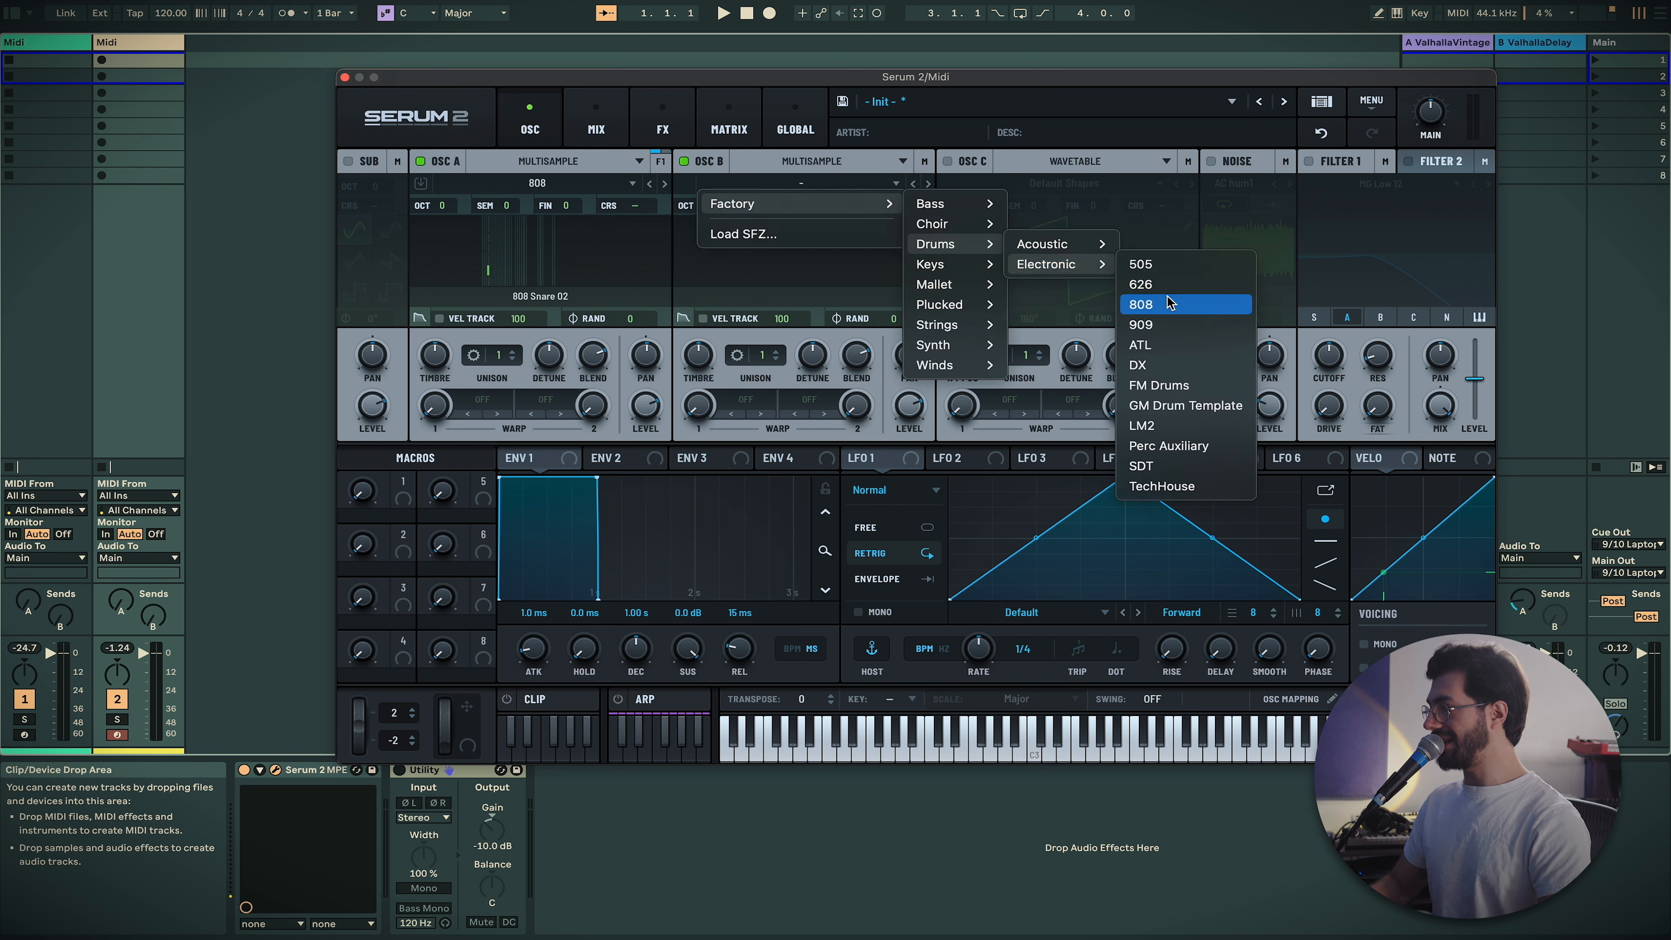
{"action": "left_click", "coordinate": [1156, 270]}
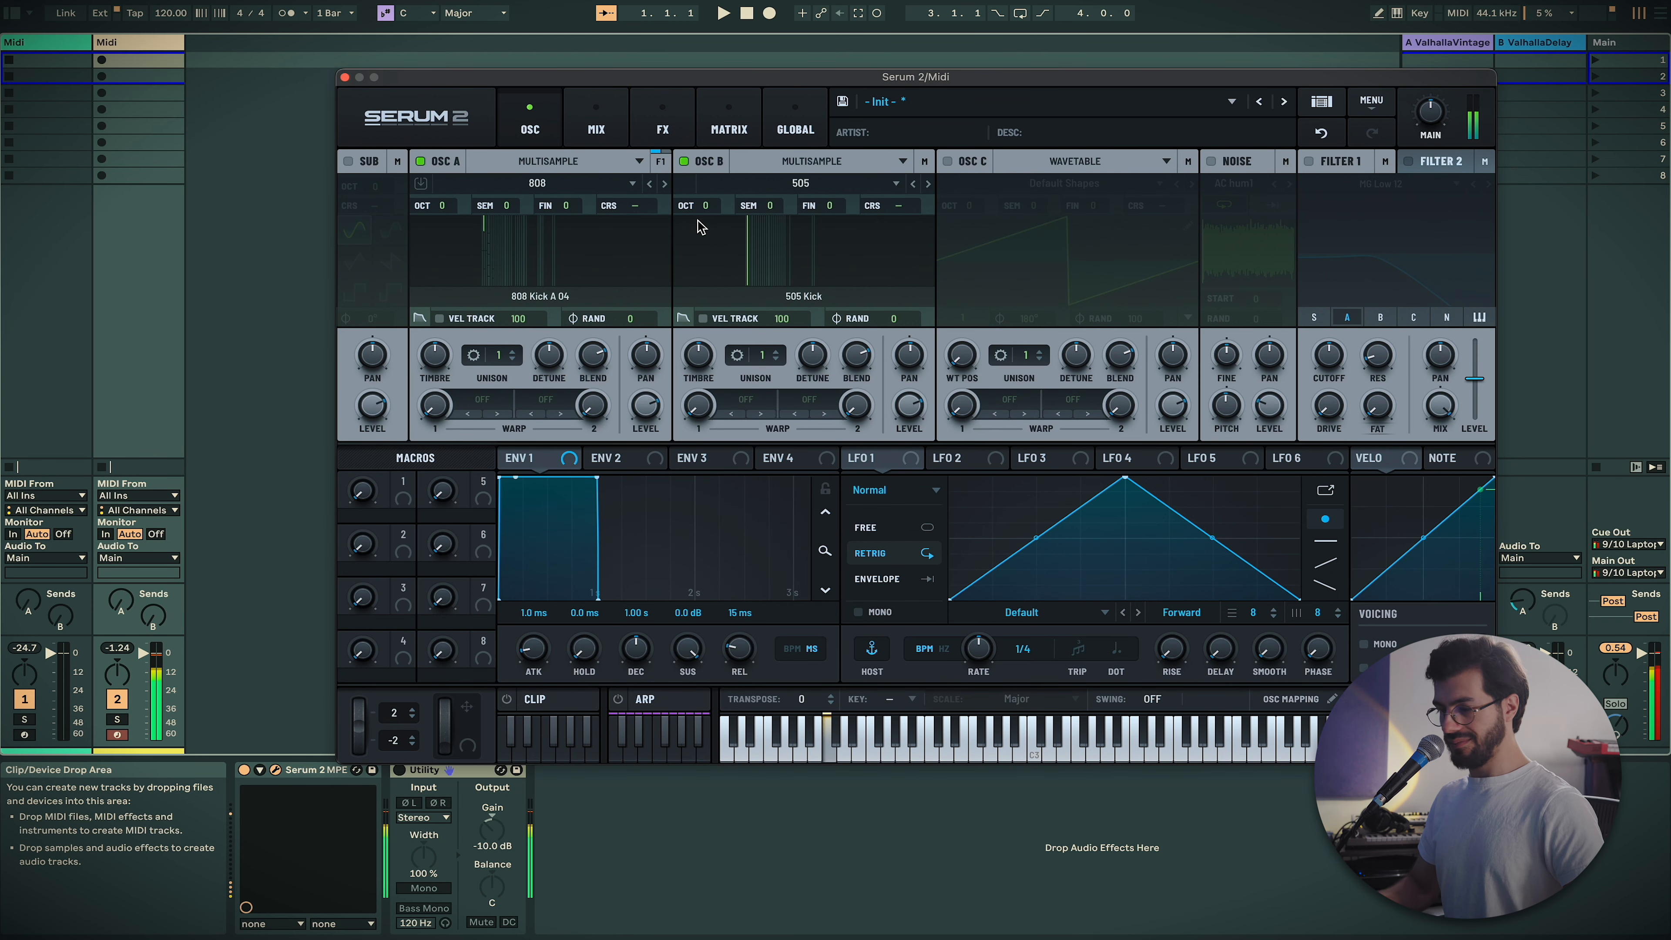
{"action": "left_click", "coordinate": [684, 162]}
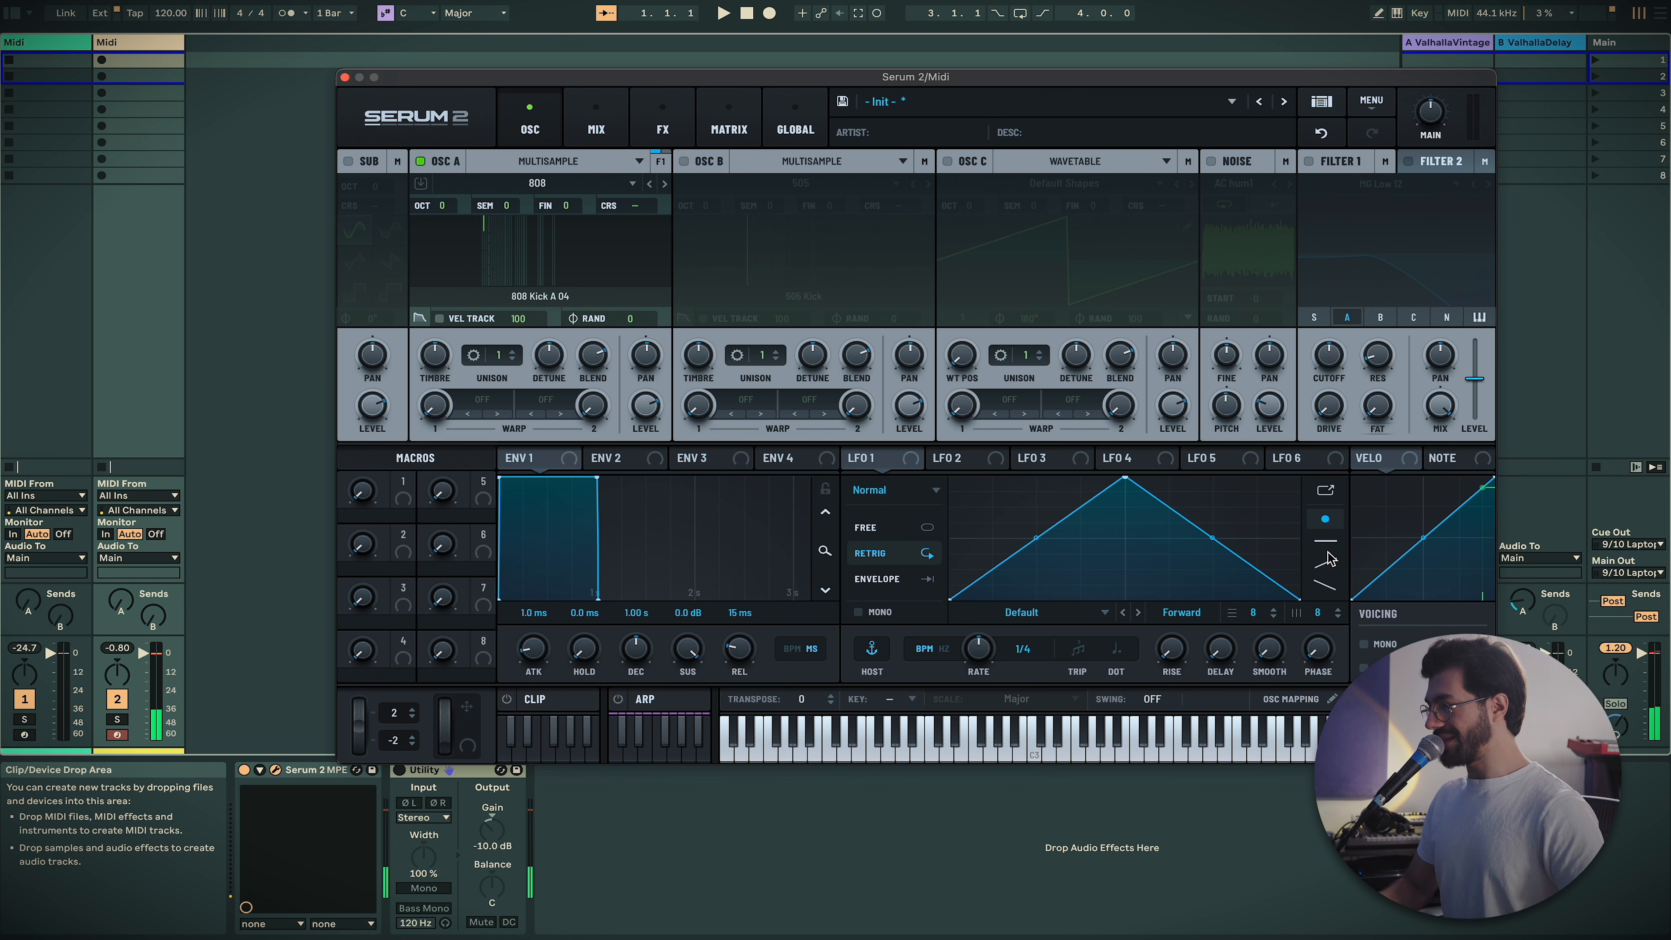
{"action": "left_click_drag", "start_coordinate": [392, 78], "coordinate": [321, 52]}
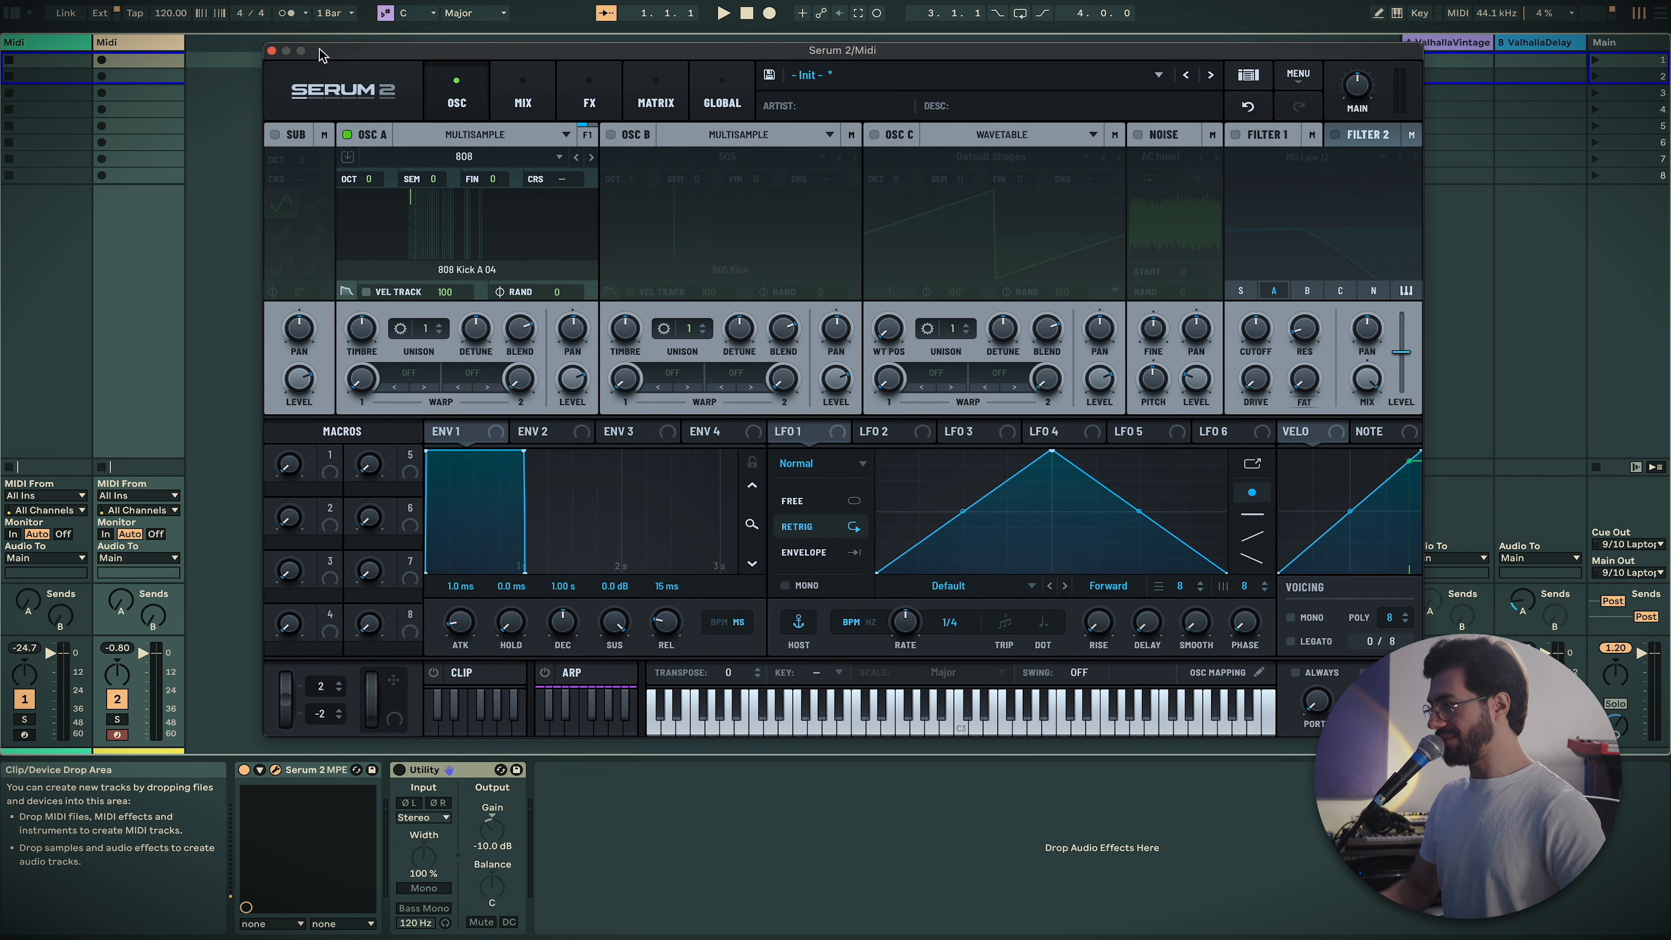
Compare the 808 and 505 layers by toggling oscillators A and B, leaving both enabled
{"action": "left_click", "coordinate": [1616, 650]}
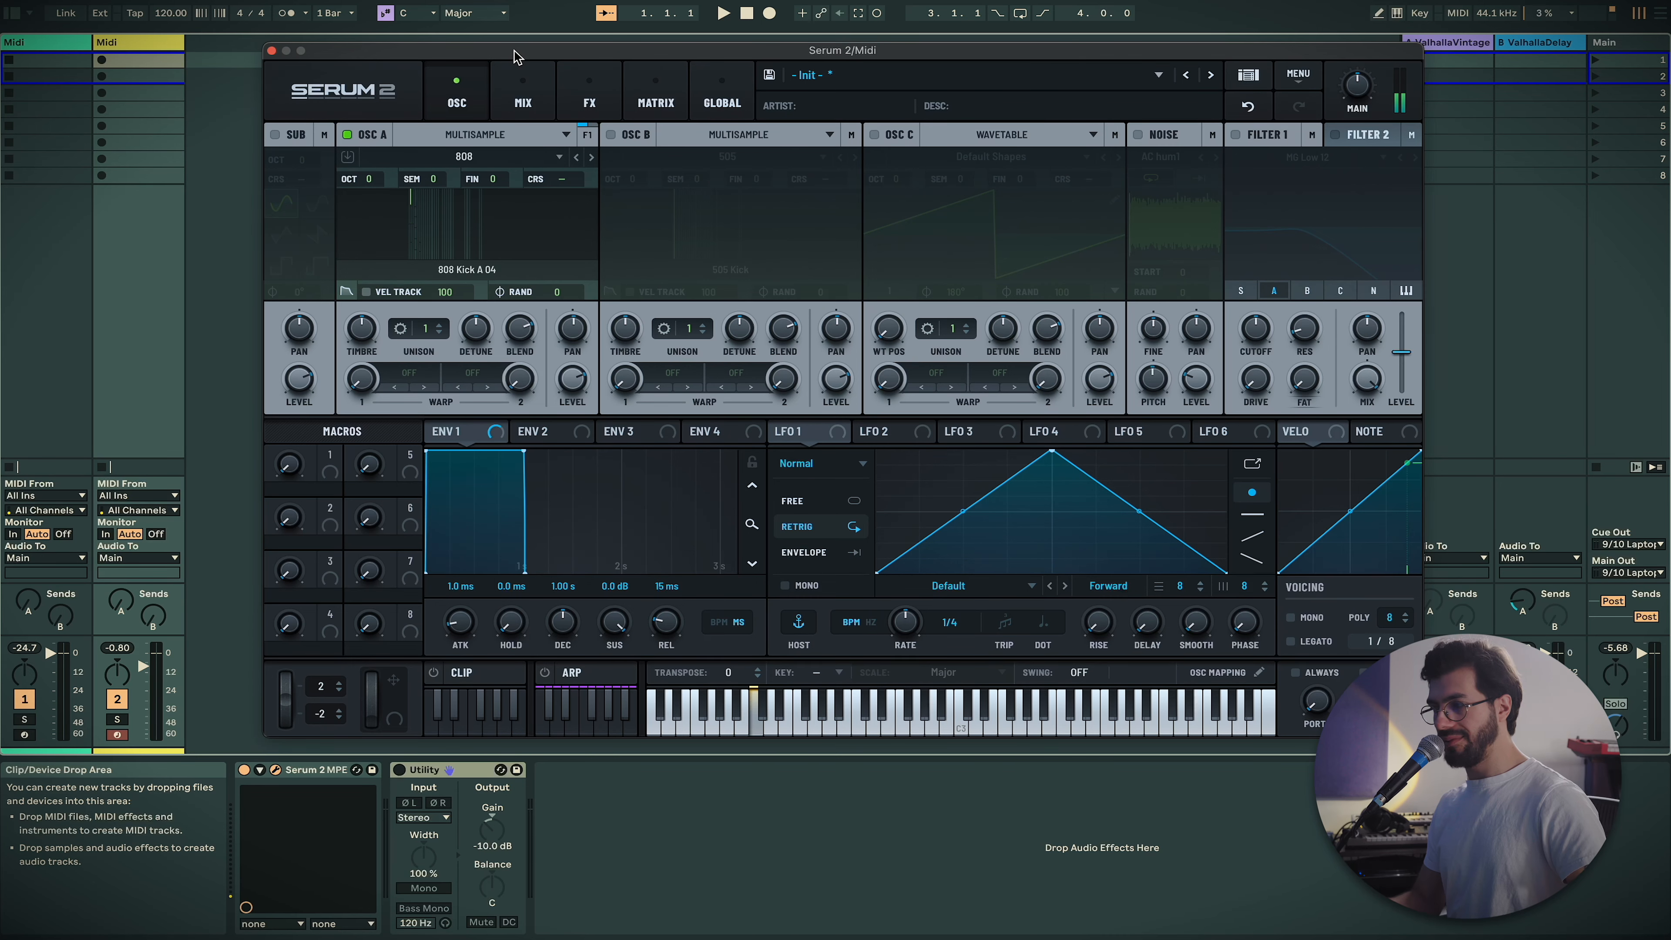
{"action": "left_click", "coordinate": [612, 135]}
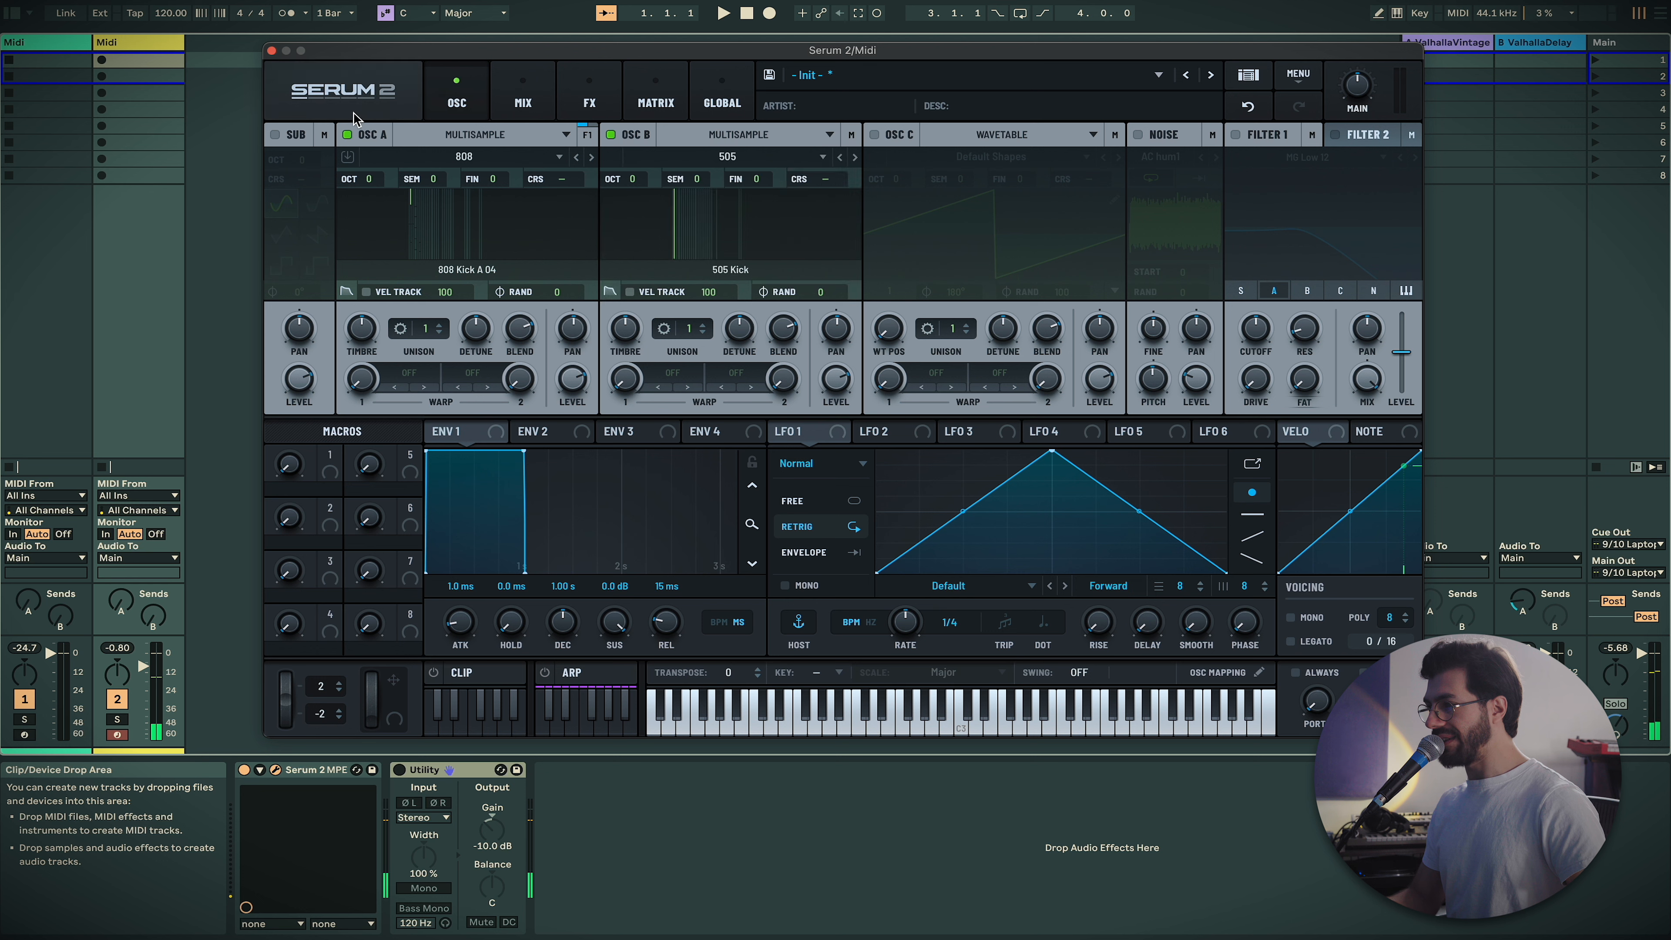
{"action": "left_click", "coordinate": [347, 136]}
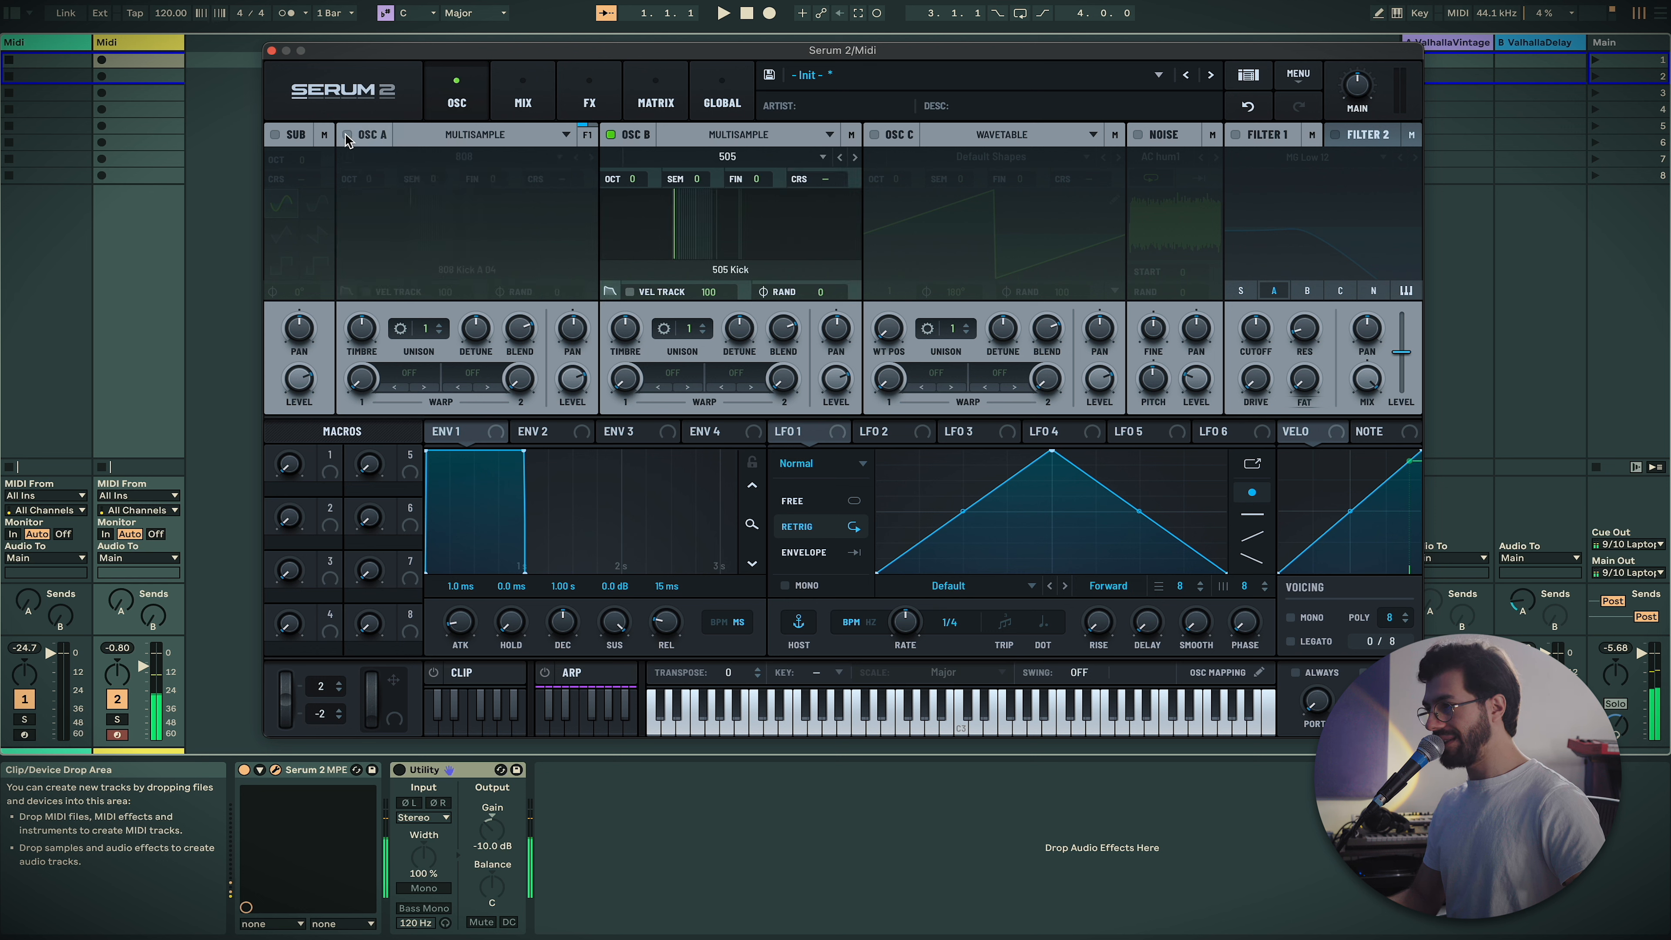
{"action": "left_click", "coordinate": [348, 136]}
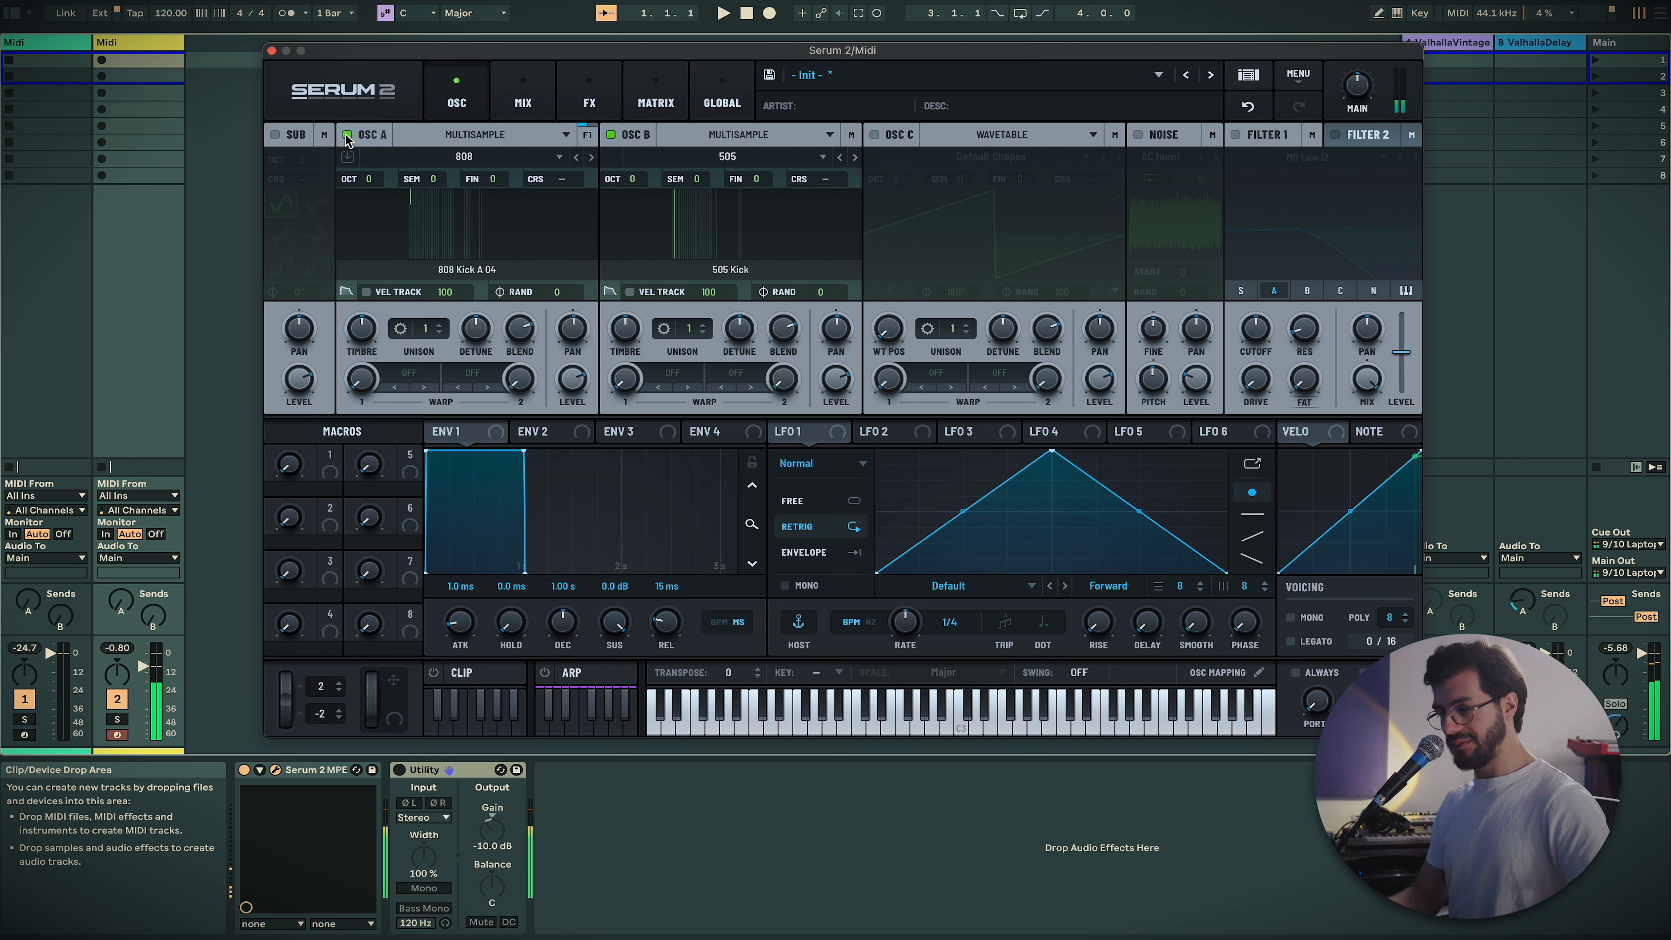
{"action": "left_click", "coordinate": [611, 135]}
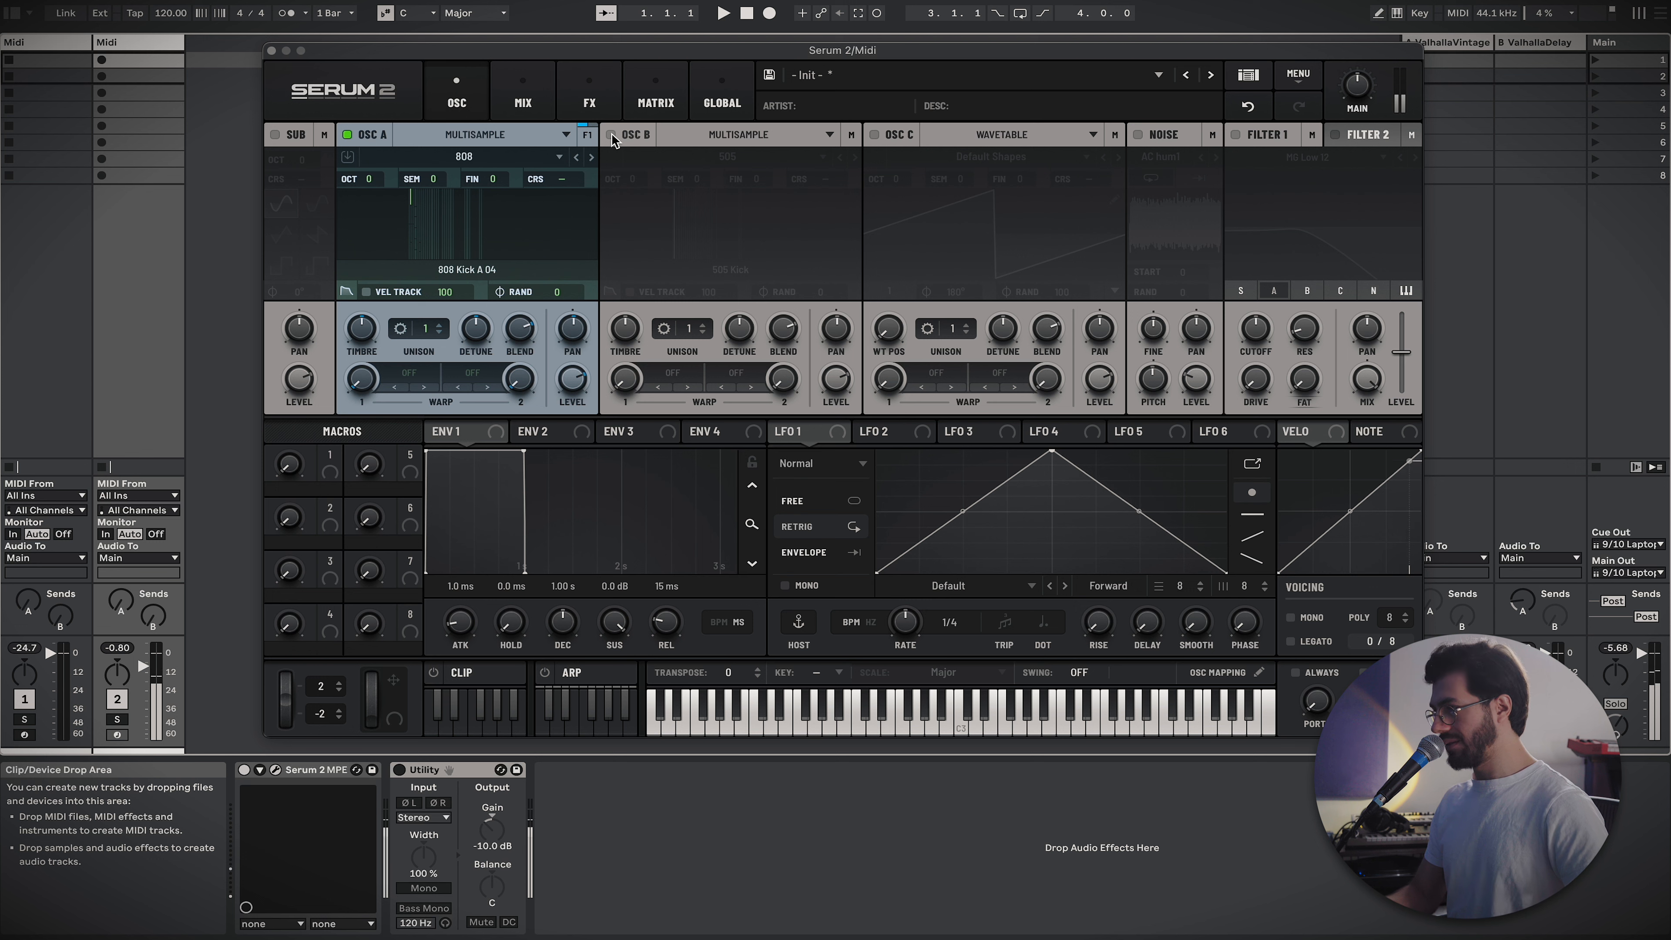
{"action": "left_click", "coordinate": [611, 135]}
{"action": "left_click", "coordinate": [347, 136]}
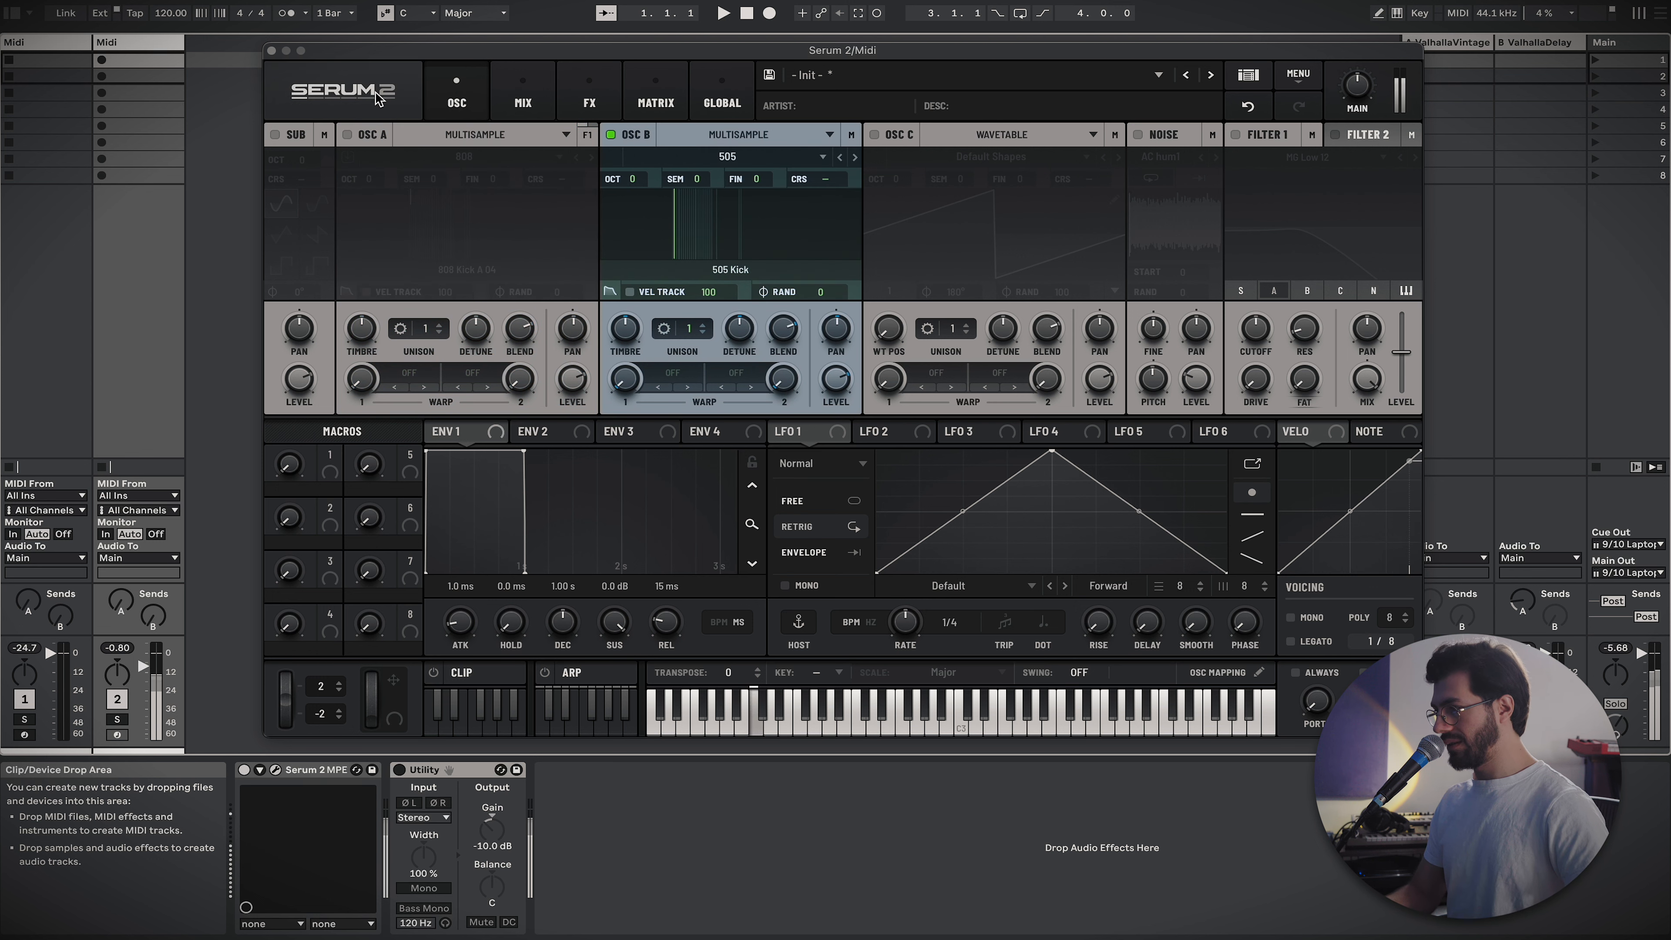
{"action": "left_click", "coordinate": [348, 136]}
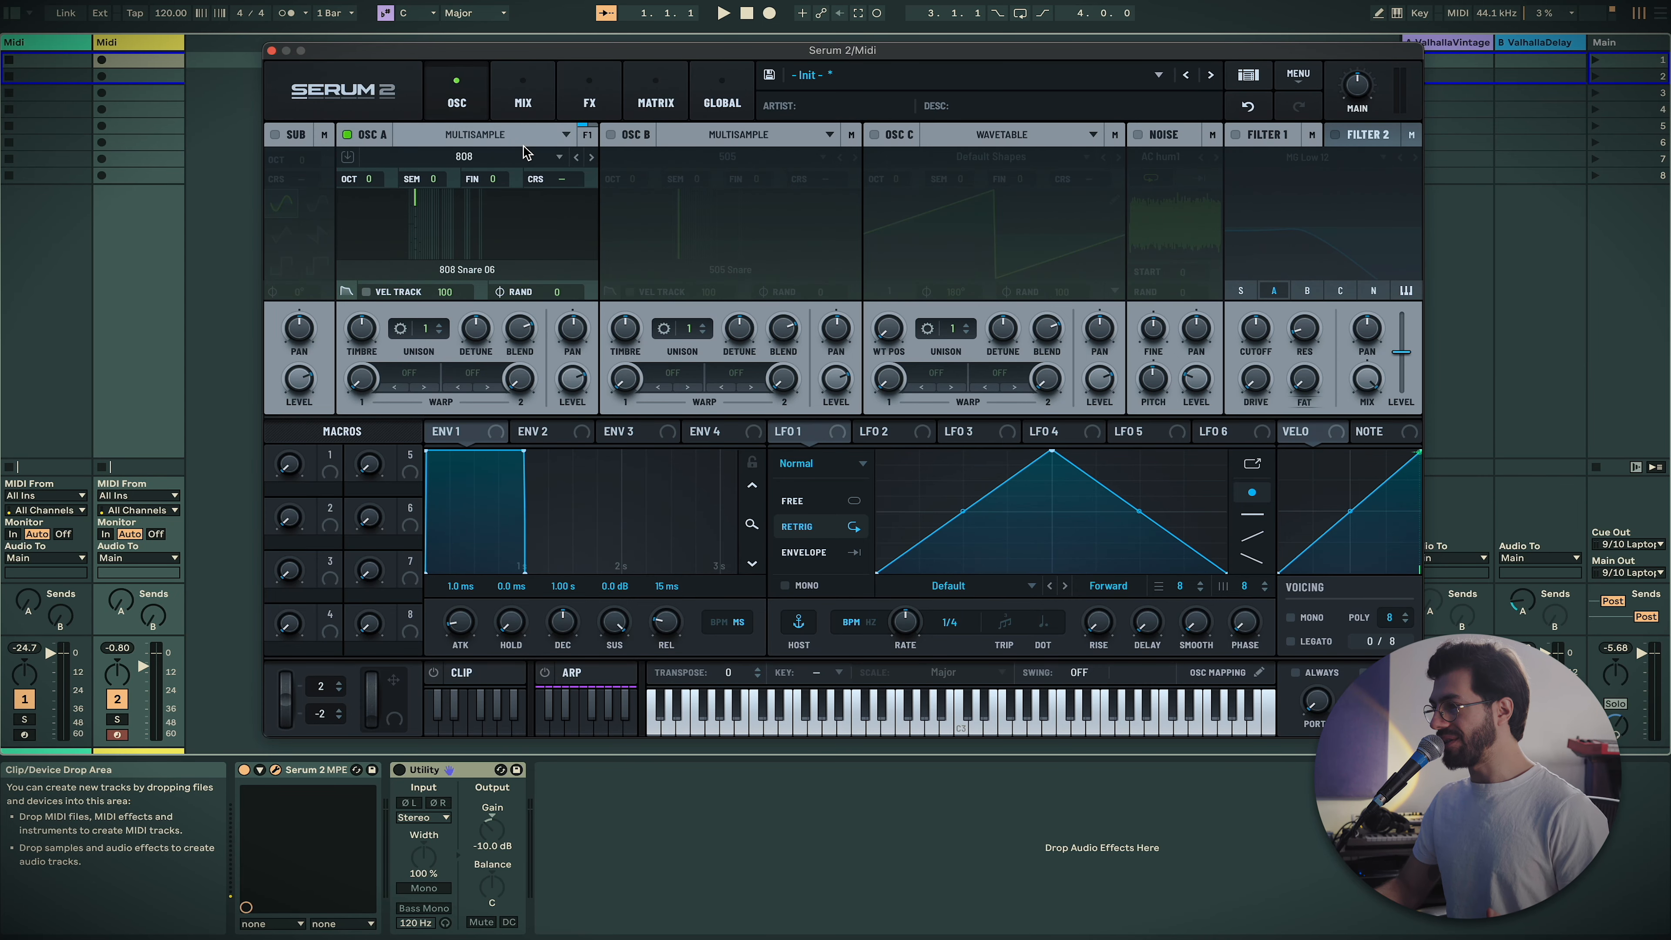
Load Factory > Plucked > Gtr Ac Martin Velo into oscillator A, replacing the 808 kit
{"action": "left_click", "coordinate": [524, 153]}
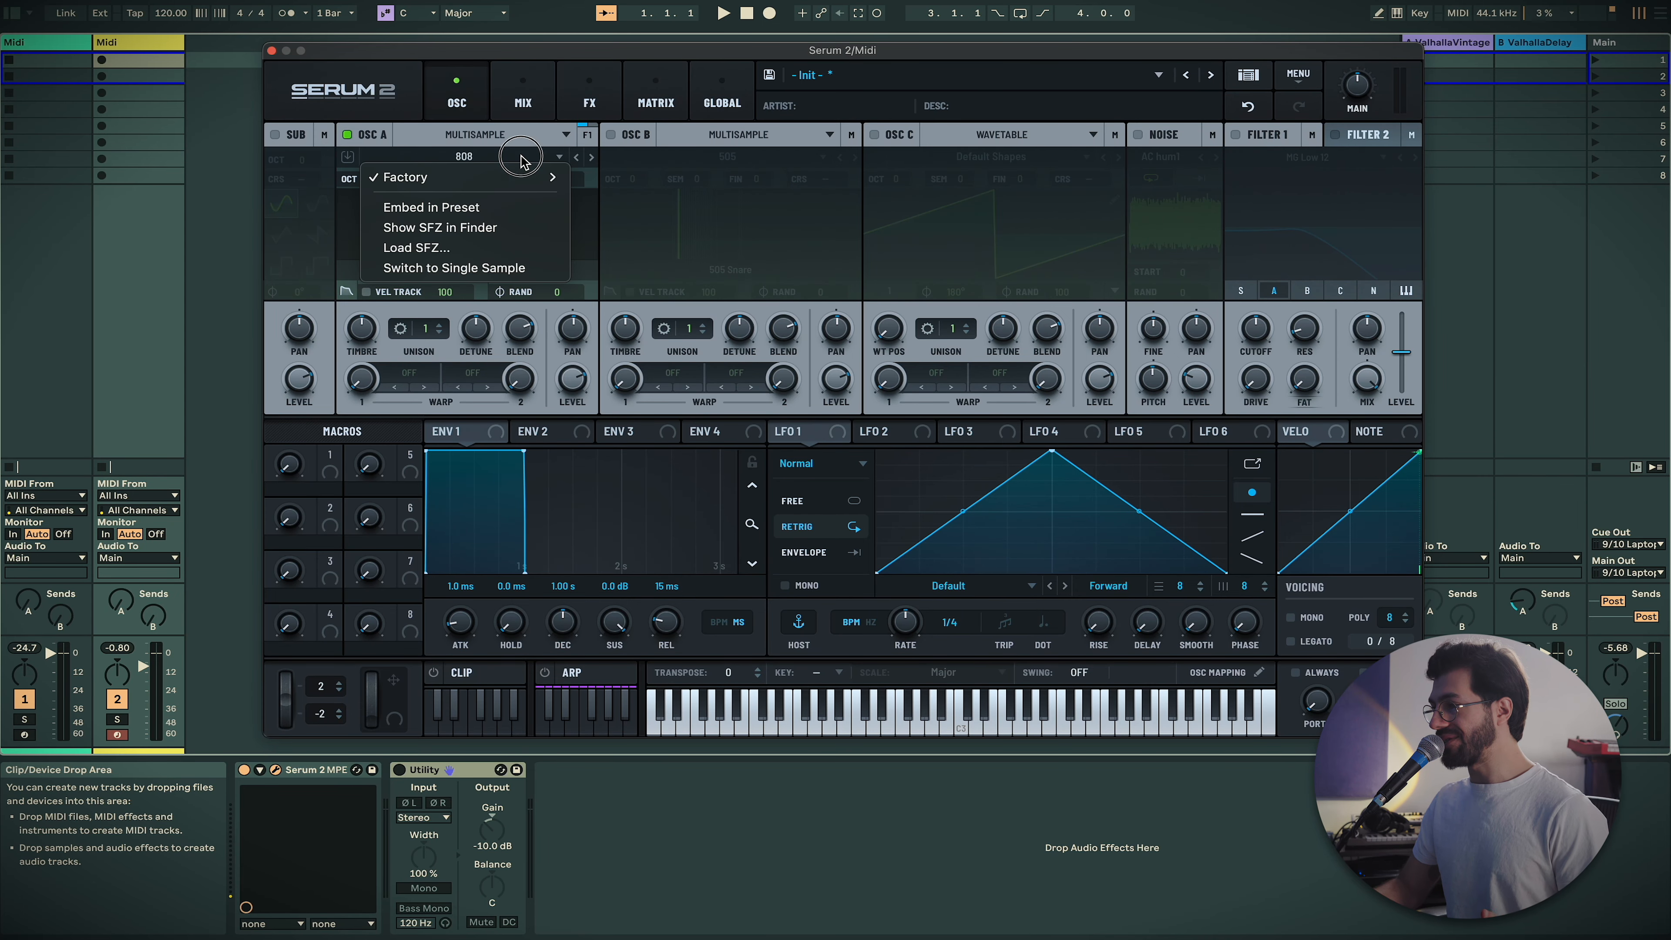
{"action": "mouse_move", "coordinate": [552, 177]}
{"action": "mouse_move", "coordinate": [617, 187]}
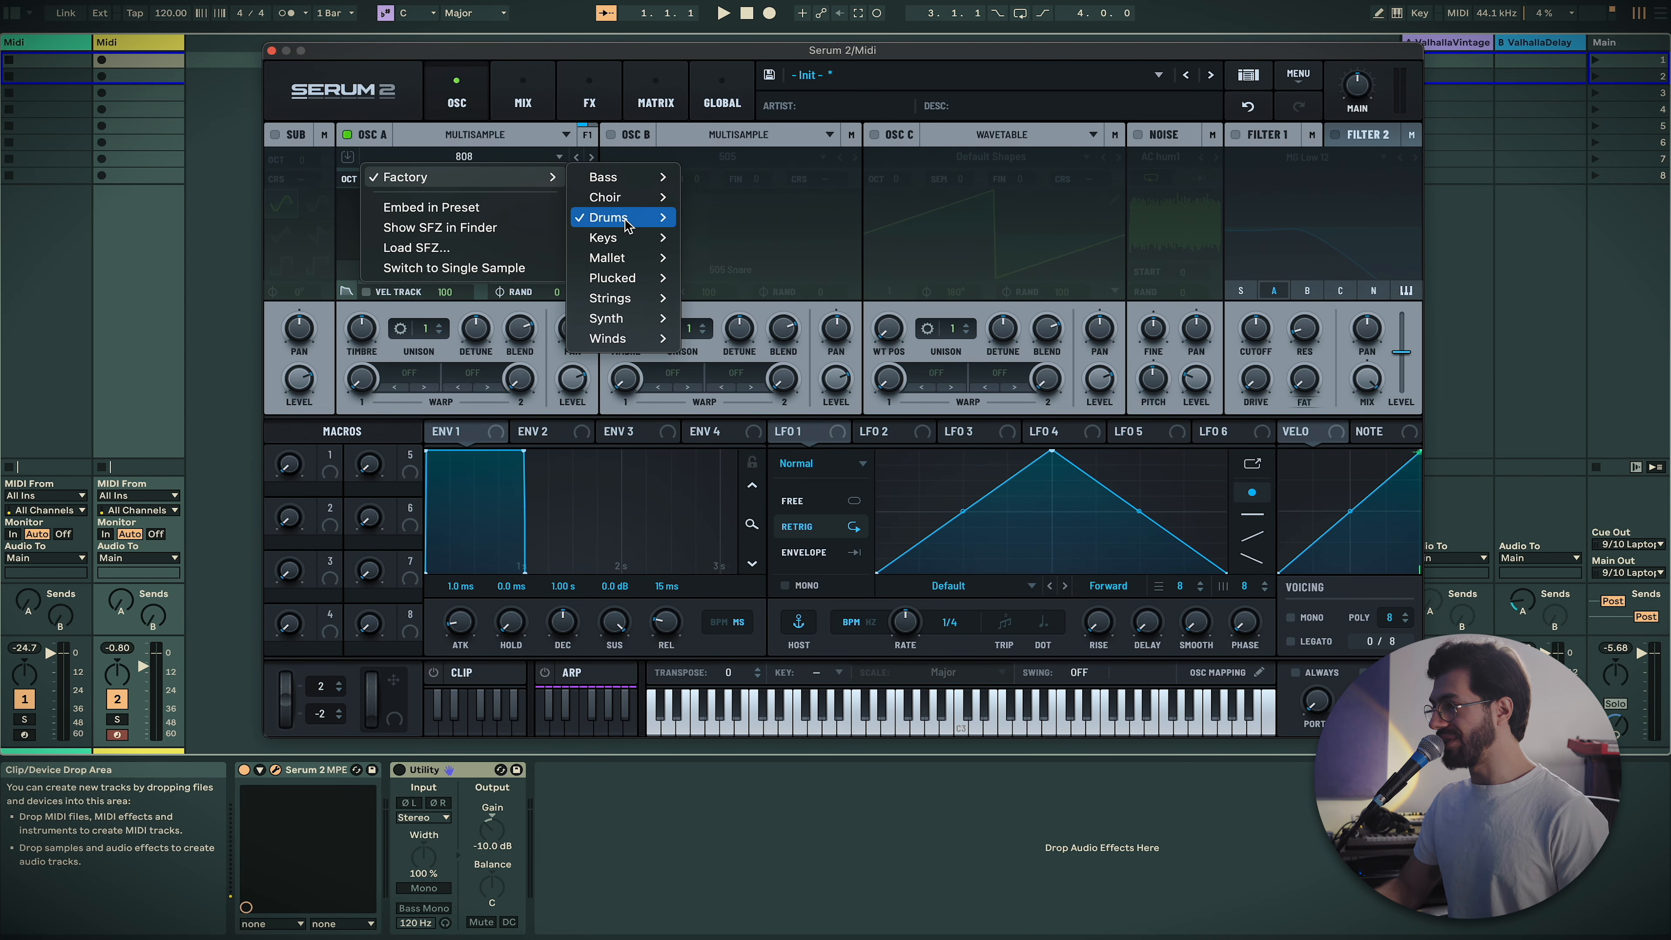
{"action": "mouse_move", "coordinate": [628, 279]}
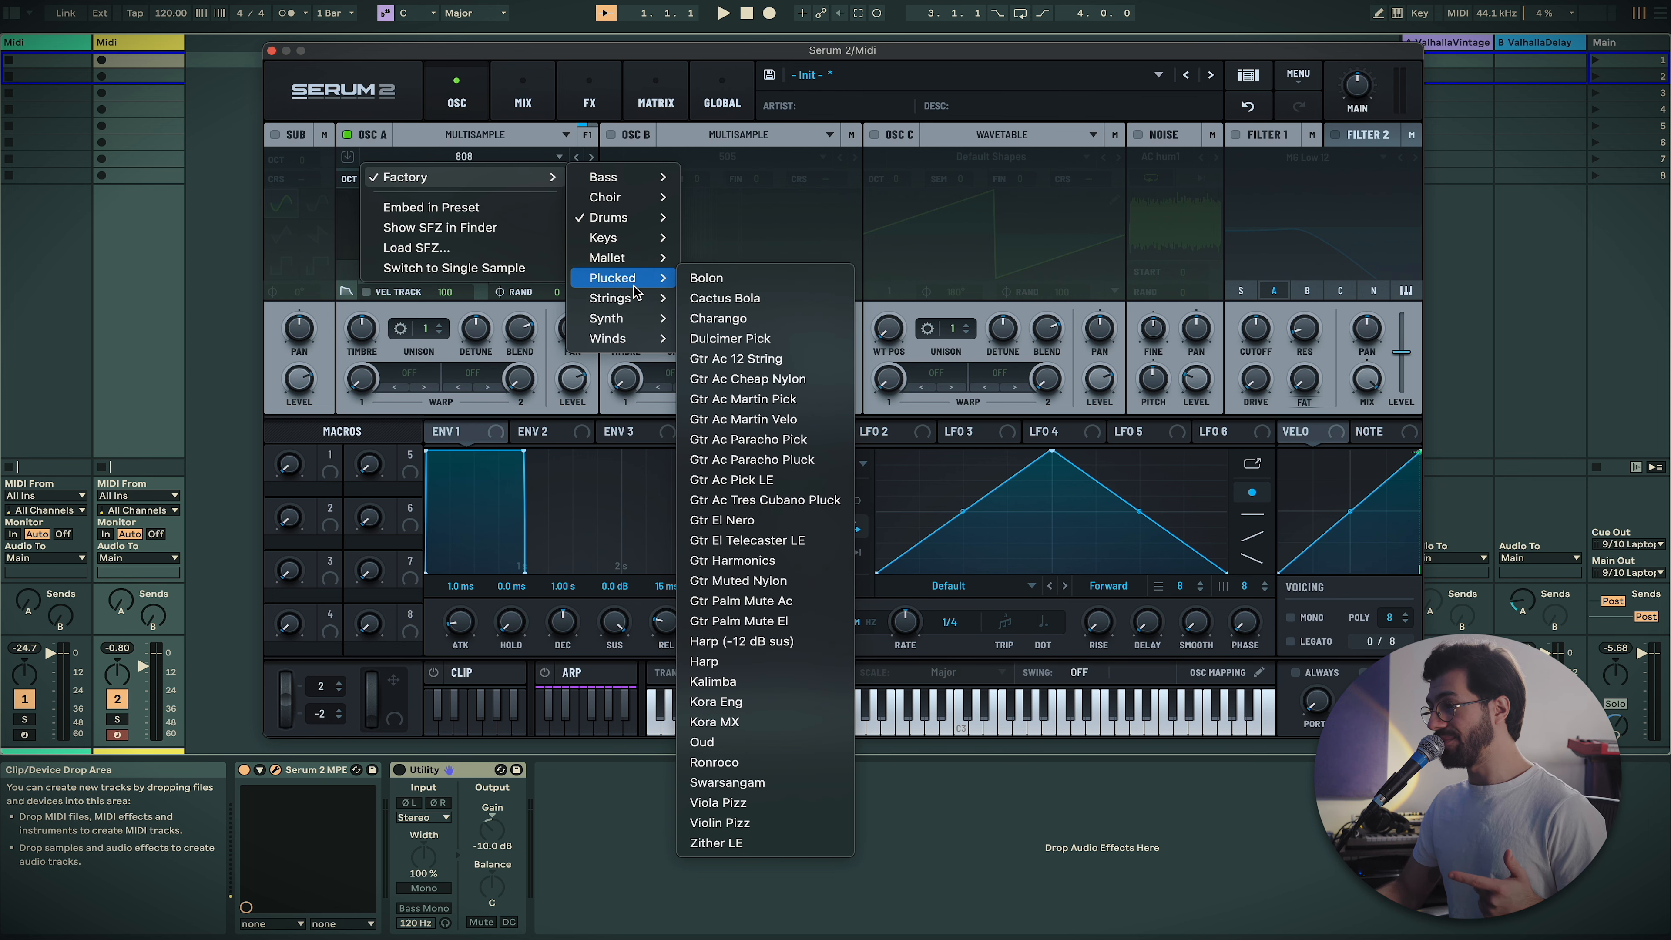
{"action": "left_click", "coordinate": [792, 403]}
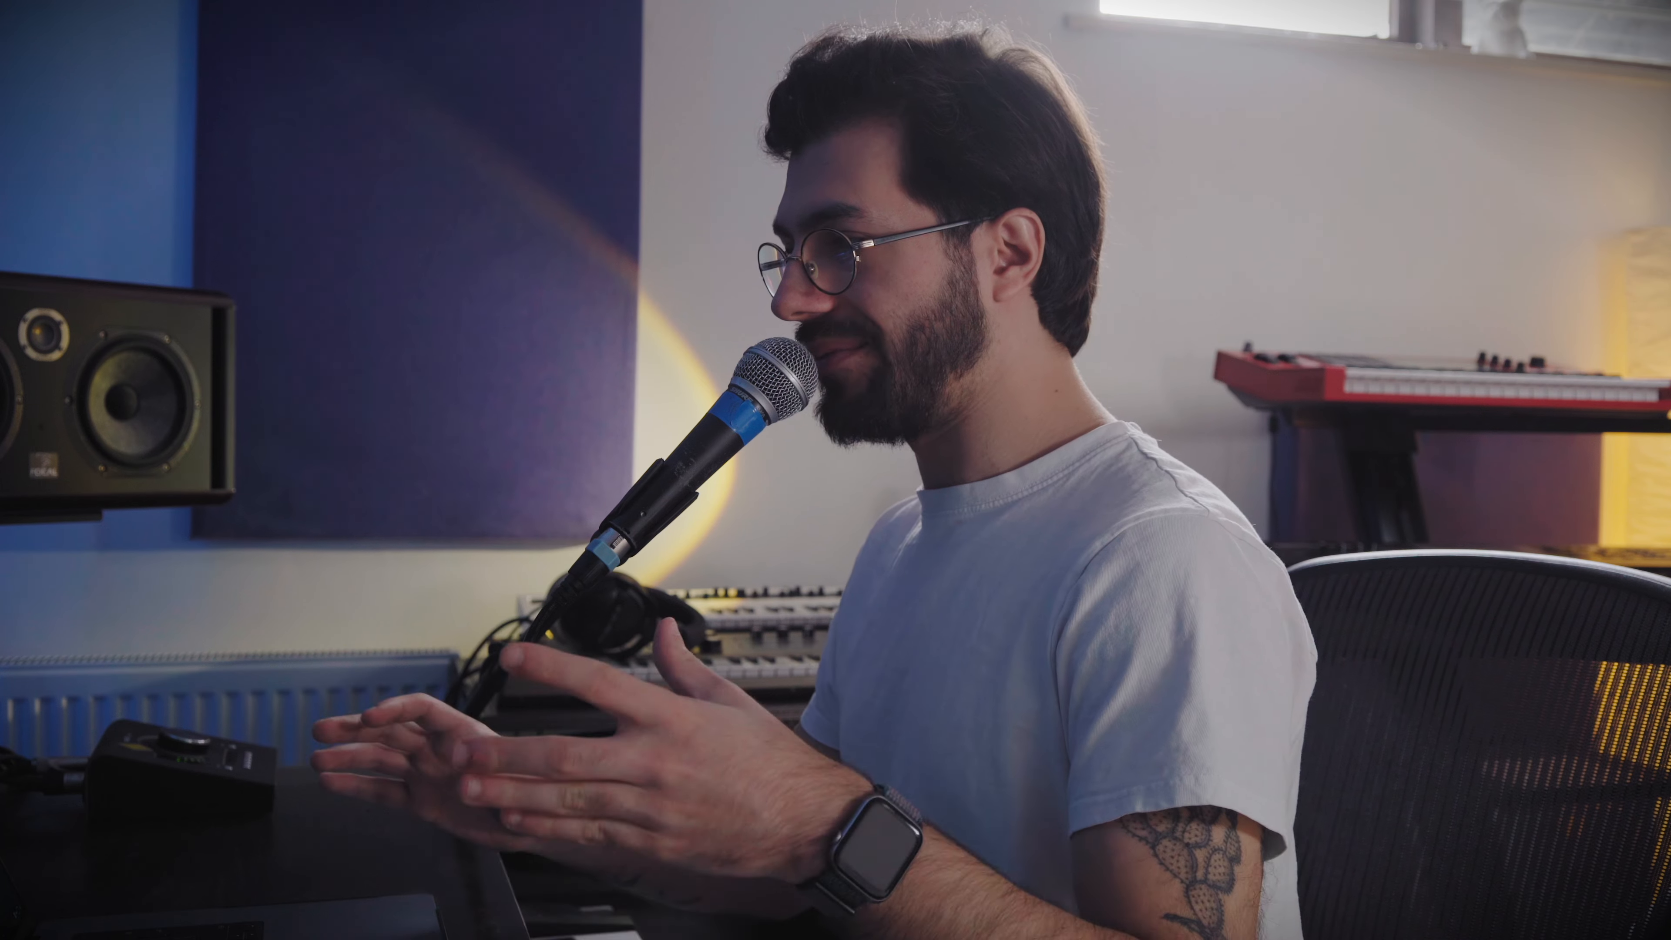
Load Factory > Keys > Baby Grand Piano 2 into oscillator A
{"action": "mouse_move", "coordinate": [516, 172]}
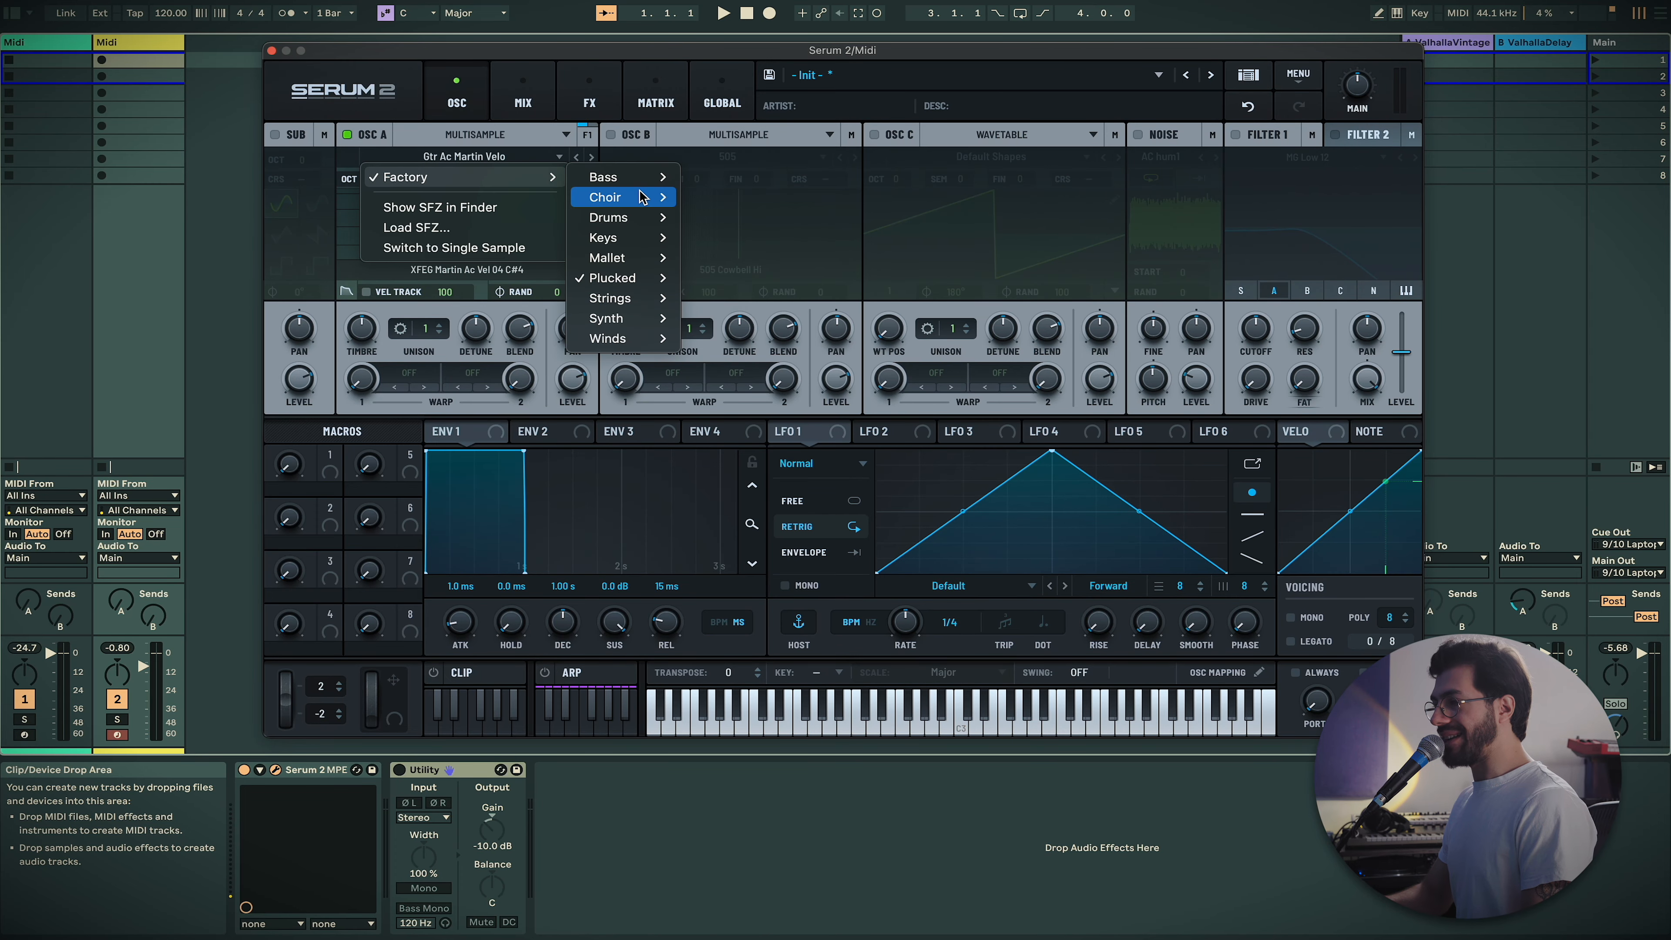
{"action": "mouse_move", "coordinate": [651, 243]}
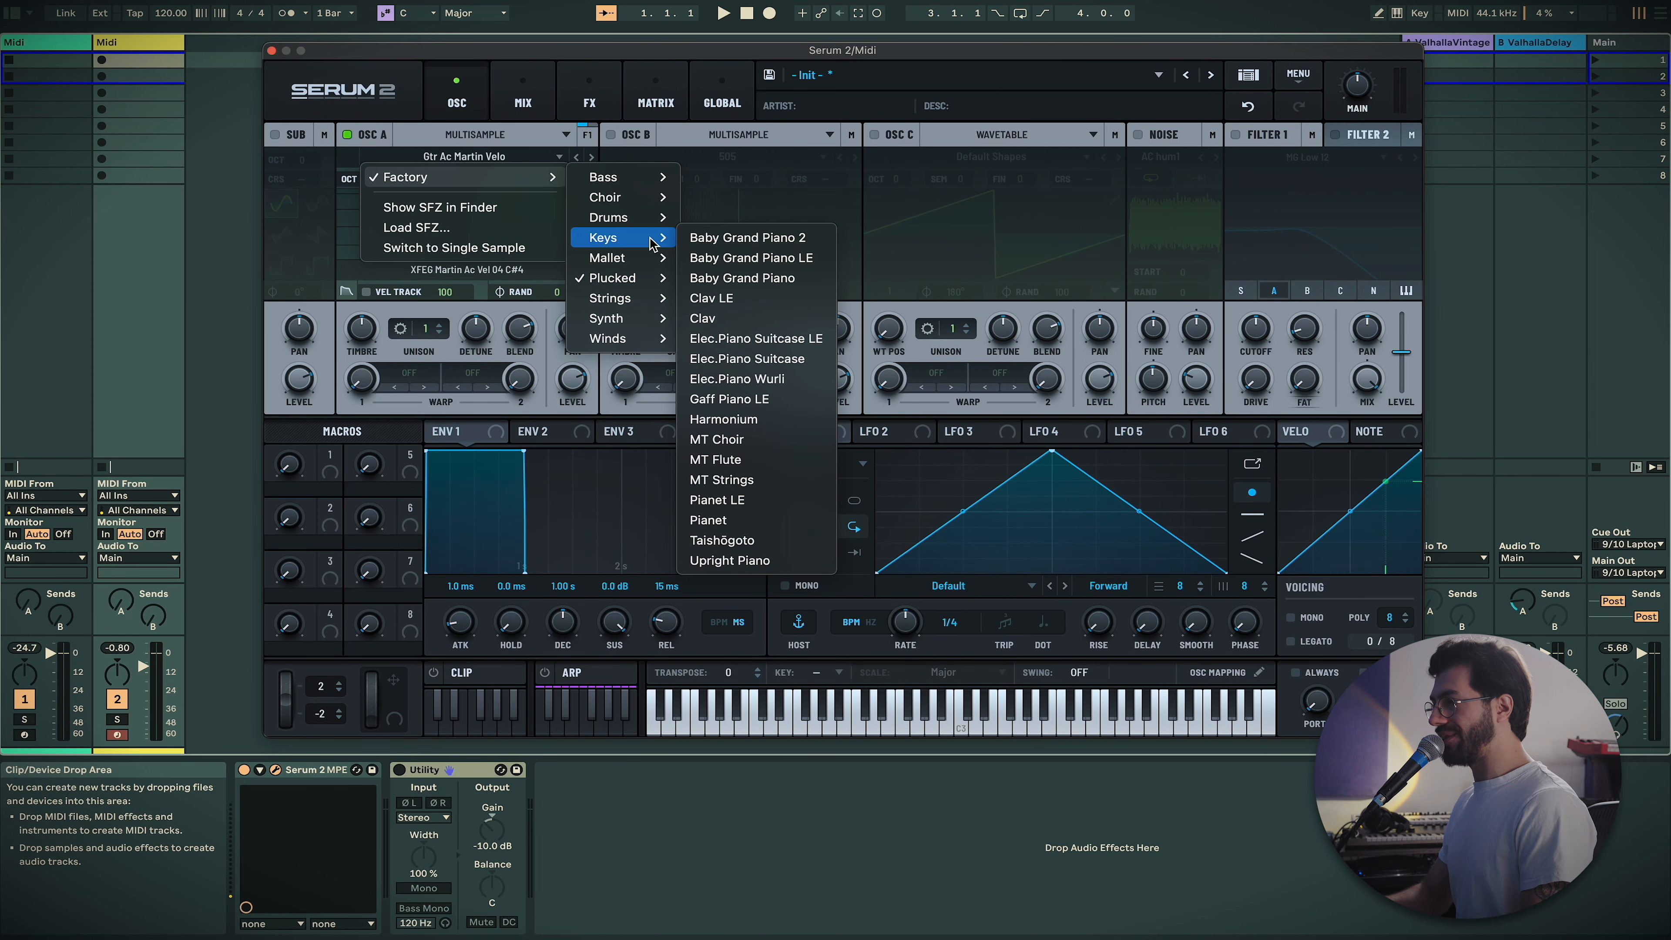
{"action": "left_click", "coordinate": [709, 245]}
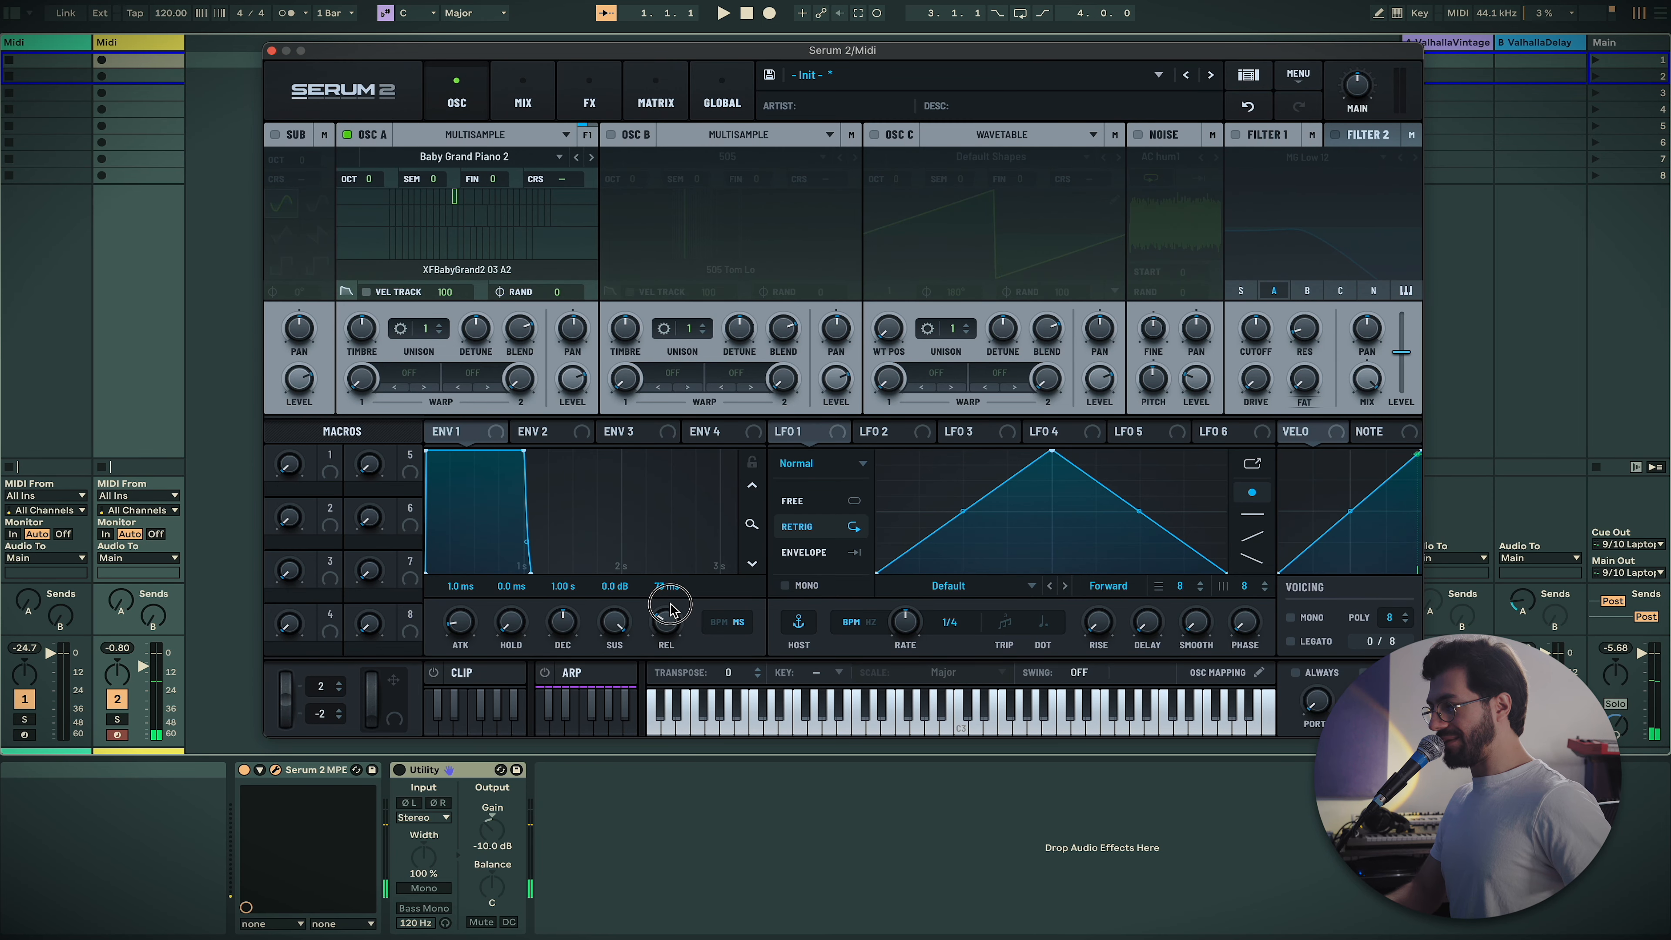
Lengthen envelope 1's release to 427 ms
{"action": "left_click_drag", "start_coordinate": [670, 591], "coordinate": [659, 578]}
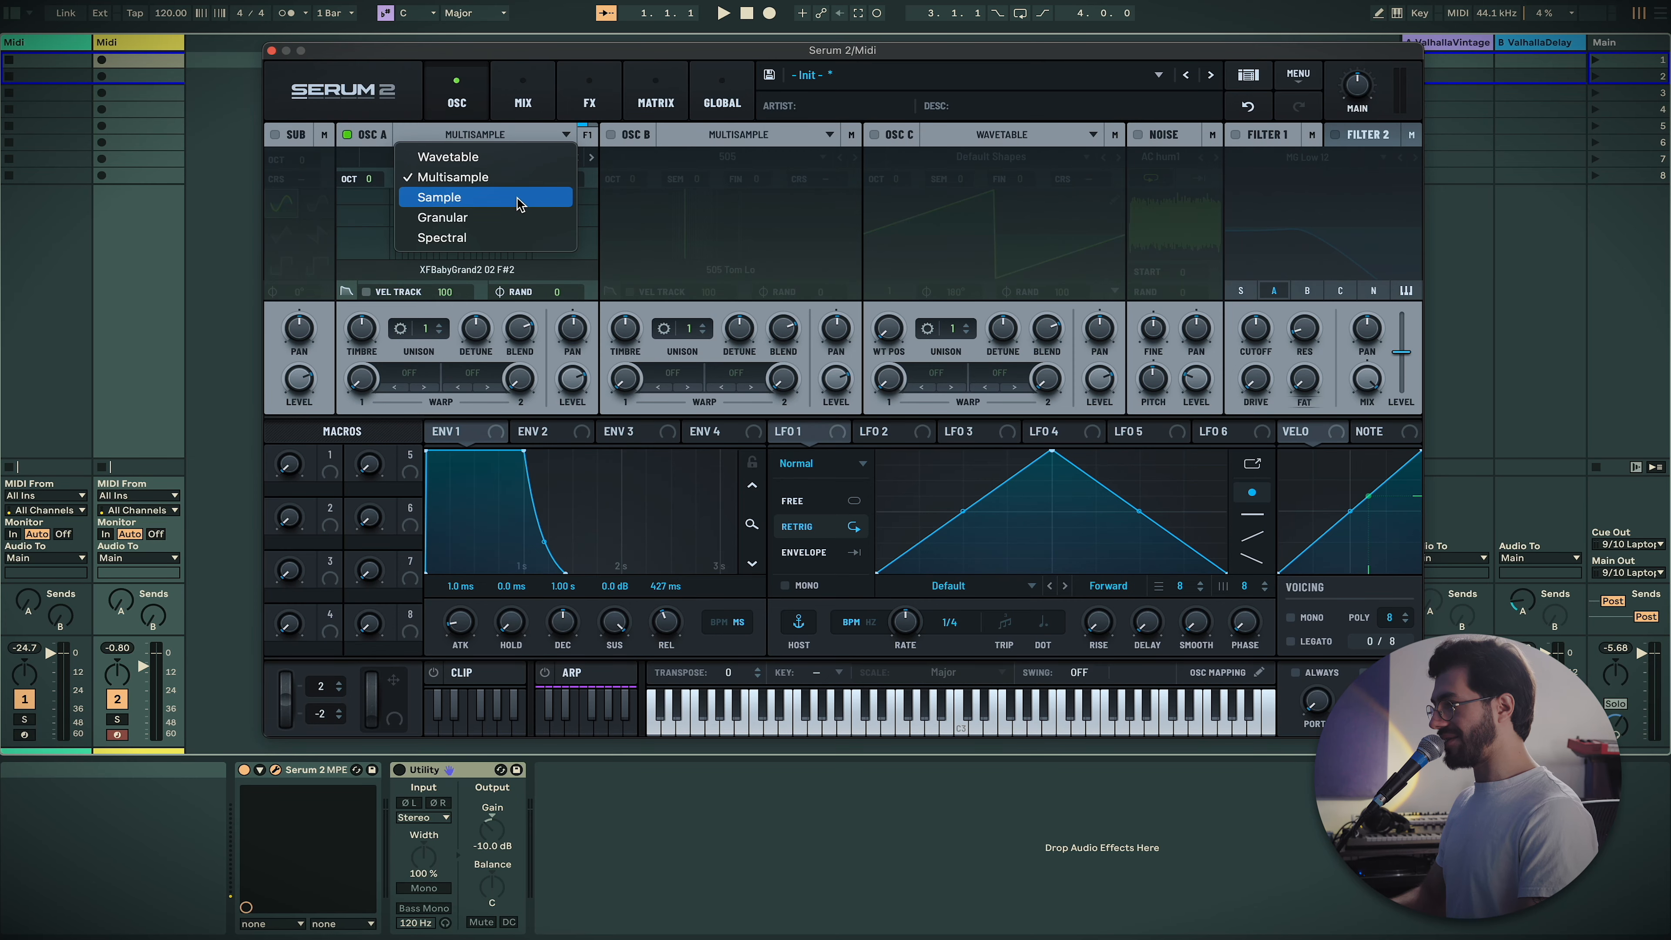
Switch Osc A to sample mode, then to Granular, keeping the Brass Wall Low sample
{"action": "left_click", "coordinate": [484, 200]}
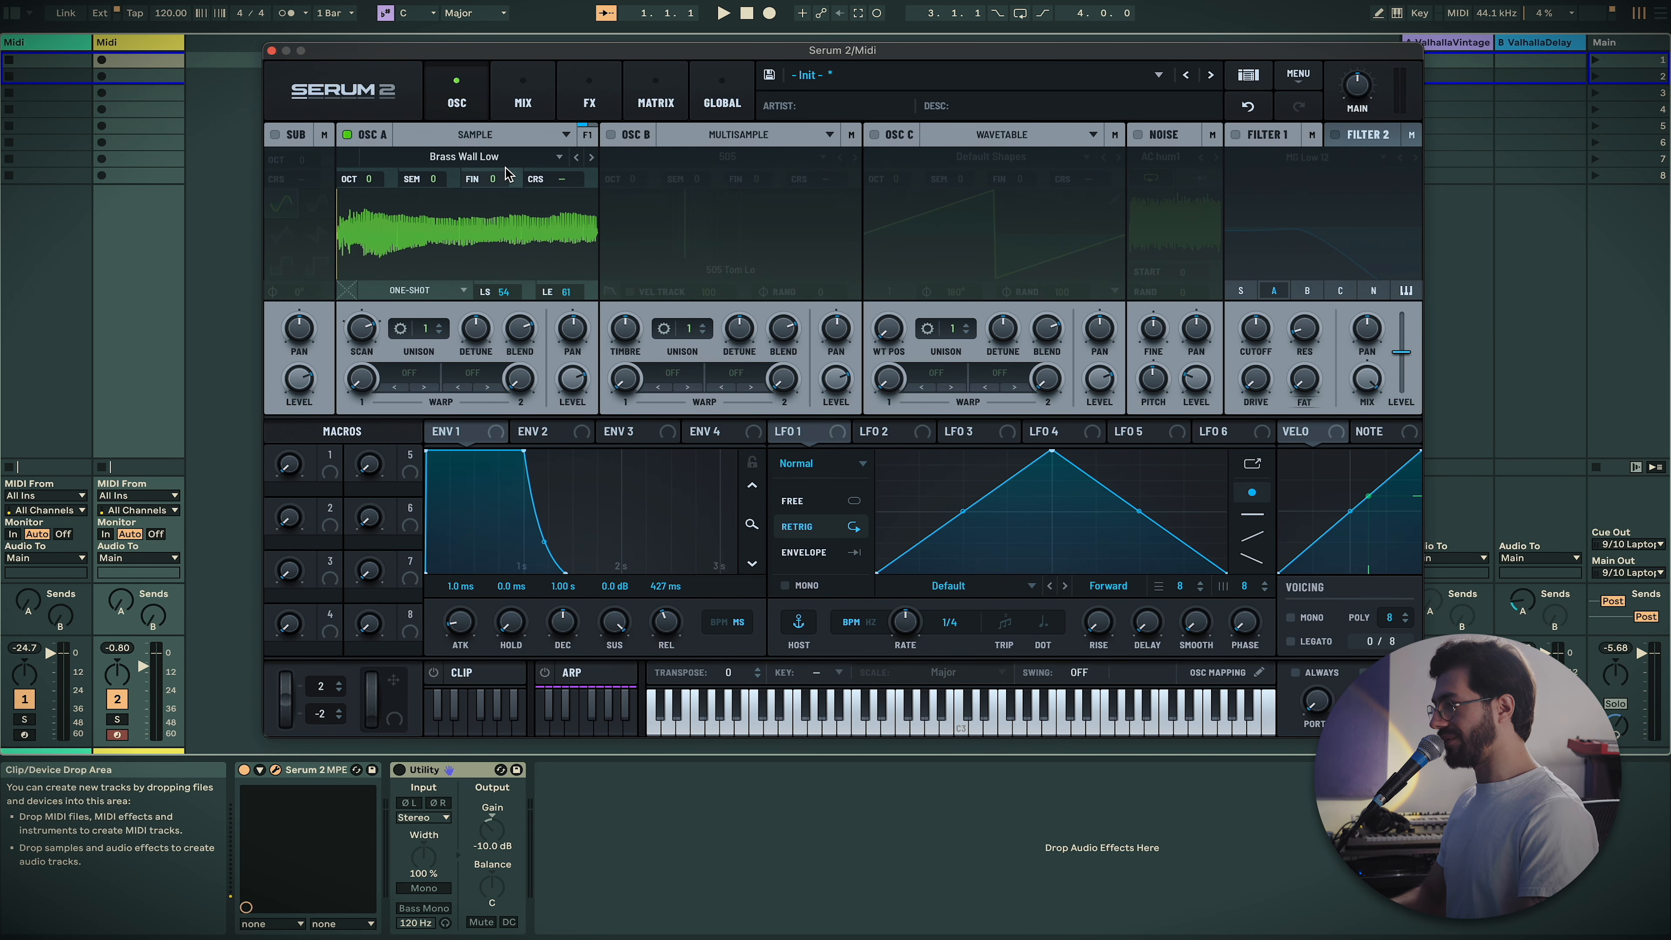
{"action": "left_click", "coordinate": [498, 141]}
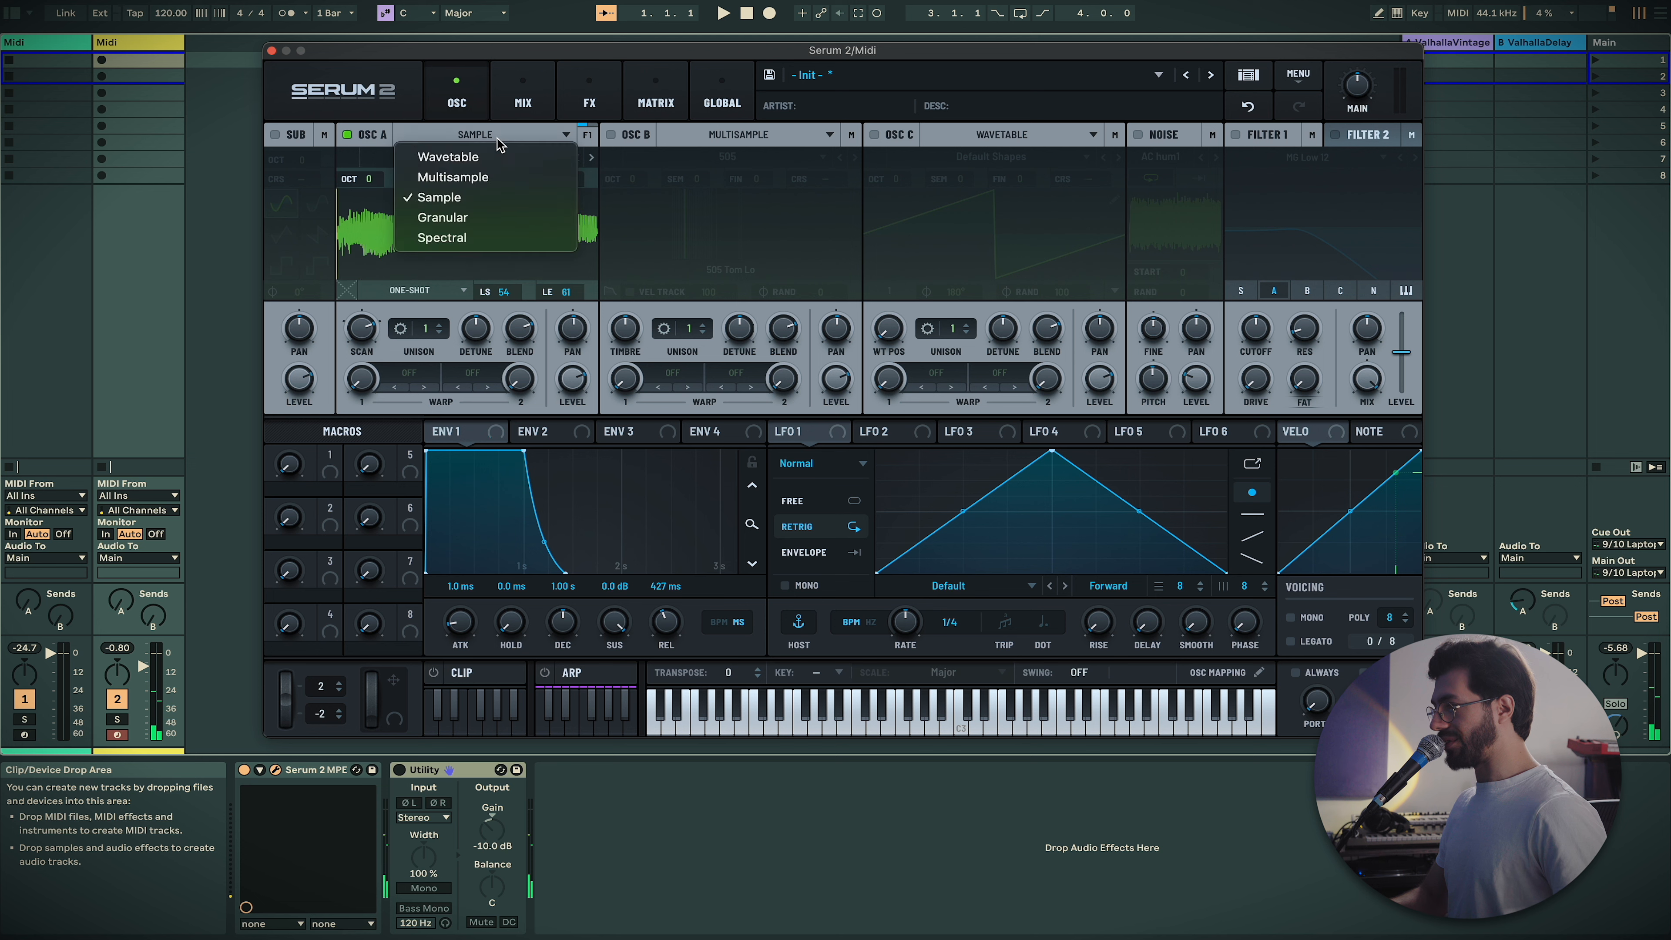
{"action": "left_click", "coordinate": [508, 198]}
{"action": "left_click", "coordinate": [556, 156]}
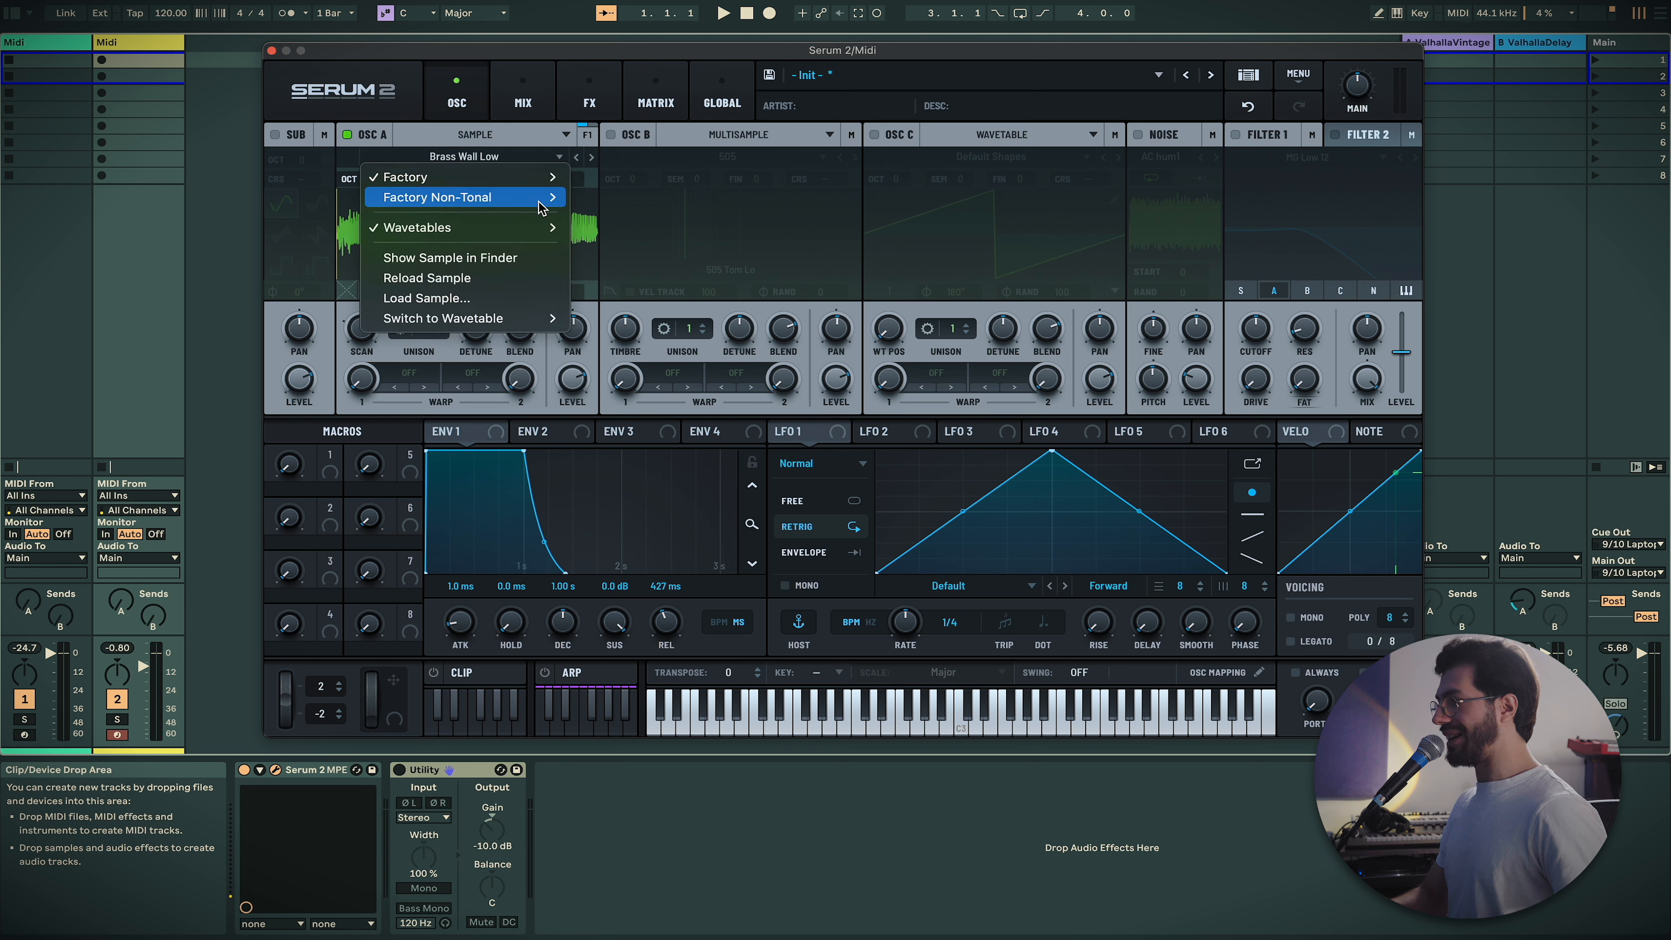
{"action": "mouse_move", "coordinate": [526, 177]}
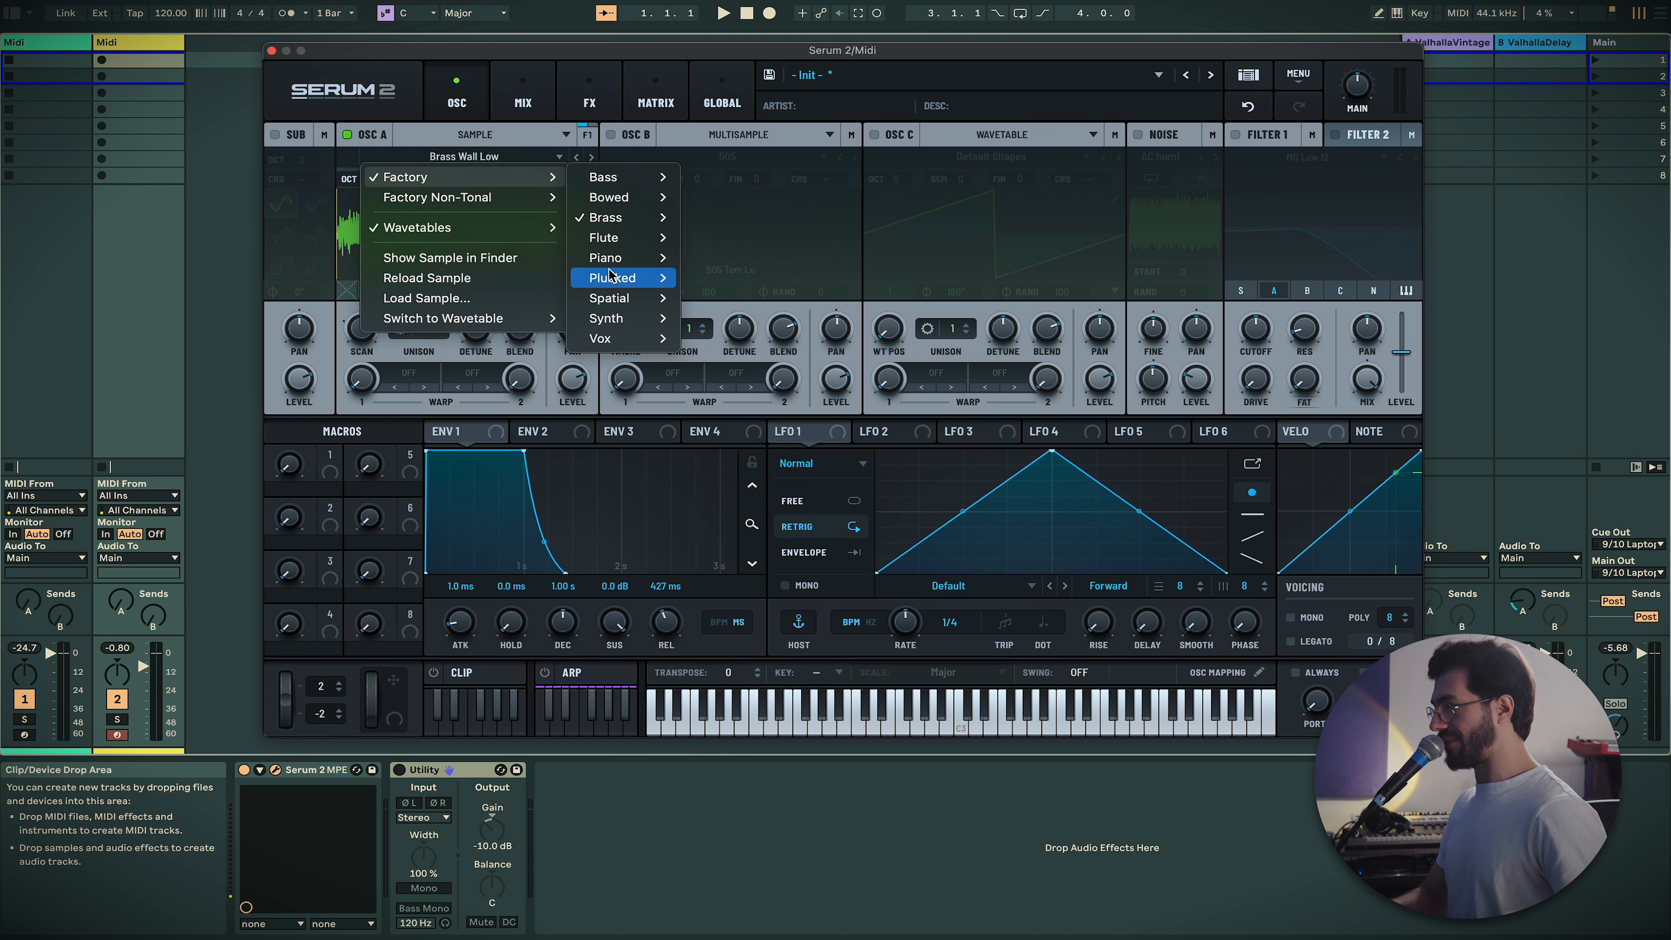
{"action": "left_click", "coordinate": [319, 271]}
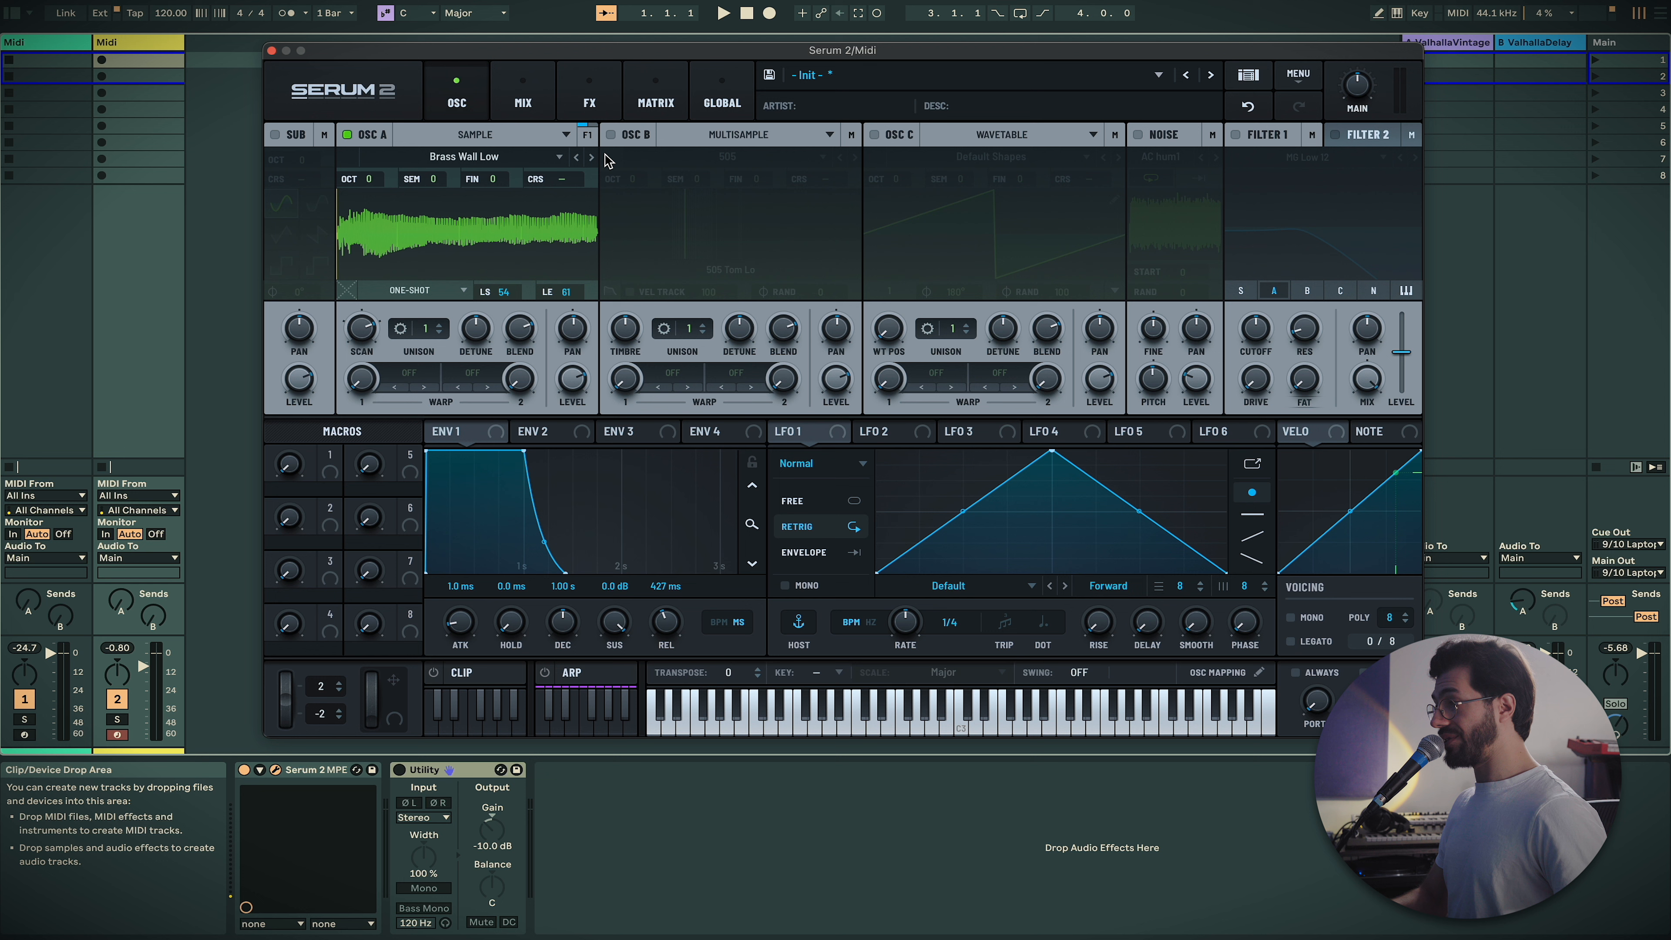
{"action": "left_click", "coordinate": [564, 140]}
{"action": "left_click", "coordinate": [510, 217]}
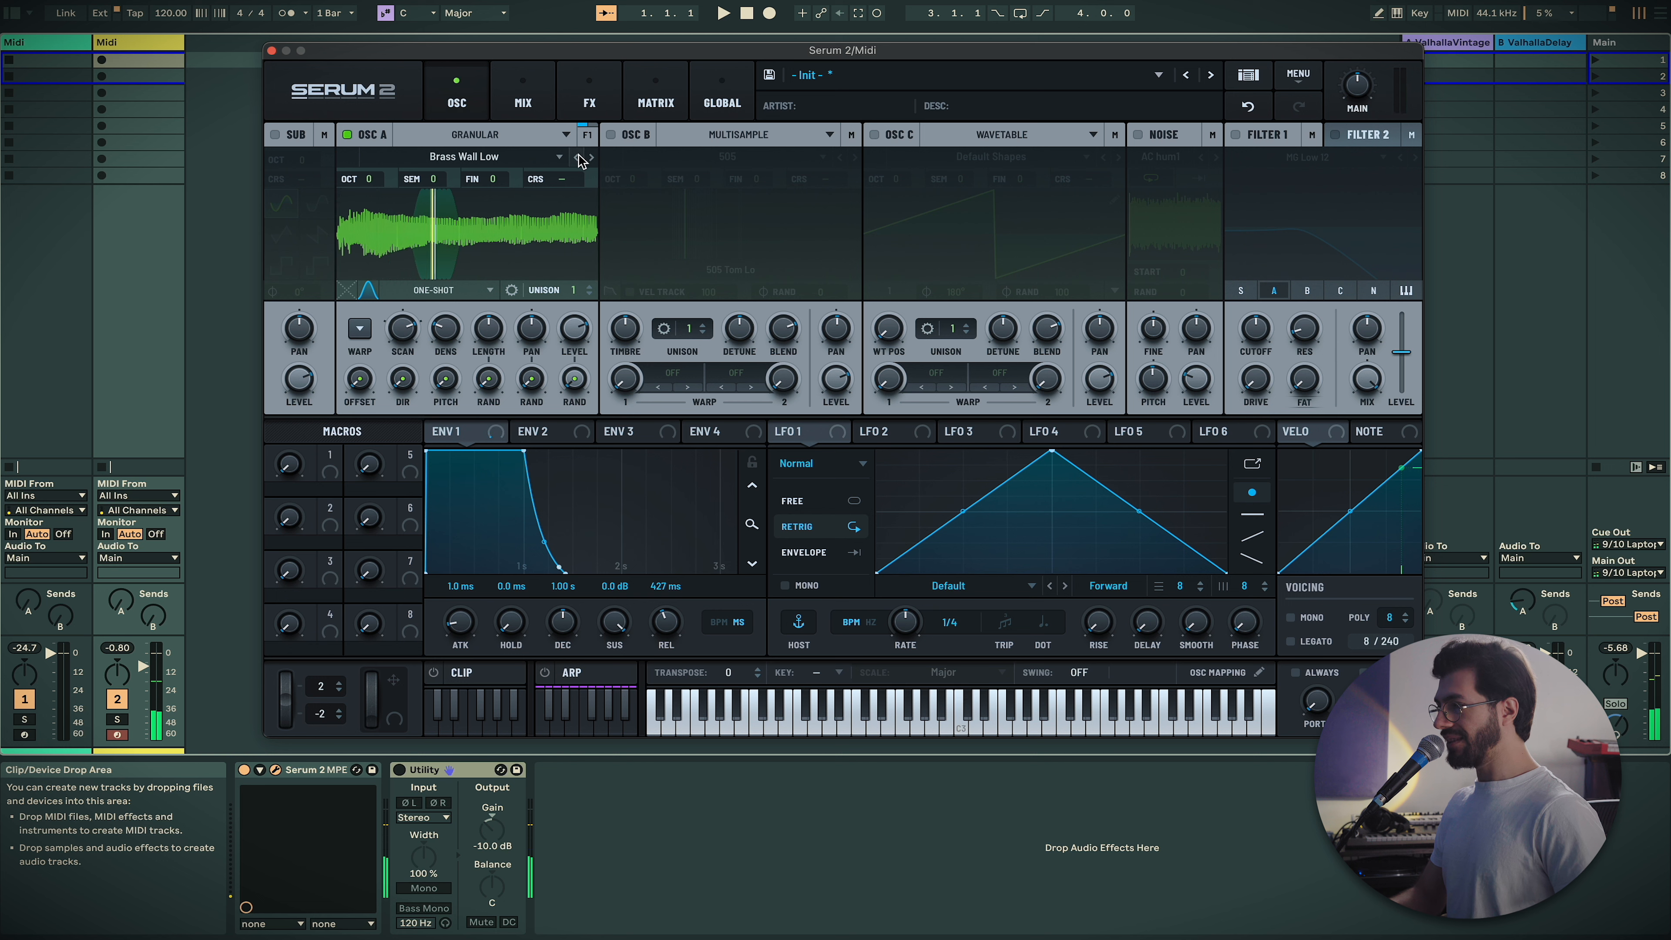
Step through factory samples to Trombone while auditioning notes, then open the loop-mode menu
{"action": "left_click", "coordinate": [591, 158]}
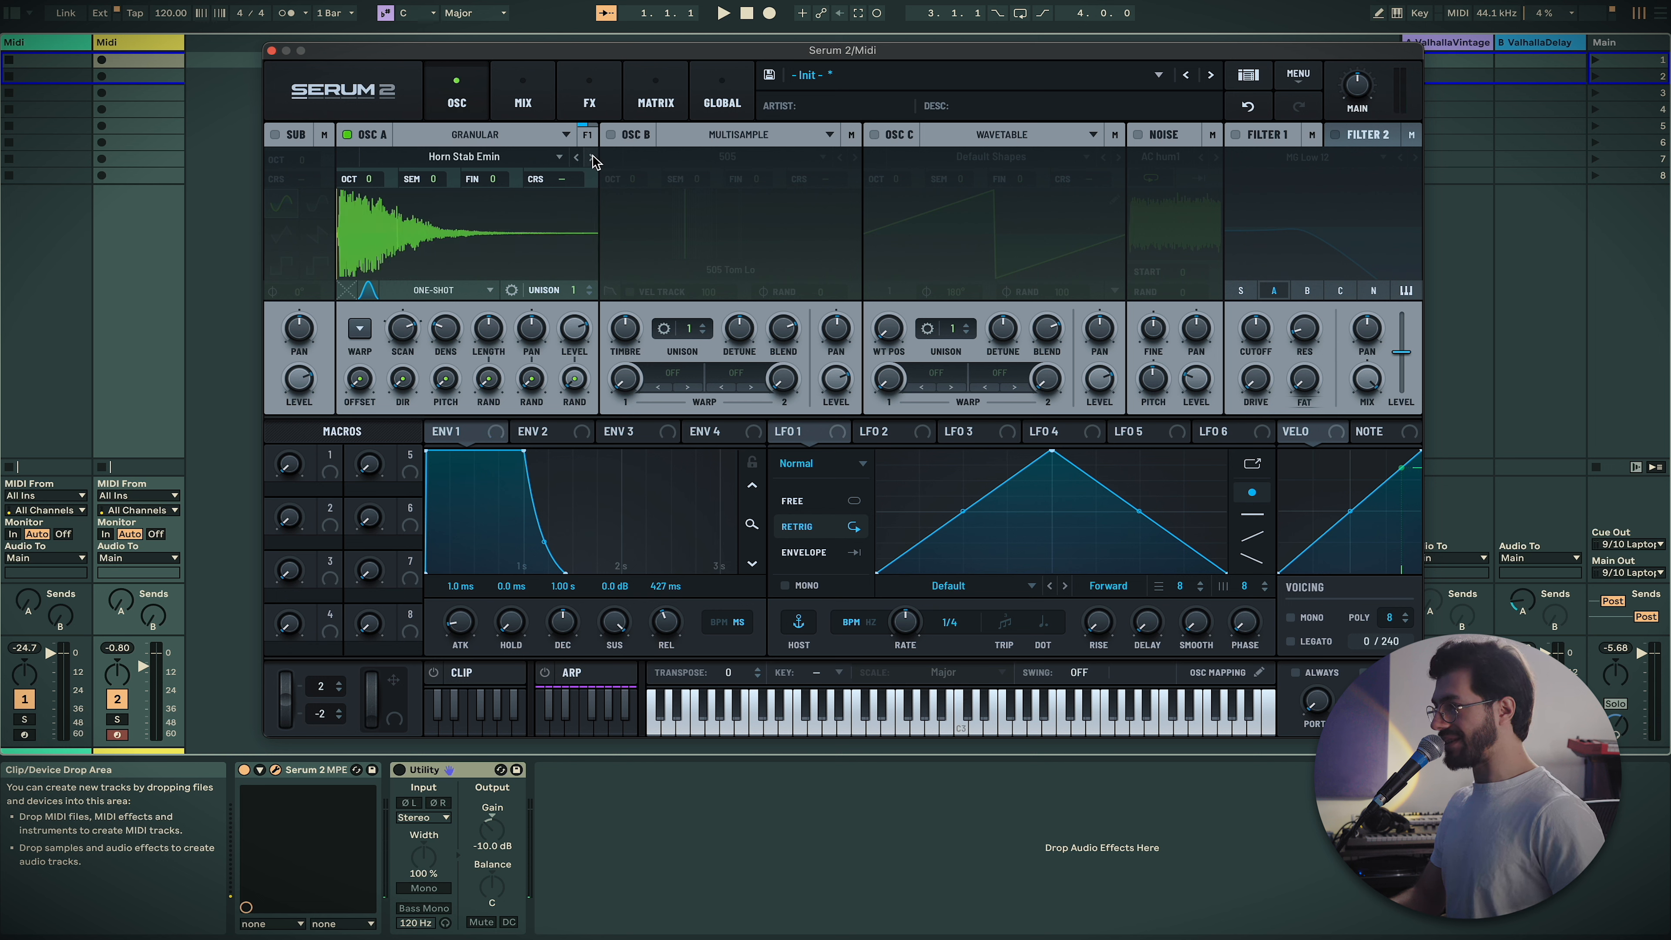
{"action": "left_click", "coordinate": [592, 158]}
{"action": "key", "text": "a"}
{"action": "left_click", "coordinate": [593, 158]}
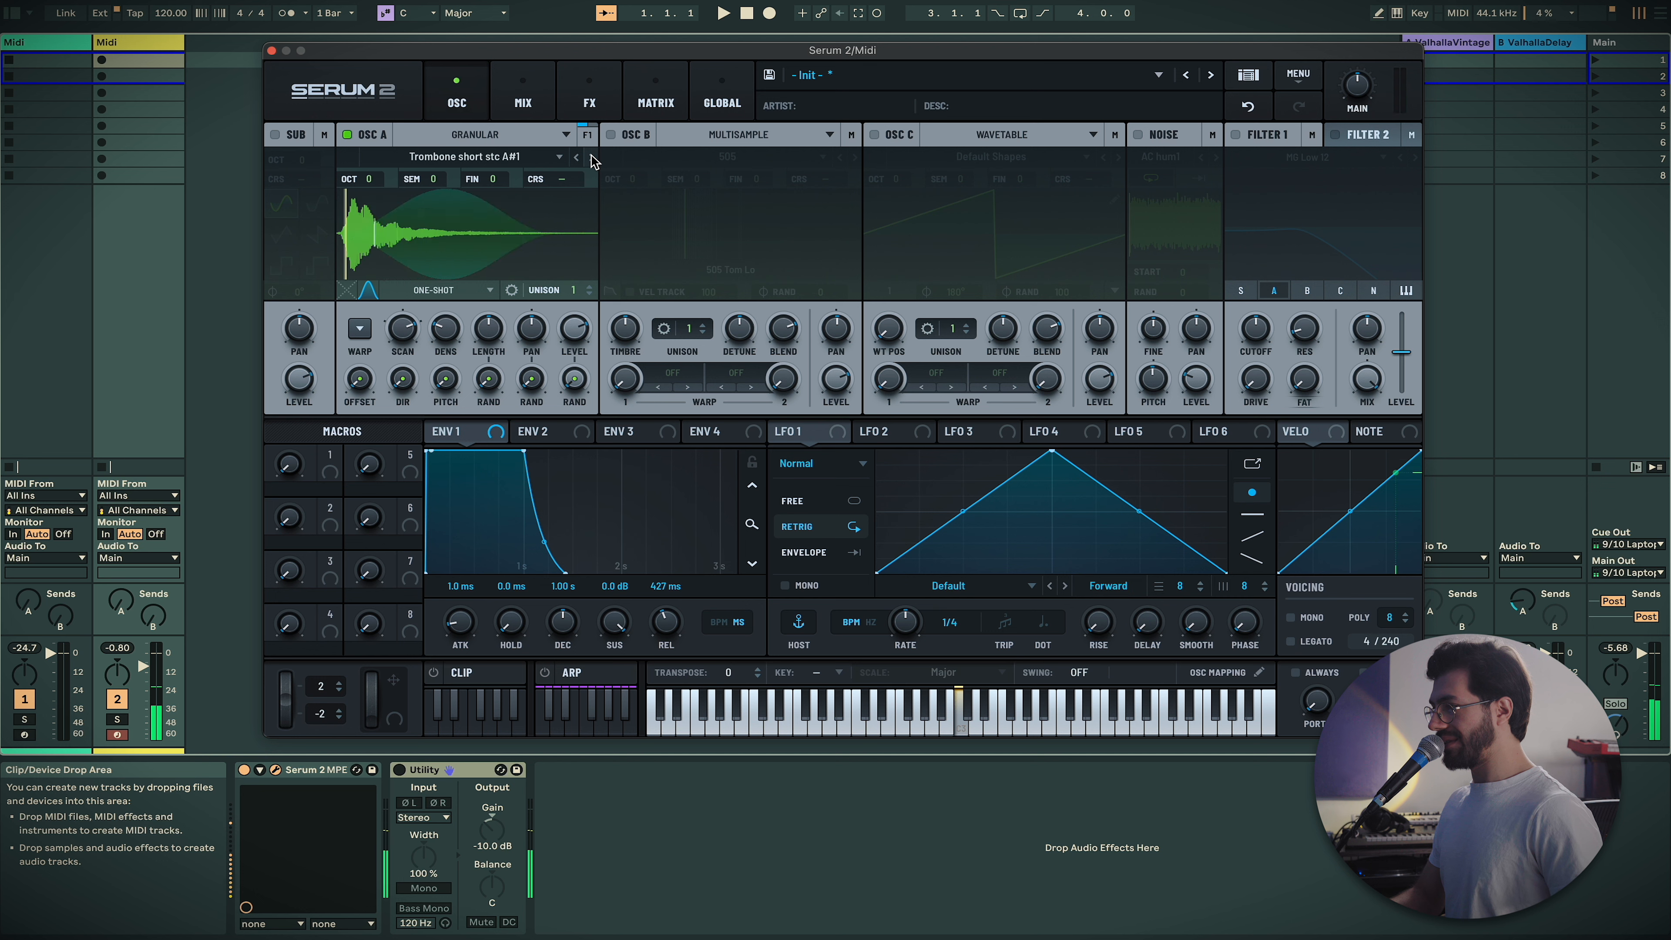
{"action": "left_click", "coordinate": [593, 158]}
{"action": "key", "text": "a"}
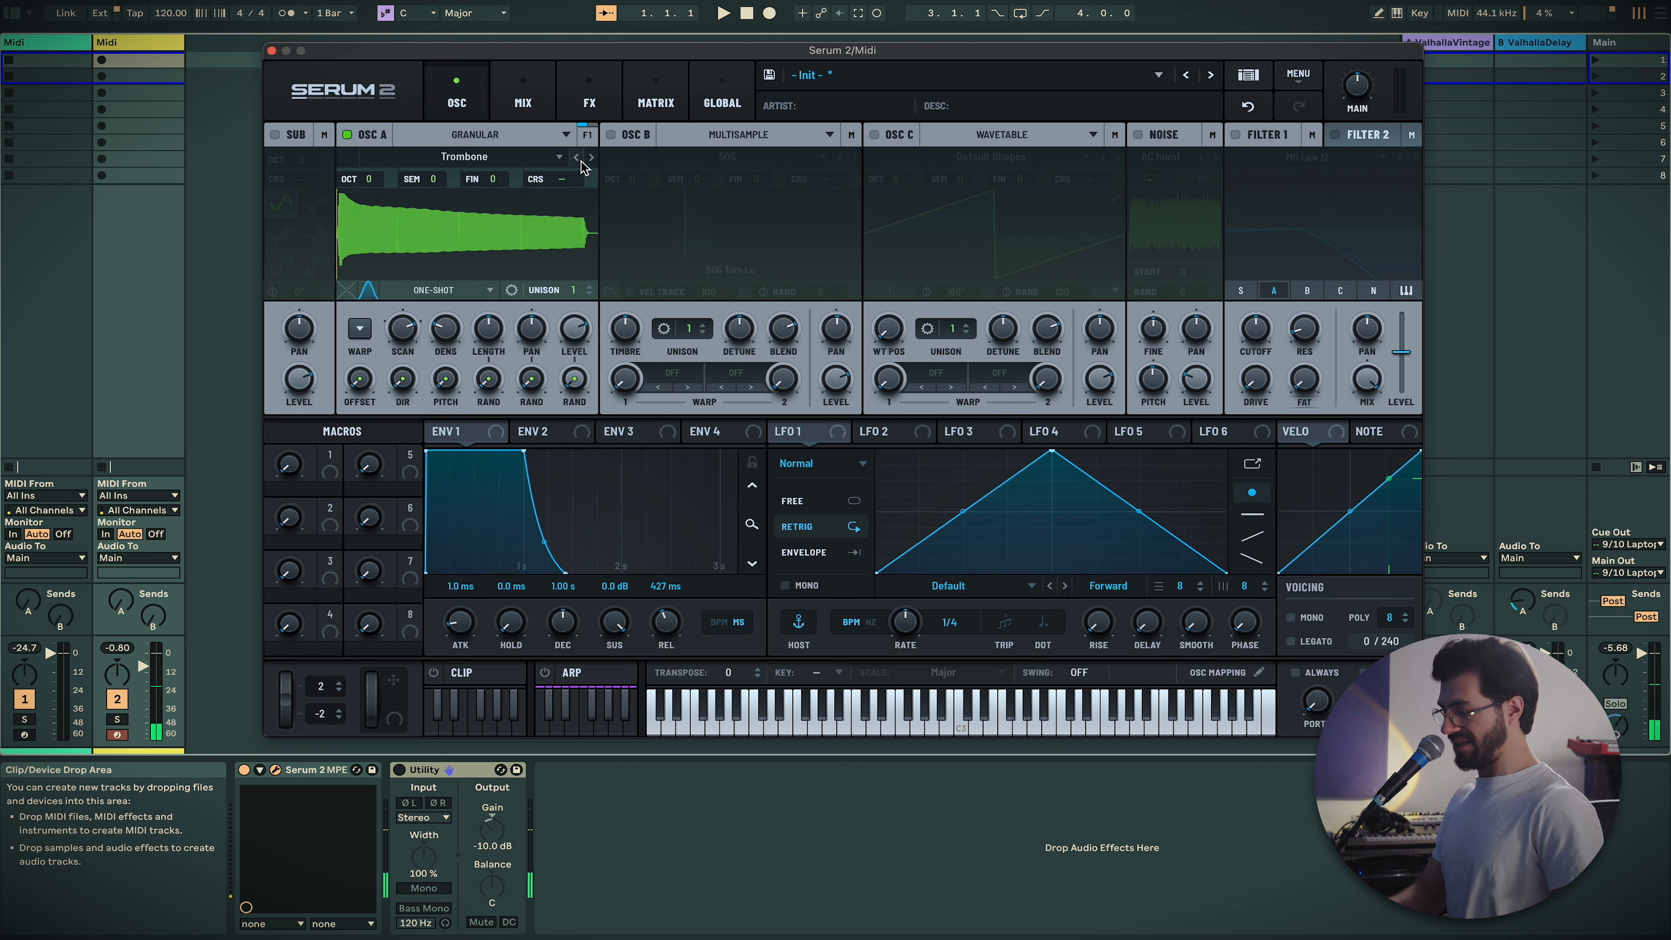
{"action": "key", "text": "a"}
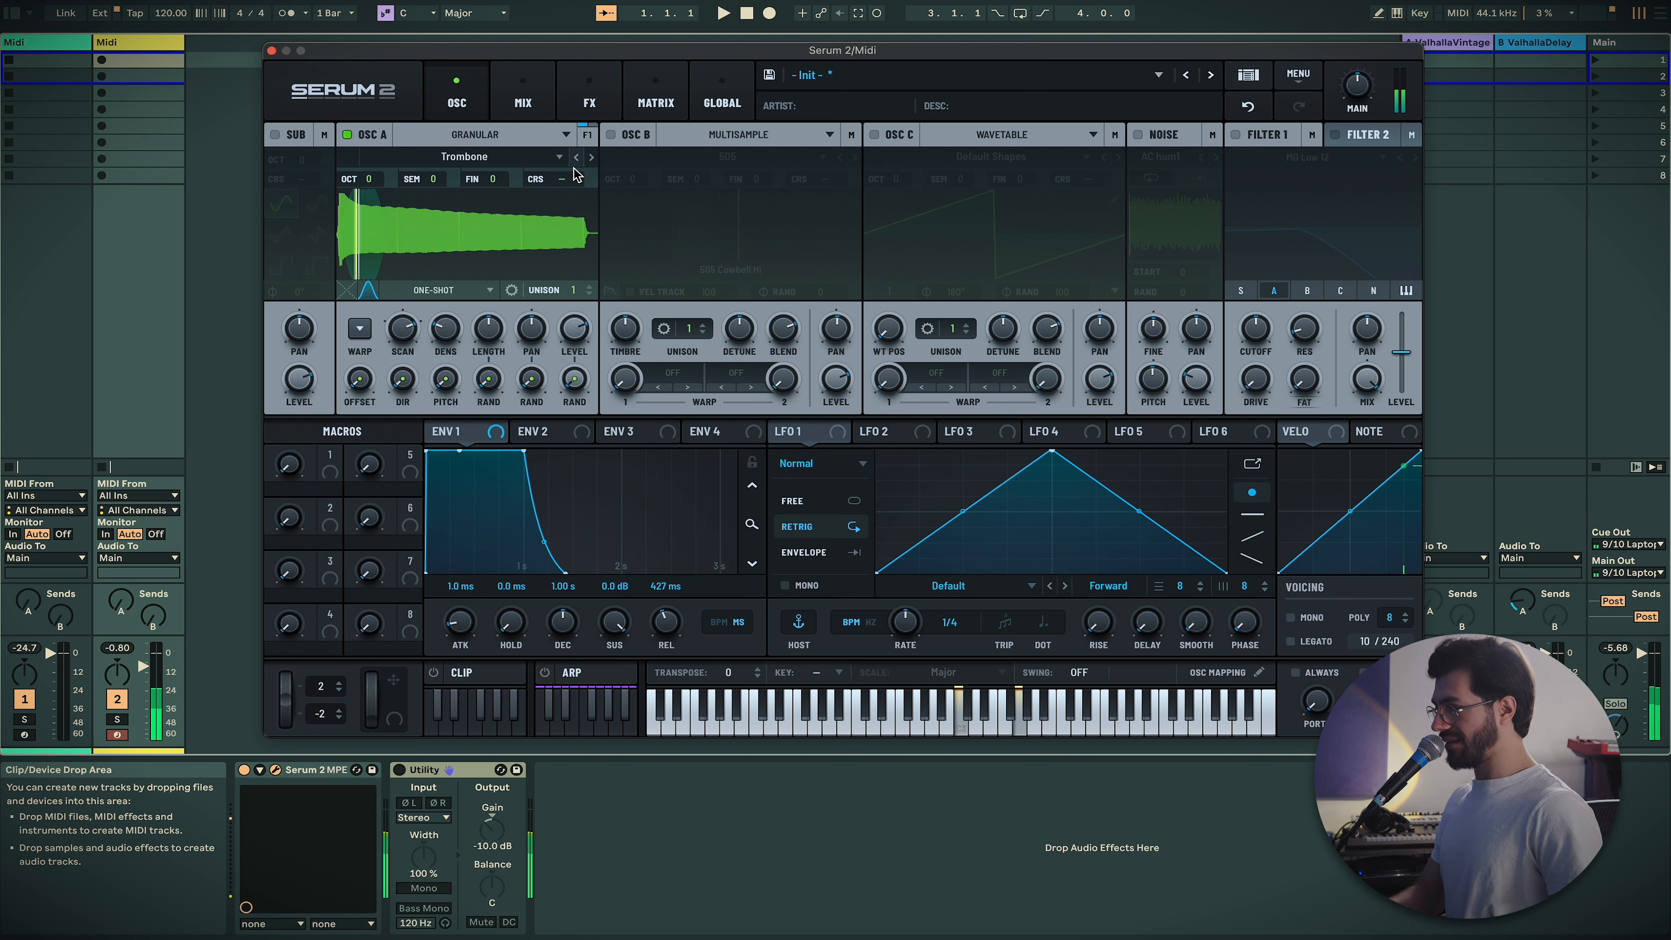
{"action": "left_click", "coordinate": [446, 291]}
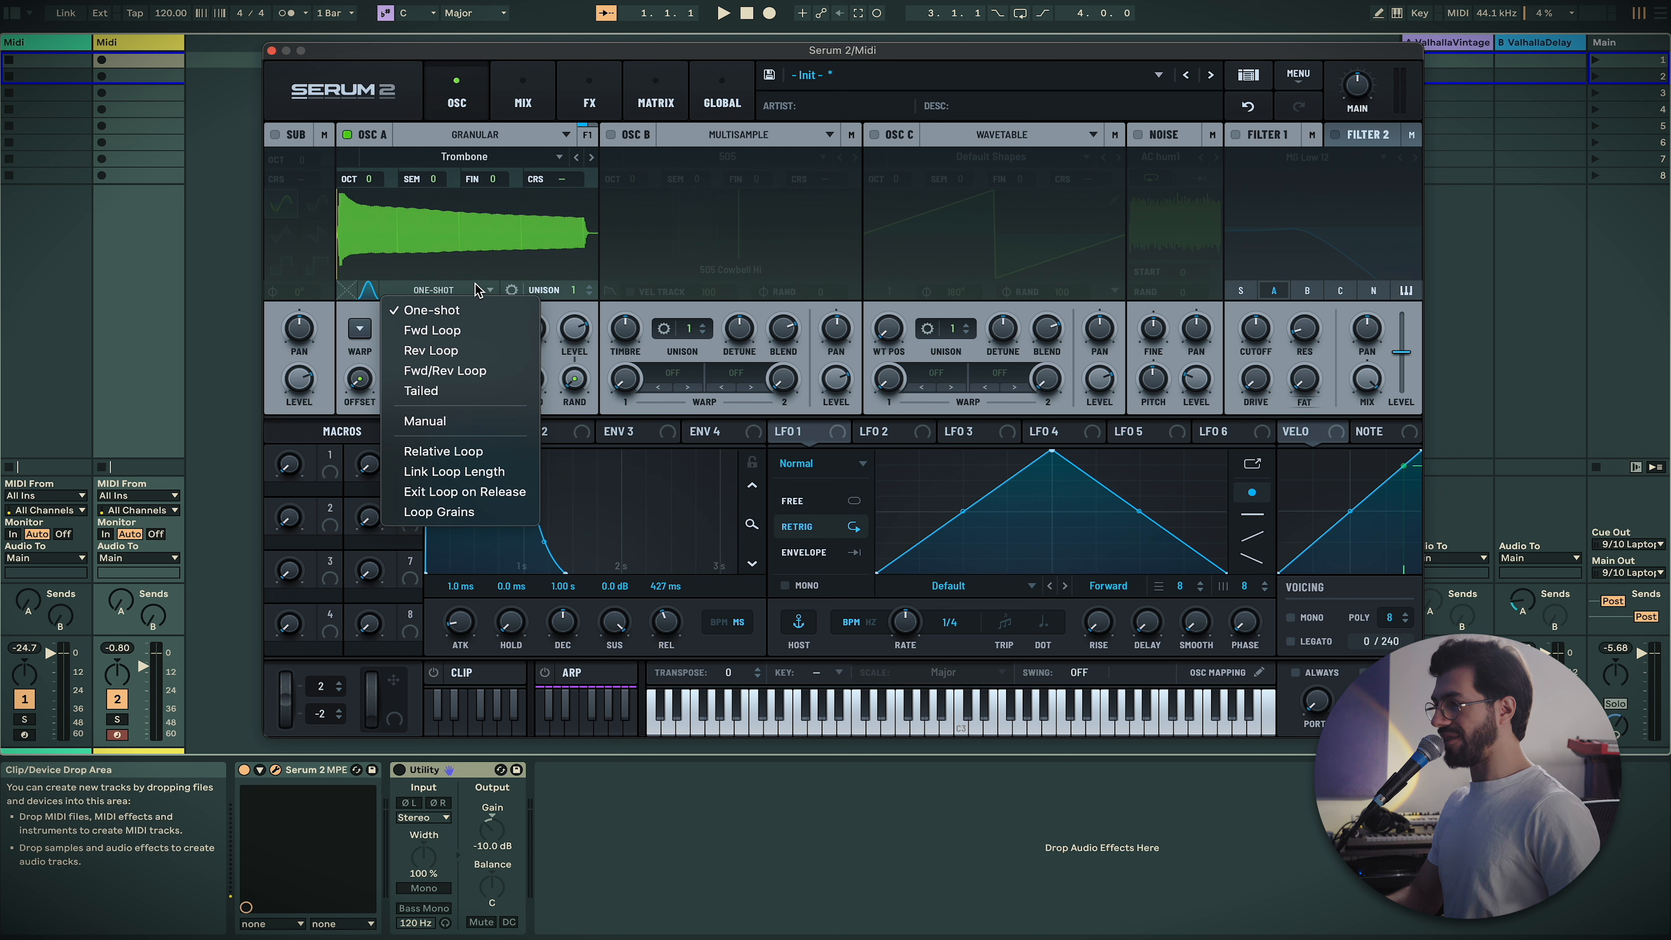
Keep One-shot playback, add random grain pitch, 12% offset and length variation, and enable Filter 1
{"action": "left_click", "coordinate": [520, 214]}
{"action": "left_click_drag", "start_coordinate": [452, 380], "coordinate": [394, 328]}
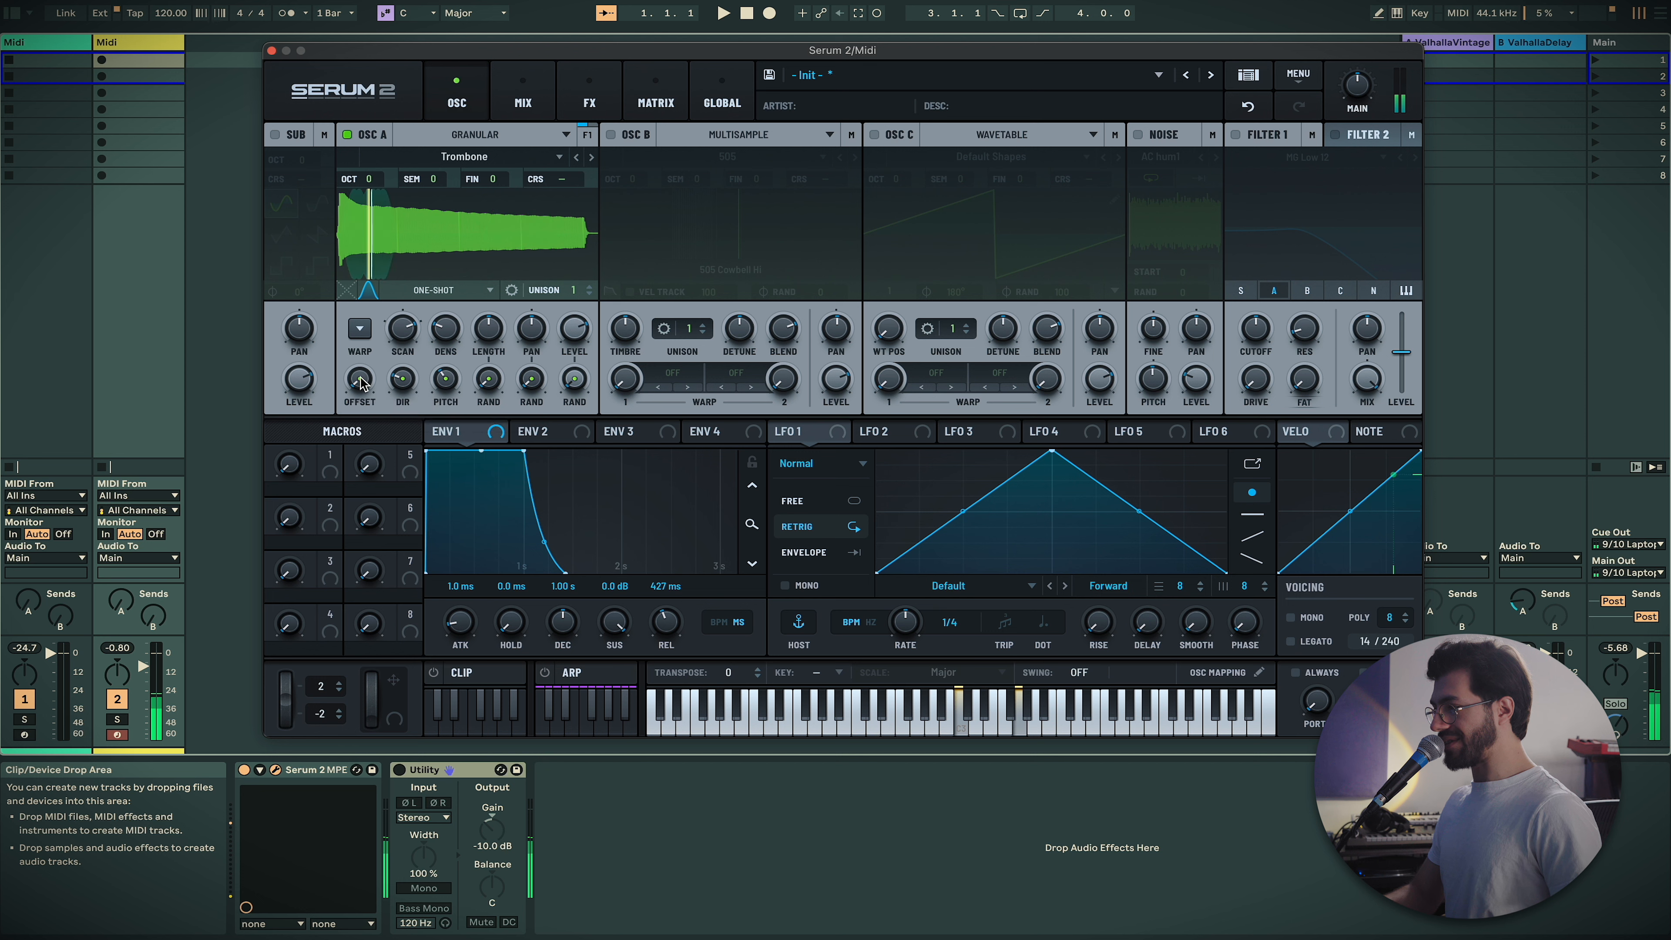
{"action": "left_click_drag", "start_coordinate": [361, 382], "coordinate": [360, 353]}
{"action": "left_click_drag", "start_coordinate": [490, 380], "coordinate": [524, 331]}
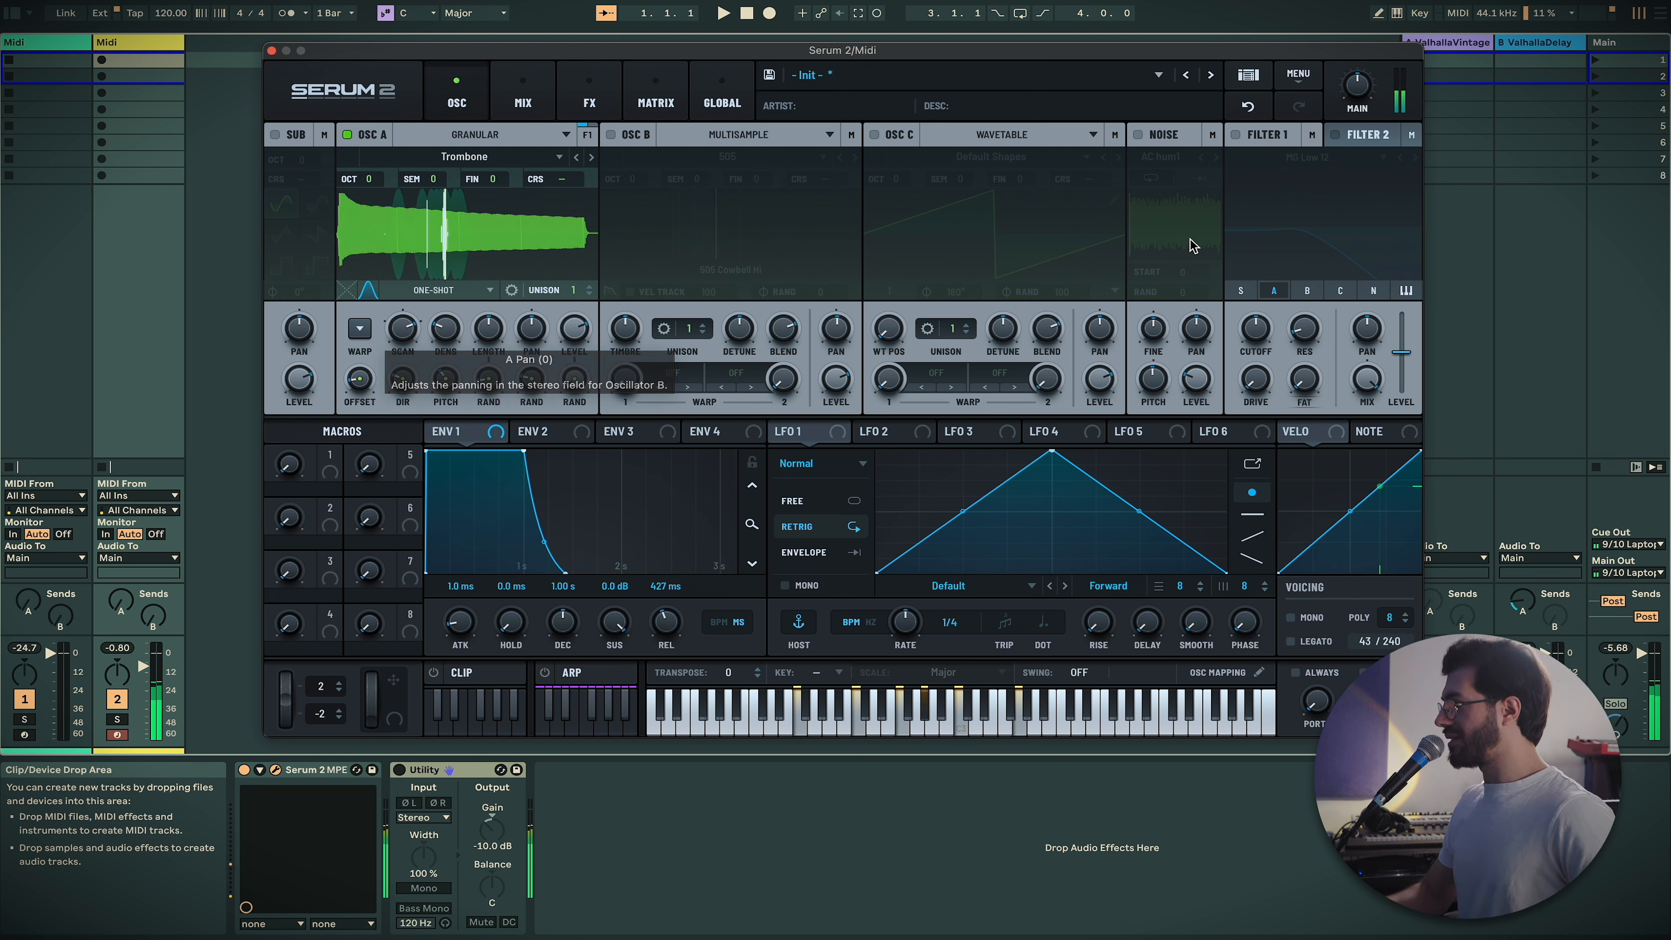
{"action": "left_click", "coordinate": [1236, 134]}
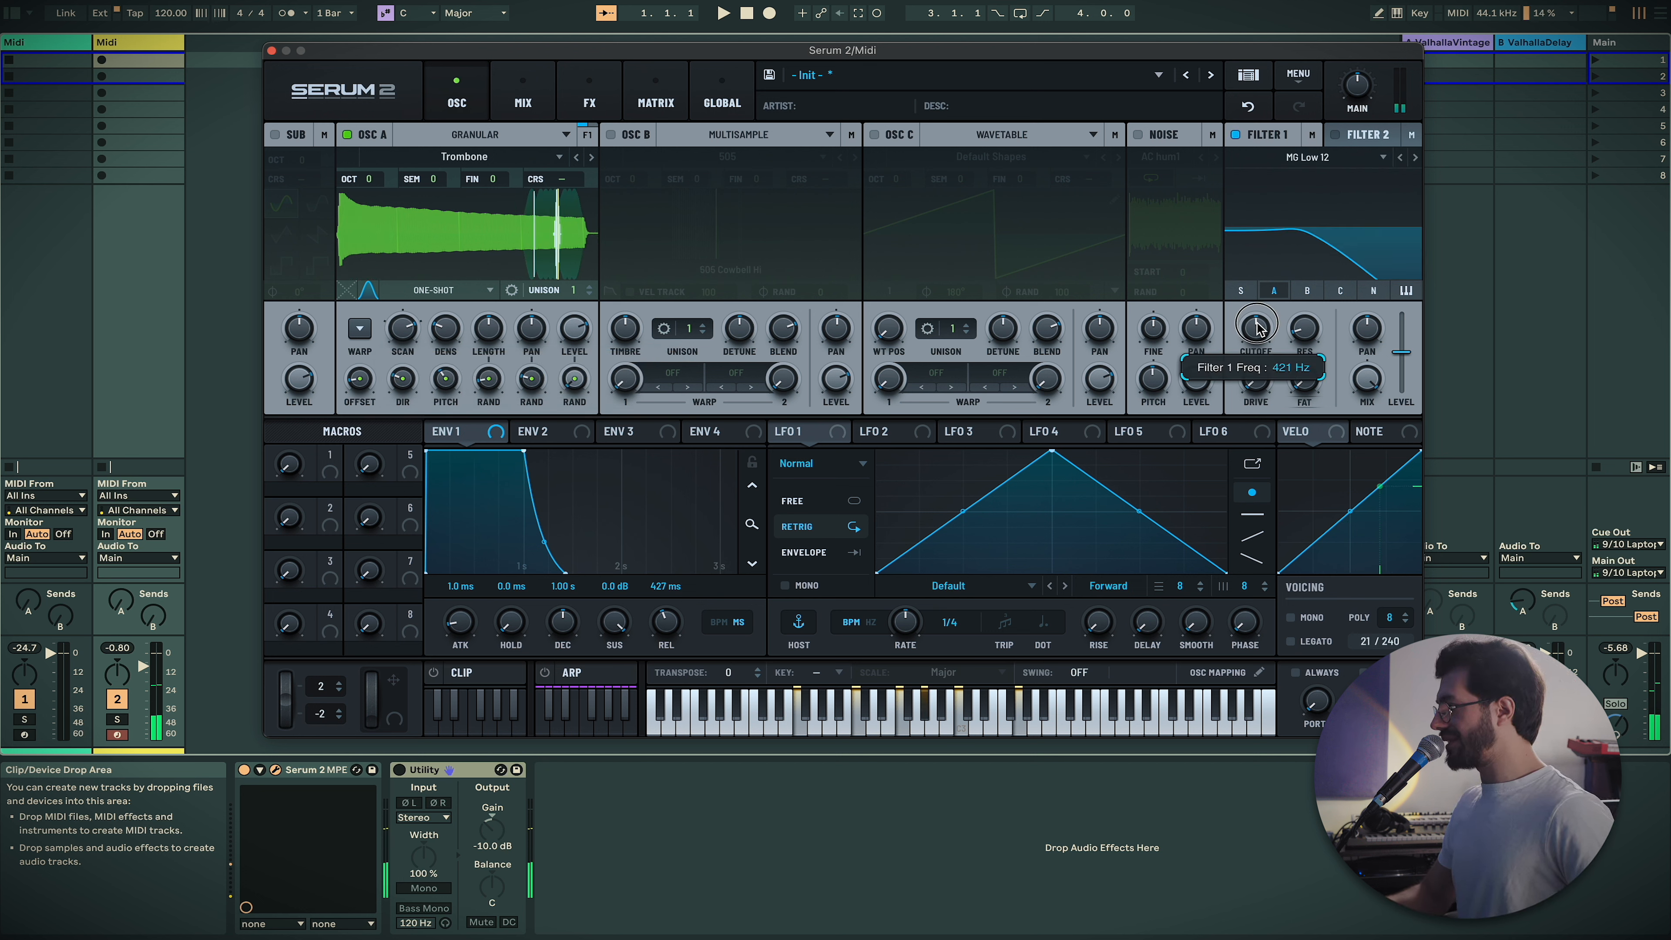
Set Filter 1 cutoff to ~1.6 kHz and drive 37%, randomize grain gain 36%, adjust density
{"action": "left_click_drag", "start_coordinate": [1257, 328], "coordinate": [1259, 305]}
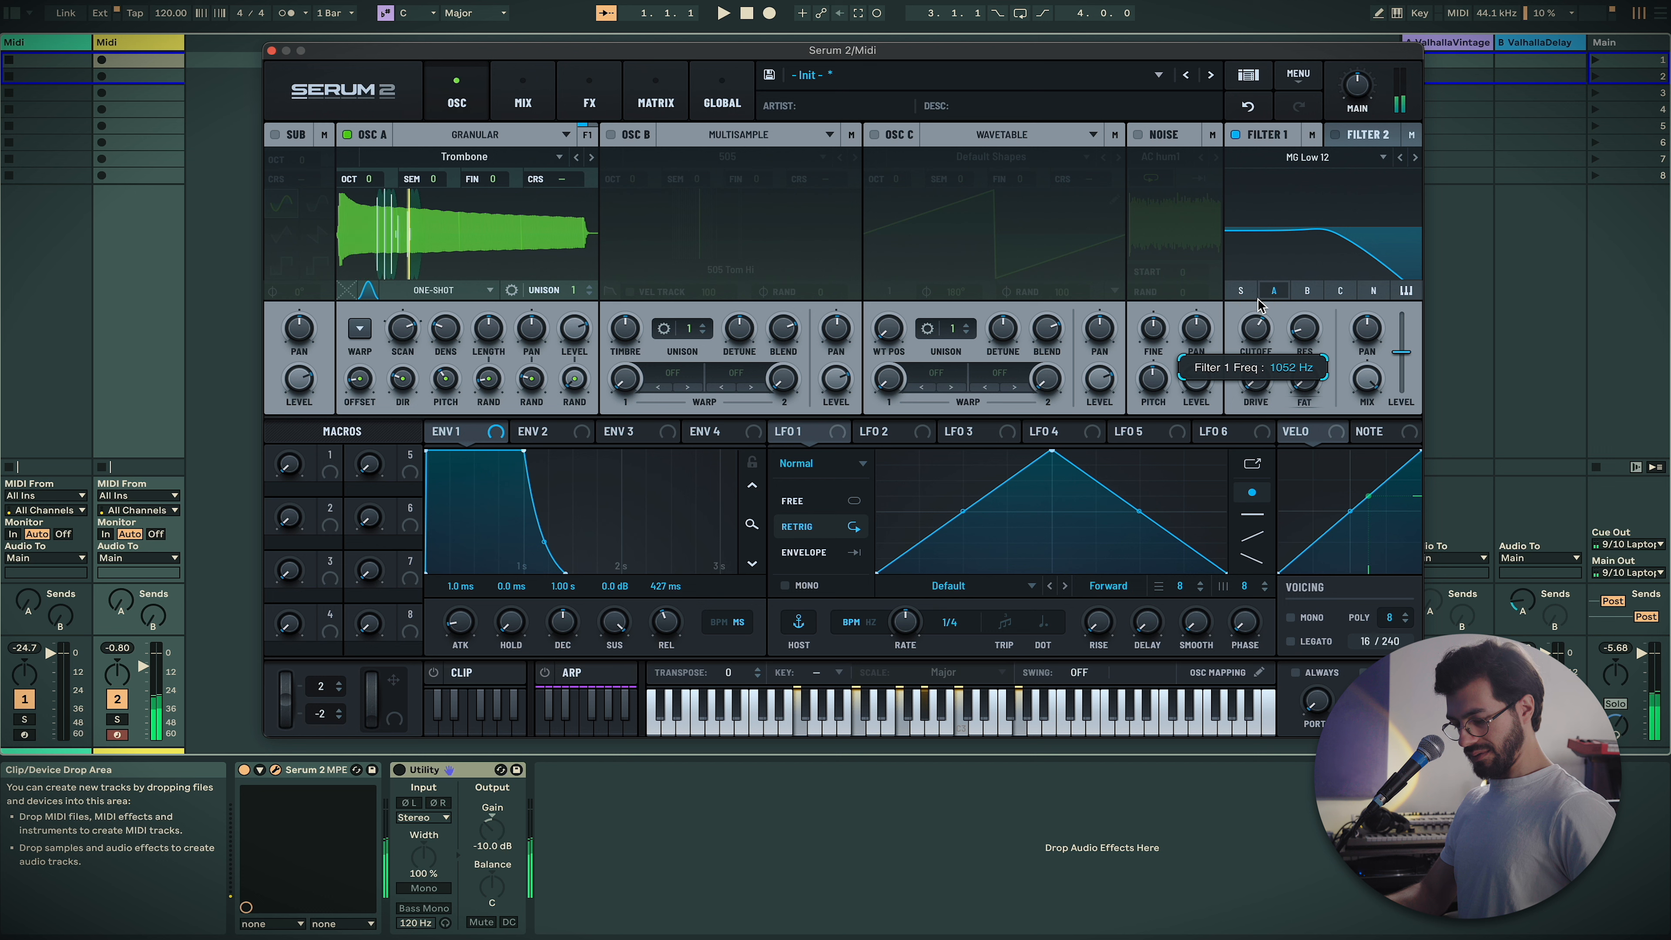
{"action": "left_click_drag", "start_coordinate": [1259, 304], "coordinate": [1306, 309]}
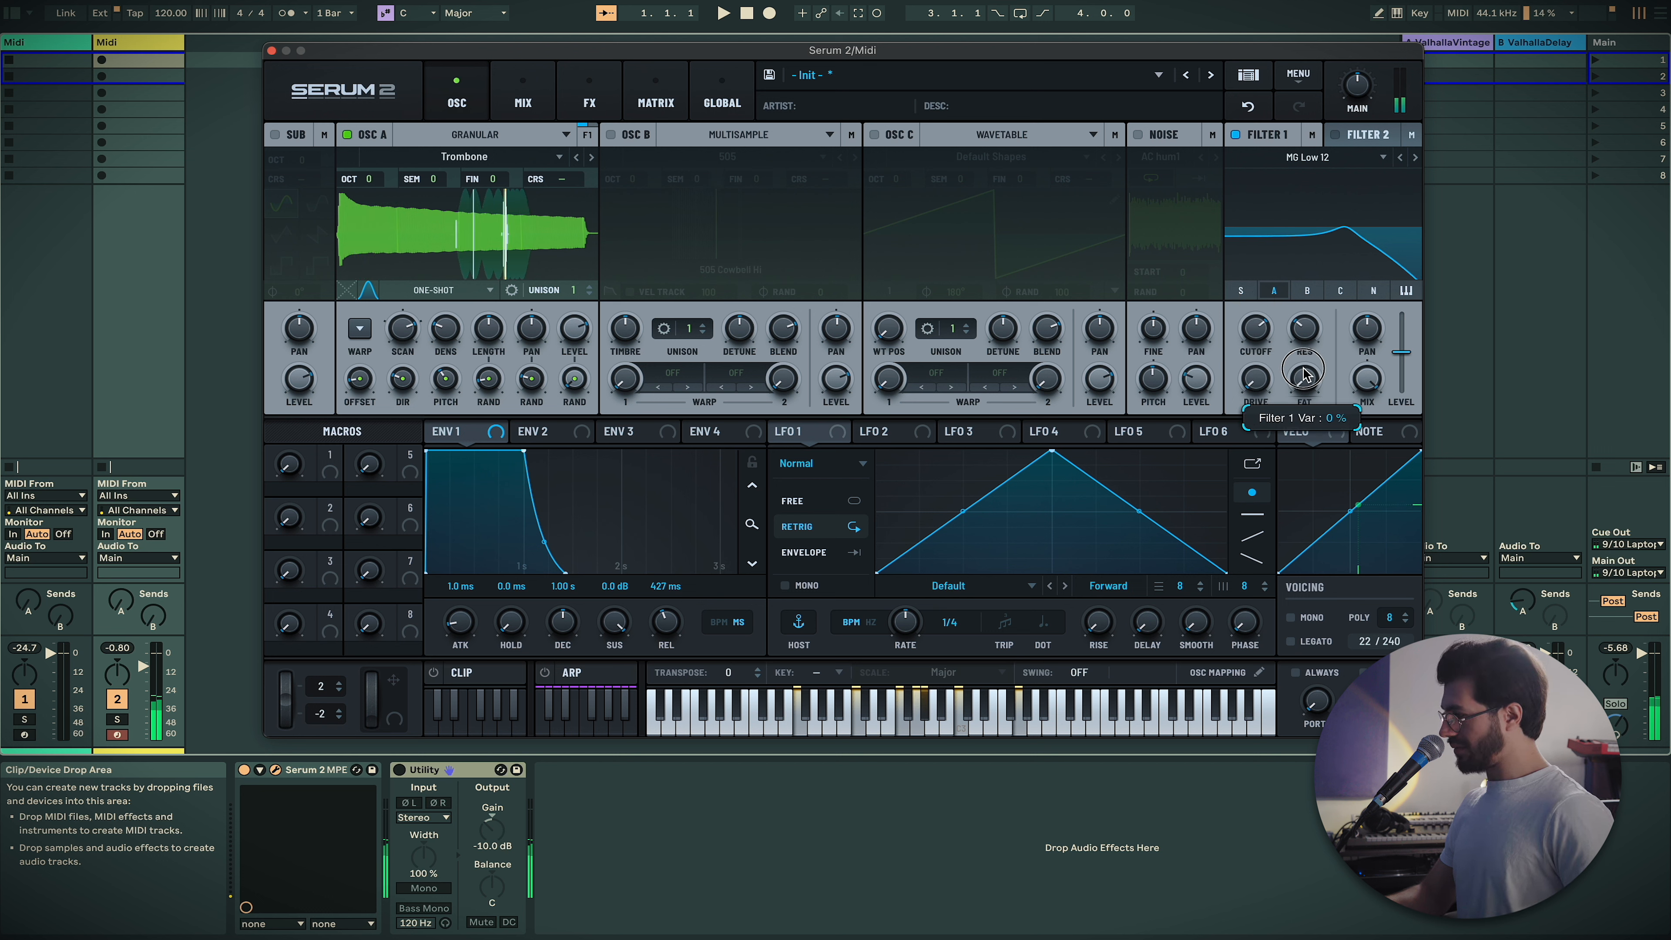
{"action": "left_click_drag", "start_coordinate": [1255, 376], "coordinate": [1258, 333]}
{"action": "left_click_drag", "start_coordinate": [575, 380], "coordinate": [487, 395]}
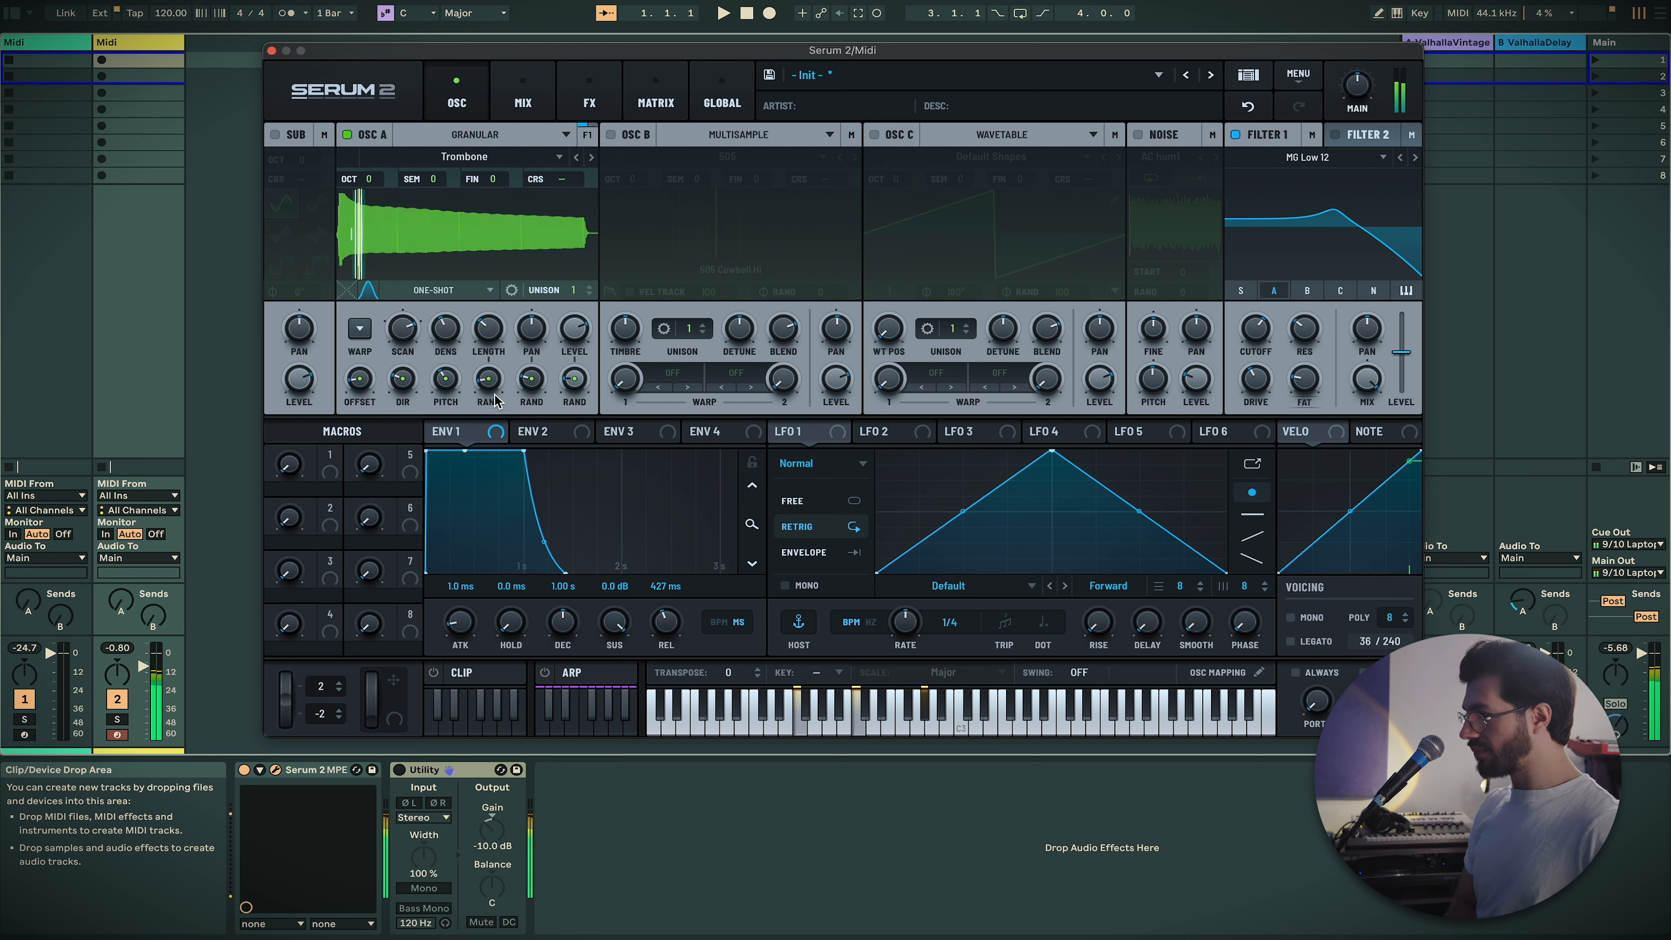
{"action": "left_click_drag", "start_coordinate": [447, 339], "coordinate": [474, 303]}
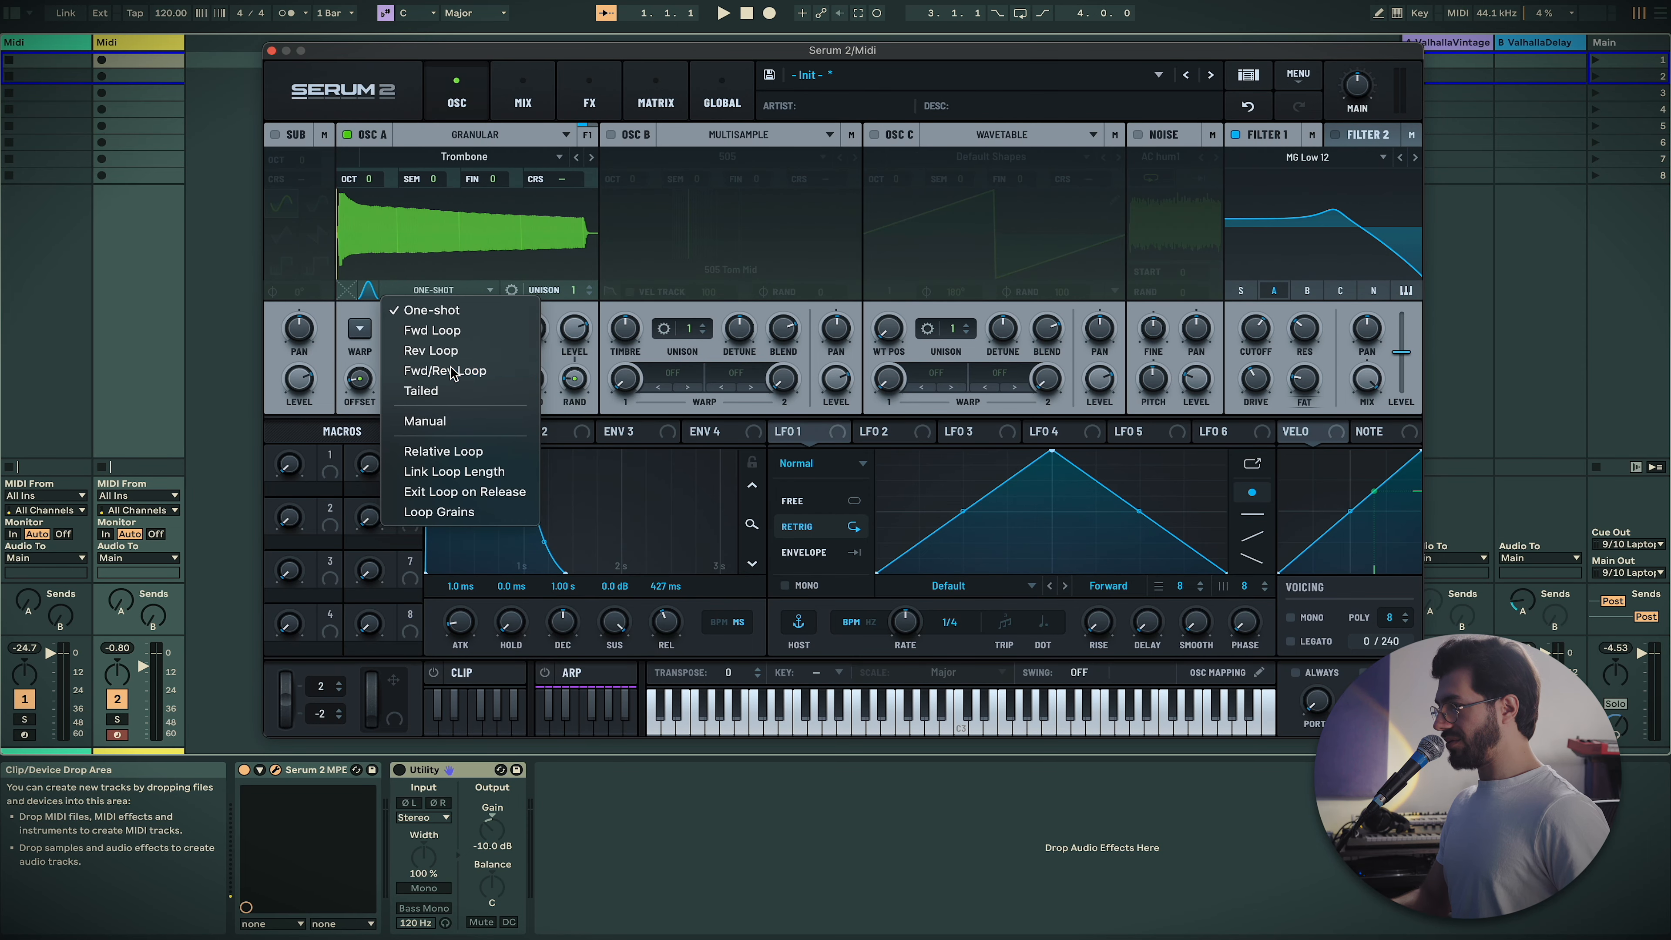
Widen the Trombone loop region, set a 35% loop crossfade, and use Fwd Loop mode
{"action": "left_click", "coordinate": [445, 371]}
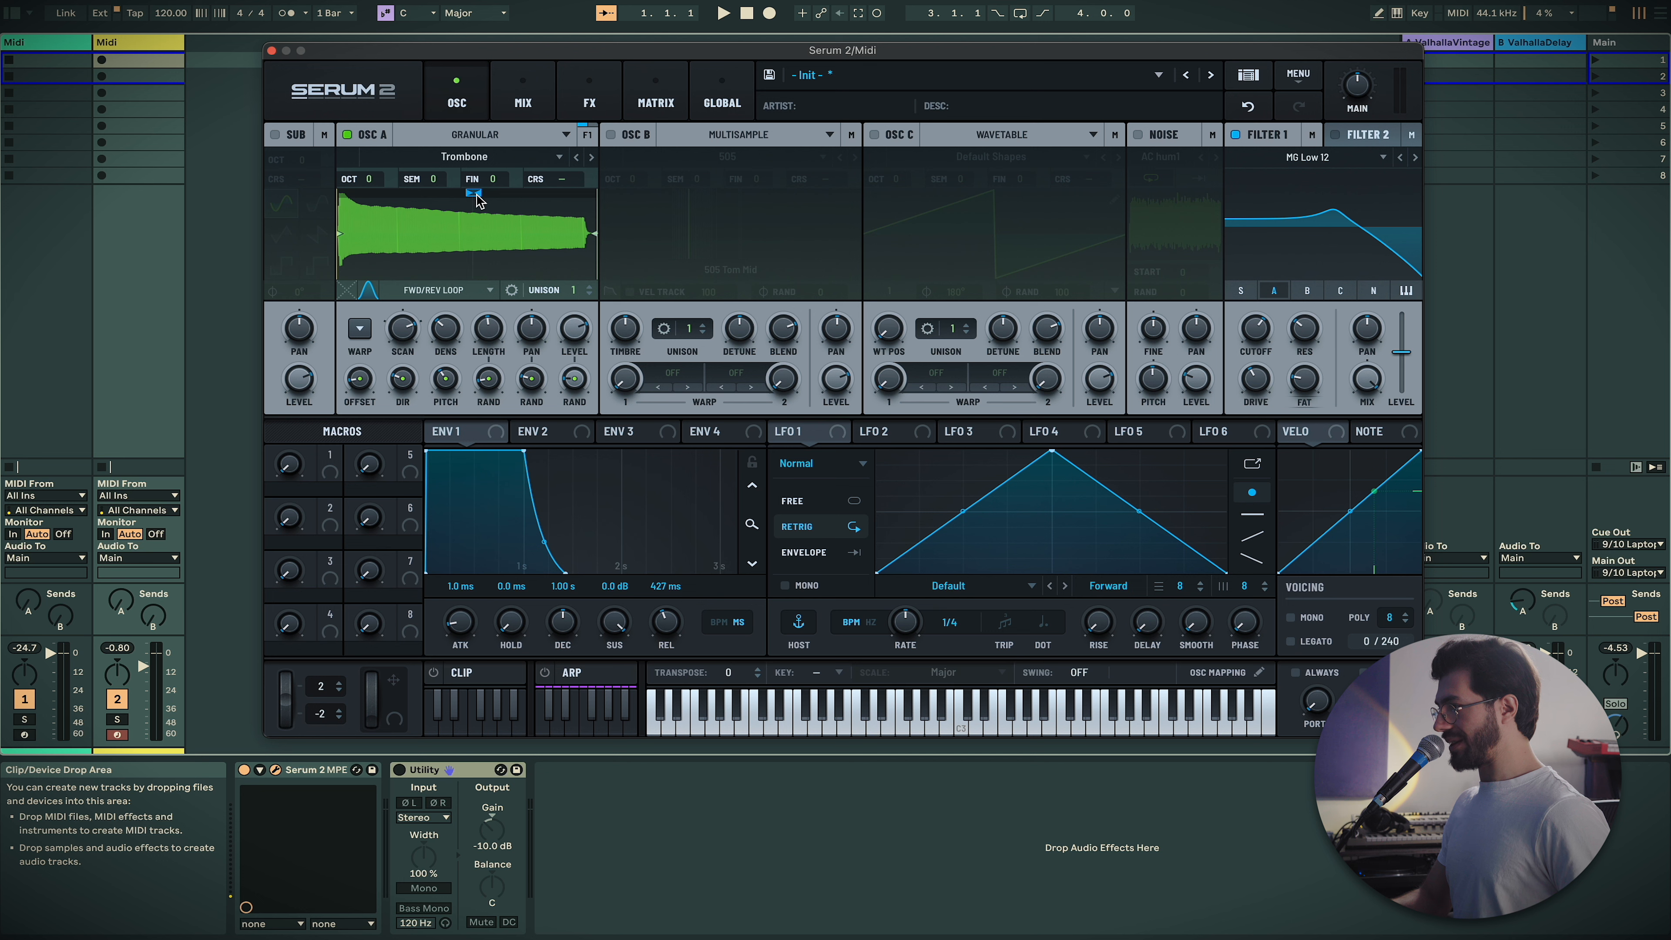
{"action": "left_click_drag", "start_coordinate": [481, 198], "coordinate": [496, 204]}
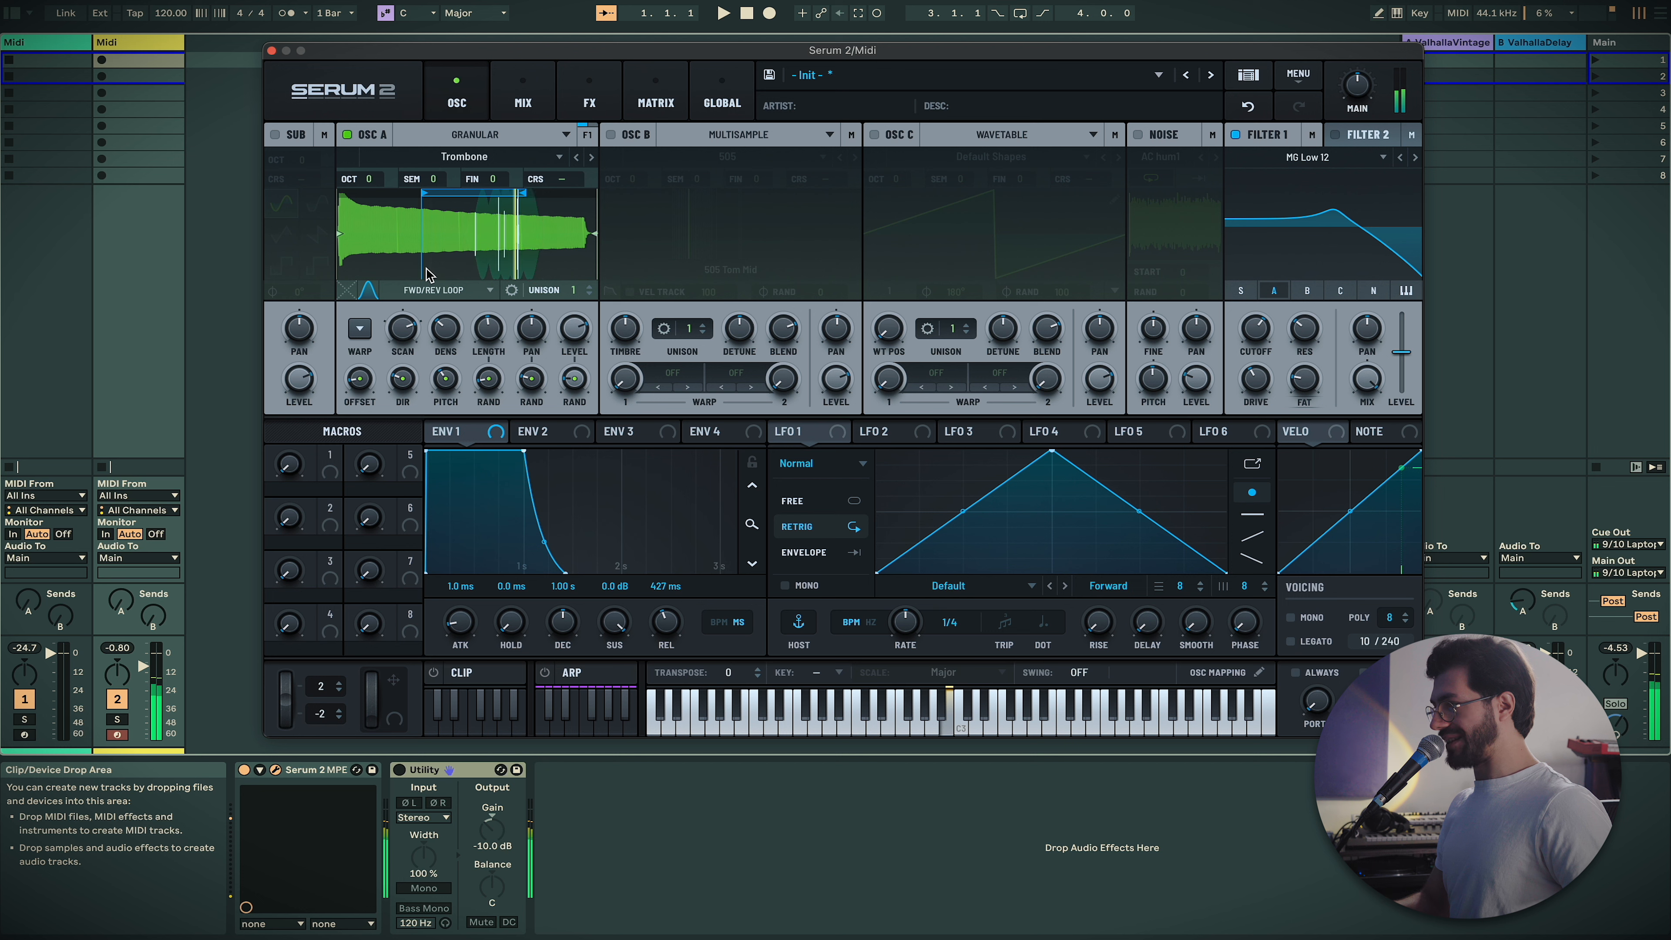
{"action": "left_click_drag", "start_coordinate": [352, 299], "coordinate": [363, 243]}
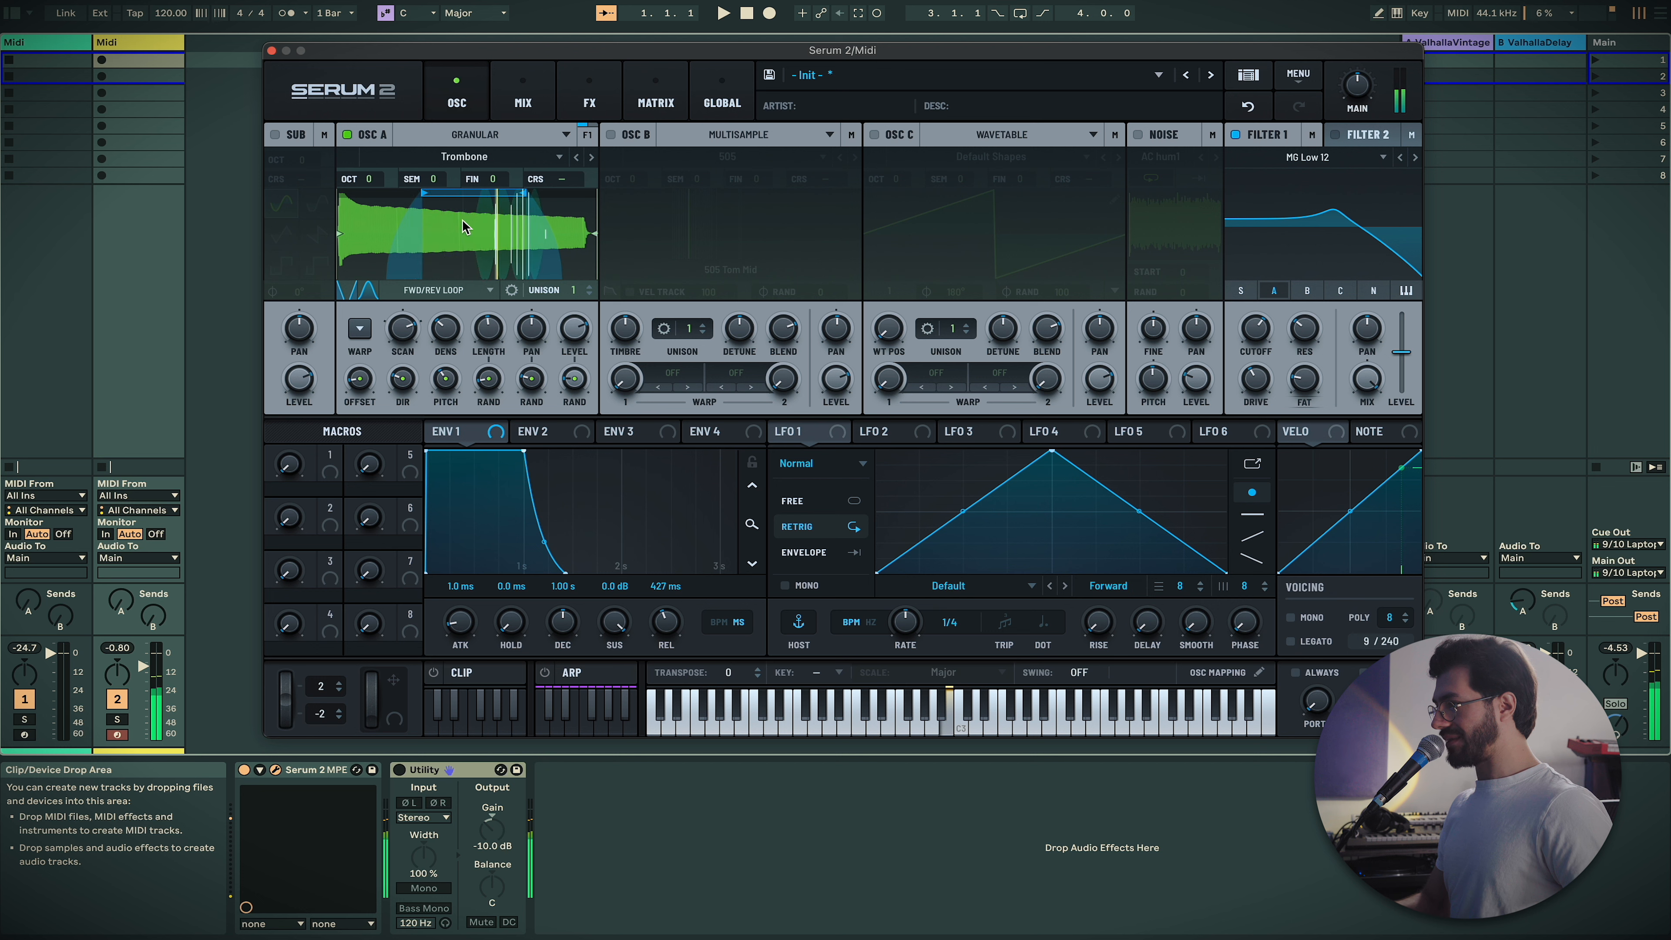
{"action": "left_click", "coordinate": [460, 290]}
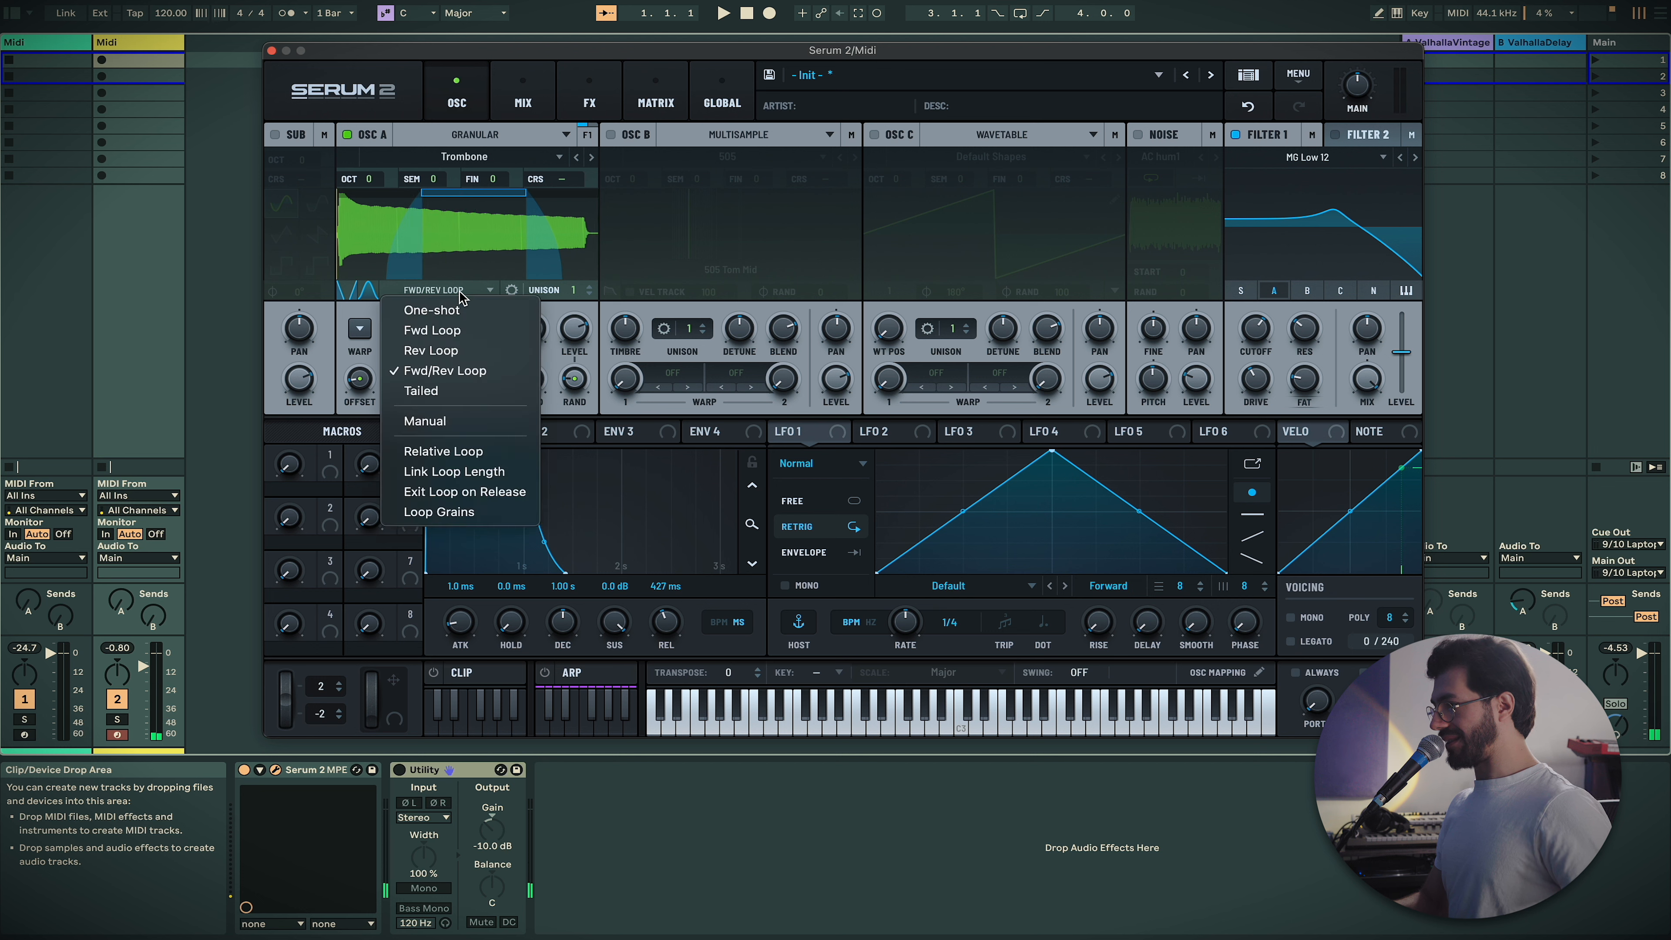
{"action": "left_click", "coordinate": [477, 331]}
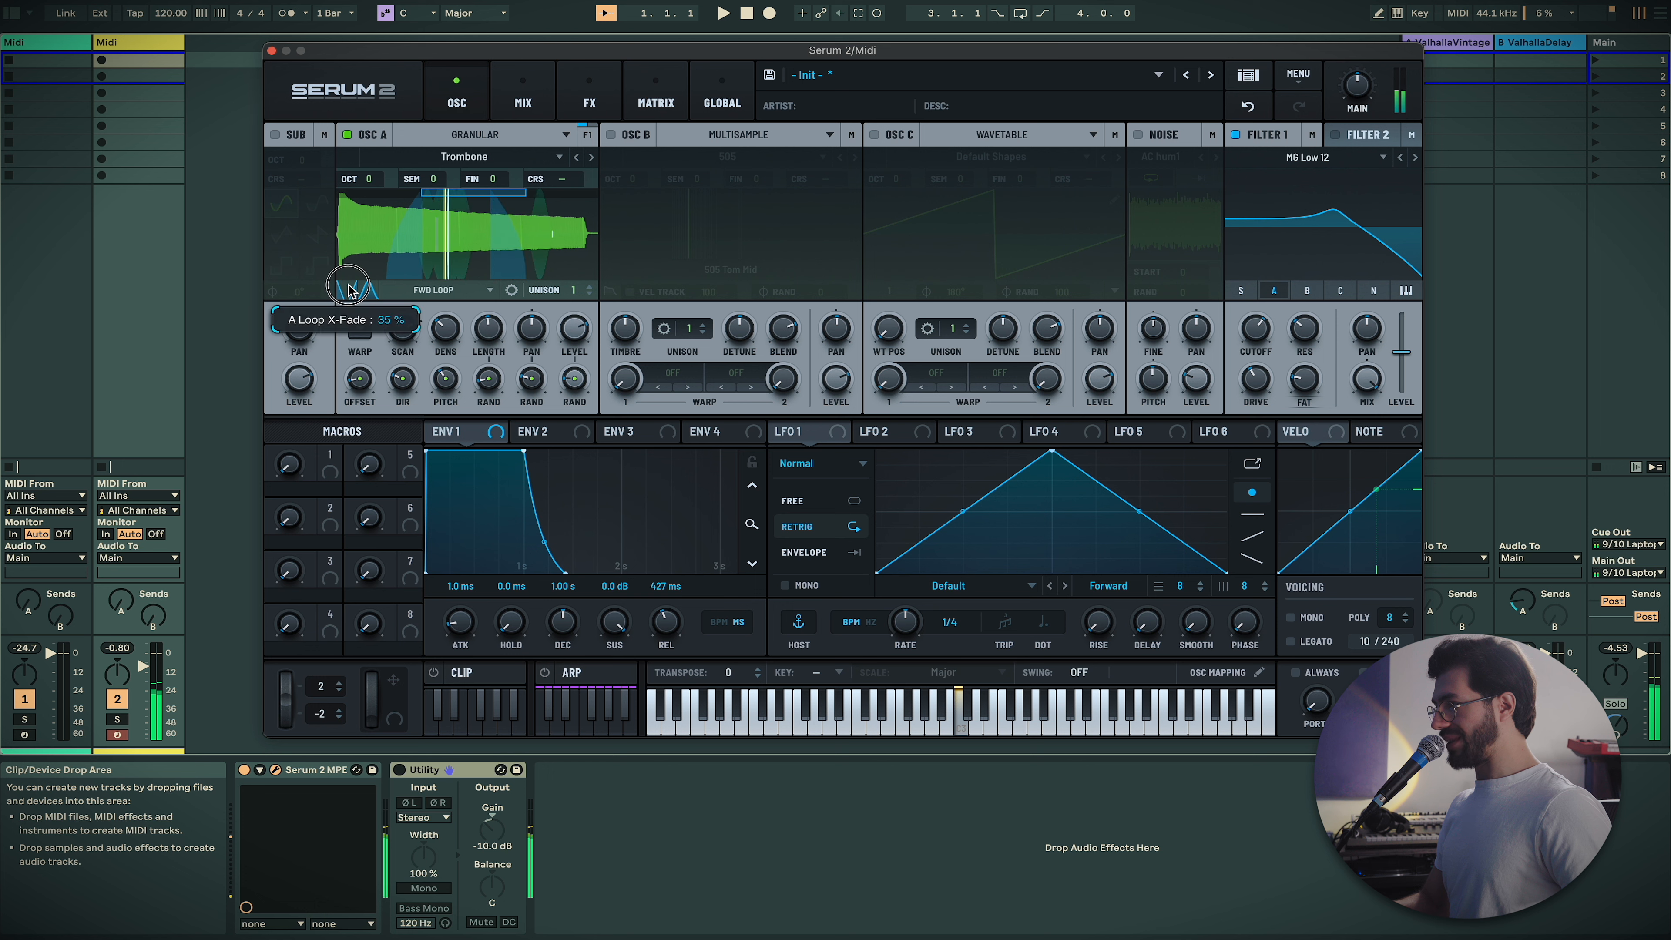
{"action": "left_click", "coordinate": [369, 290]}
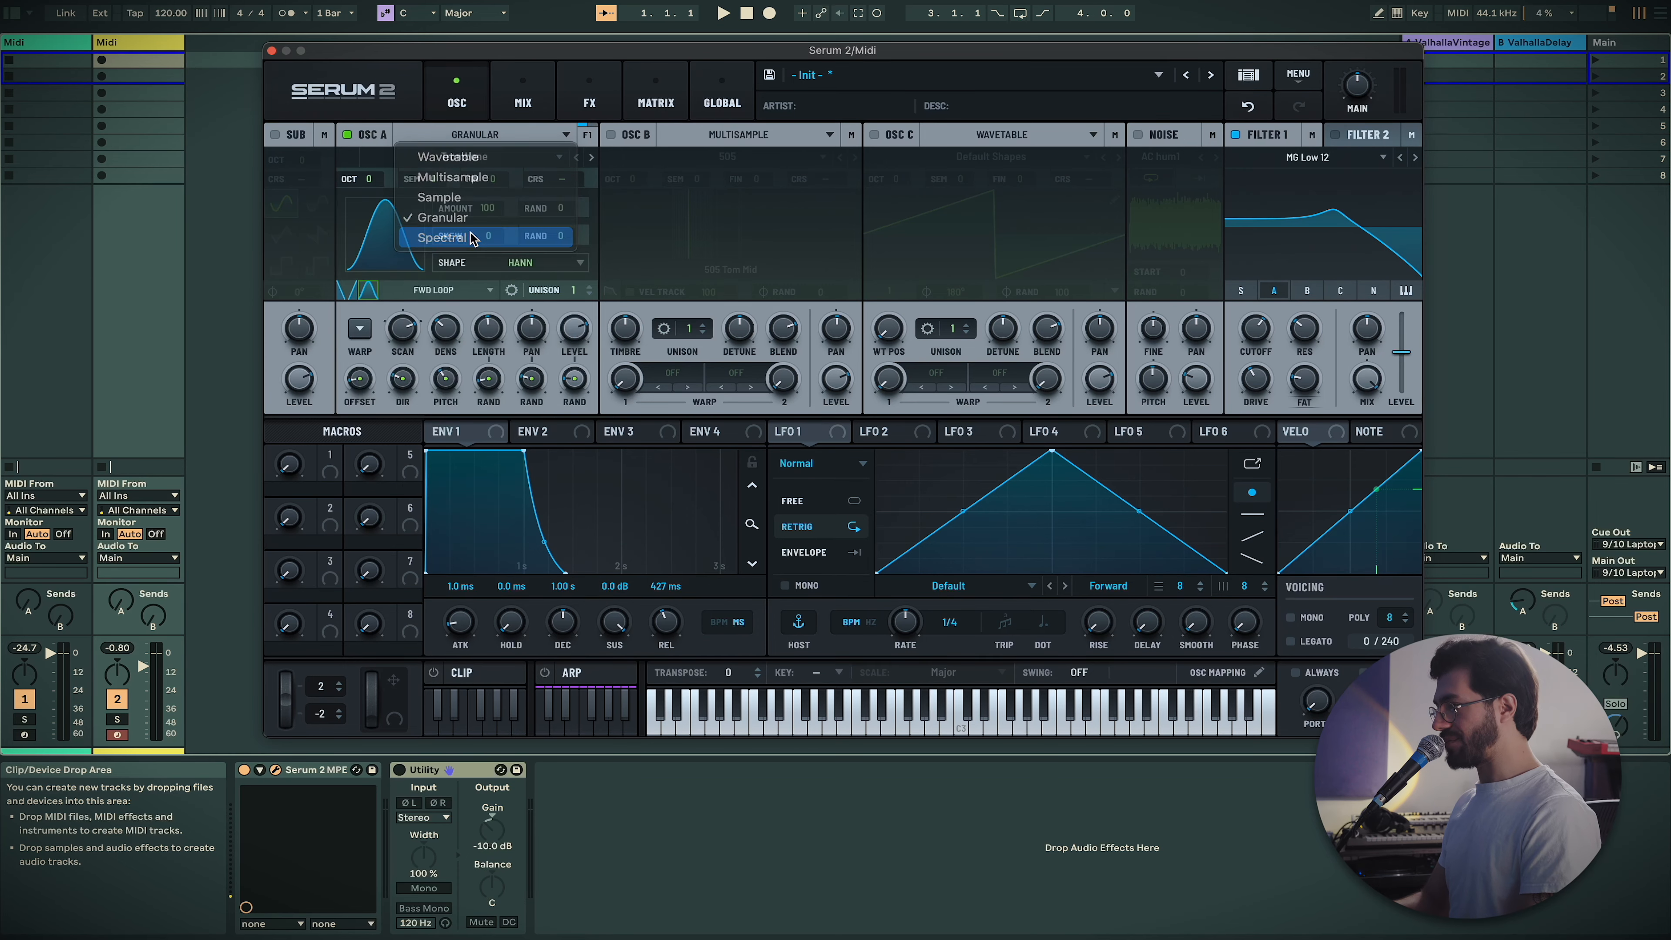
Set Osc A to Spectral and load Factory > Plucked > Egtr E1k Mid D2
{"action": "left_click", "coordinate": [468, 234]}
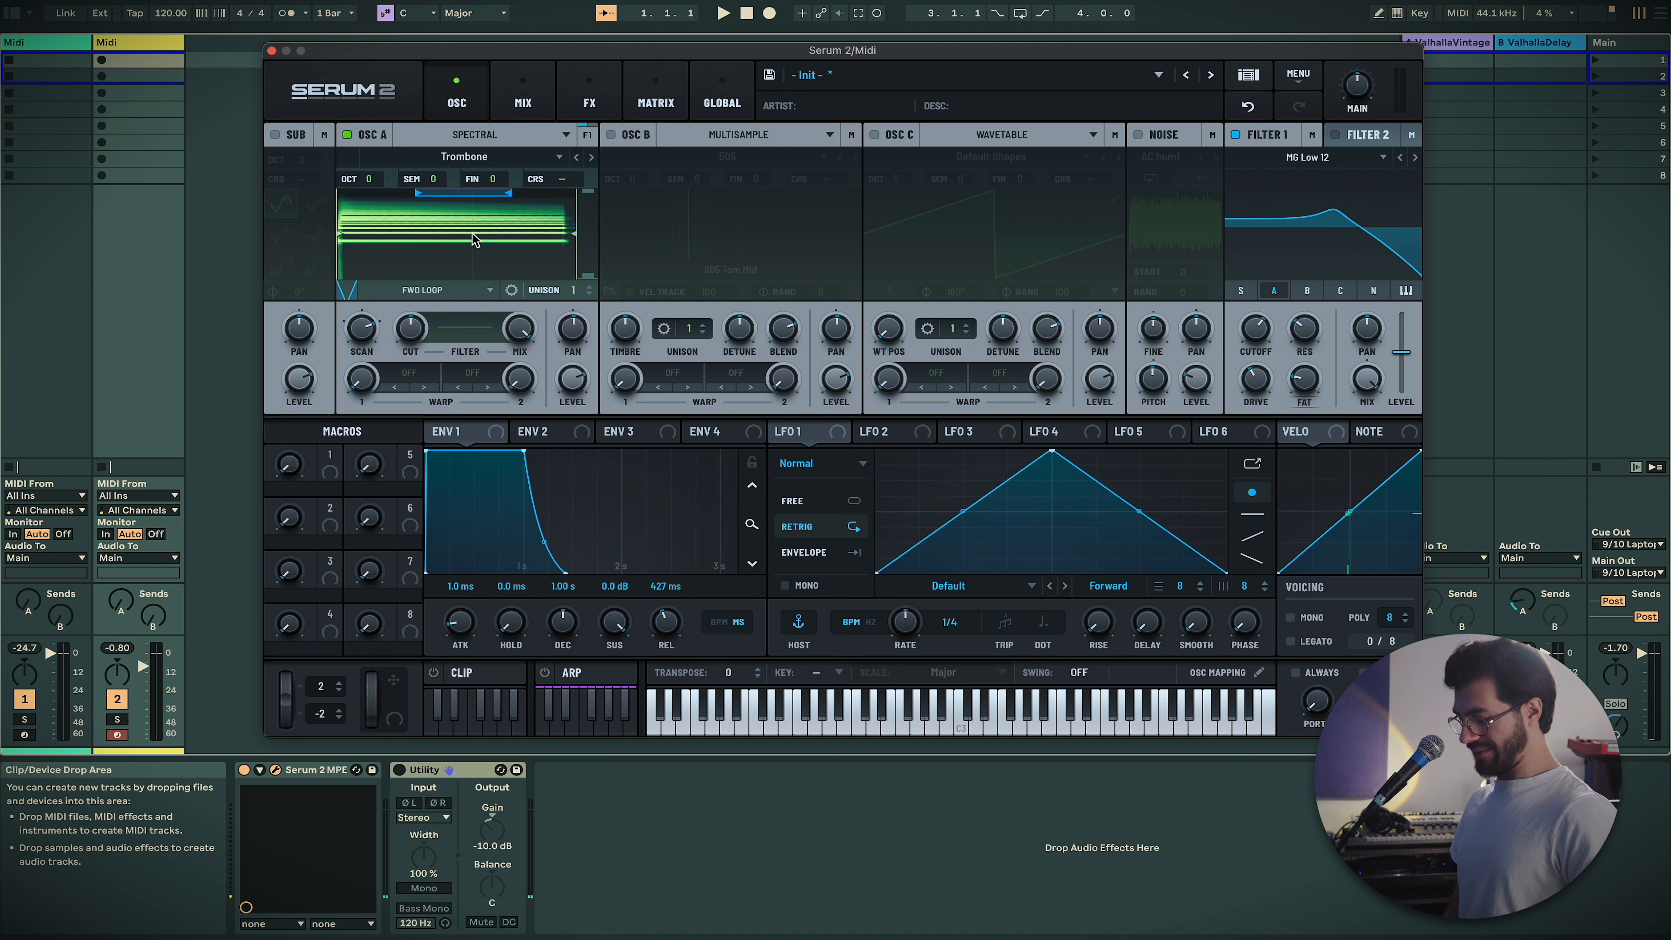
{"action": "left_click", "coordinate": [480, 158]}
{"action": "mouse_move", "coordinate": [548, 175]}
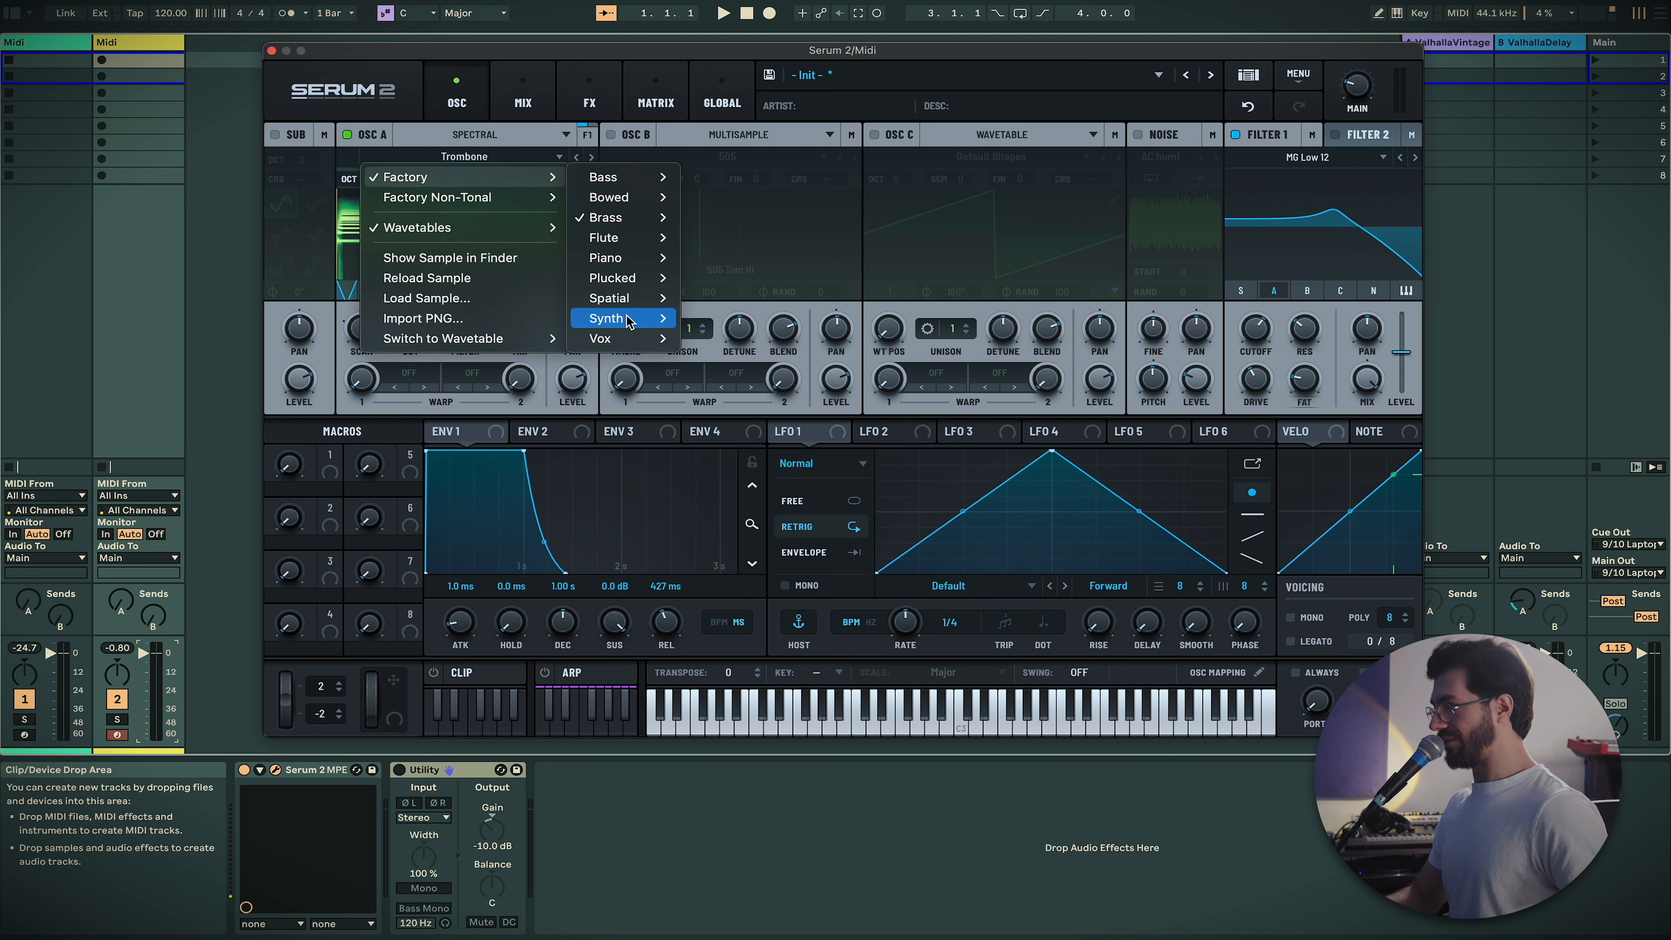
{"action": "mouse_move", "coordinate": [645, 290]}
{"action": "left_click", "coordinate": [750, 284]}
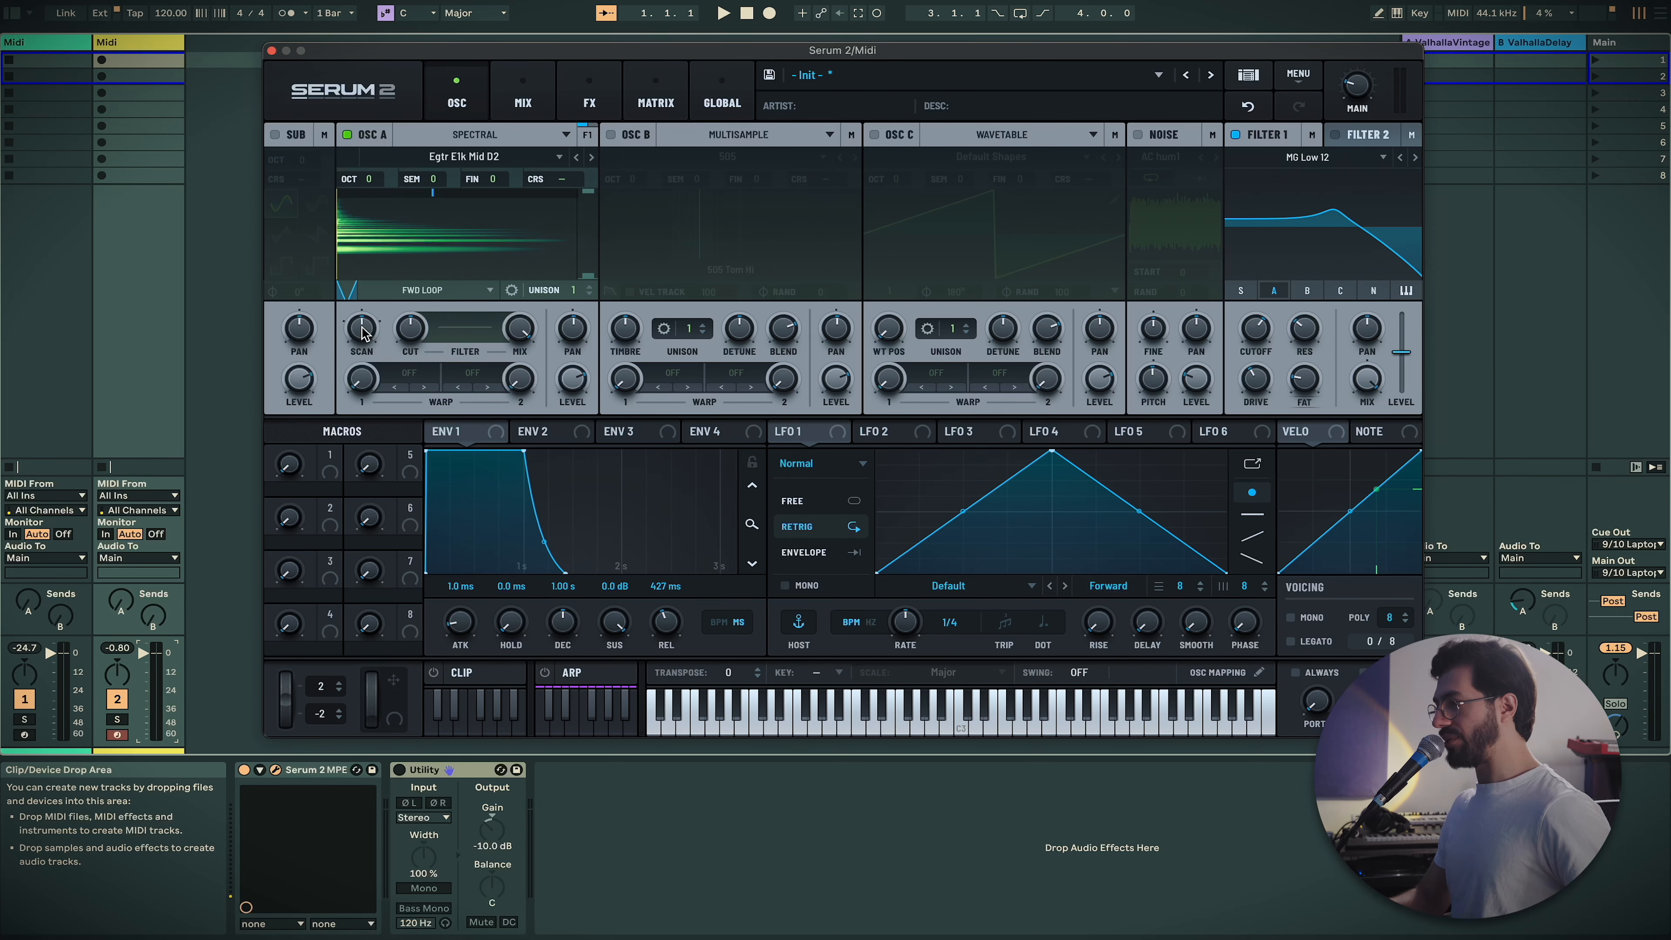
Raise the spectral SCAN rate, then pull it down to -150% to scan backwards
{"action": "mouse_move", "coordinate": [363, 323]}
{"action": "left_click_drag", "start_coordinate": [362, 315], "coordinate": [361, 266]}
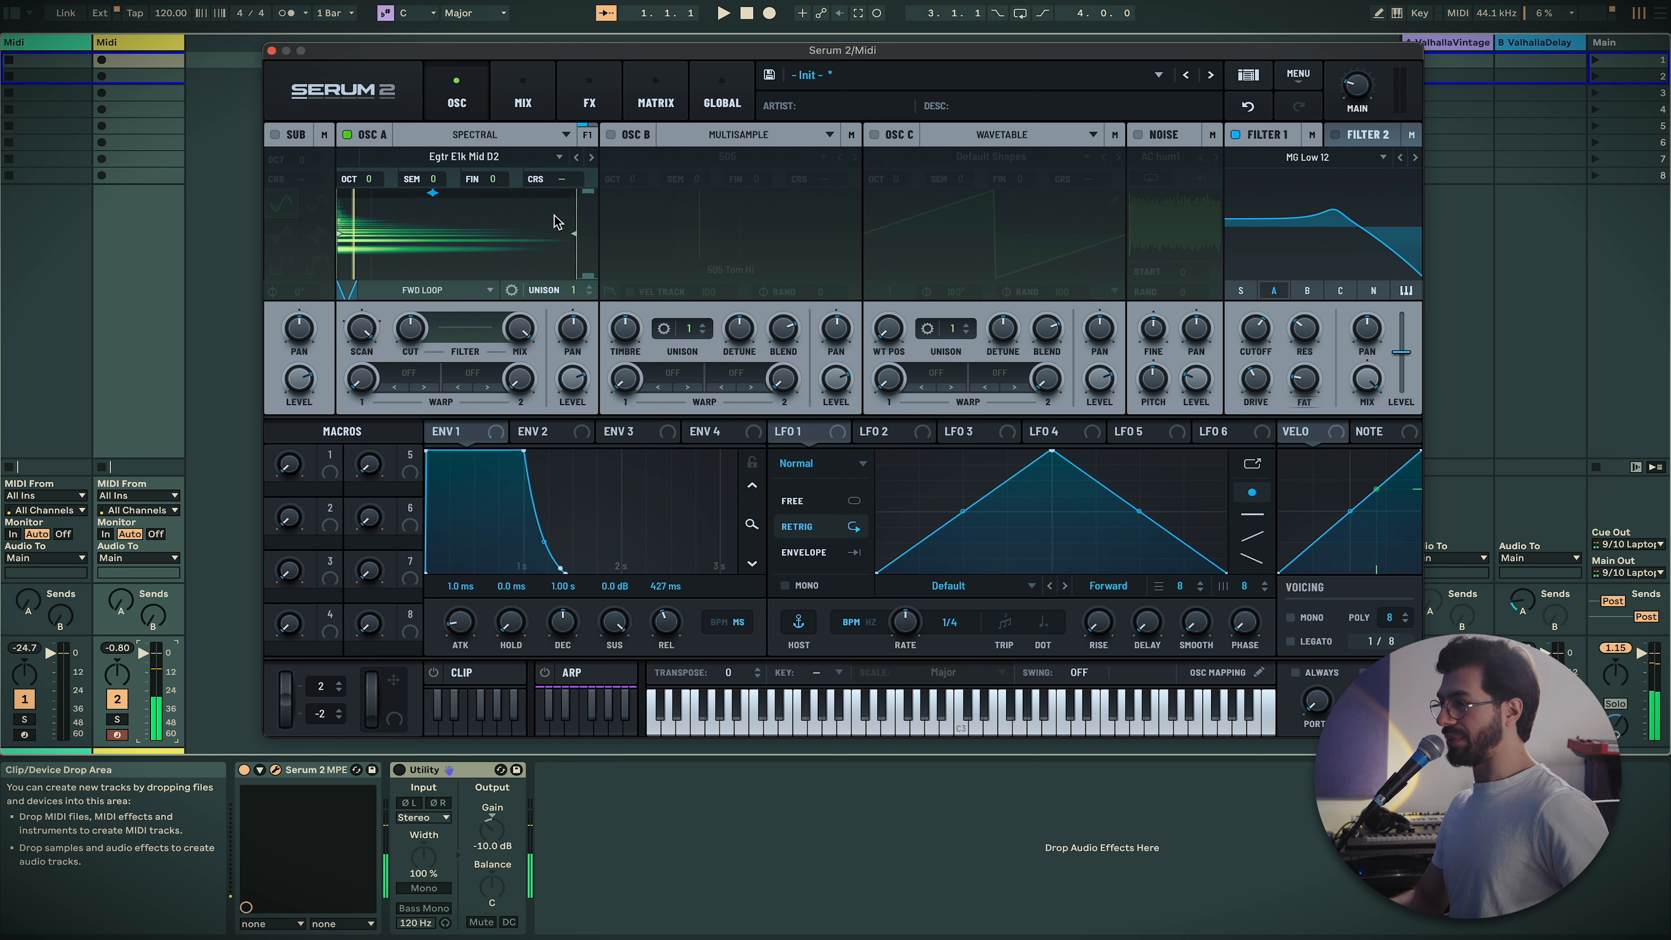
{"action": "mouse_move", "coordinate": [362, 344]}
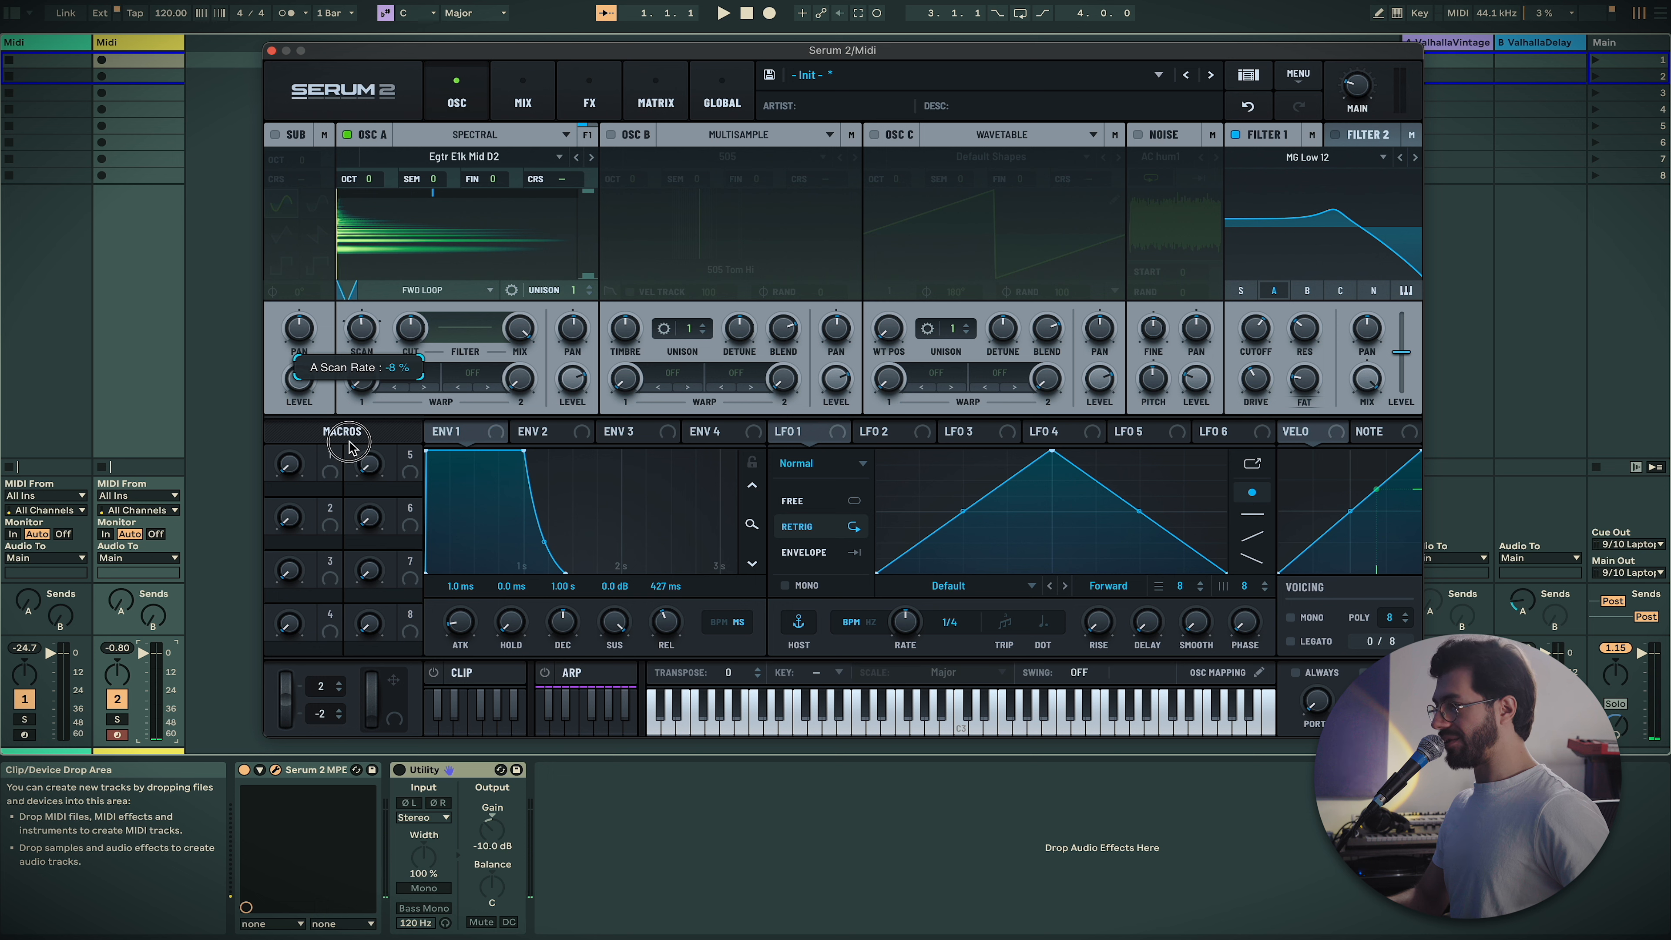
{"action": "left_click_drag", "start_coordinate": [348, 464], "coordinate": [341, 501]}
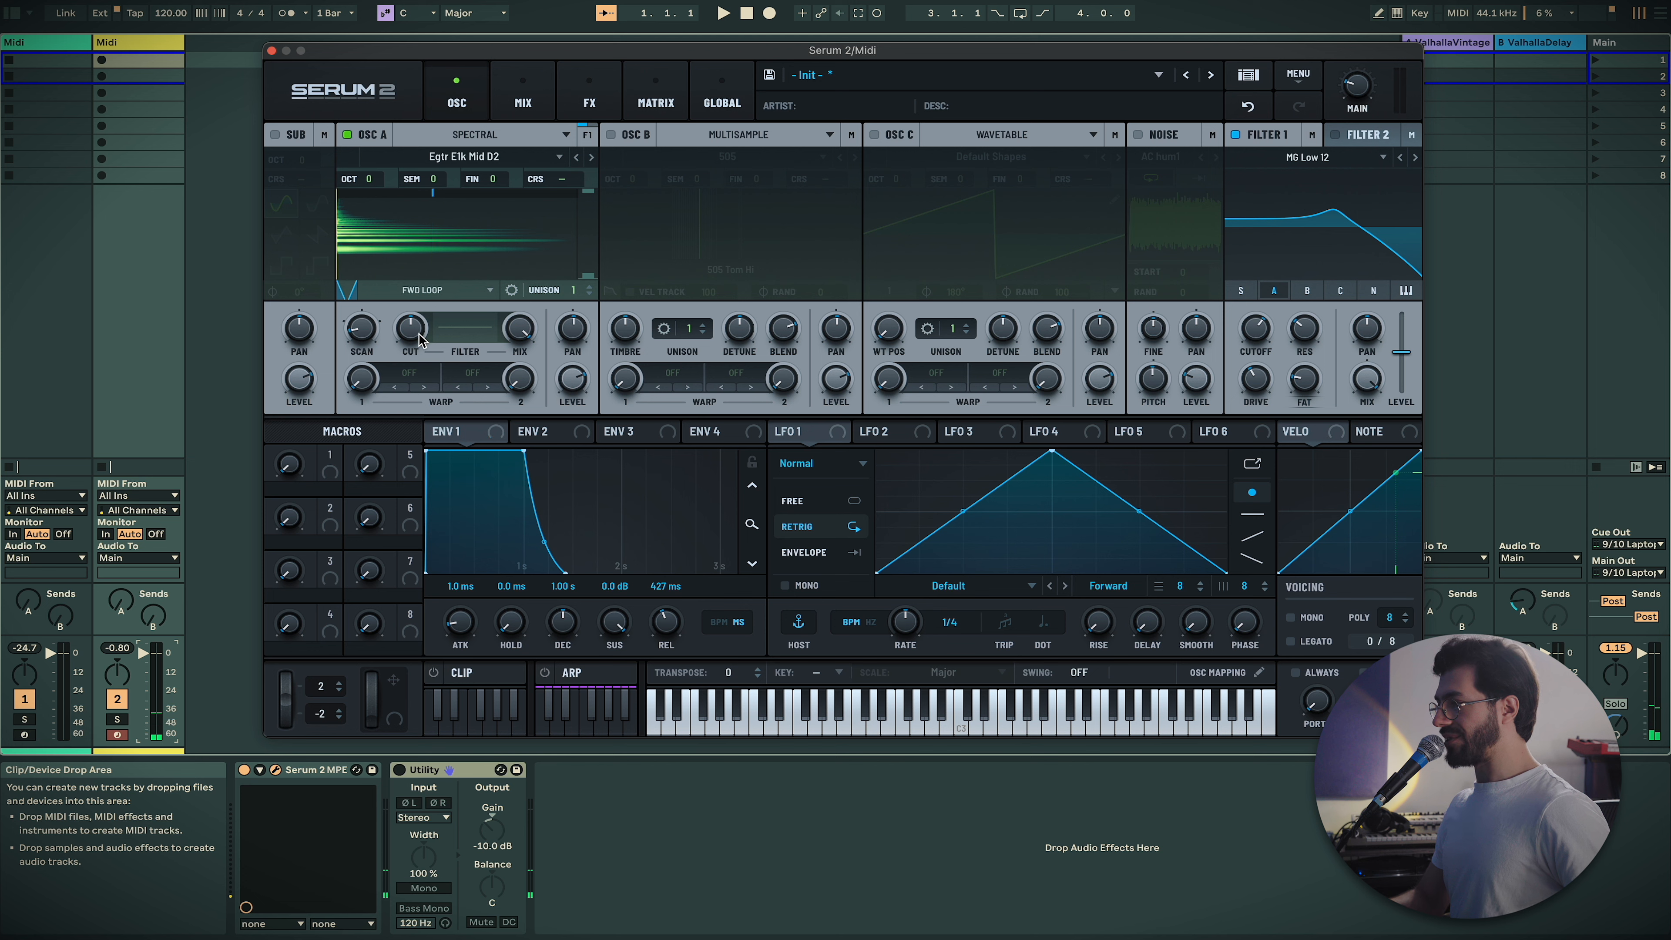
Drag the spectral filter into a V curve with CUT at -100%, then open warp modes
{"action": "left_click", "coordinate": [464, 333]}
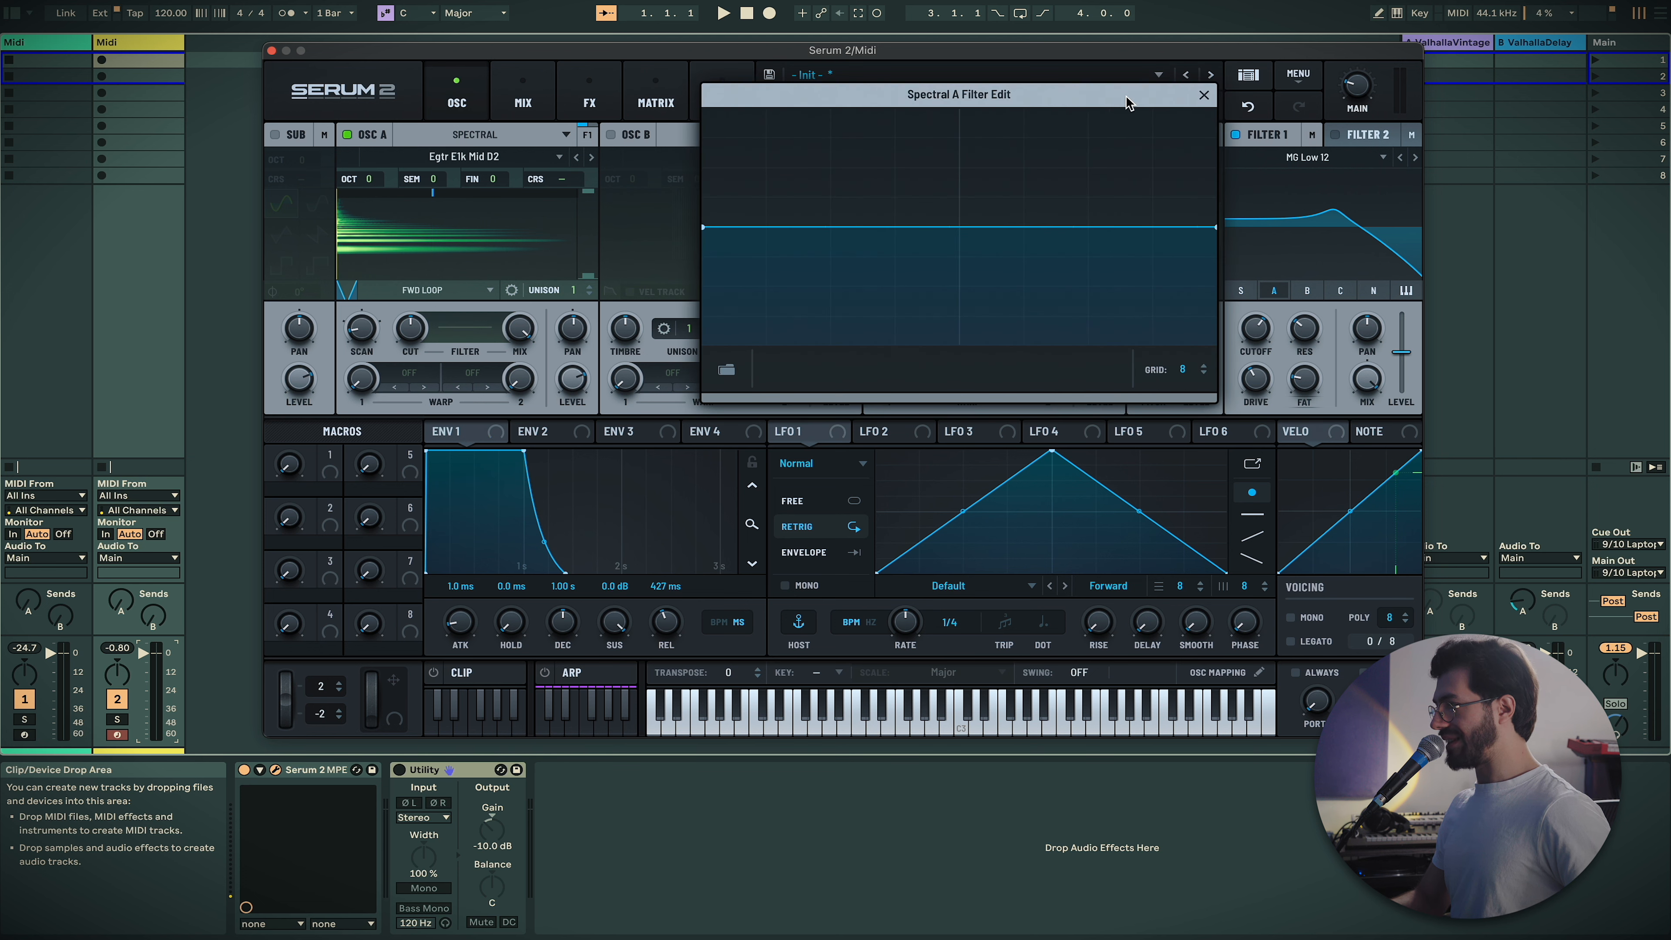
{"action": "left_click_drag", "start_coordinate": [1197, 229], "coordinate": [1047, 329]}
{"action": "left_click_drag", "start_coordinate": [410, 328], "coordinate": [395, 385]}
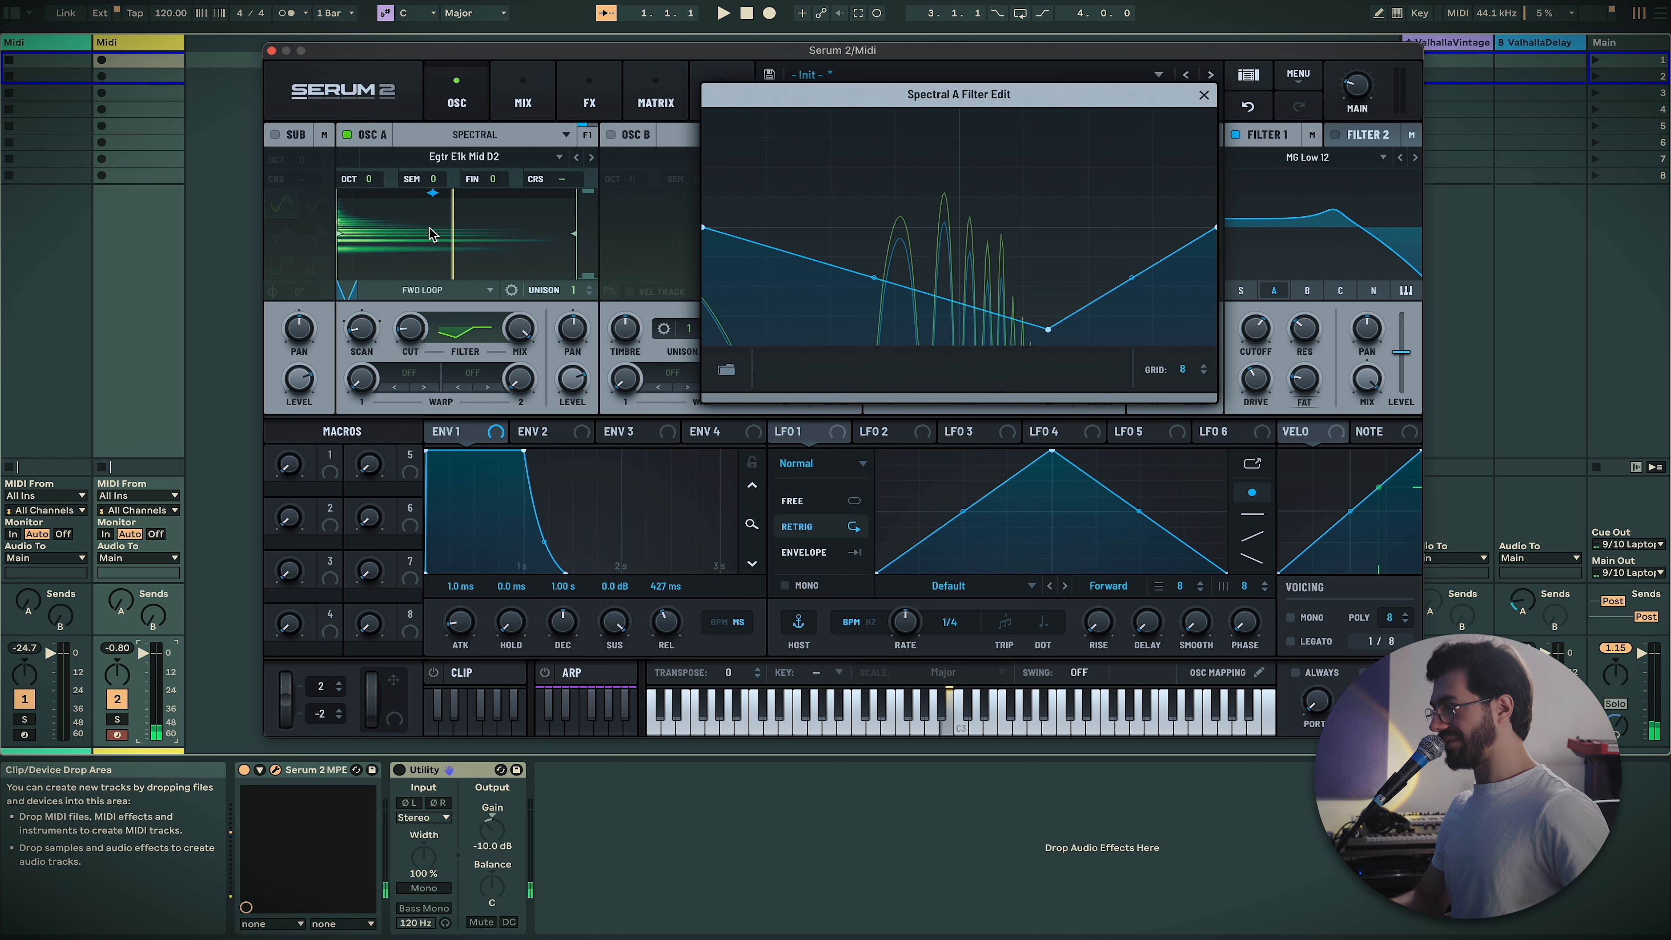
{"action": "left_click", "coordinate": [1205, 94]}
{"action": "left_click", "coordinate": [440, 376]}
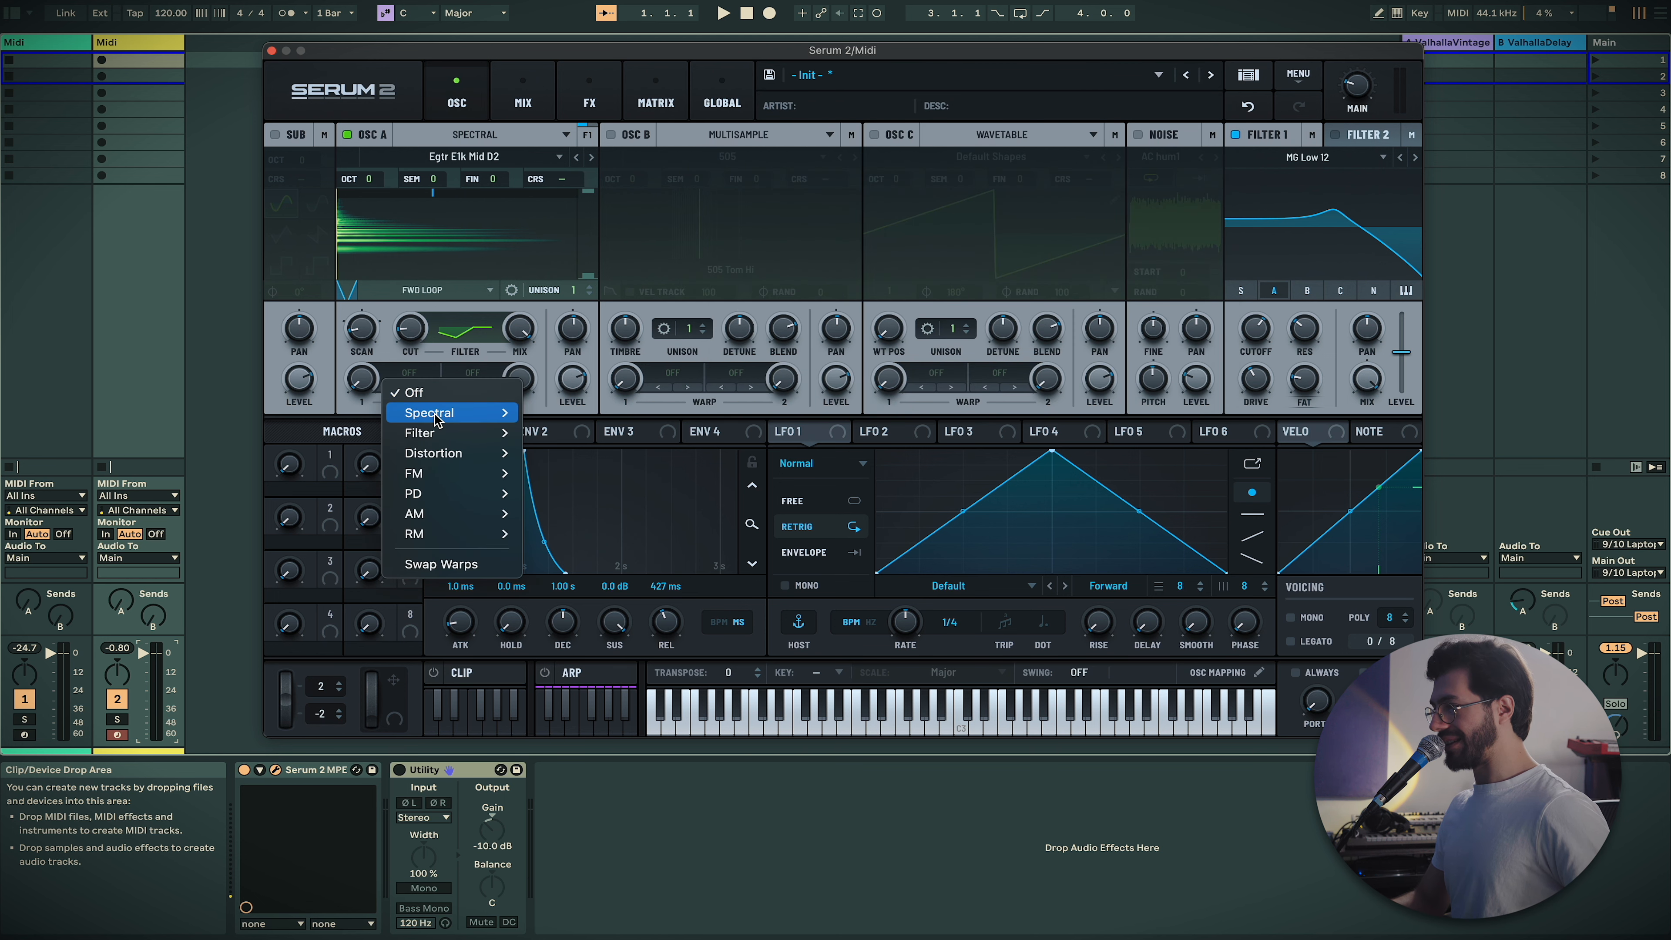
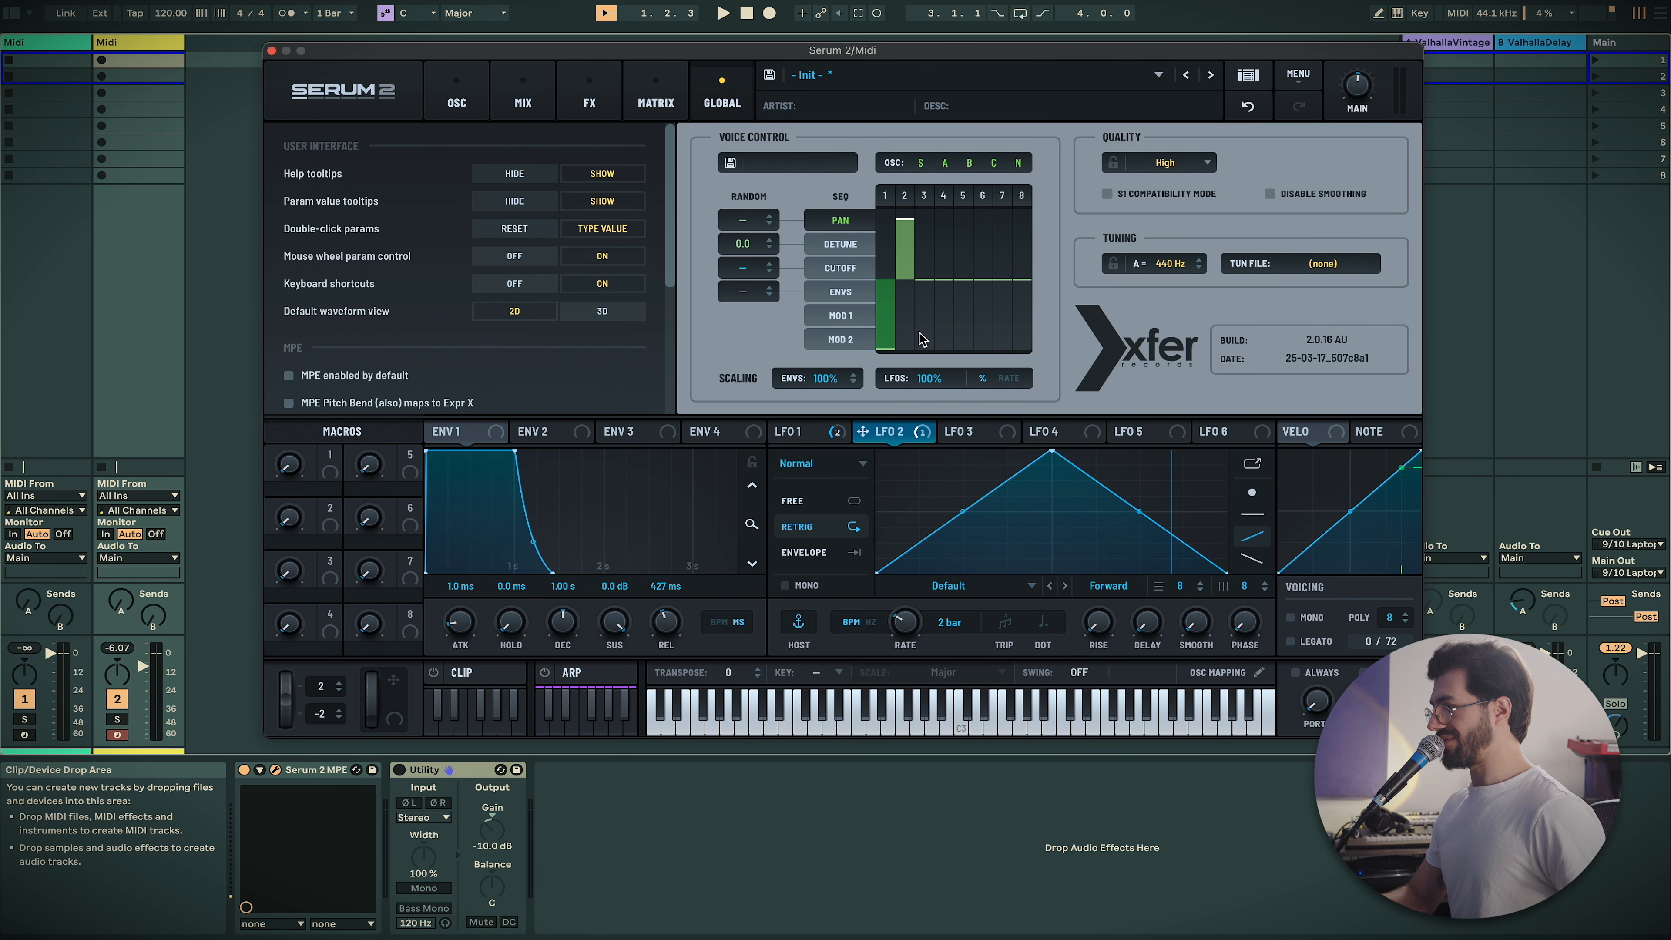
Redraw the voice pan bars so voices alternate left and right, voice 6 at 47 R
{"action": "mouse_move", "coordinate": [925, 279]}
{"action": "left_mouse_down"}
{"action": "mouse_move", "coordinate": [928, 369]}
{"action": "mouse_move", "coordinate": [1026, 369]}
{"action": "left_mouse_up"}
Push pan steps 4, 6 and 8 fully right so the sequence alternates sides
{"action": "left_click", "coordinate": [946, 215]}
{"action": "left_click", "coordinate": [984, 217]}
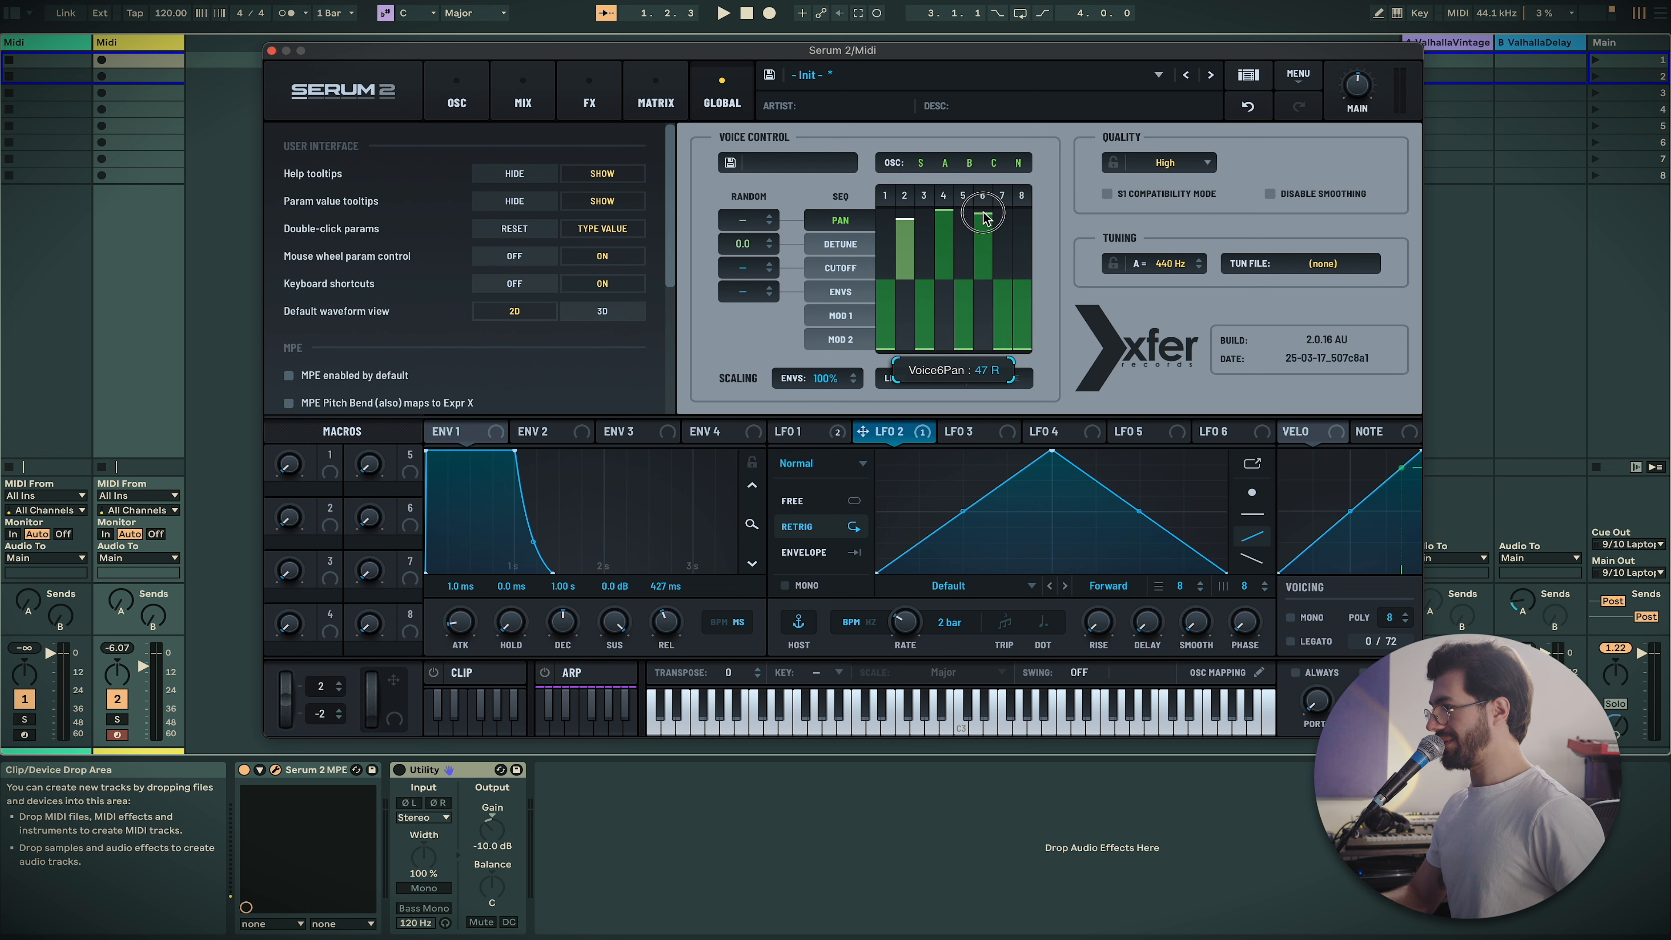
{"action": "left_click", "coordinate": [1019, 195]}
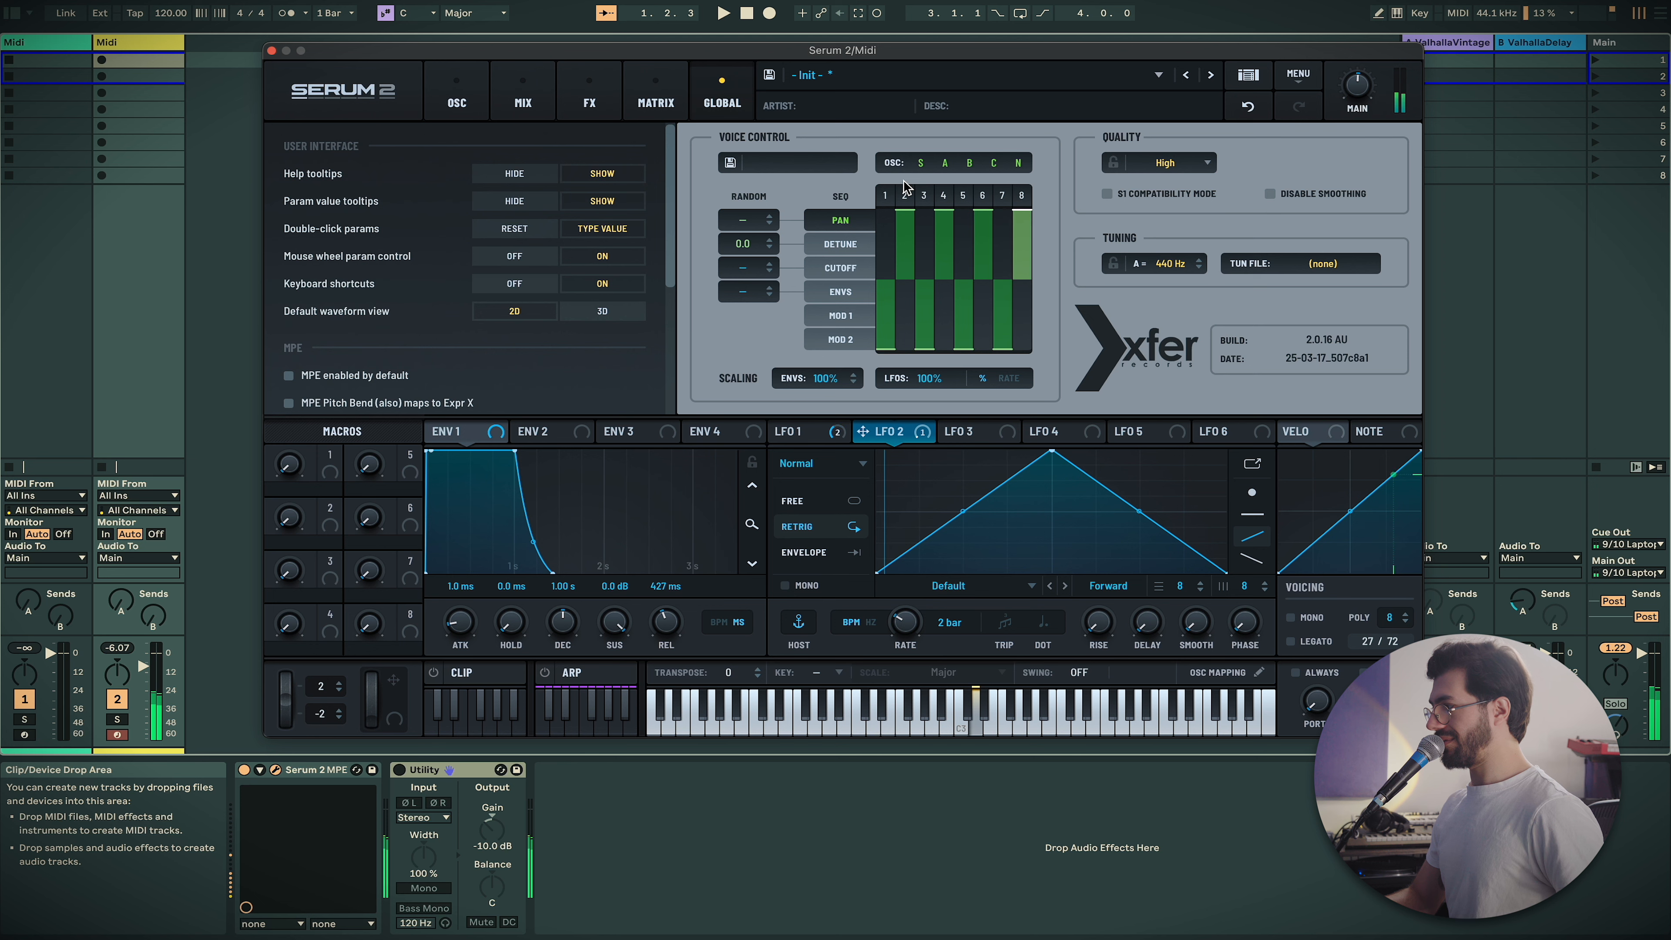
Switch on the Splitter M/S effect in the FX rack
{"action": "left_click", "coordinate": [551, 96]}
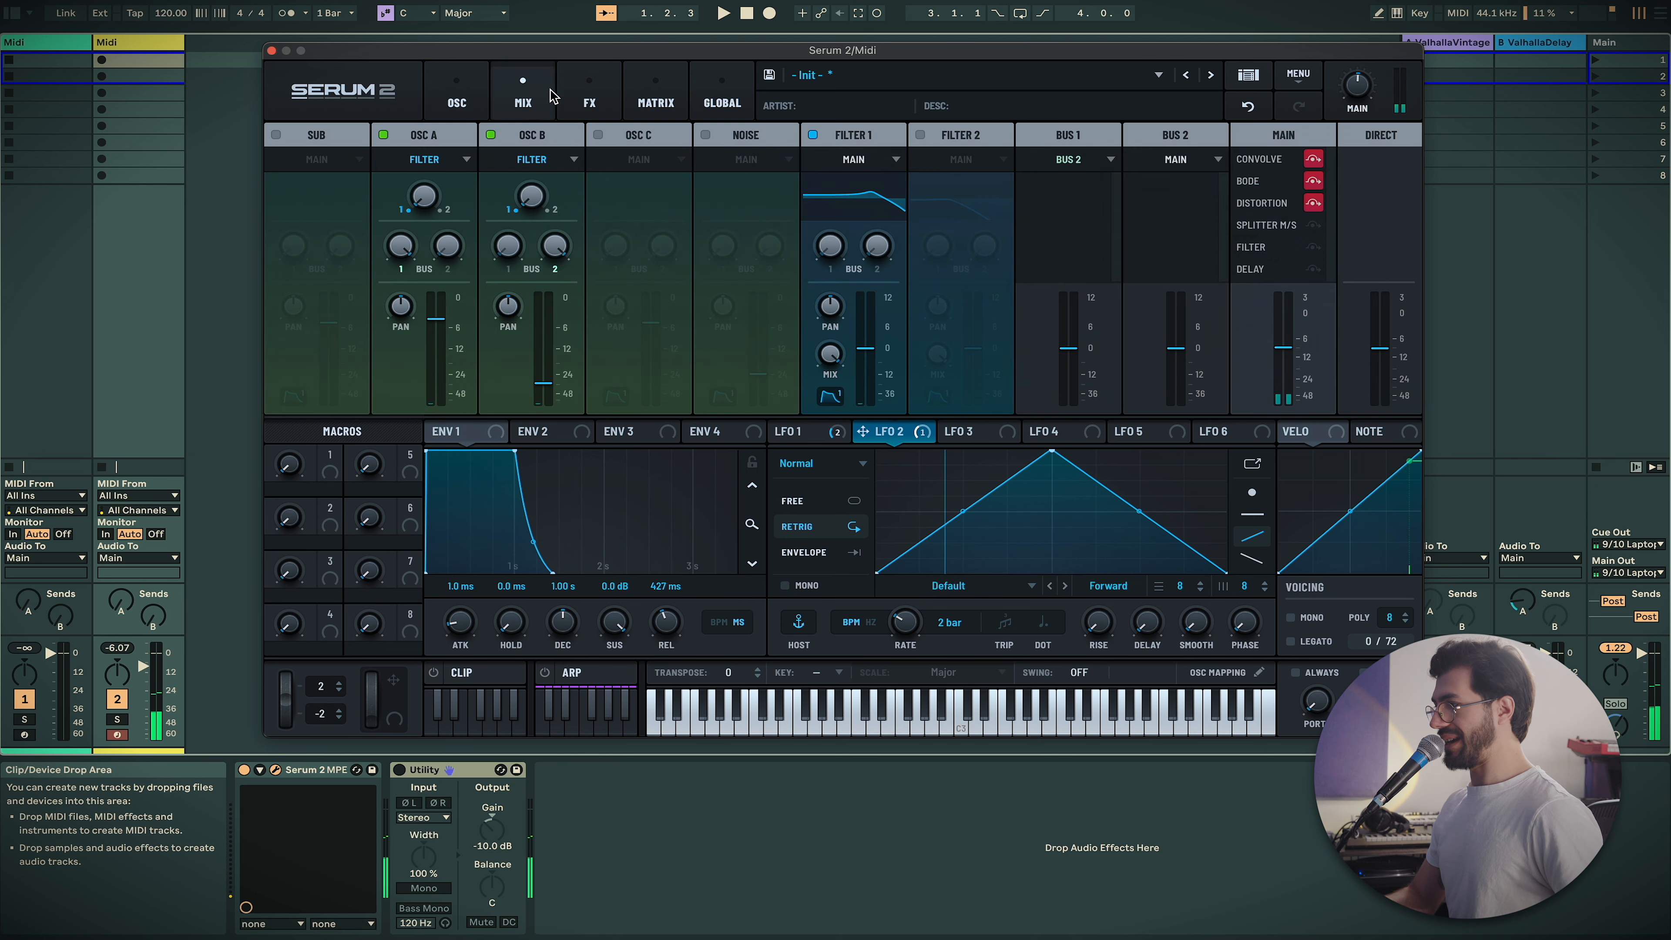
{"action": "left_click", "coordinate": [567, 98]}
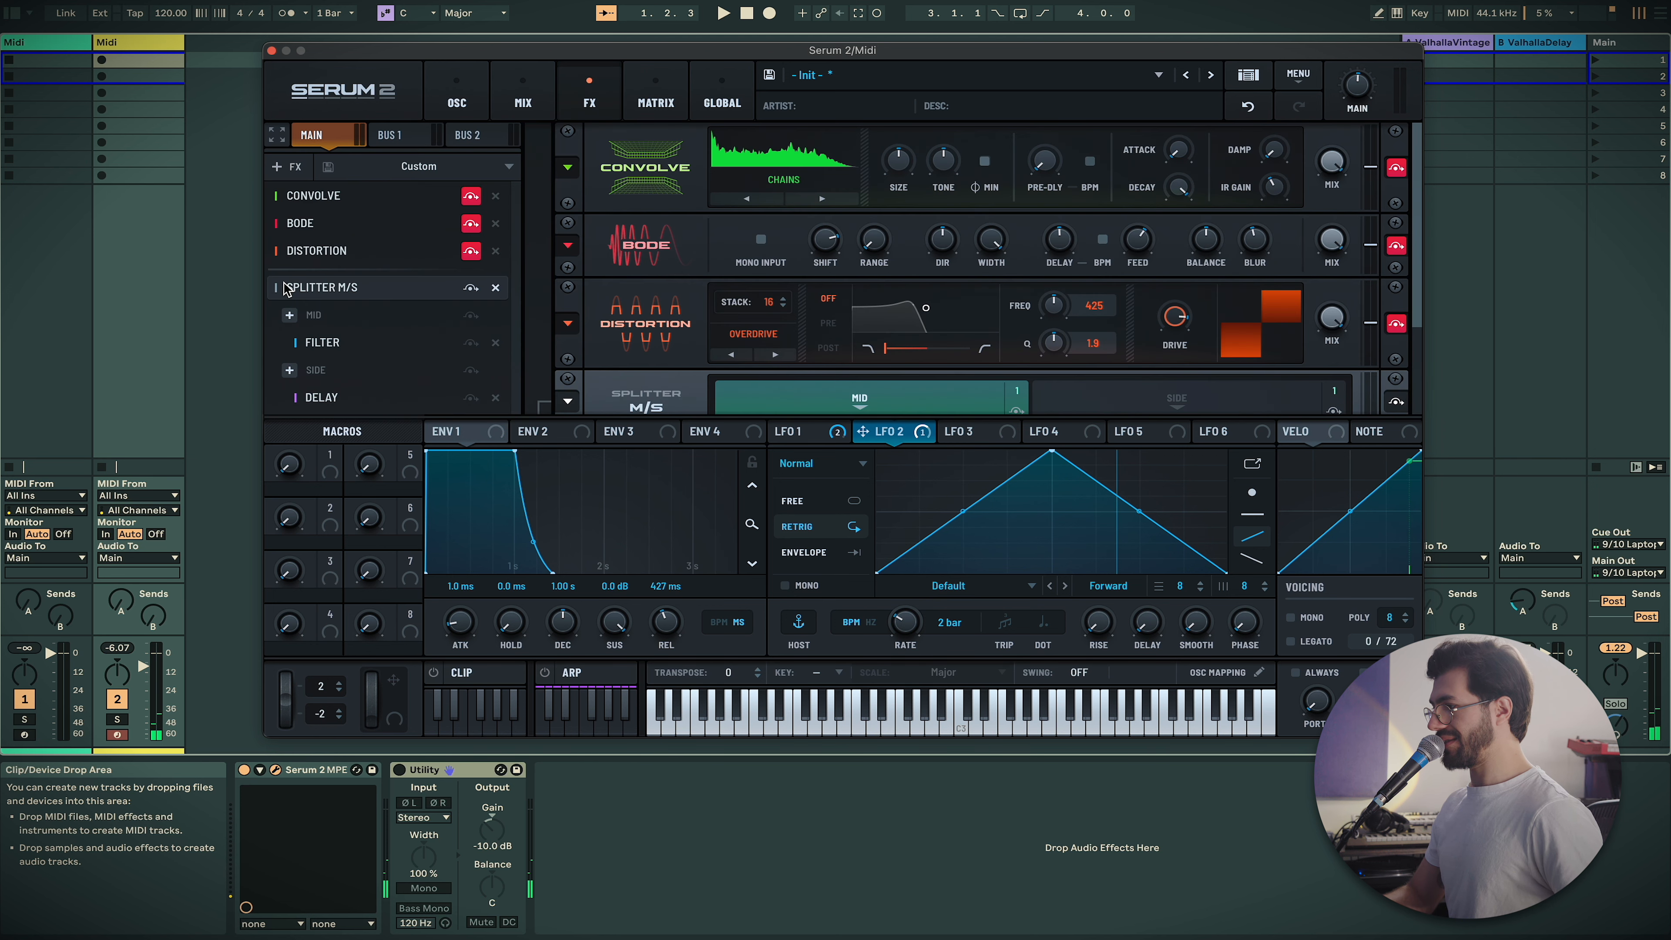
{"action": "left_click", "coordinate": [471, 290]}
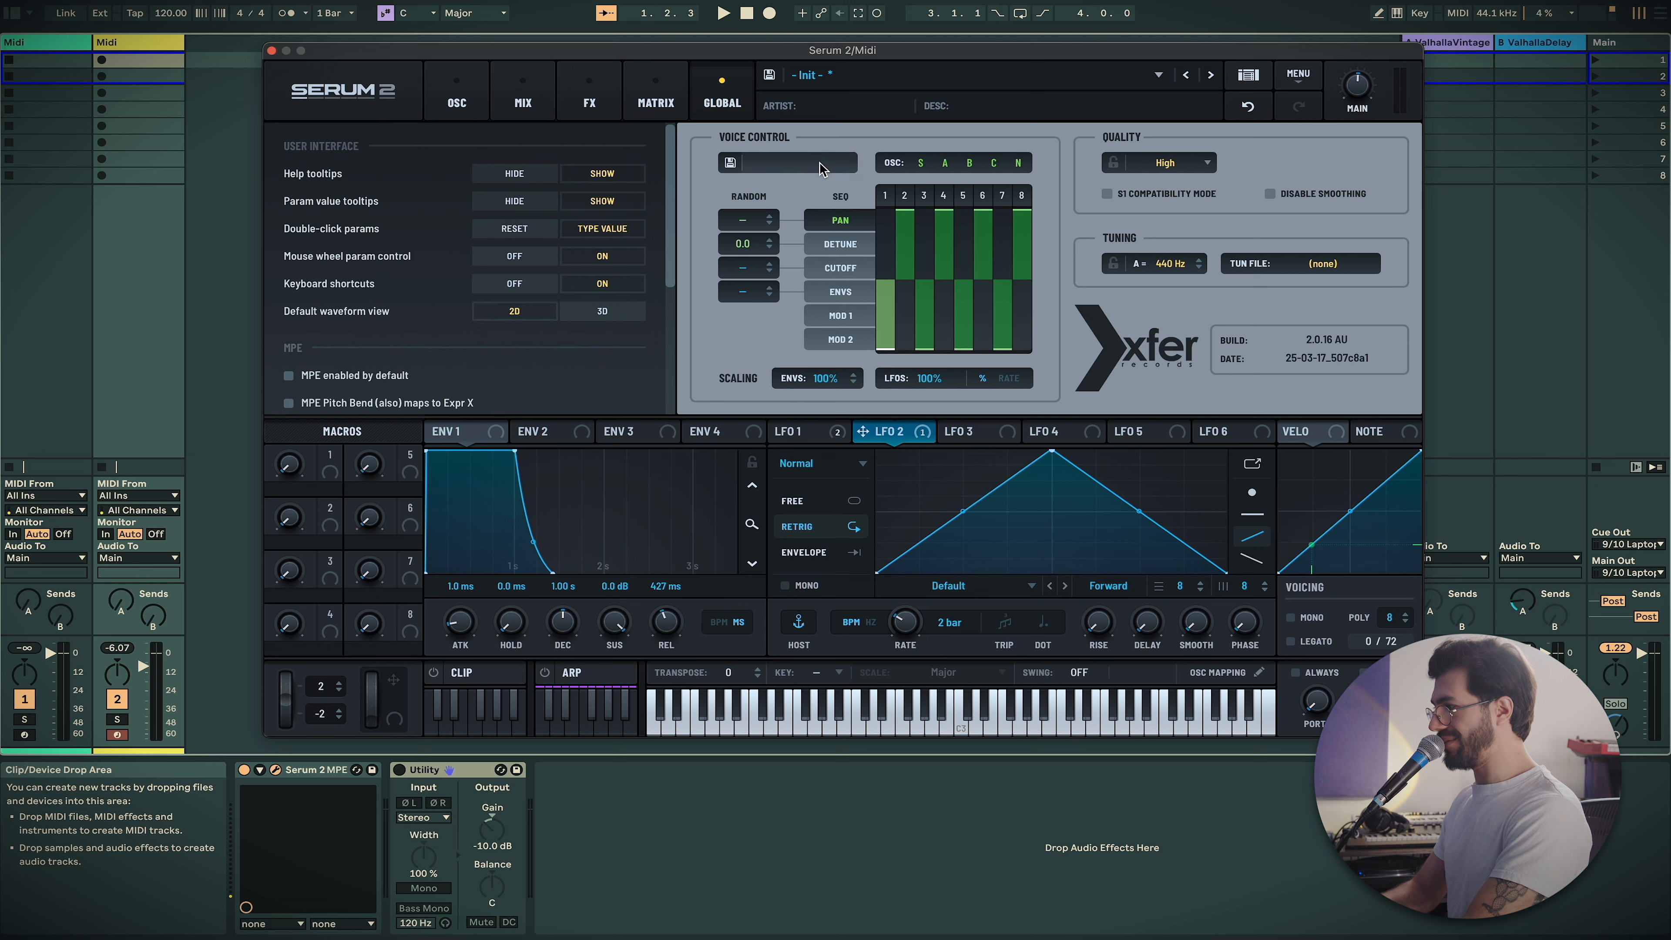
Retarget the voice sequencer to Detune and draw small per-voice offsets, voice 1 at 23 cents
{"action": "left_click", "coordinate": [821, 169]}
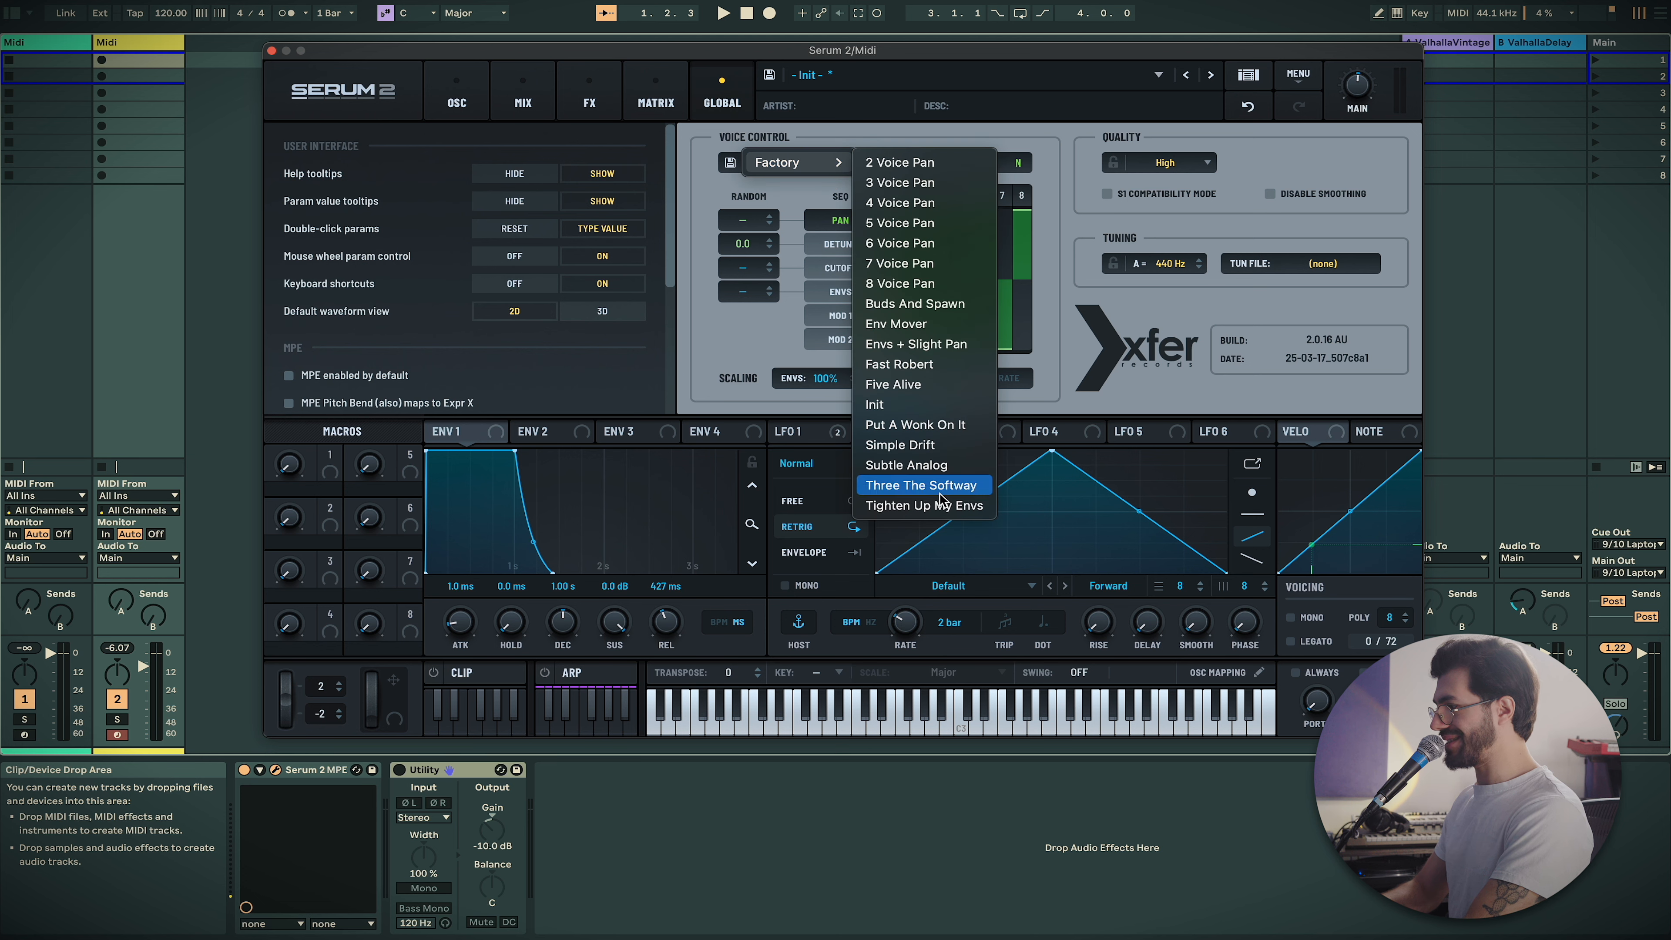
{"action": "left_click", "coordinate": [682, 214]}
{"action": "left_click", "coordinate": [849, 244]}
{"action": "mouse_move", "coordinate": [892, 262]}
{"action": "left_mouse_down"}
{"action": "mouse_move", "coordinate": [964, 295]}
{"action": "mouse_move", "coordinate": [993, 277]}
{"action": "left_mouse_up"}
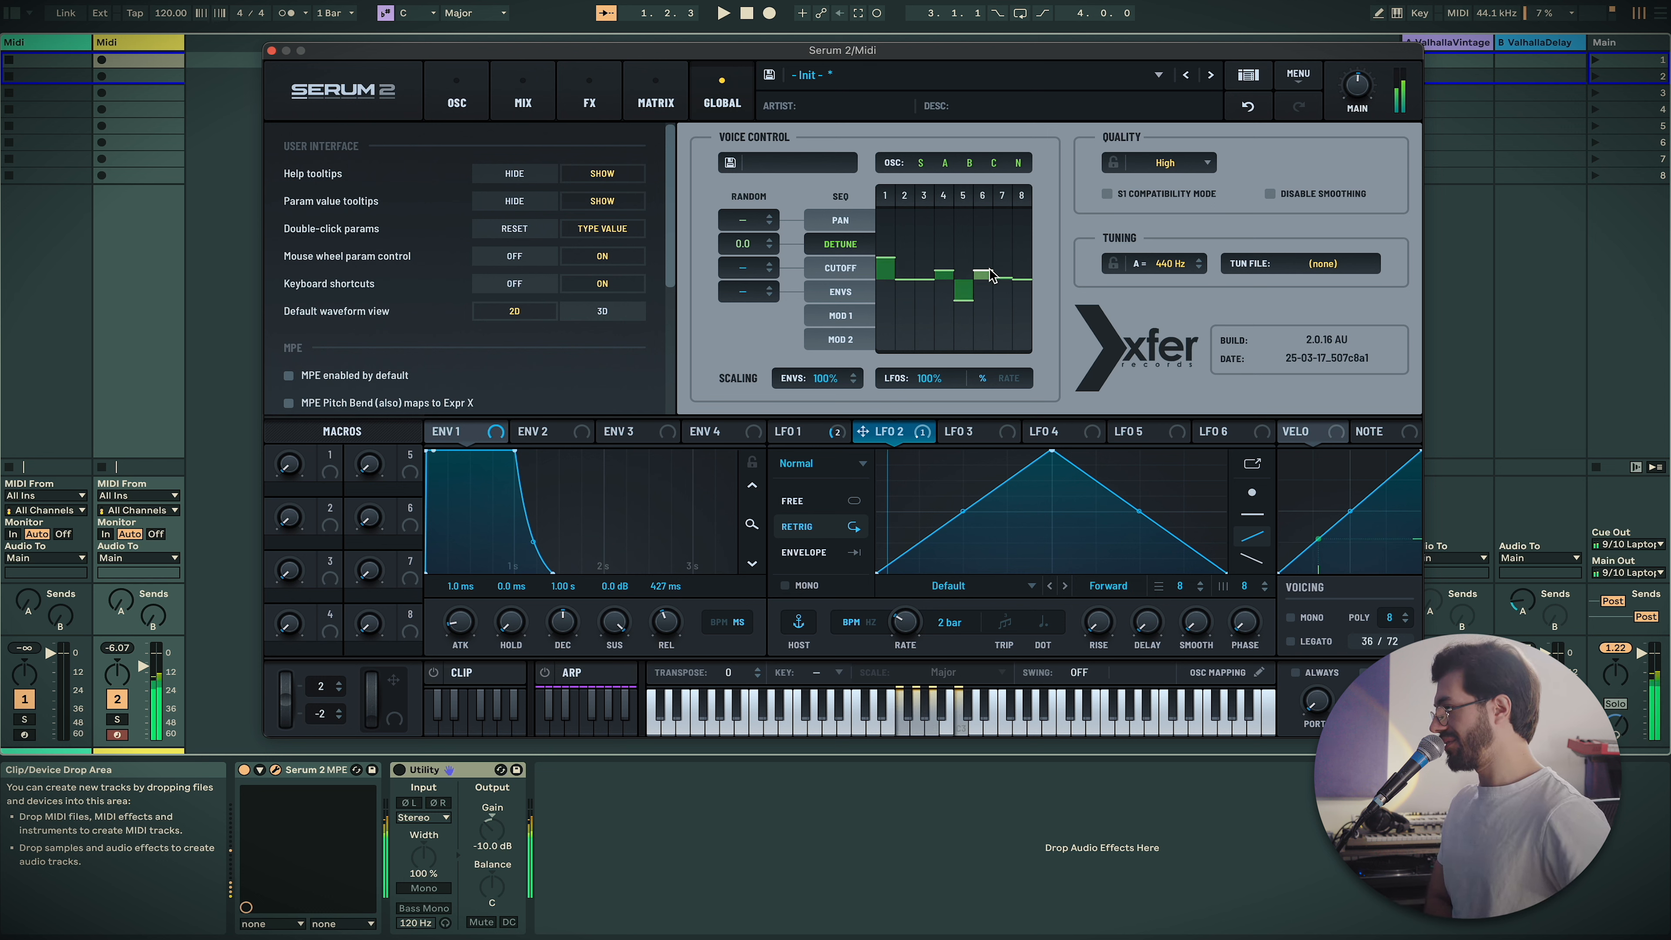
{"action": "left_click_drag", "start_coordinate": [965, 293], "coordinate": [964, 290]}
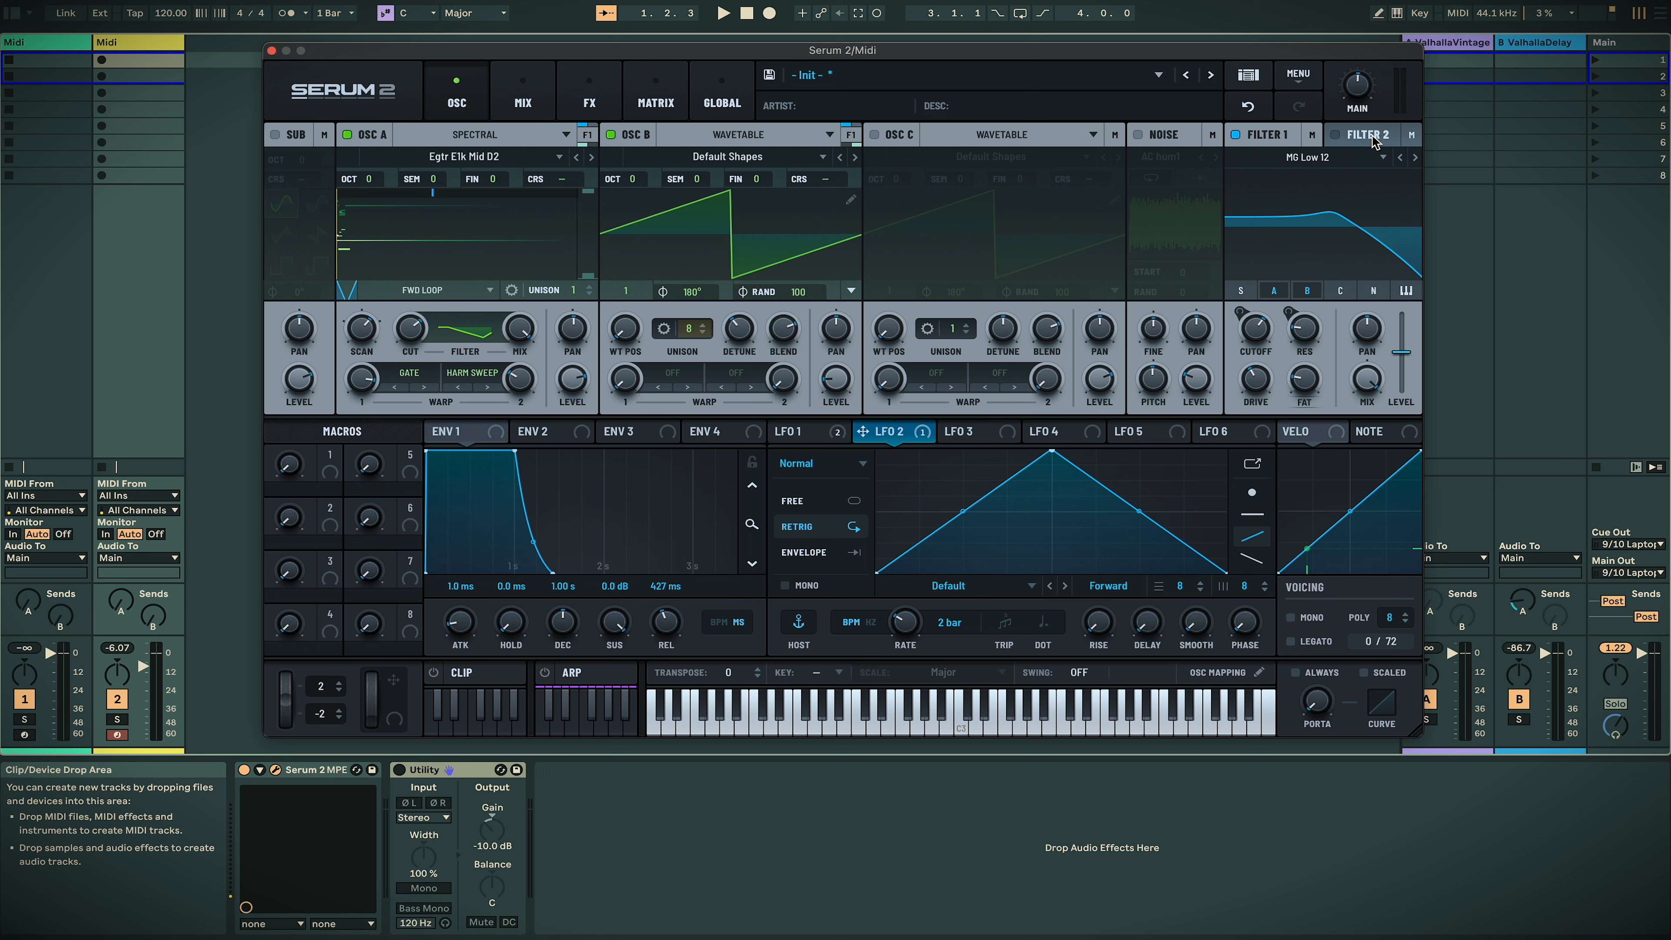
Enable Filter 2, route Osc B into it, and shift Osc A's filter balance toward Filter 2
{"action": "left_click", "coordinate": [1373, 141]}
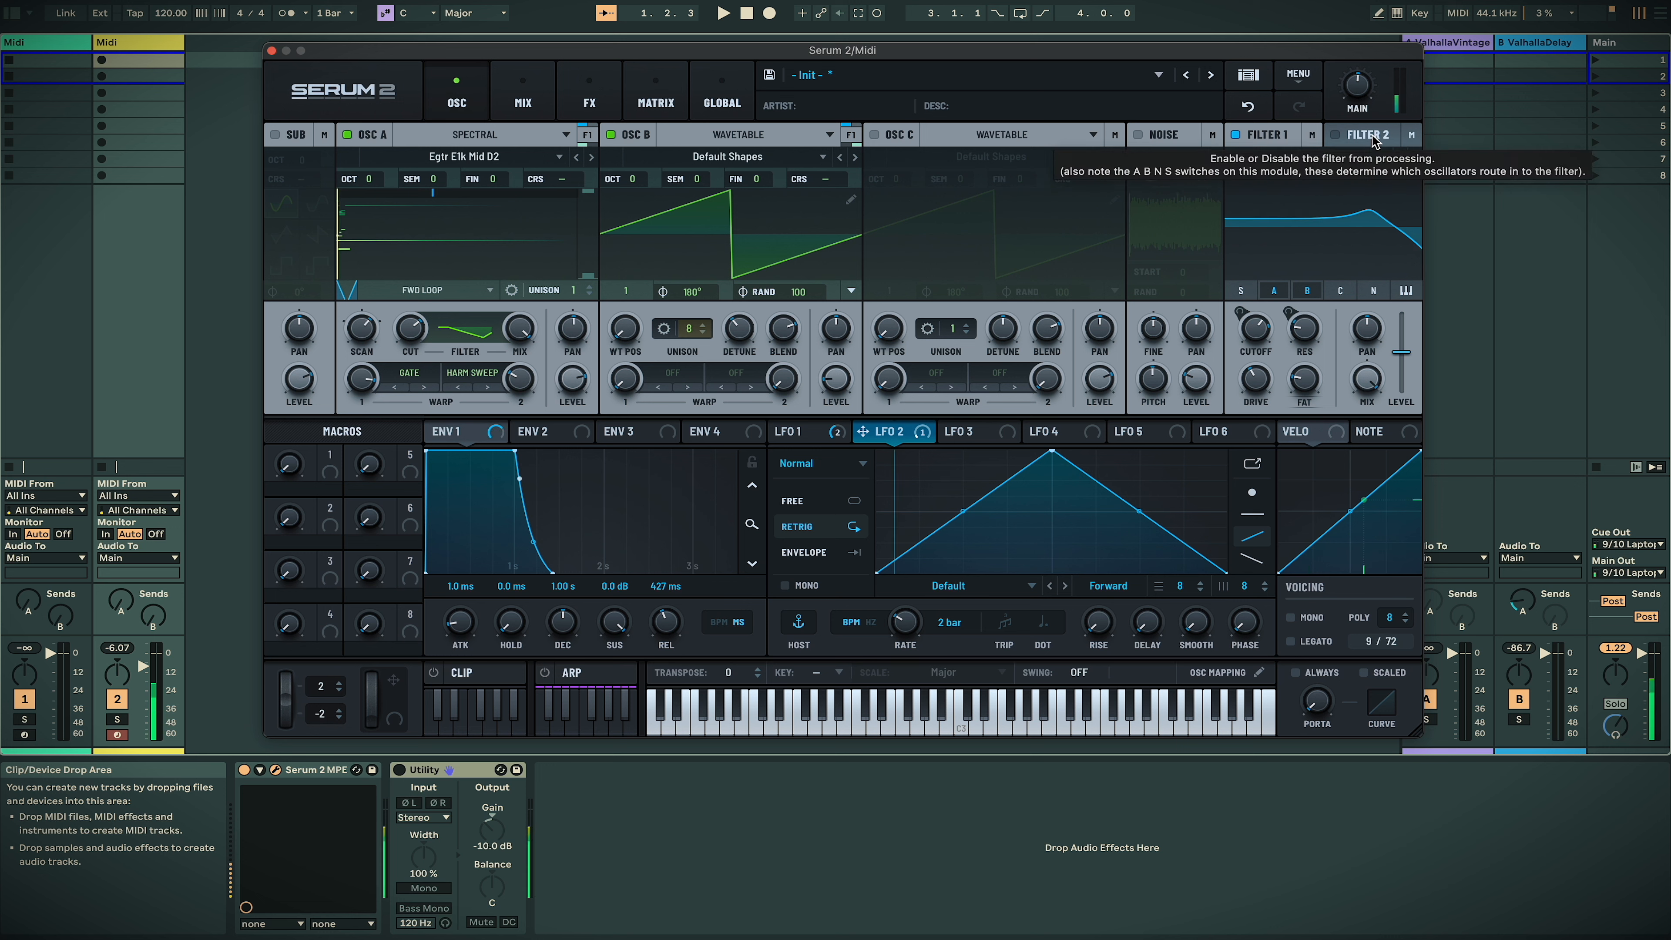
{"action": "left_click", "coordinate": [1336, 136]}
{"action": "left_click", "coordinate": [1307, 291]}
{"action": "left_click", "coordinate": [1284, 136]}
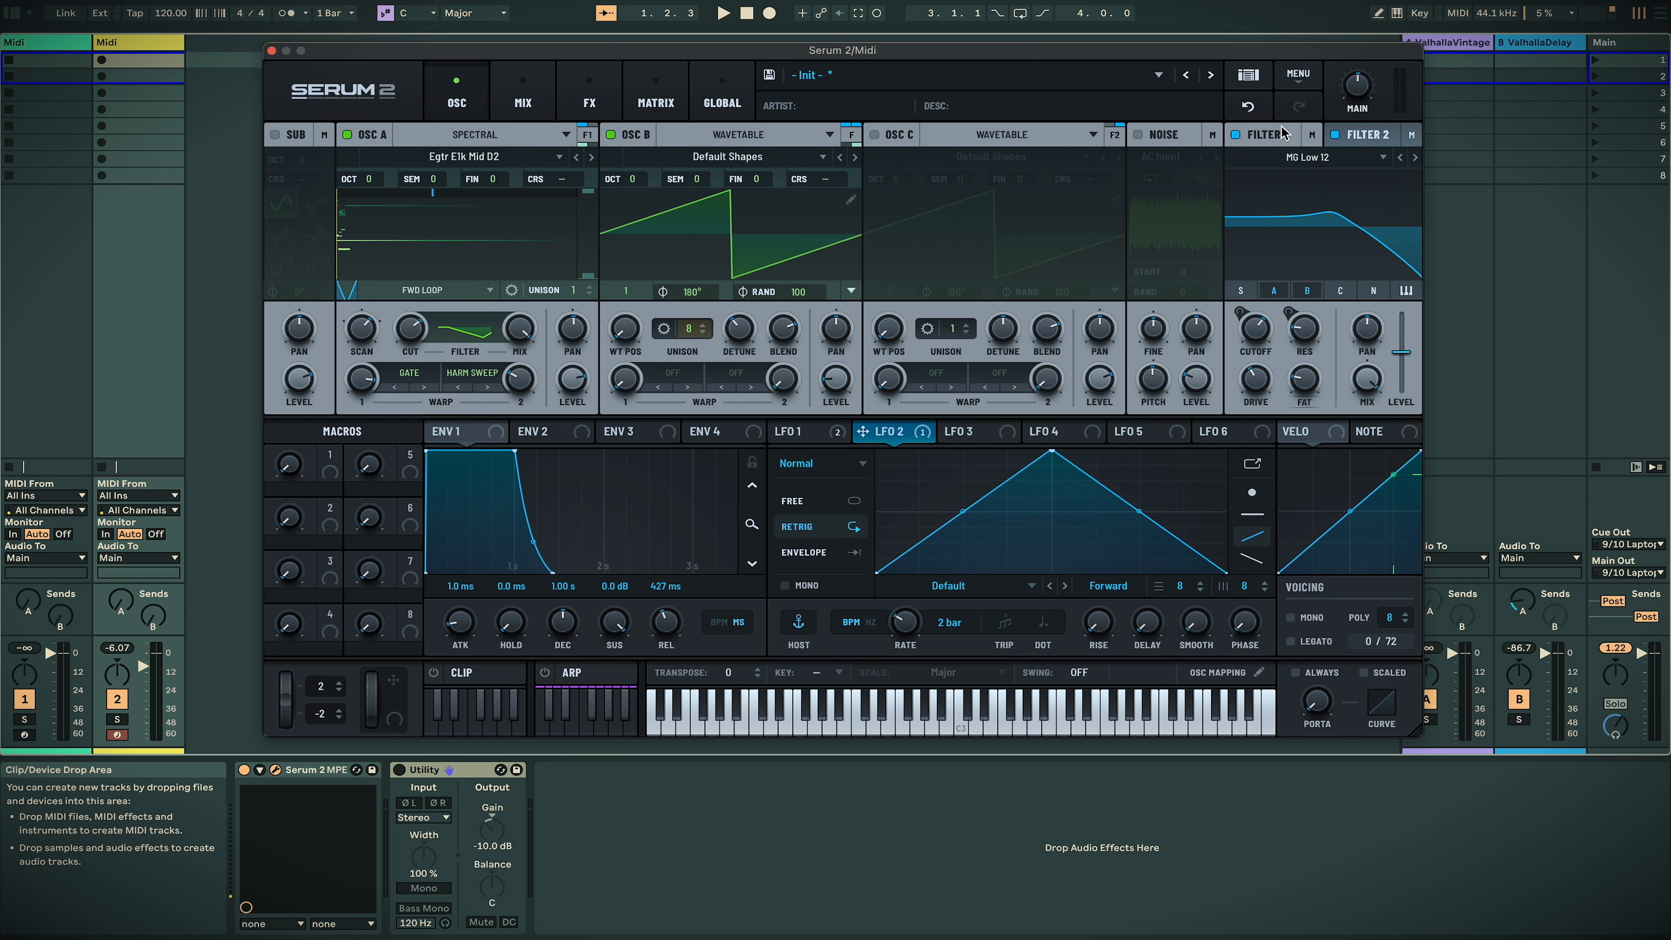
{"action": "left_click", "coordinate": [1343, 140]}
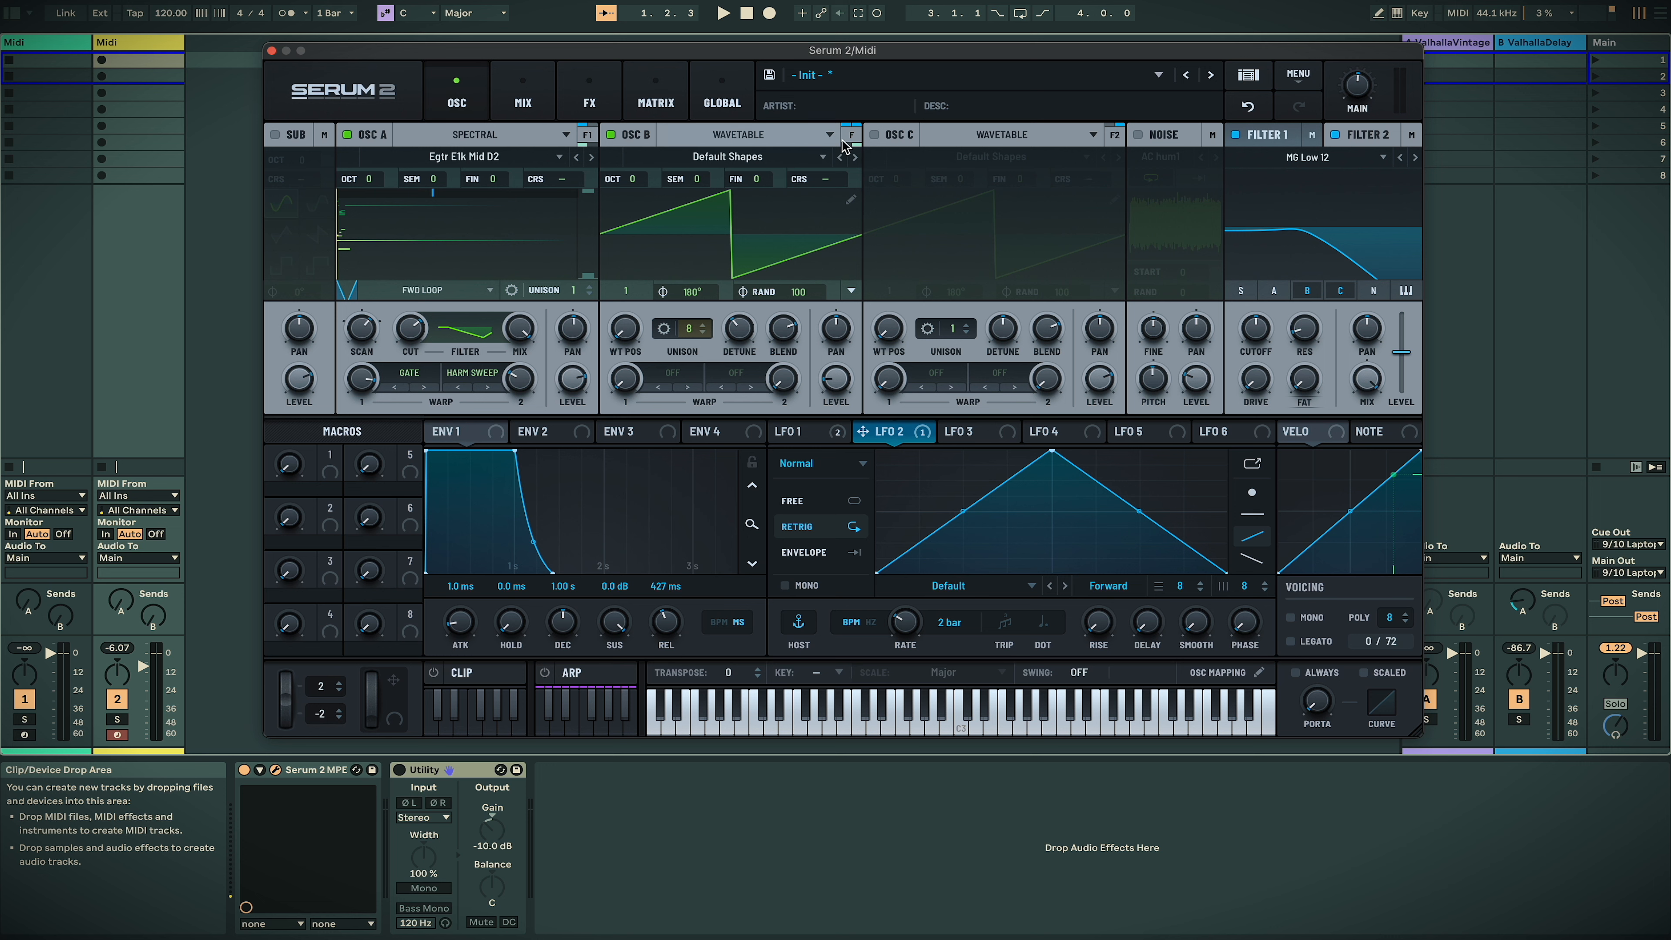
{"action": "left_click", "coordinate": [588, 136]}
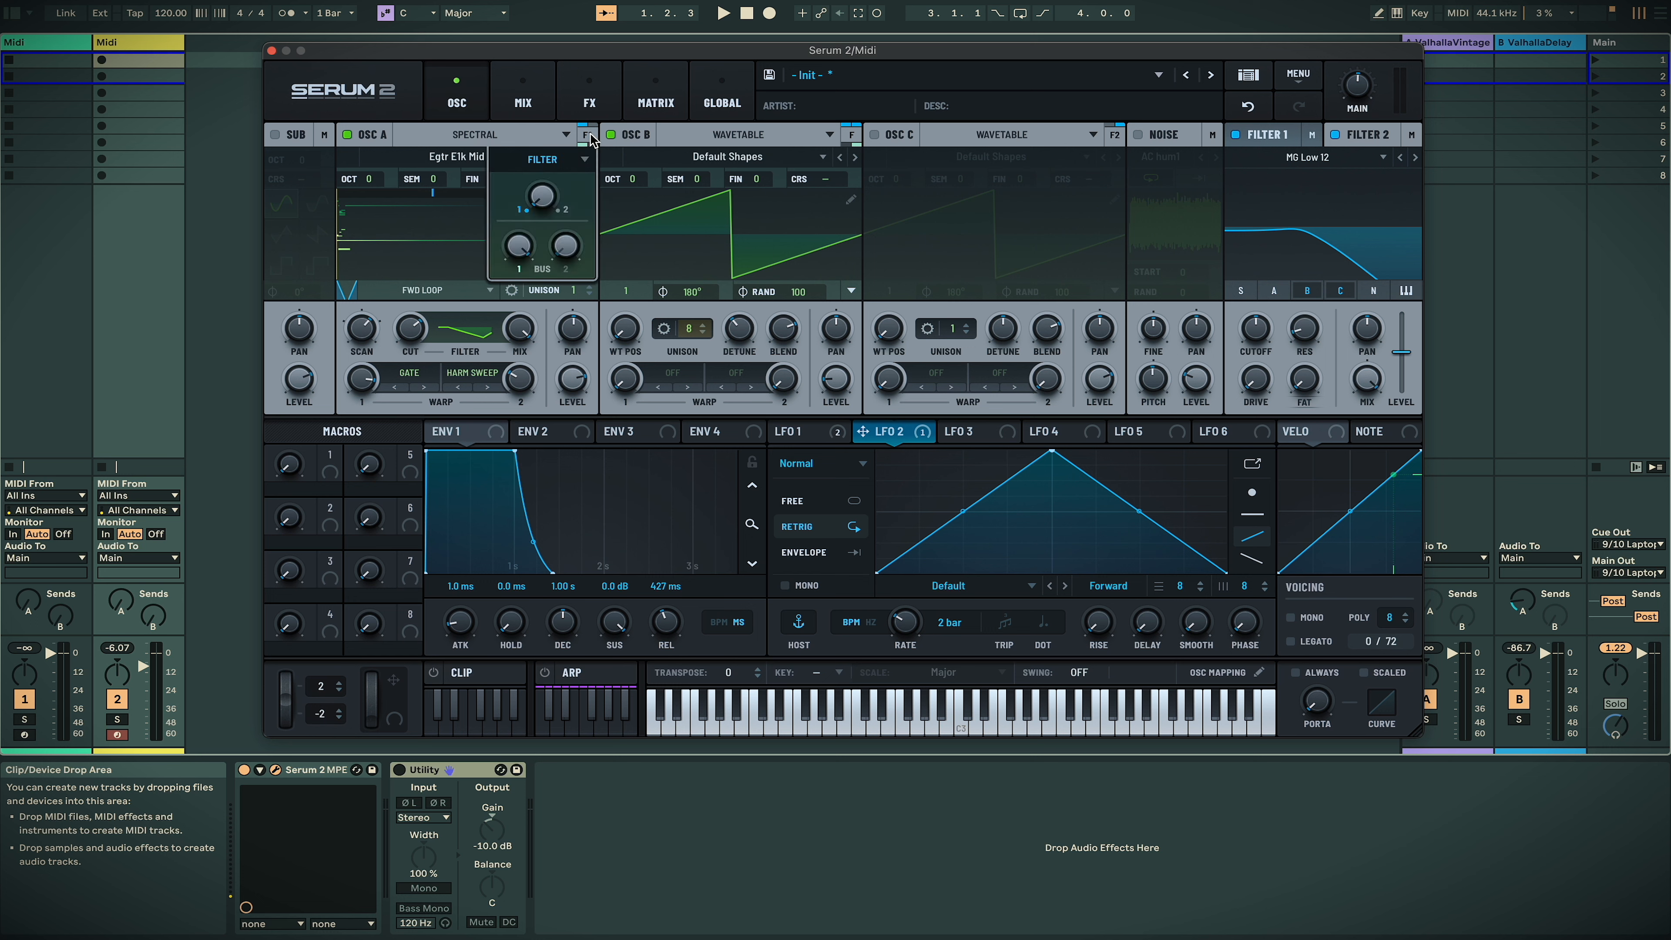
{"action": "left_click_drag", "start_coordinate": [533, 198], "coordinate": [482, 414]}
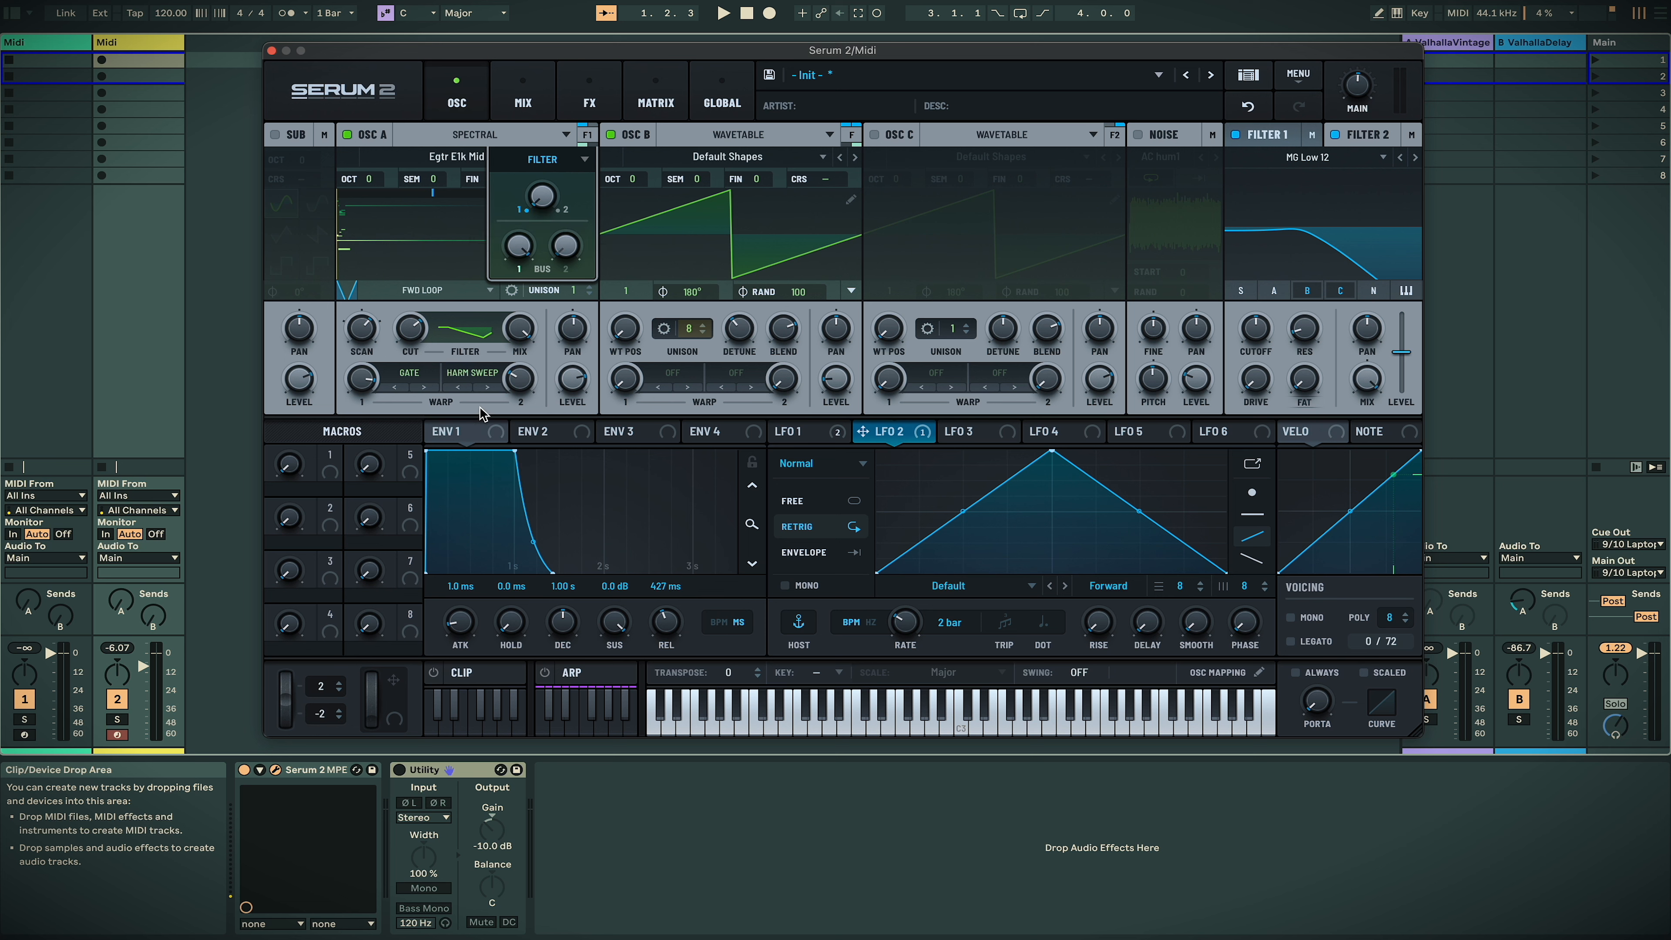
Check Osc A's output destinations, then close its filter routing popup
{"action": "left_click", "coordinate": [585, 160]}
{"action": "left_click", "coordinate": [587, 138]}
{"action": "left_click", "coordinate": [585, 160]}
{"action": "left_click", "coordinate": [589, 138]}
{"action": "left_click", "coordinate": [591, 140]}
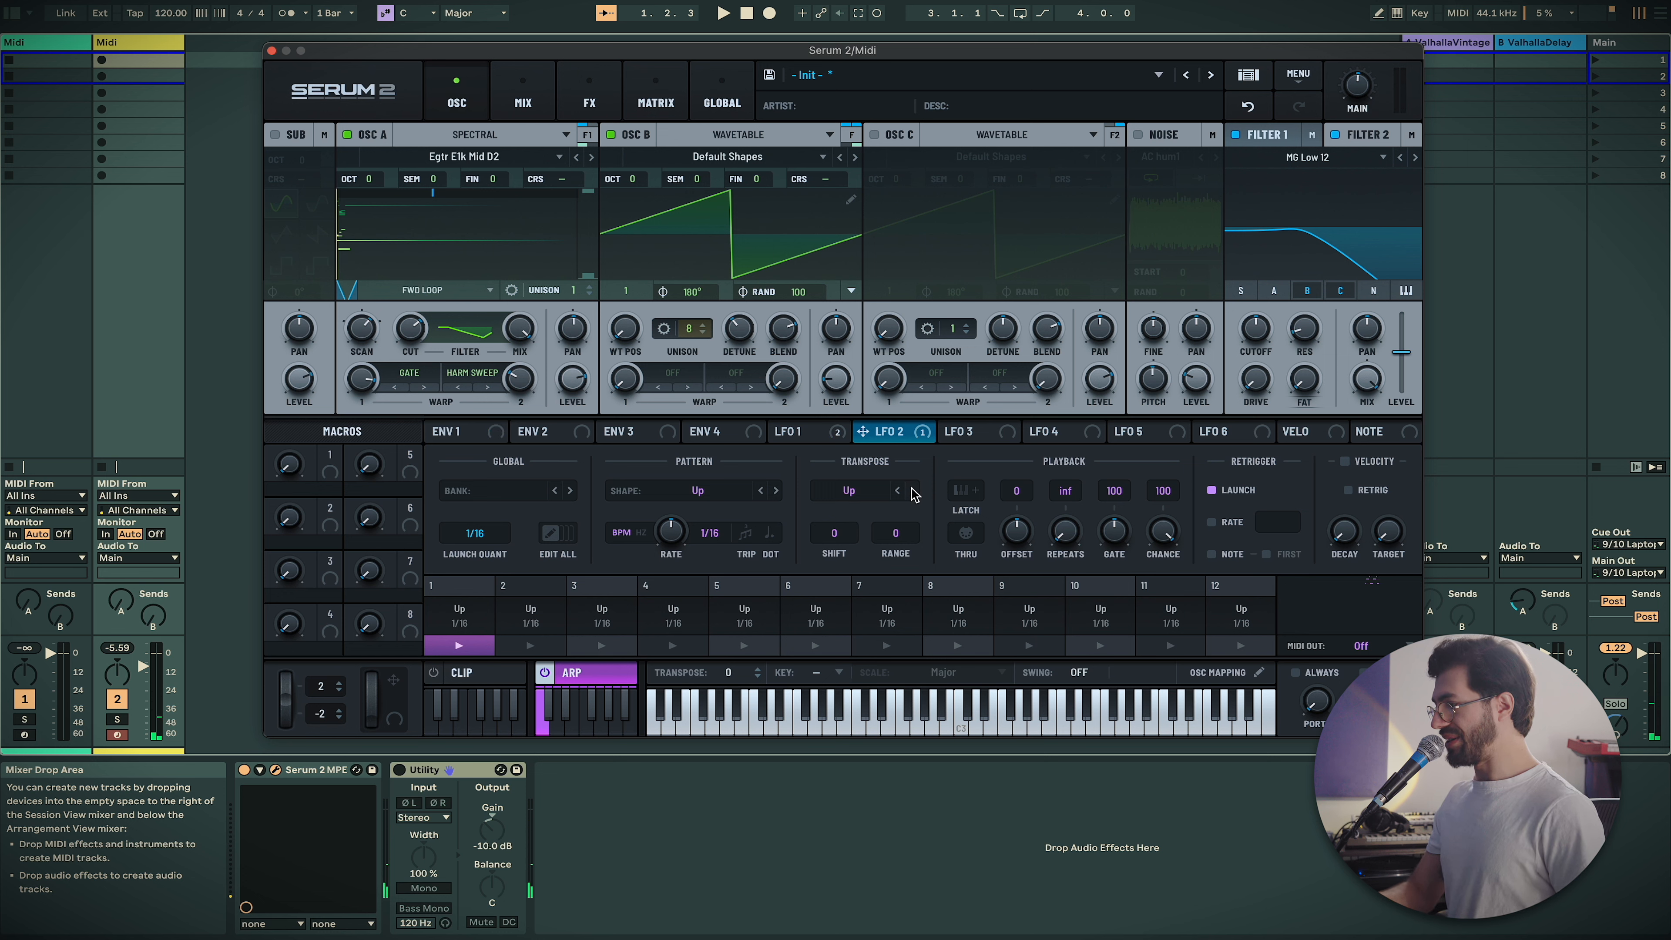
Set the arpeggiator shape to Diverge with a 1/8 rate
{"action": "left_click", "coordinate": [712, 501]}
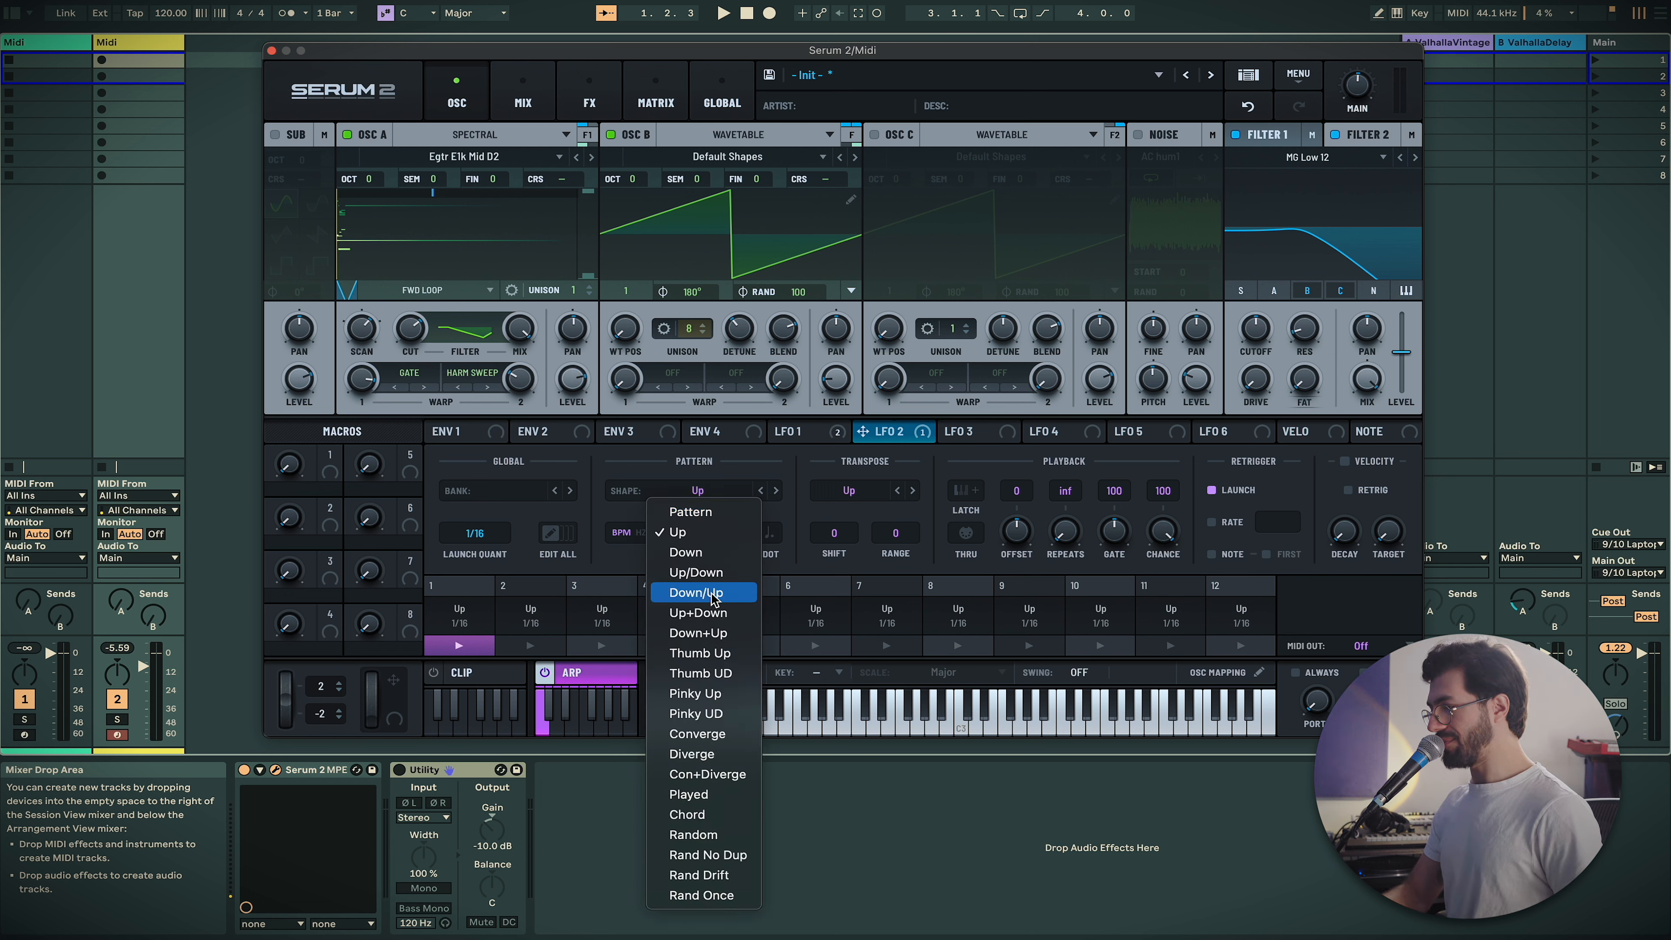
{"action": "left_click", "coordinate": [722, 675]}
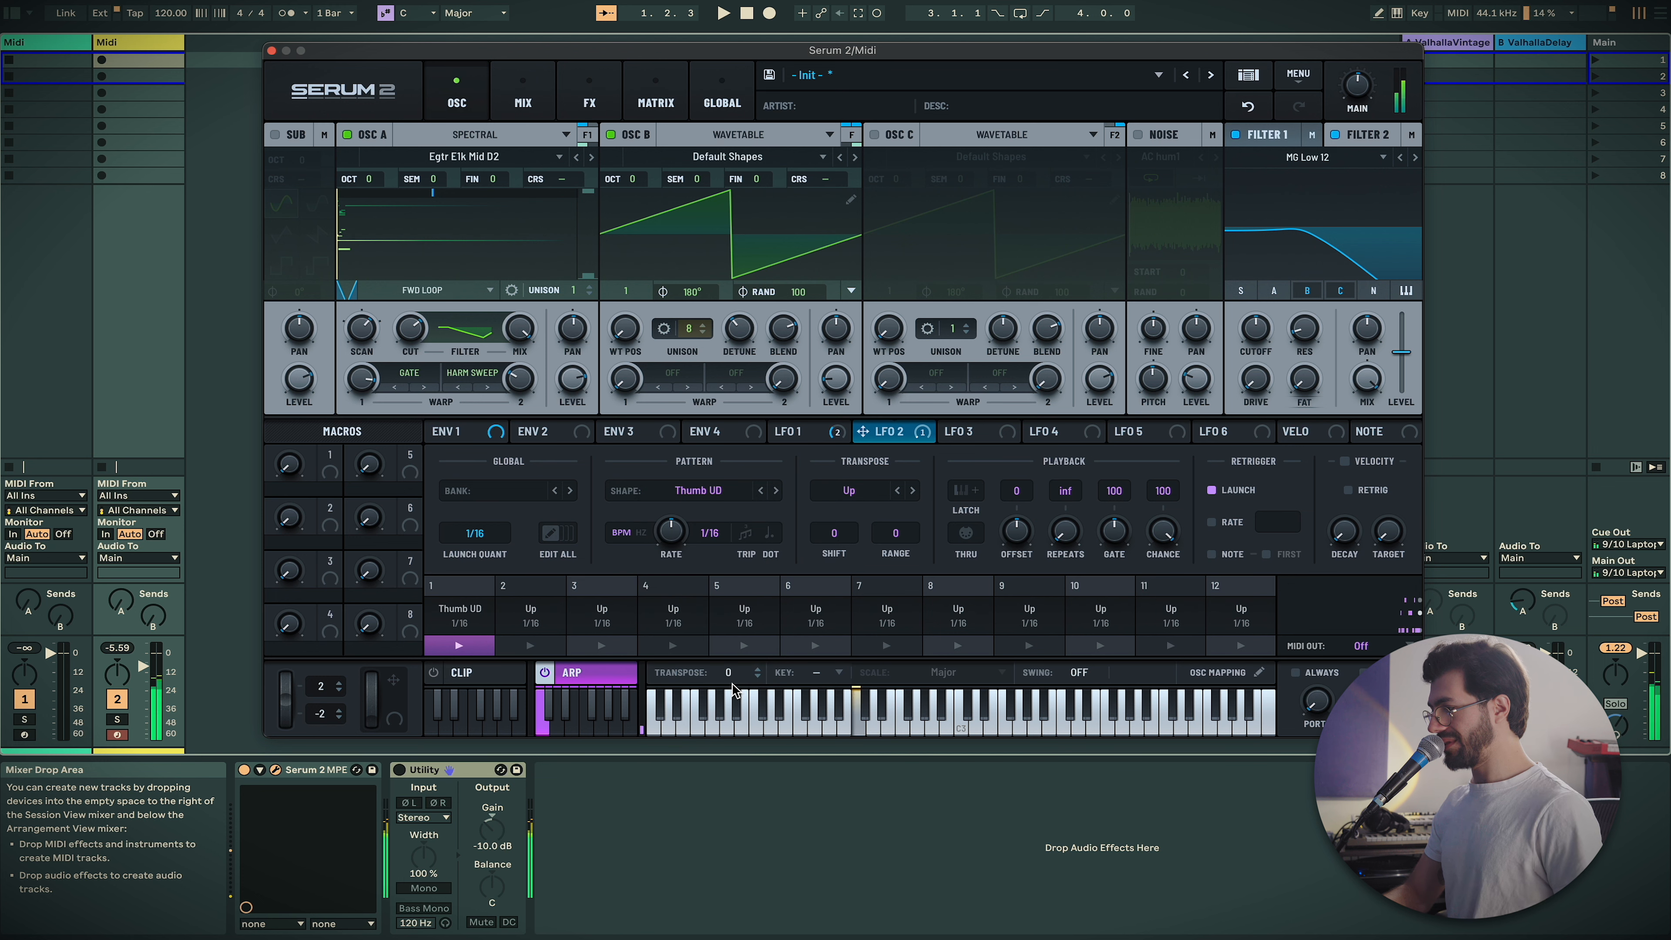
{"action": "left_click", "coordinate": [776, 487]}
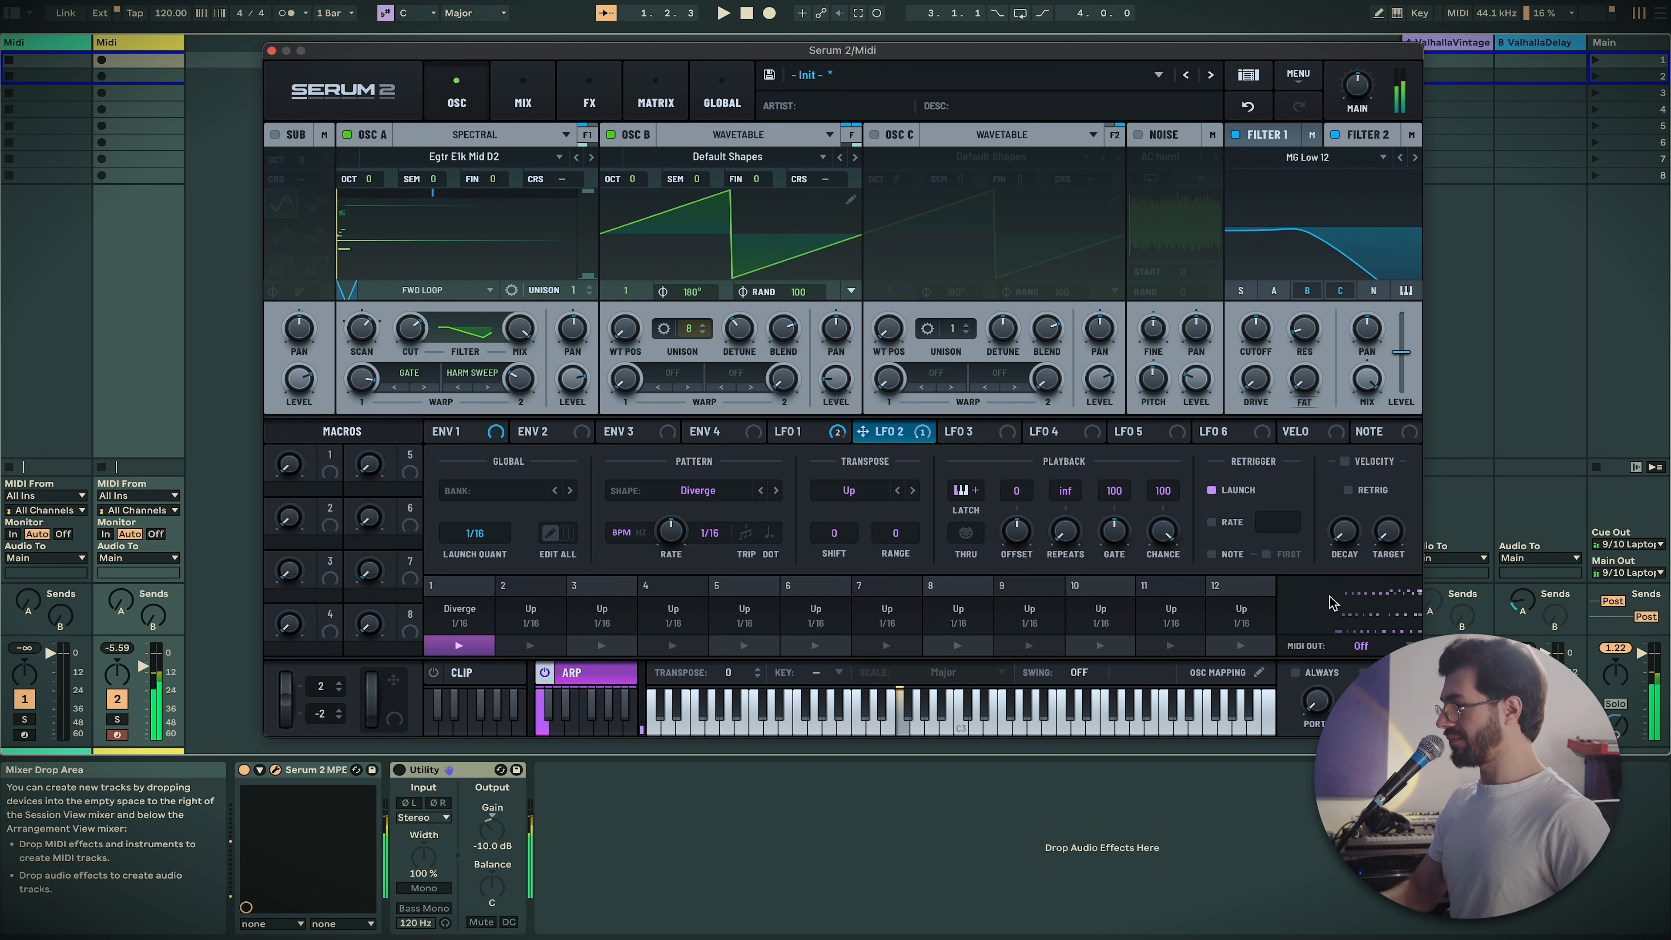
{"action": "left_click_drag", "start_coordinate": [671, 539], "coordinate": [692, 406]}
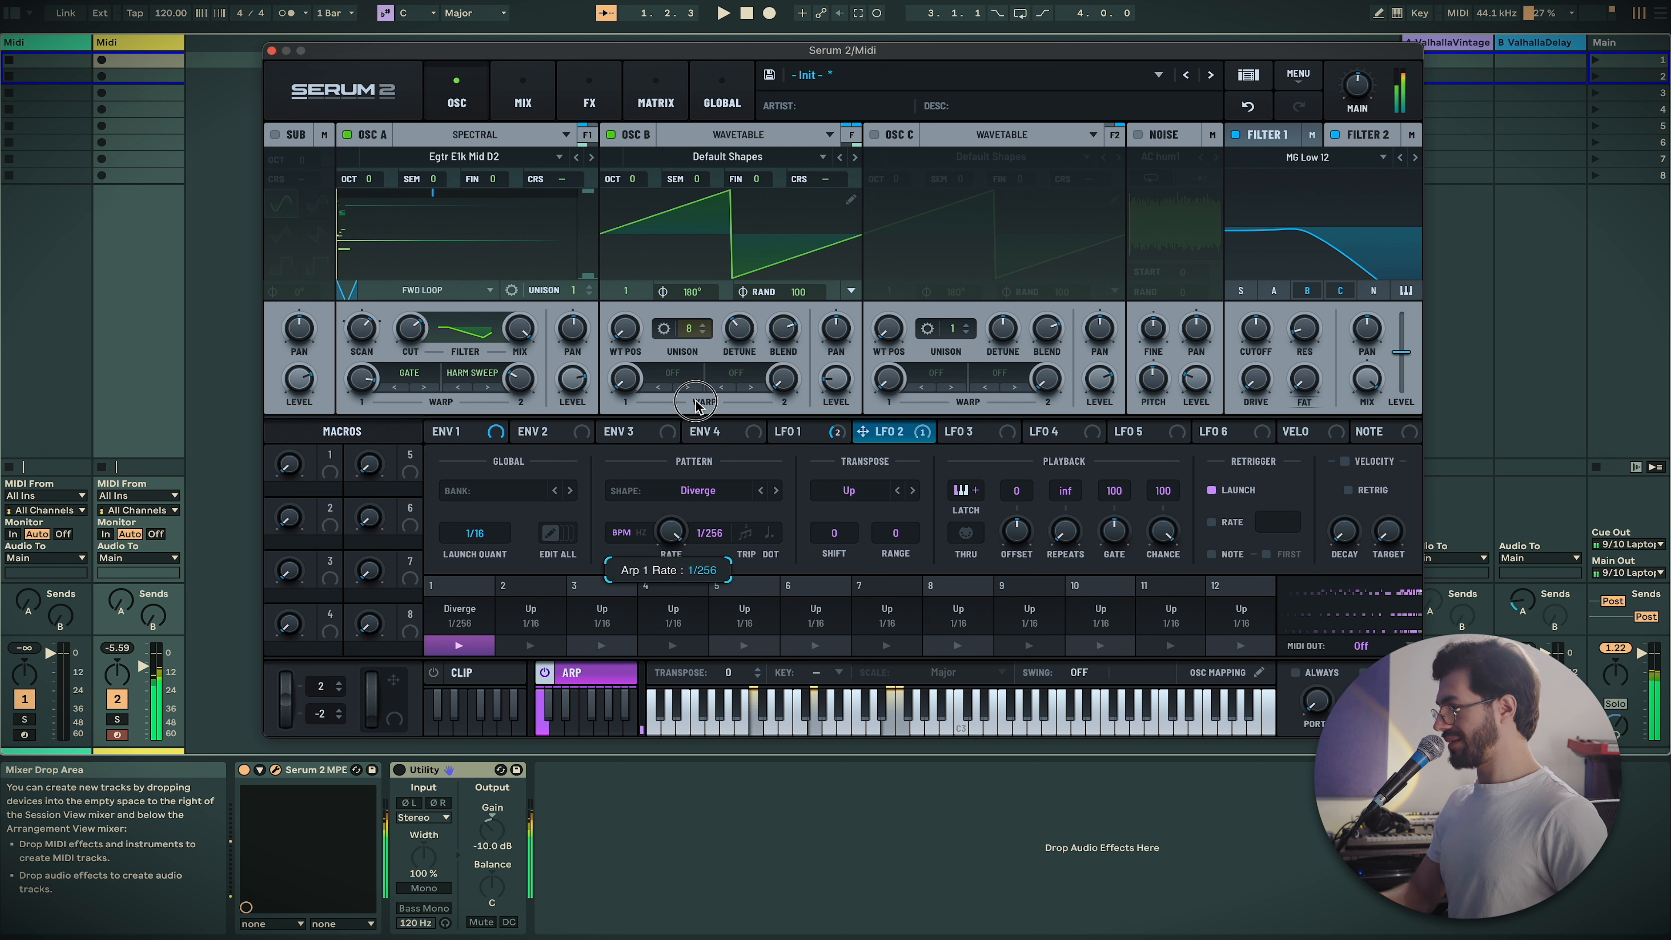
{"action": "left_click_drag", "start_coordinate": [686, 465], "coordinate": [688, 597]}
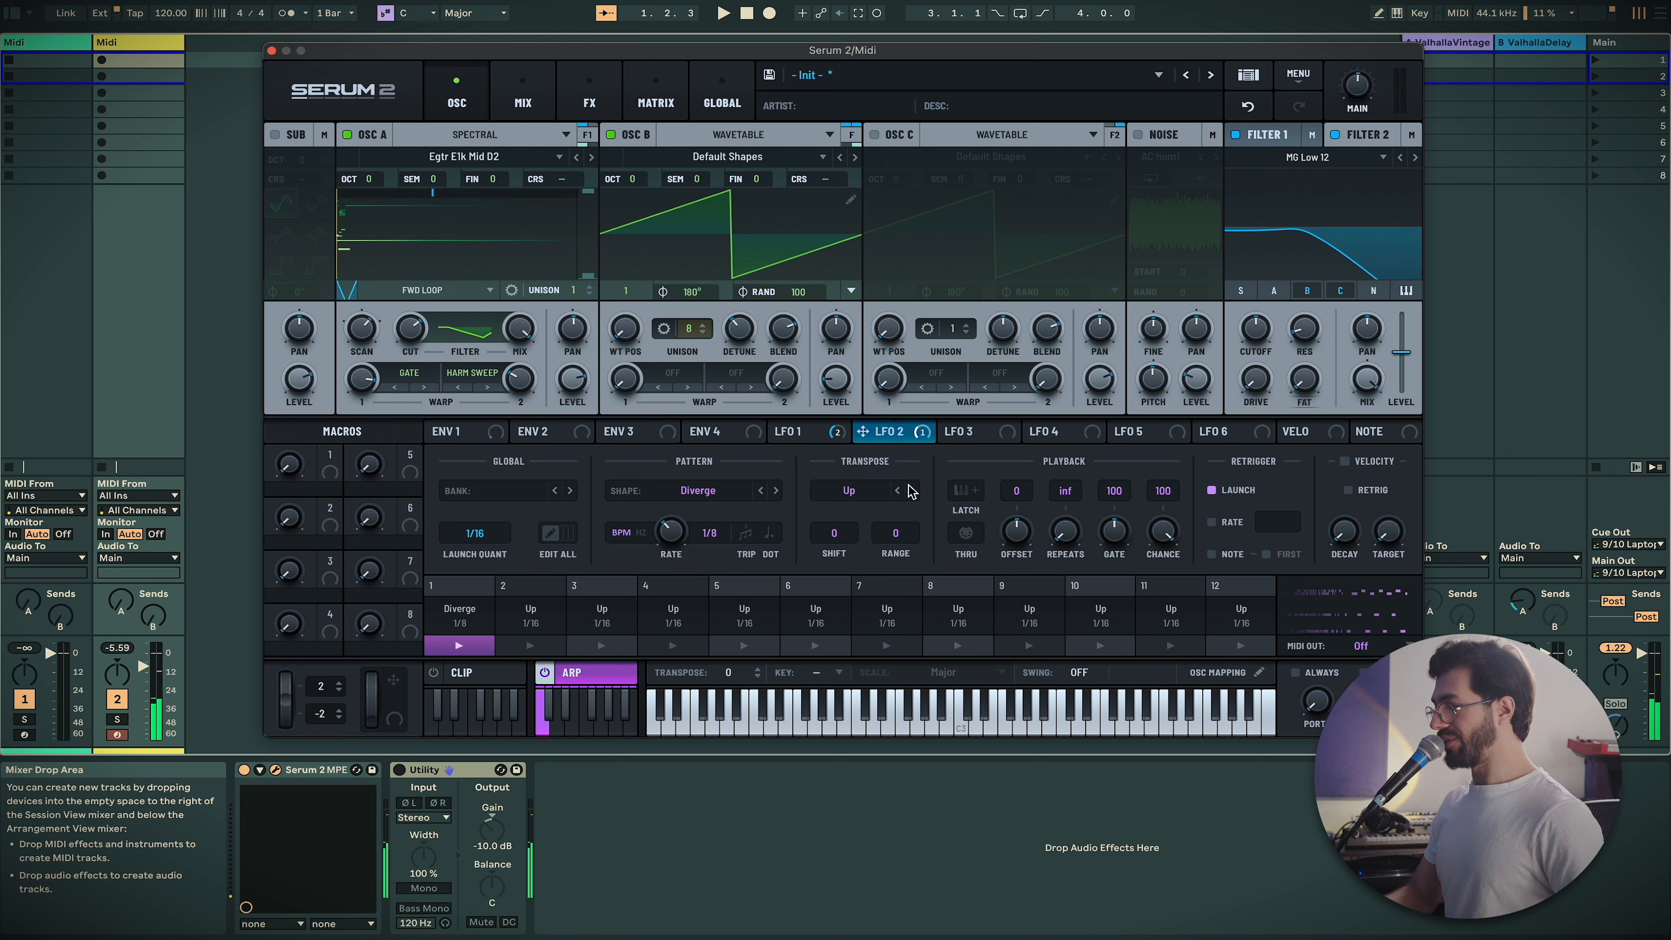
Change the arpeggiator pattern to Up/Down at a 1/16 rate
{"action": "left_click", "coordinate": [750, 495]}
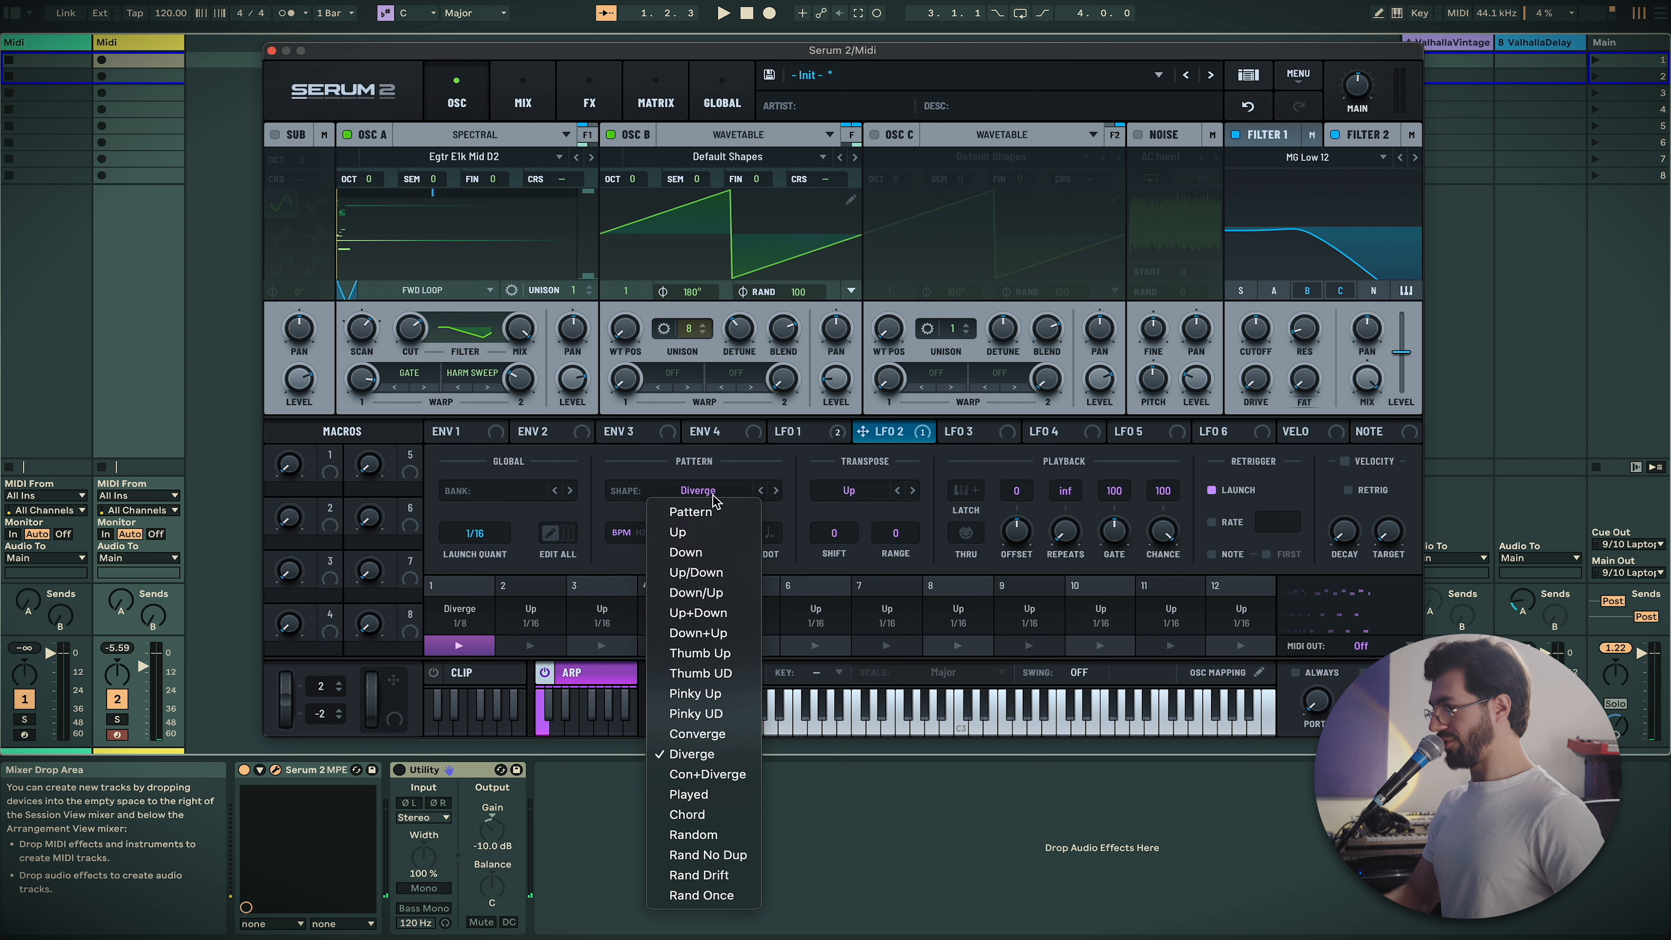
{"action": "left_click", "coordinate": [715, 574]}
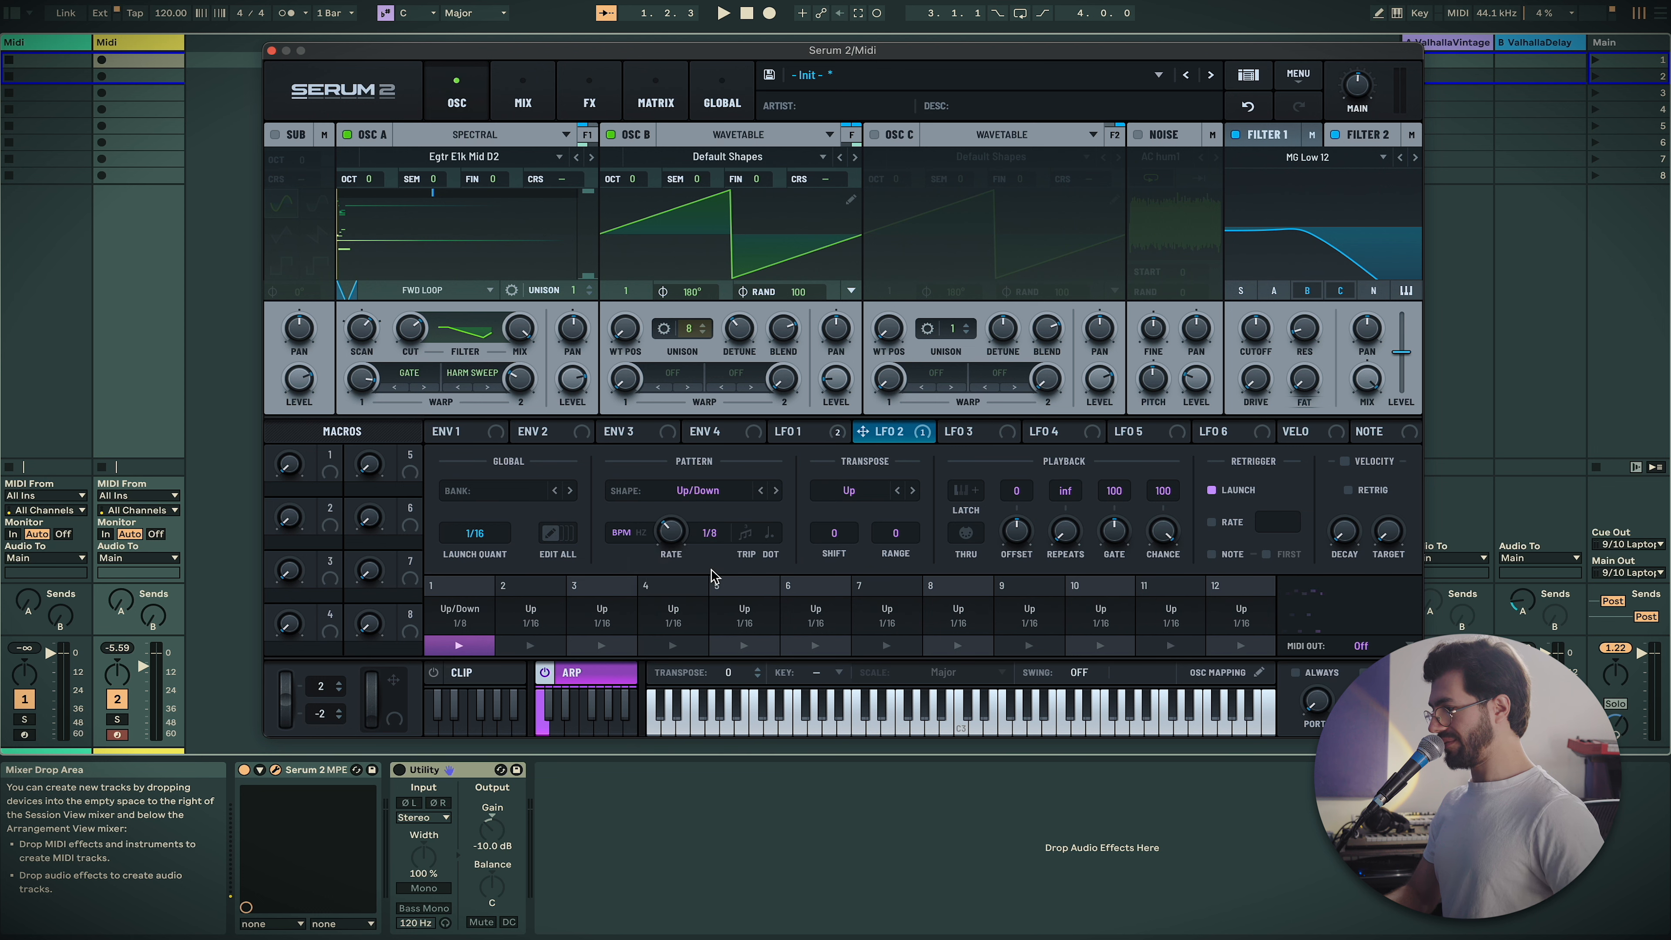
{"action": "left_click_drag", "start_coordinate": [669, 536], "coordinate": [670, 531]}
Set the arpeggiator transpose to Diverge with range 2 and shift 12
{"action": "left_click_drag", "start_coordinate": [894, 533], "coordinate": [840, 537]}
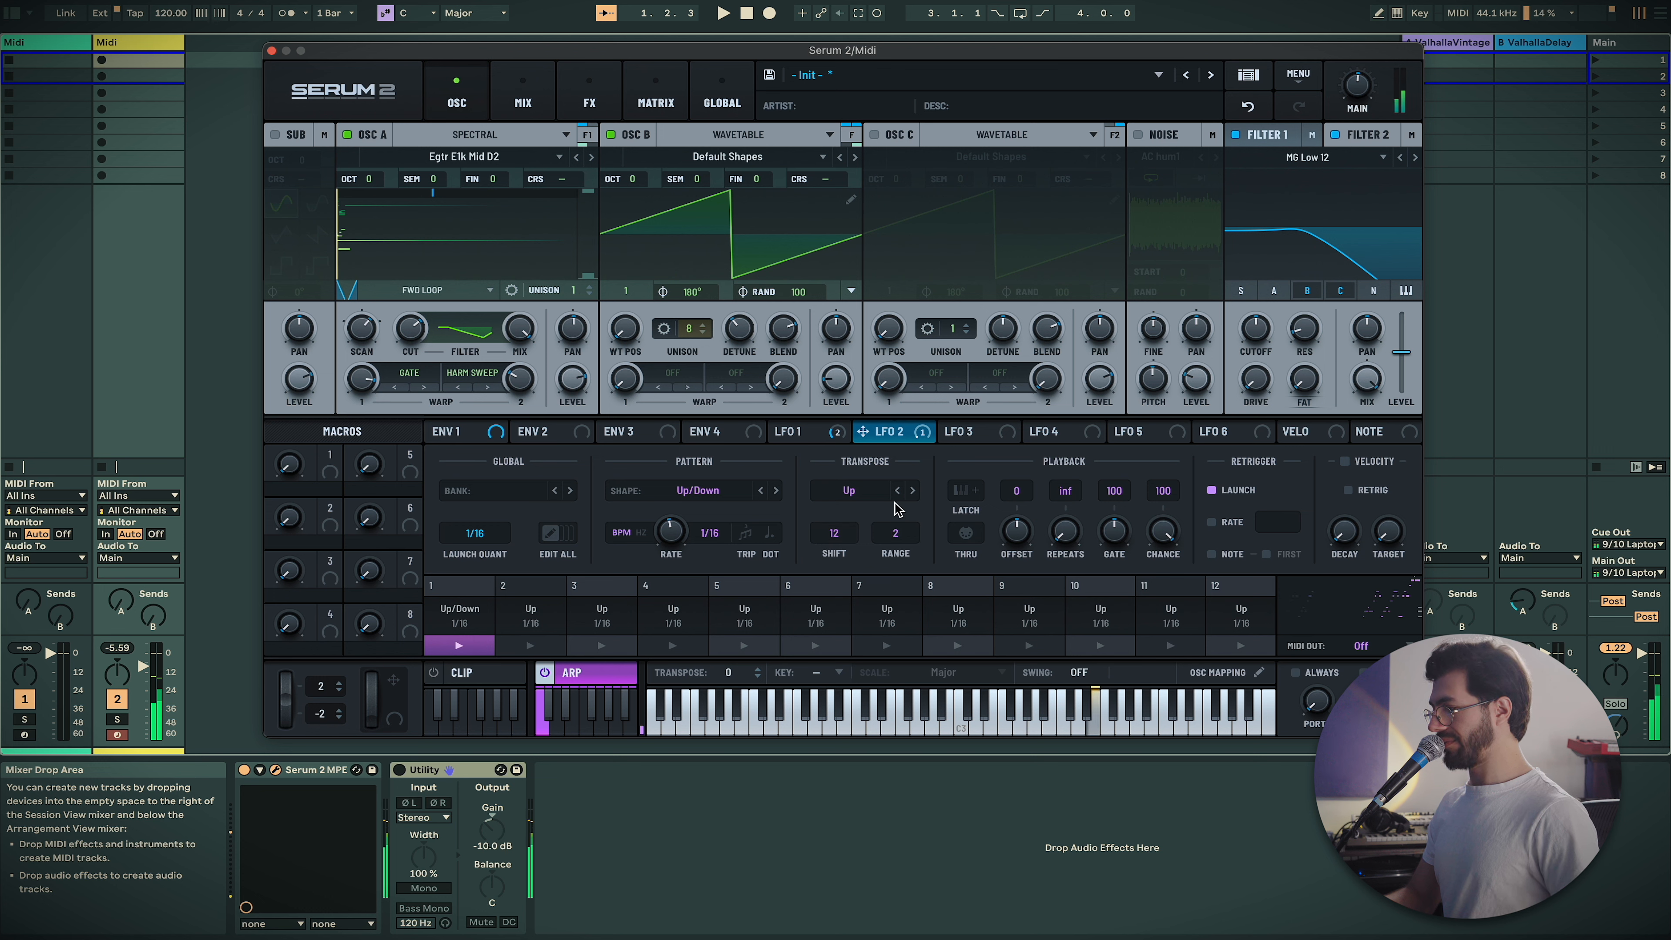
{"action": "left_click", "coordinate": [870, 495]}
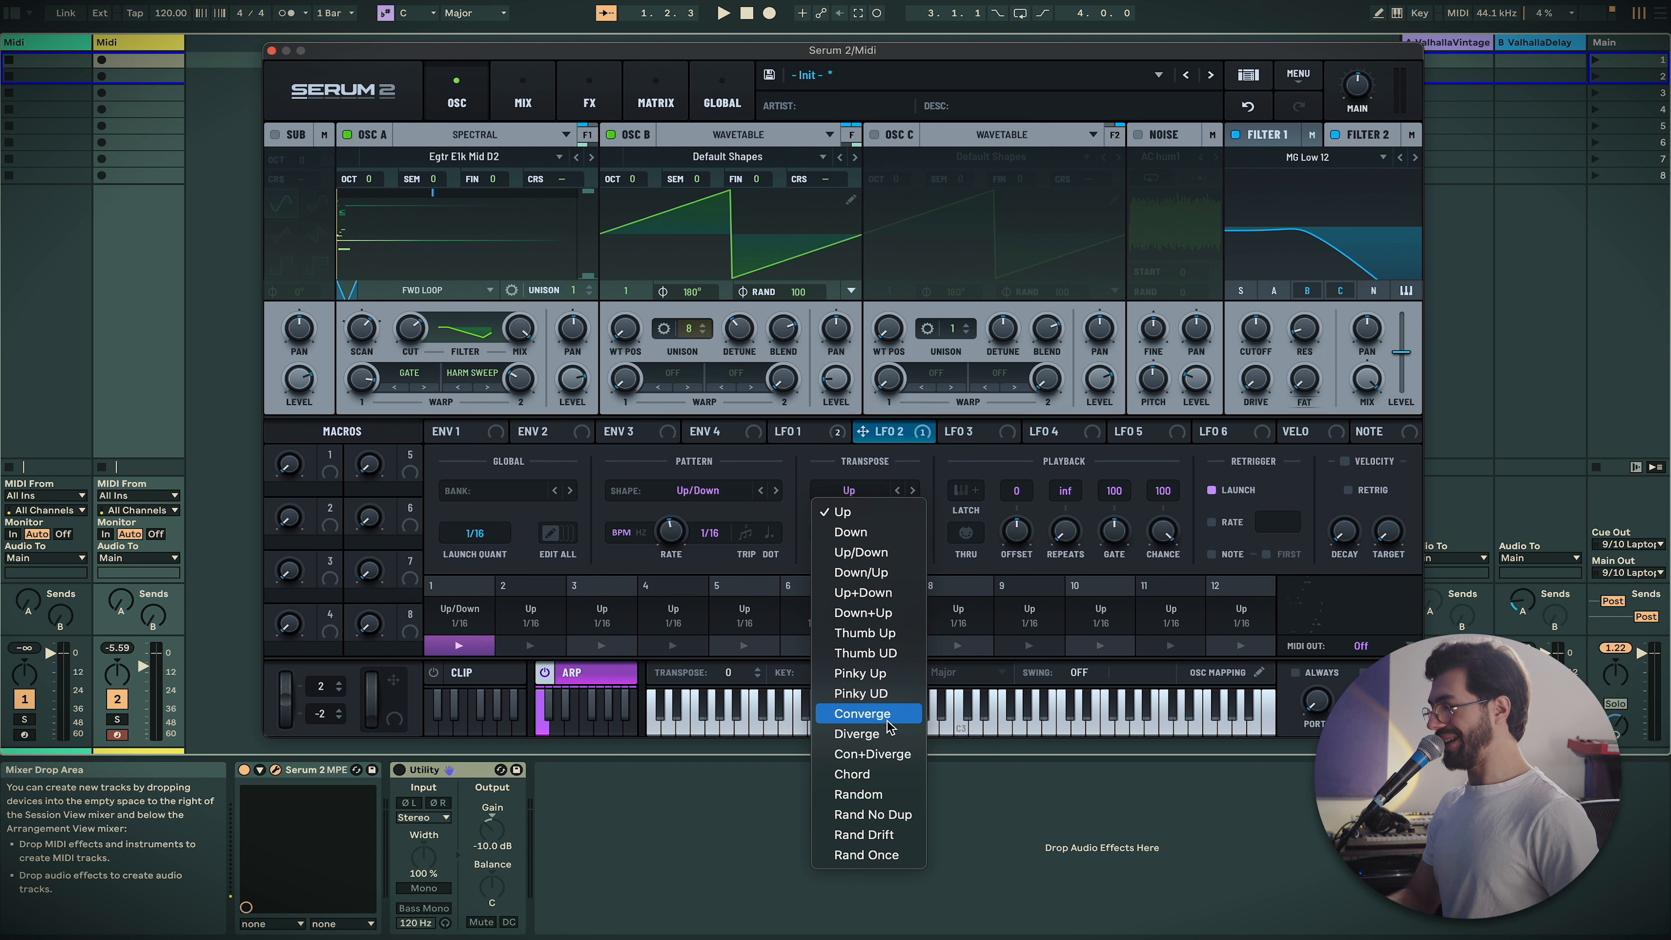
{"action": "left_click", "coordinate": [884, 735]}
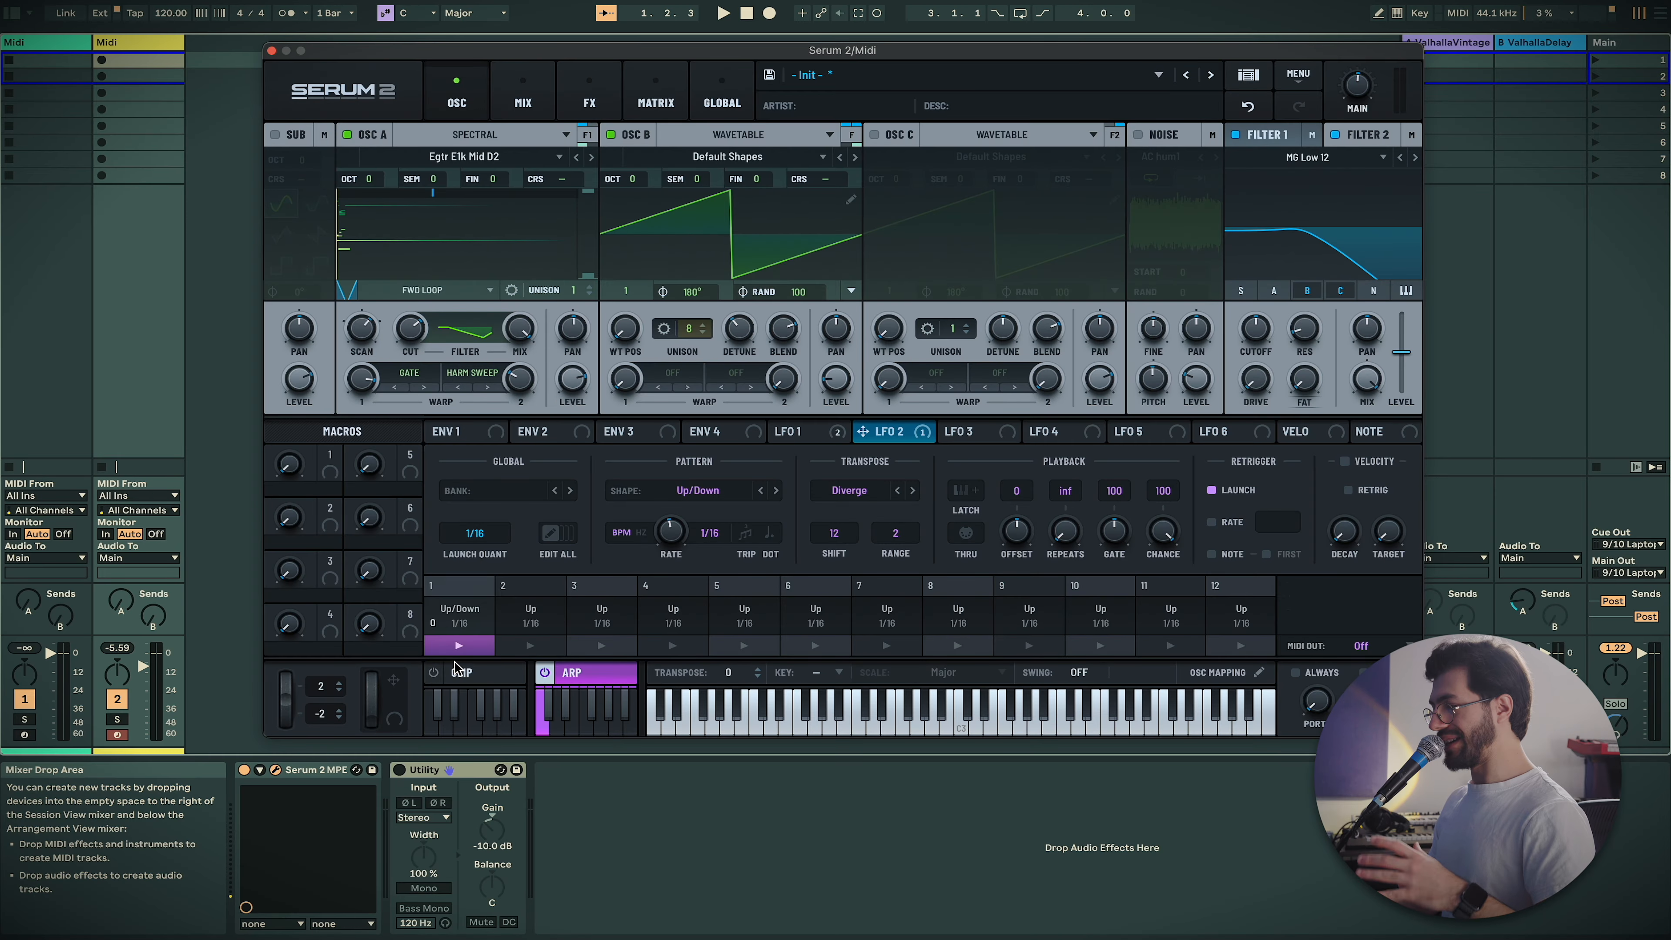
In the clip editor, add C#4, F#3, A3 and C4 notes to Clip 1
{"action": "left_click", "coordinate": [471, 682]}
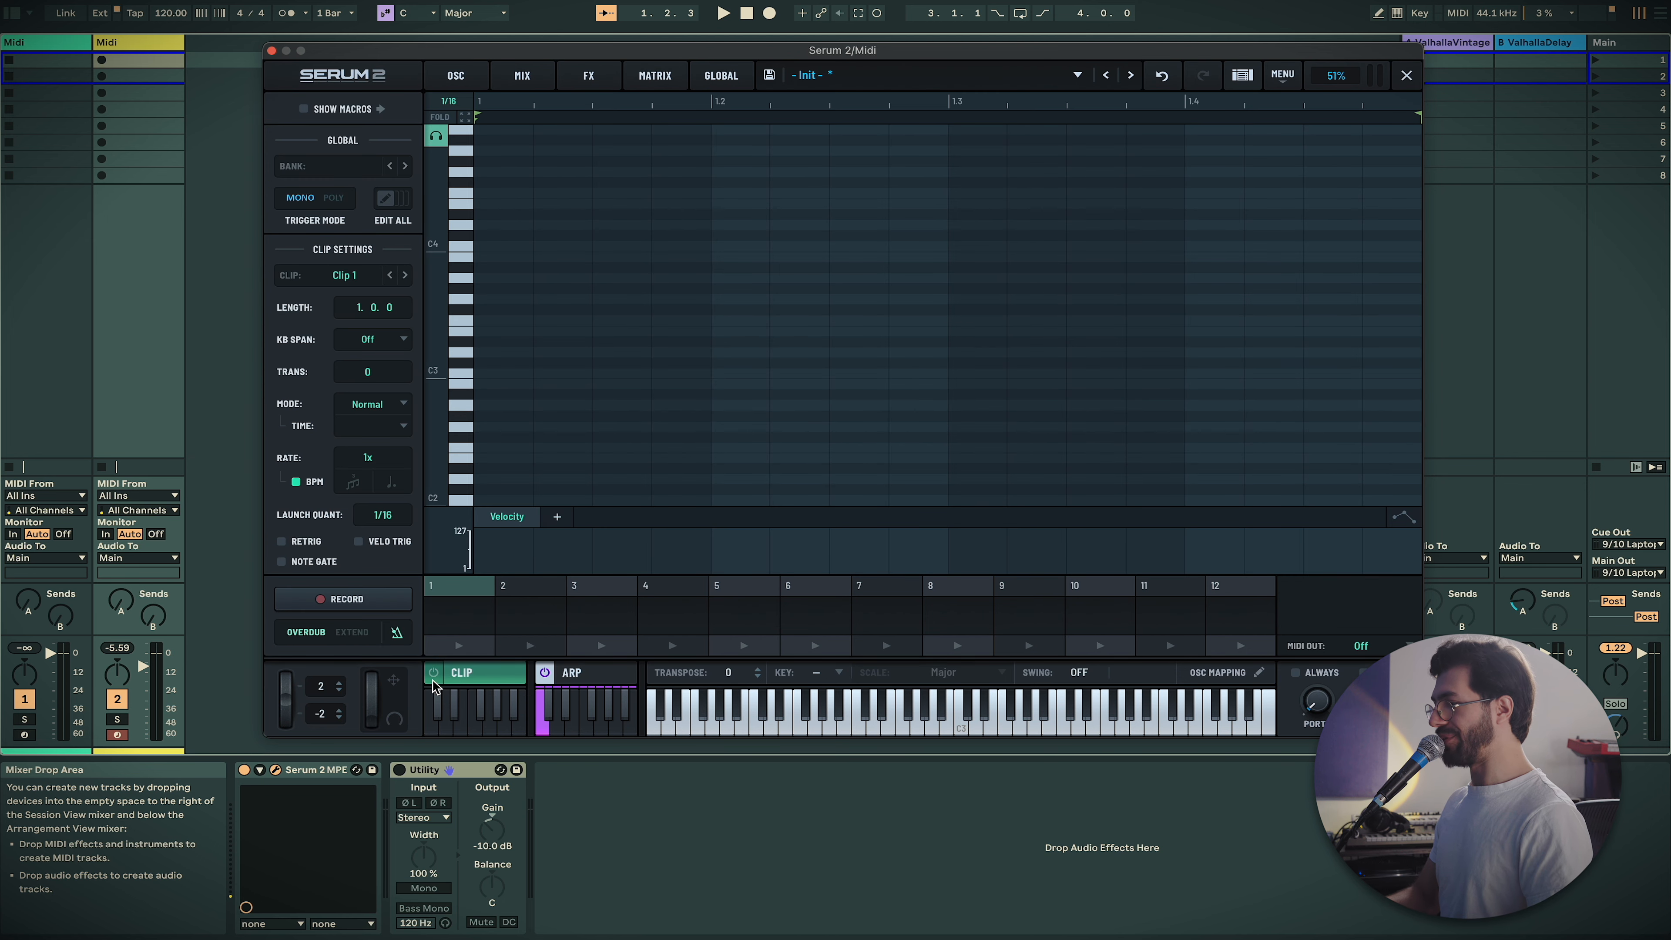
{"action": "left_click_drag", "start_coordinate": [488, 185], "coordinate": [940, 425]}
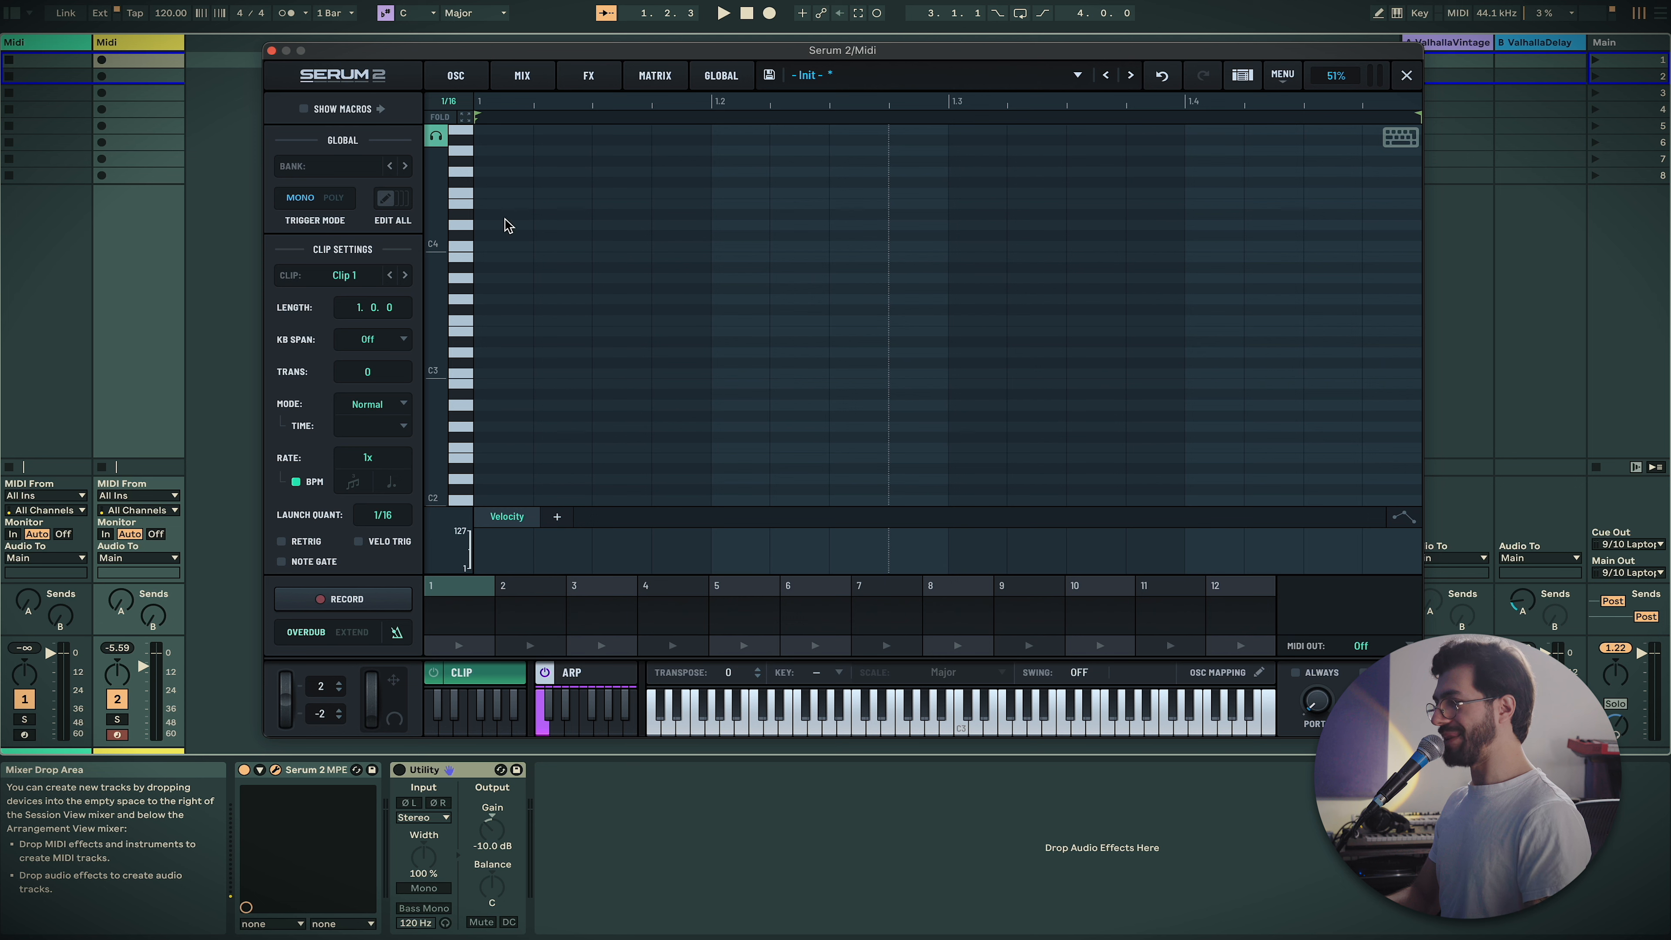
{"action": "left_click", "coordinate": [493, 237]}
{"action": "left_click", "coordinate": [656, 309]}
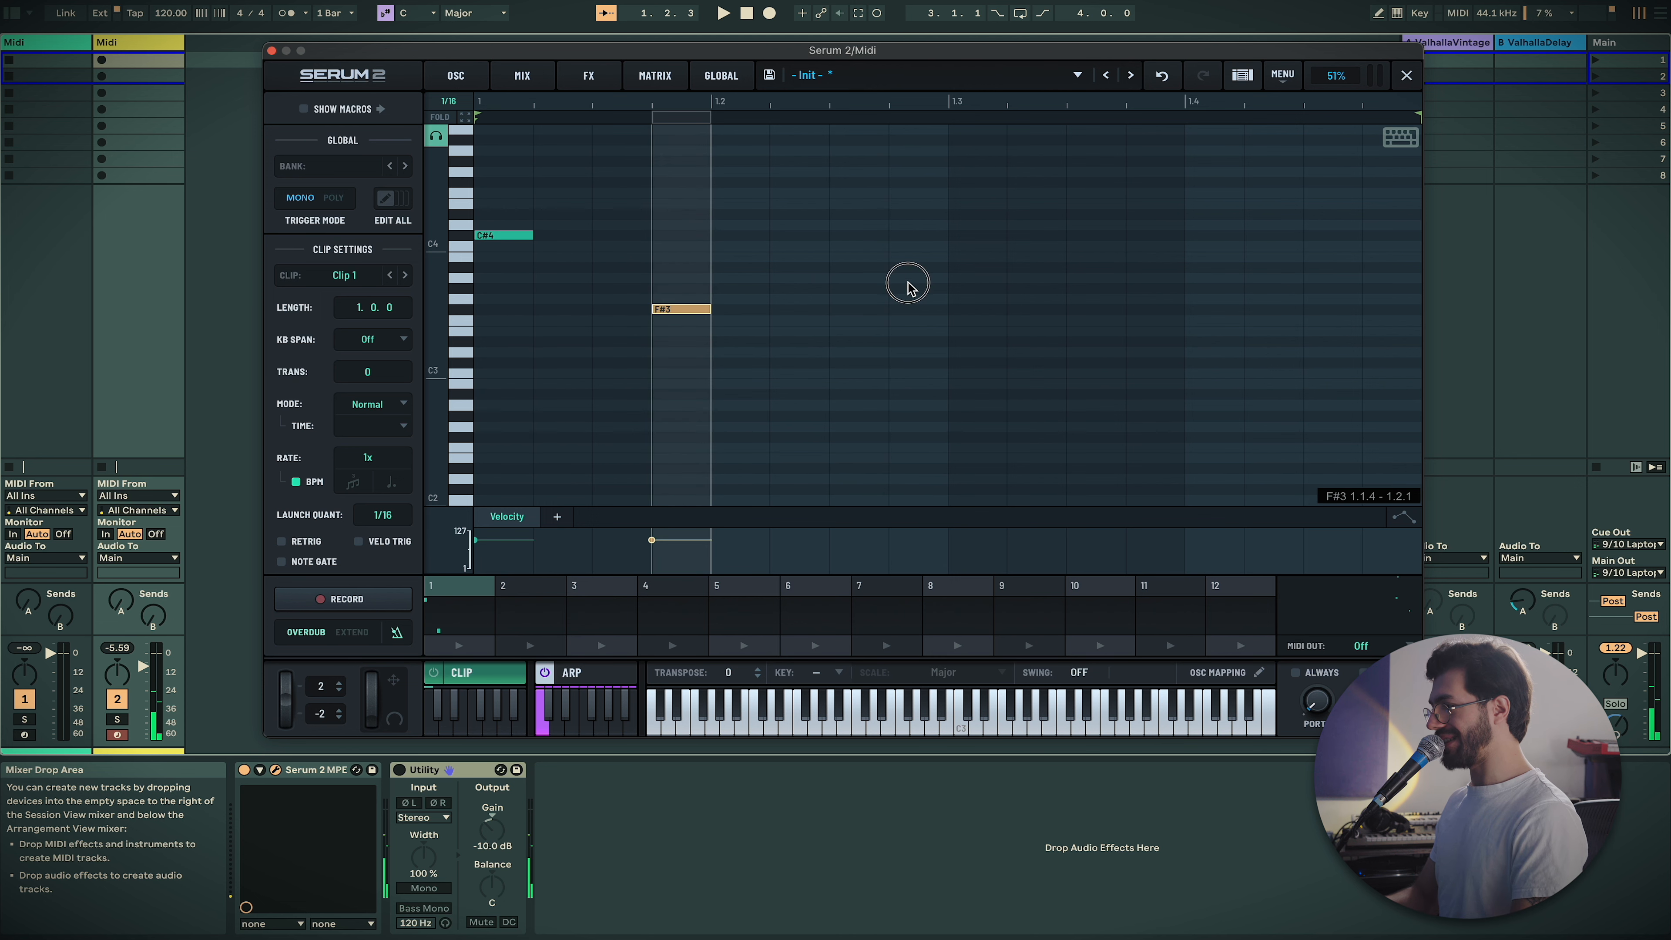
{"action": "left_click", "coordinate": [900, 277]}
{"action": "left_click", "coordinate": [1070, 246]}
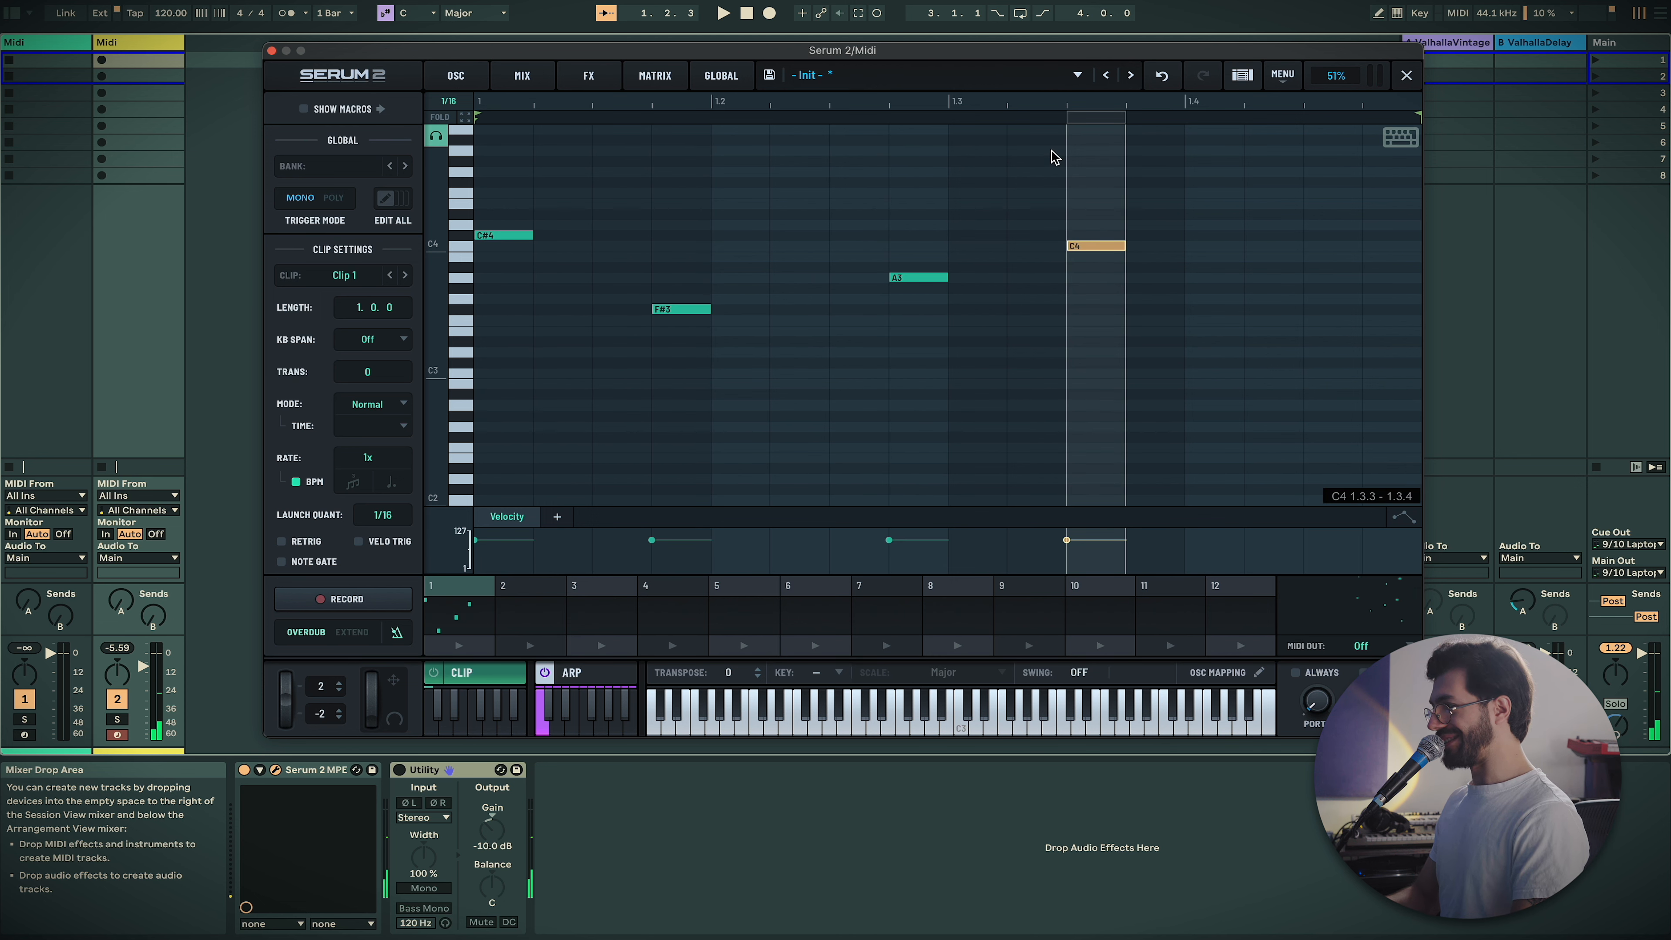
Play Clip 1, add an F#4 note at beat 1.4.3, and return to the arpeggiator
{"action": "left_click", "coordinate": [468, 648]}
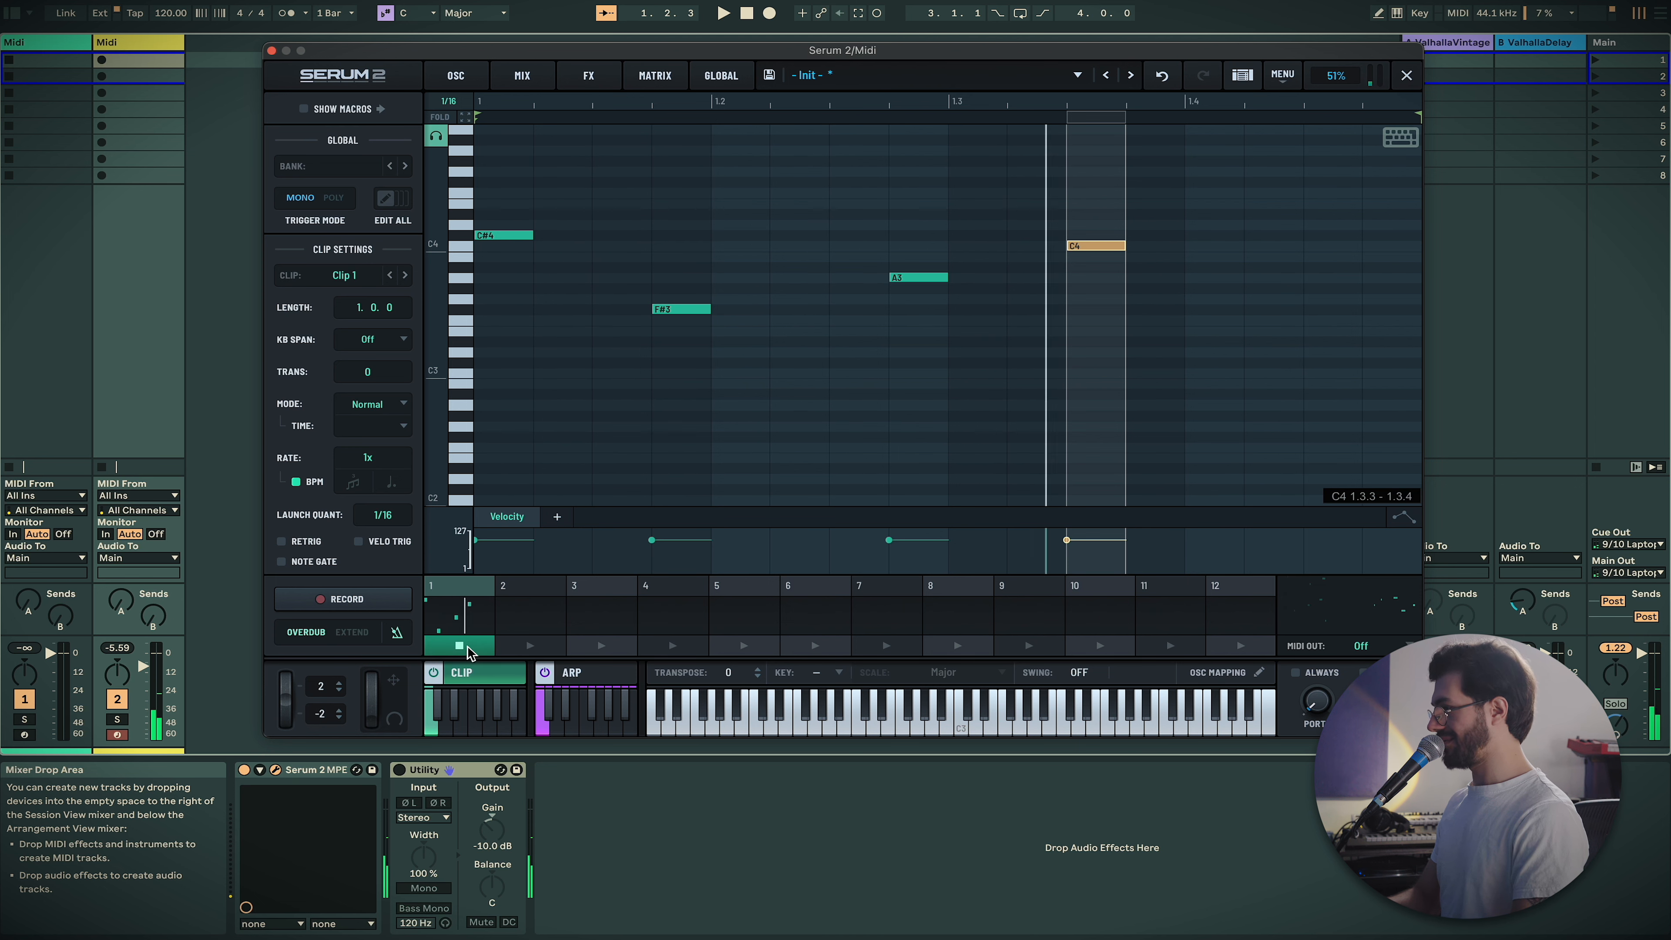
{"action": "left_click", "coordinate": [1340, 191]}
{"action": "left_click", "coordinate": [1338, 185]}
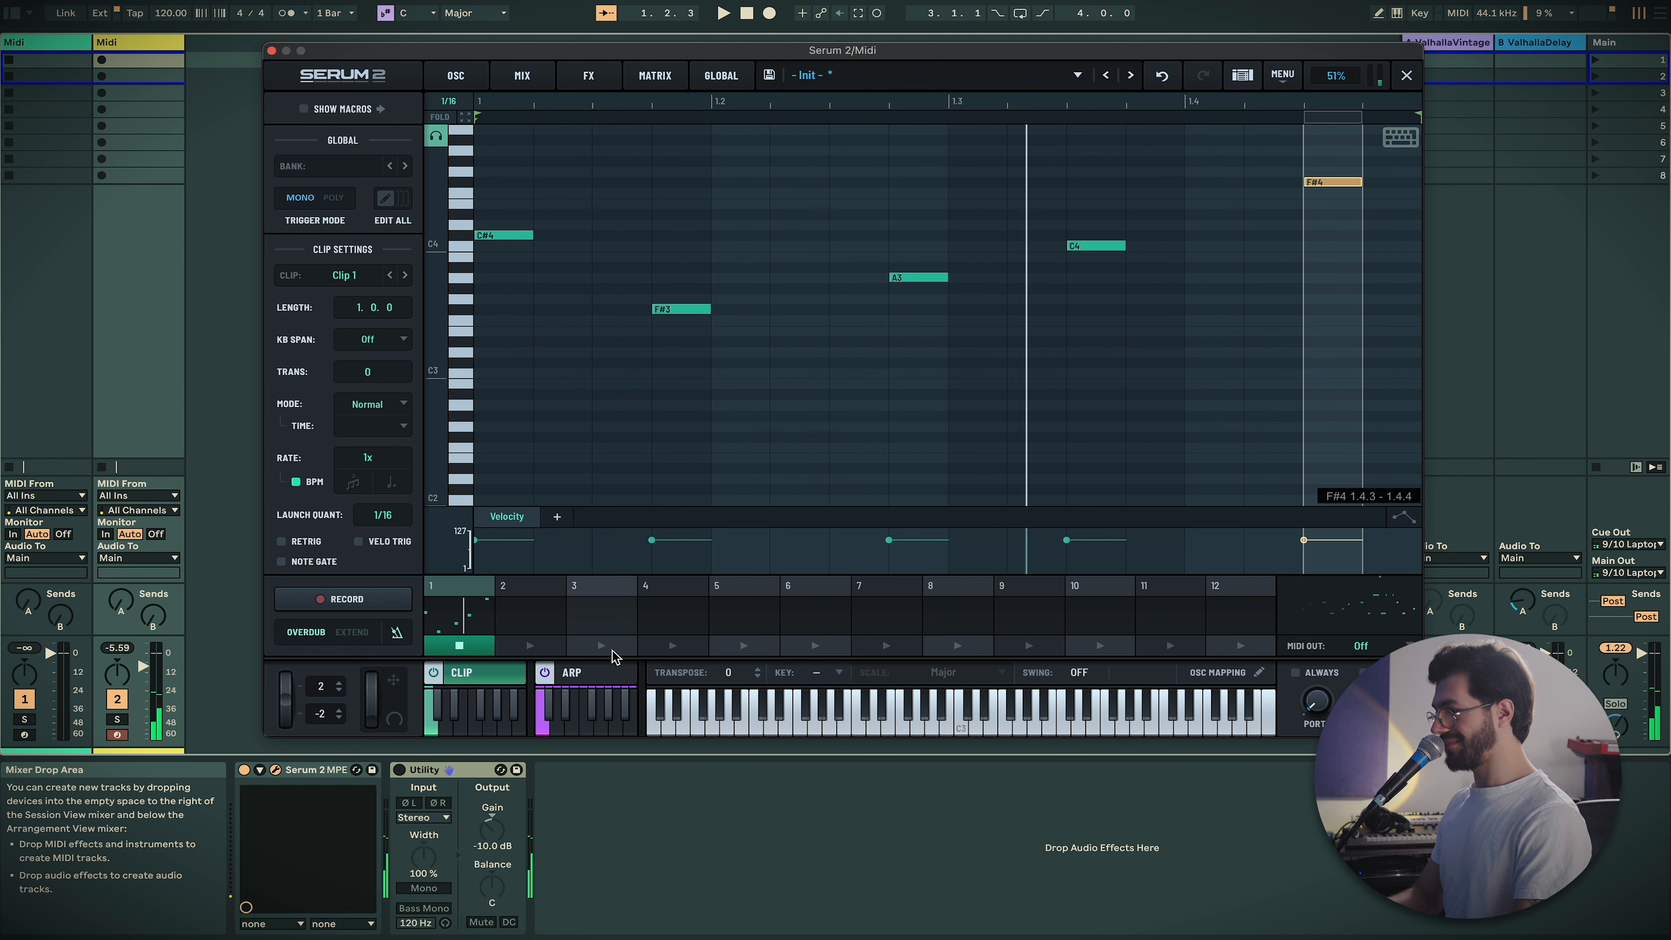
{"action": "left_click", "coordinate": [592, 673]}
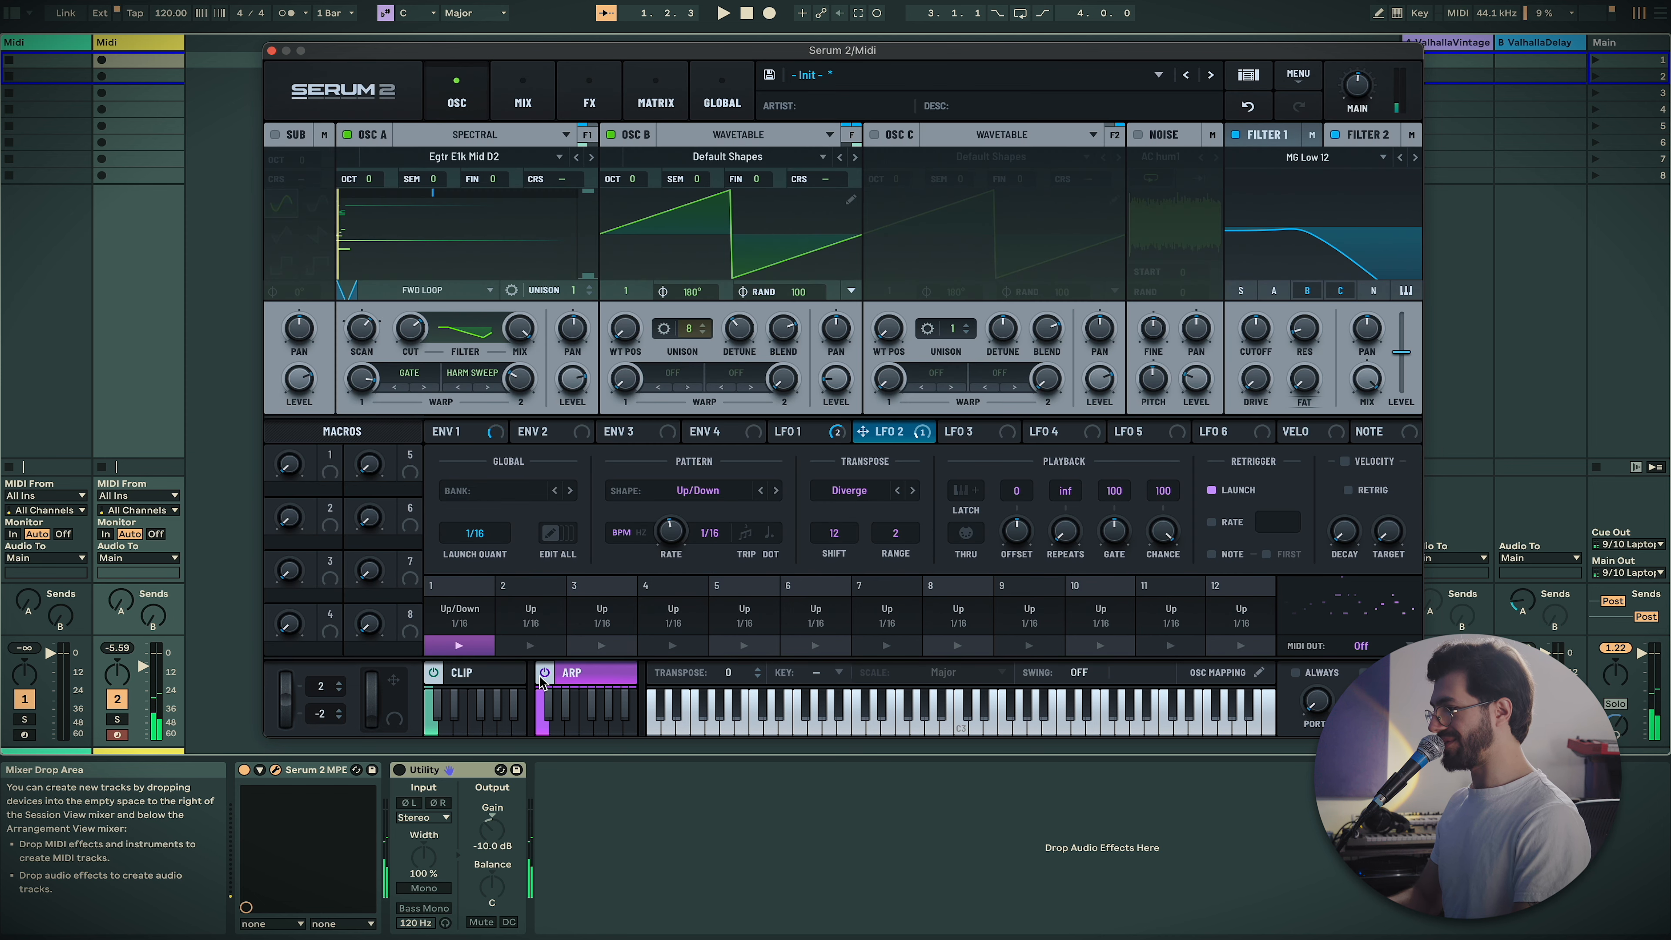
Select all five clip notes and lengthen them
{"action": "left_click", "coordinate": [474, 673]}
{"action": "left_click_drag", "start_coordinate": [1379, 457], "coordinate": [479, 150]}
{"action": "left_click_drag", "start_coordinate": [531, 235], "coordinate": [1308, 247]}
{"action": "left_click", "coordinate": [1180, 488]}
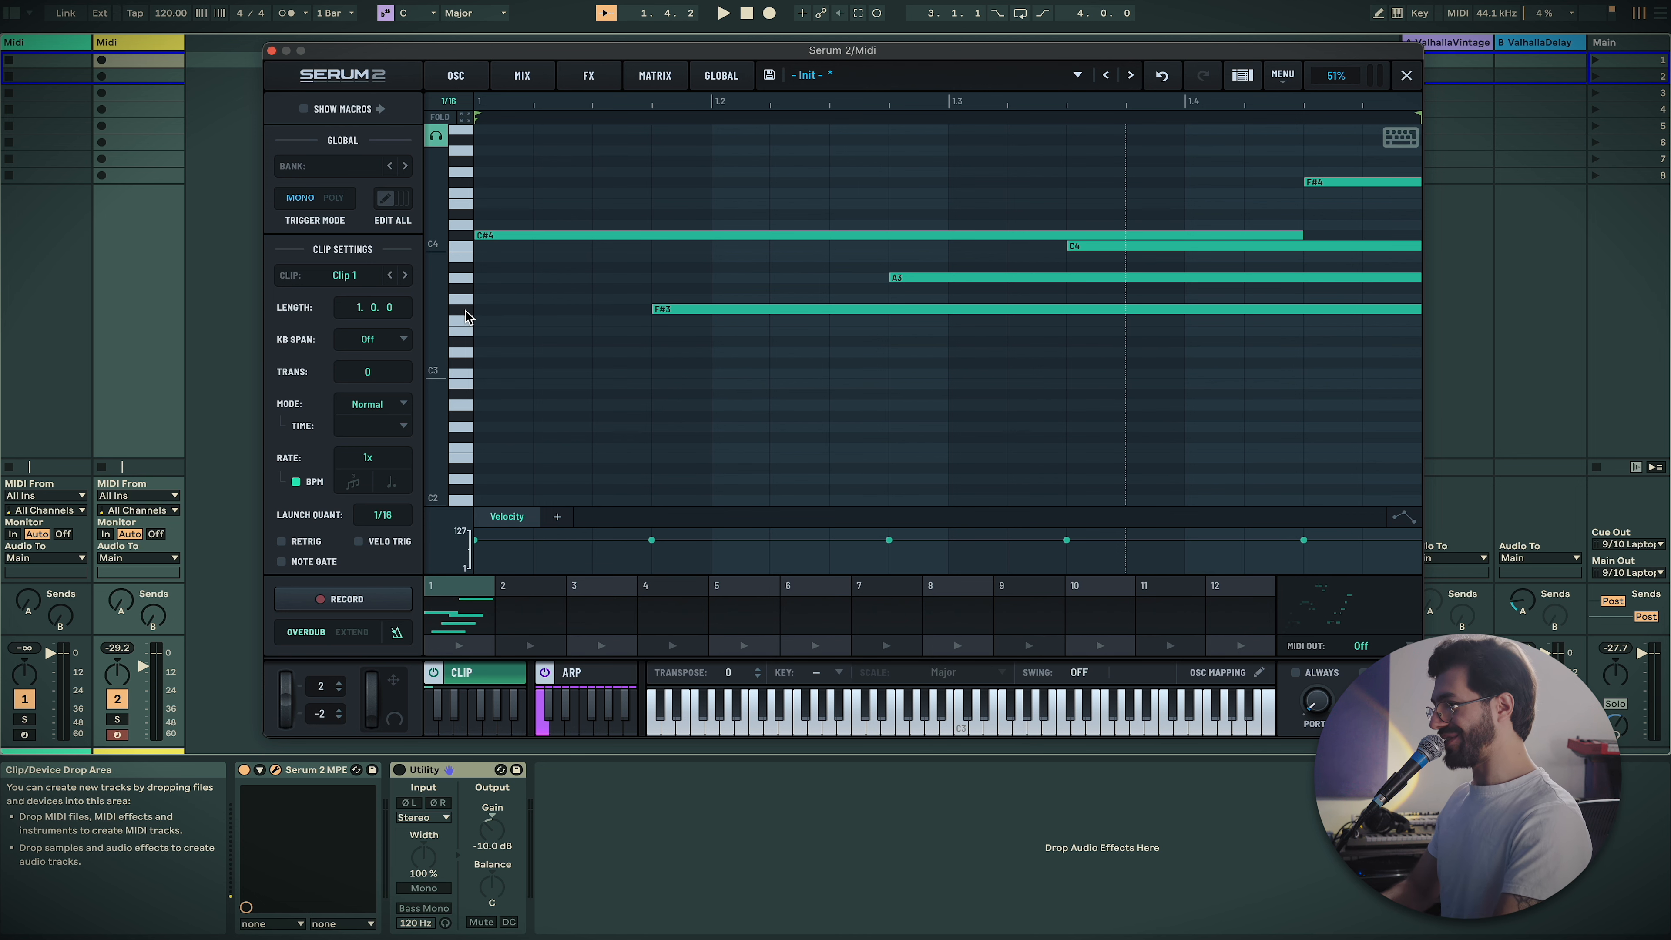
Audition presets in the browser: 808 - Diesel, Analog Bells and BA - Fonk
{"action": "left_click", "coordinate": [1079, 75]}
{"action": "left_click", "coordinate": [1079, 75]}
{"action": "left_click", "coordinate": [1242, 75]}
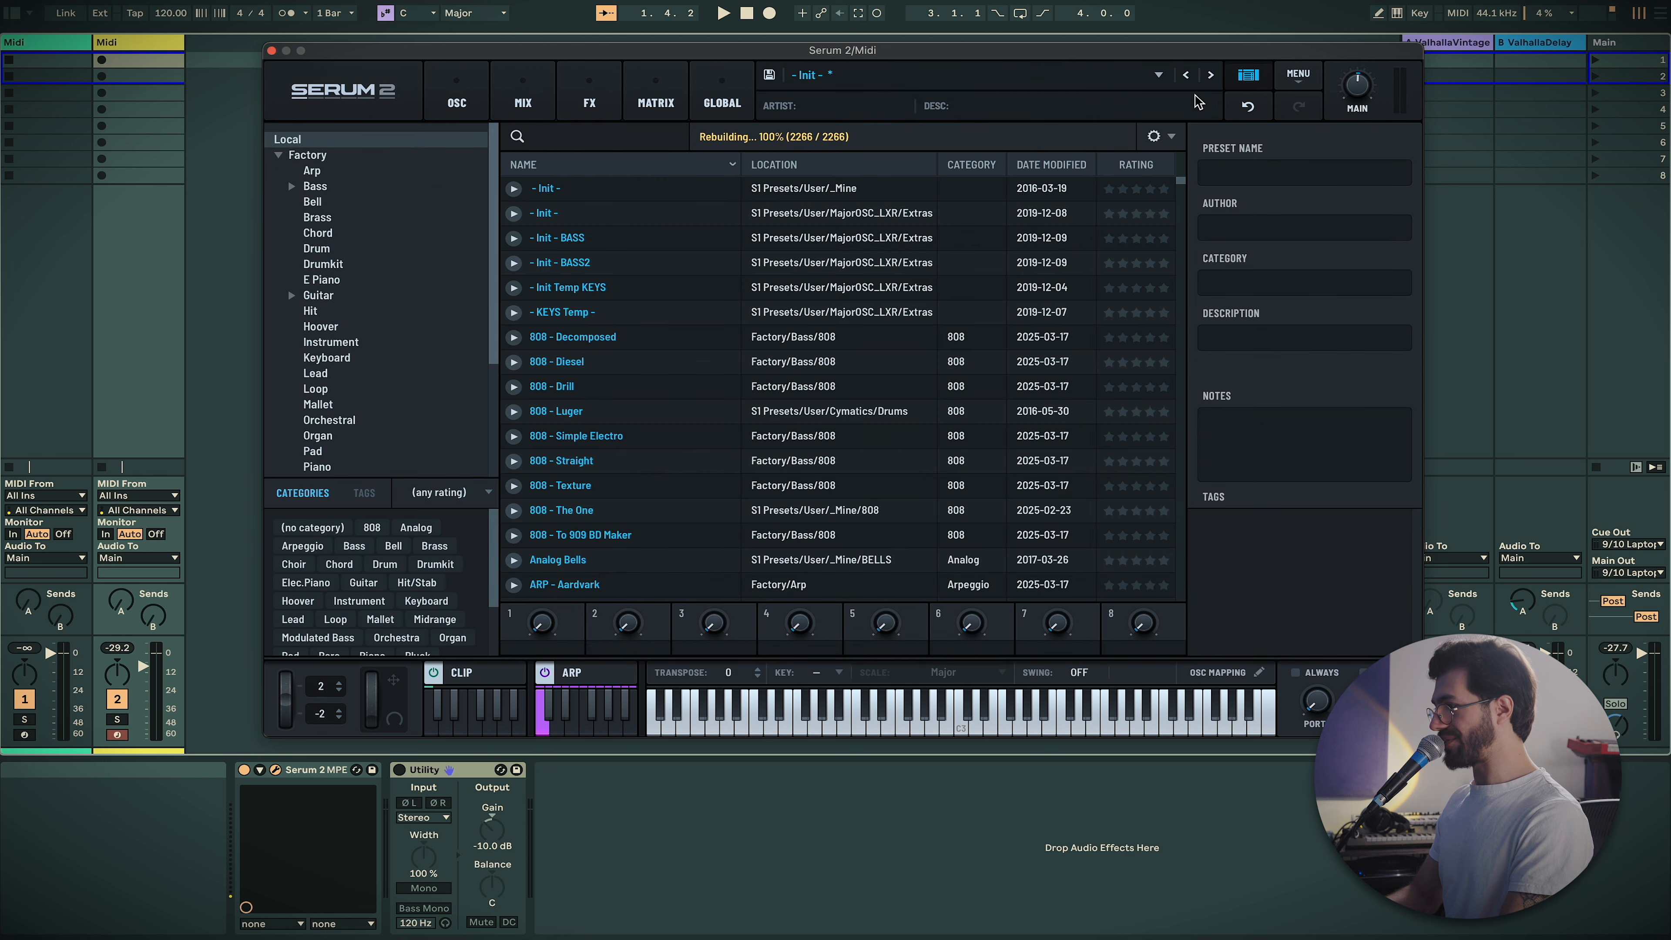
{"action": "left_click", "coordinate": [532, 366]}
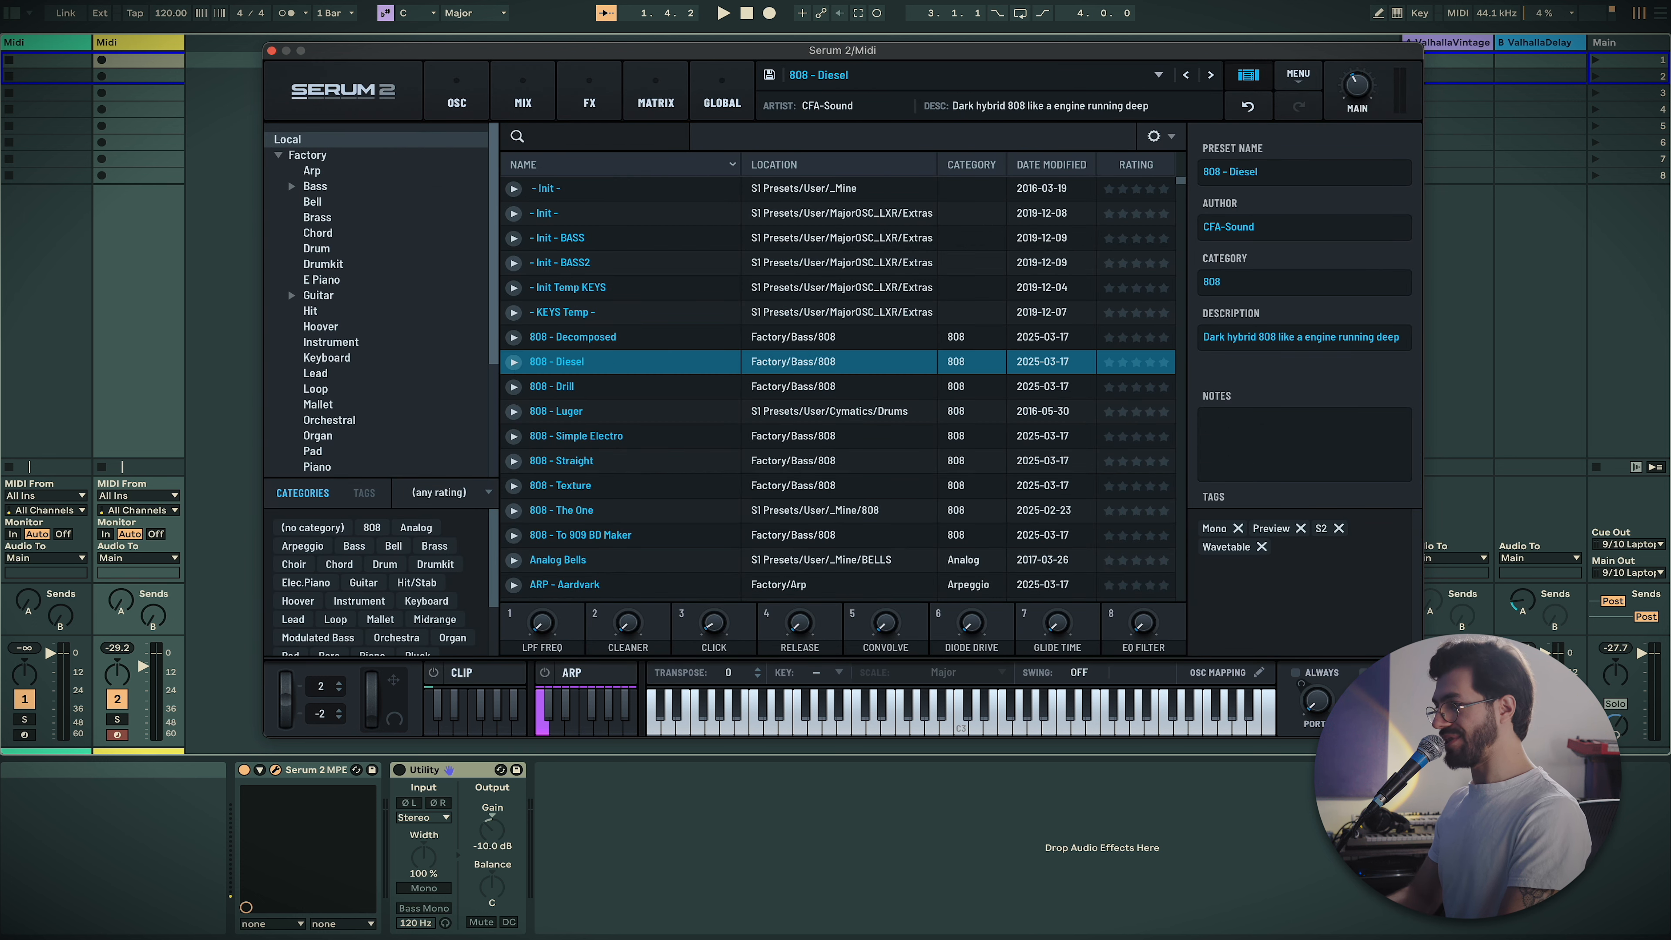
{"action": "left_click", "coordinate": [514, 361]}
{"action": "scroll", "coordinate": [517, 395], "scroll_direction": "down", "scroll_amount": 4}
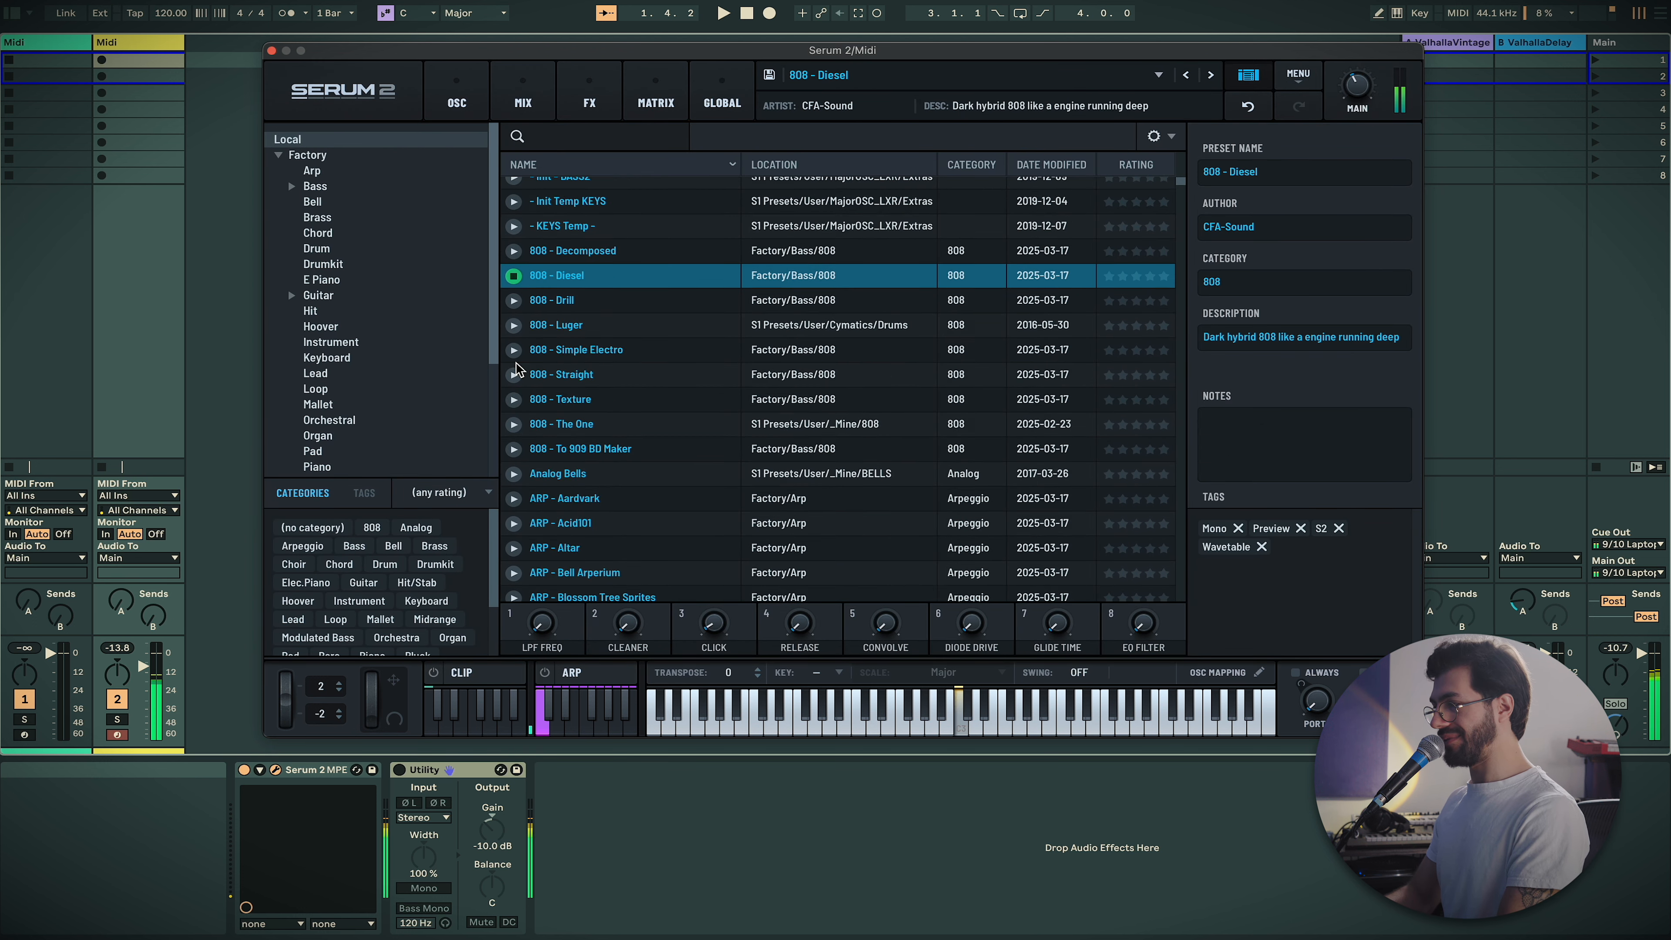
{"action": "left_click", "coordinate": [515, 393]}
{"action": "scroll", "coordinate": [516, 393], "scroll_direction": "down", "scroll_amount": 10}
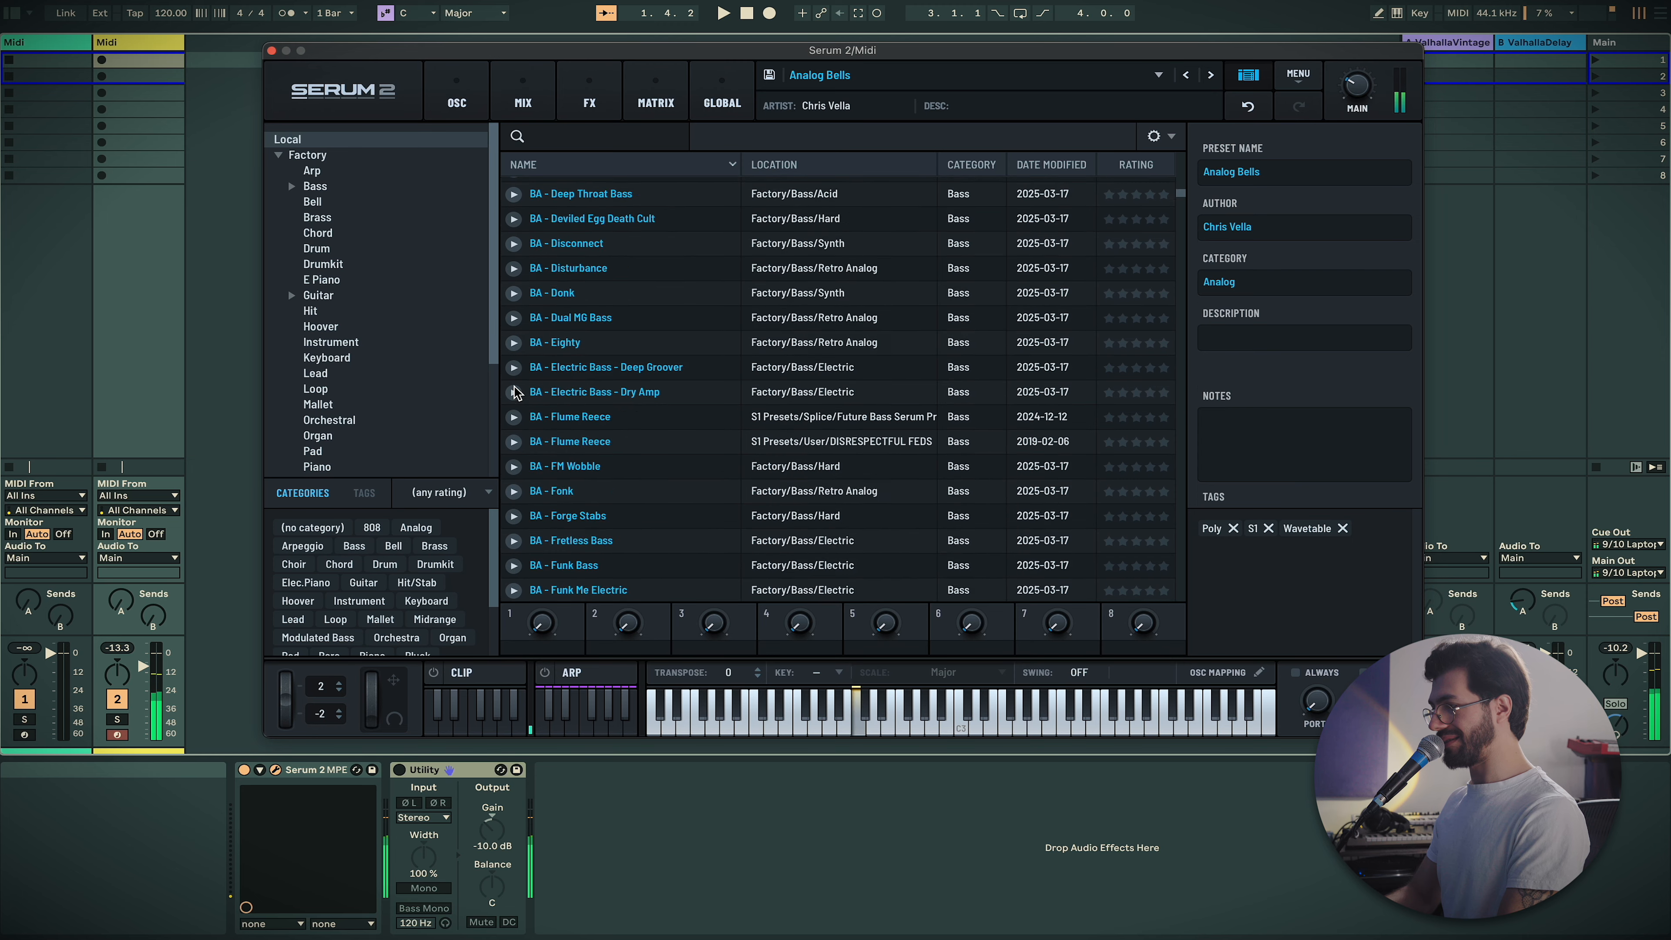
{"action": "left_click", "coordinate": [514, 388]}
Audition BA - TalkBass and BA DIE for you [JL], then close the preset browser
{"action": "scroll", "coordinate": [516, 391], "scroll_direction": "down", "scroll_amount": 3}
{"action": "scroll", "coordinate": [516, 391], "scroll_direction": "down", "scroll_amount": 10}
{"action": "left_click", "coordinate": [514, 388]}
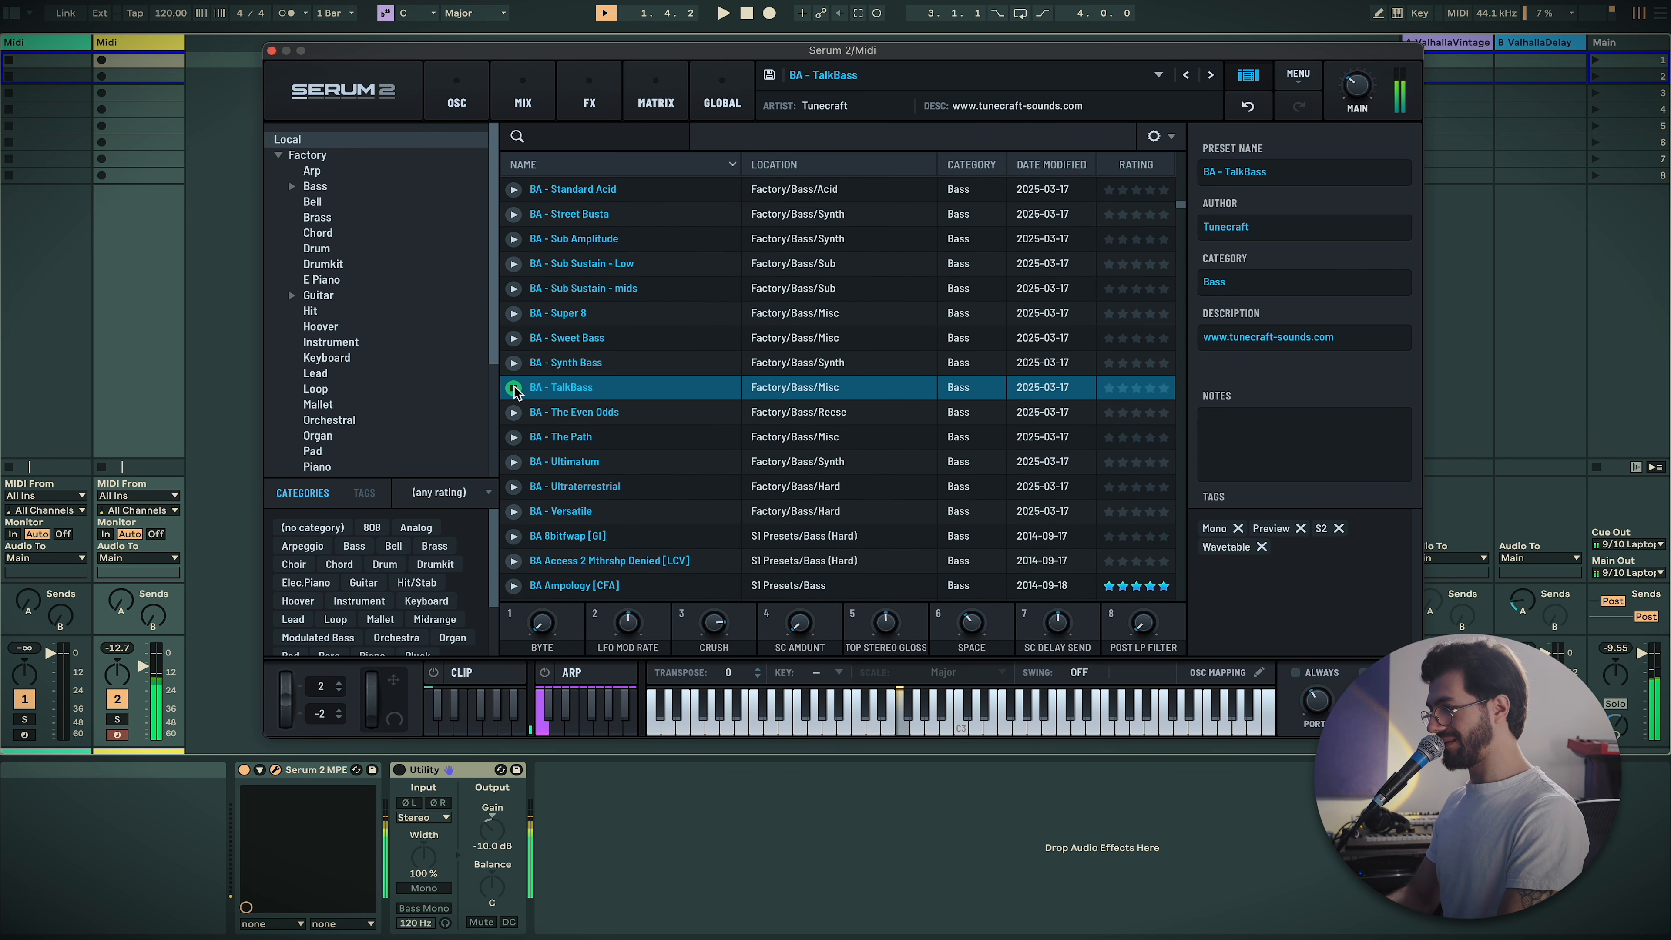
{"action": "scroll", "coordinate": [516, 391], "scroll_direction": "down", "scroll_amount": 5}
{"action": "left_click", "coordinate": [514, 387]}
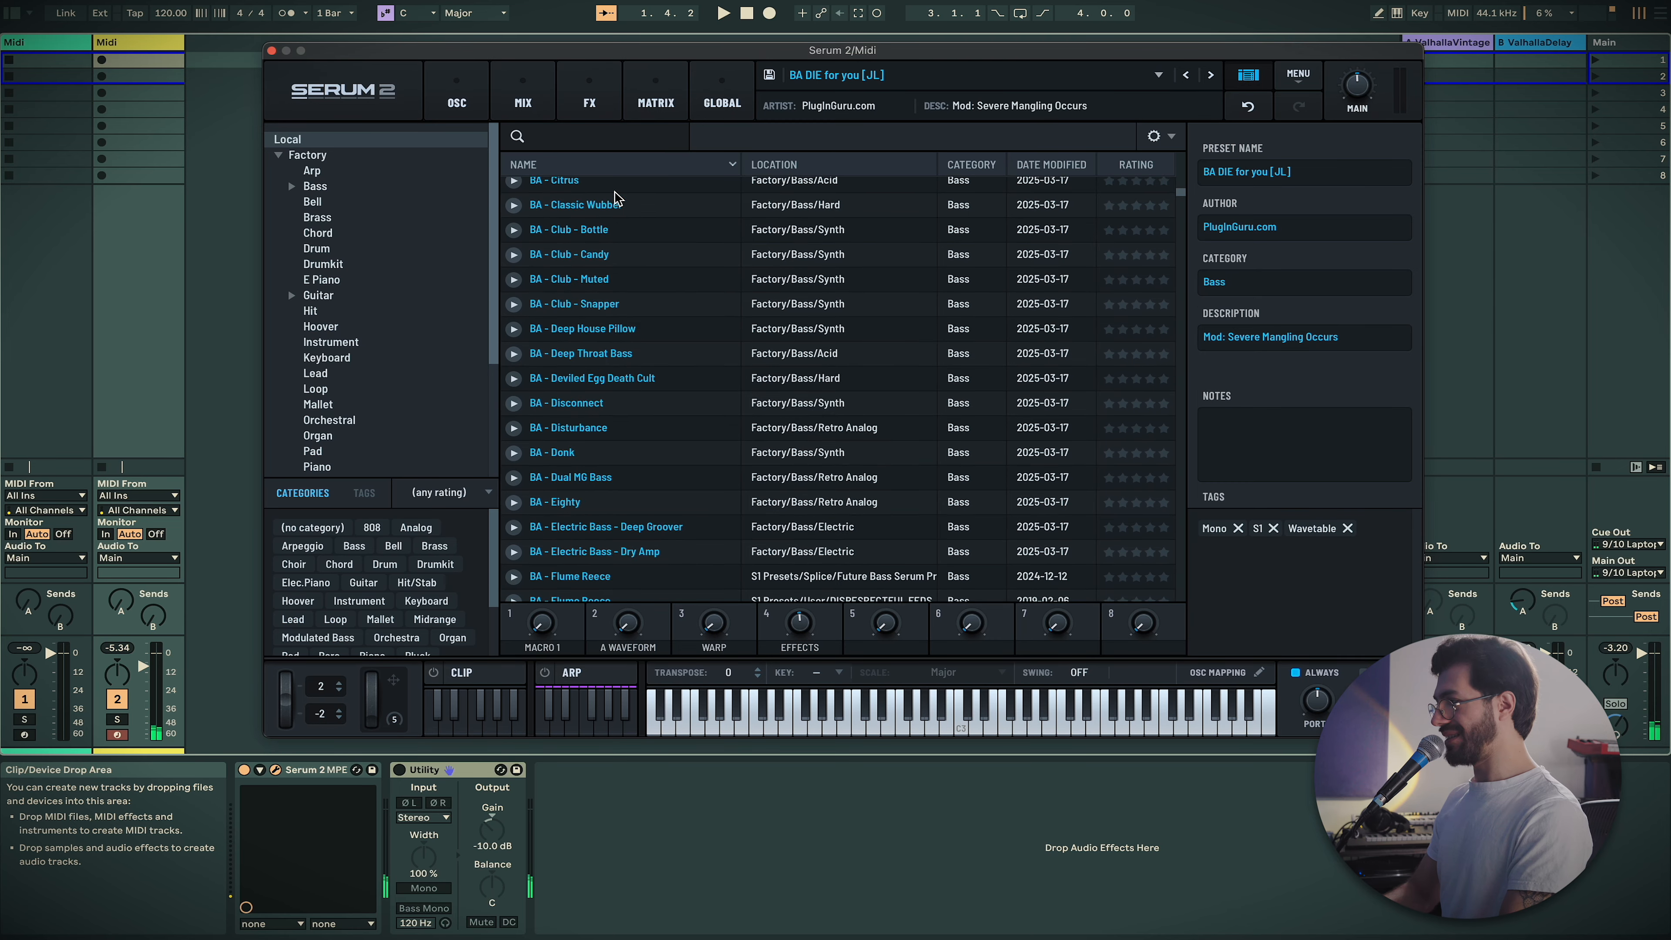
{"action": "scroll", "coordinate": [615, 197], "scroll_direction": "up", "scroll_amount": 10}
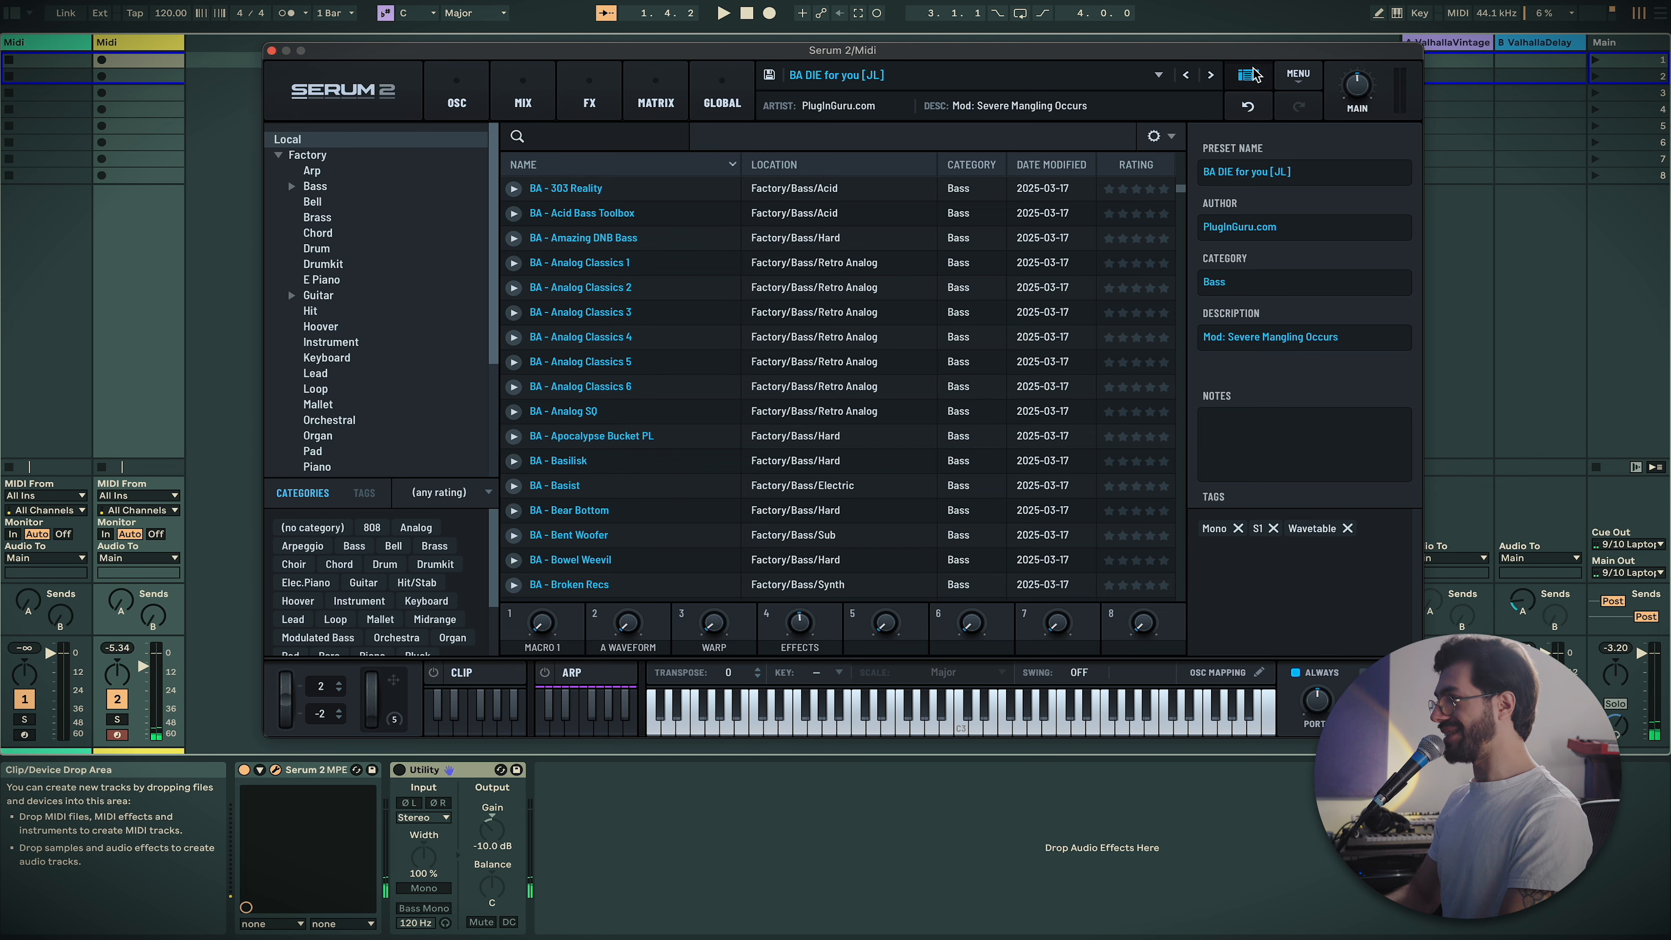
{"action": "left_click", "coordinate": [1252, 74]}
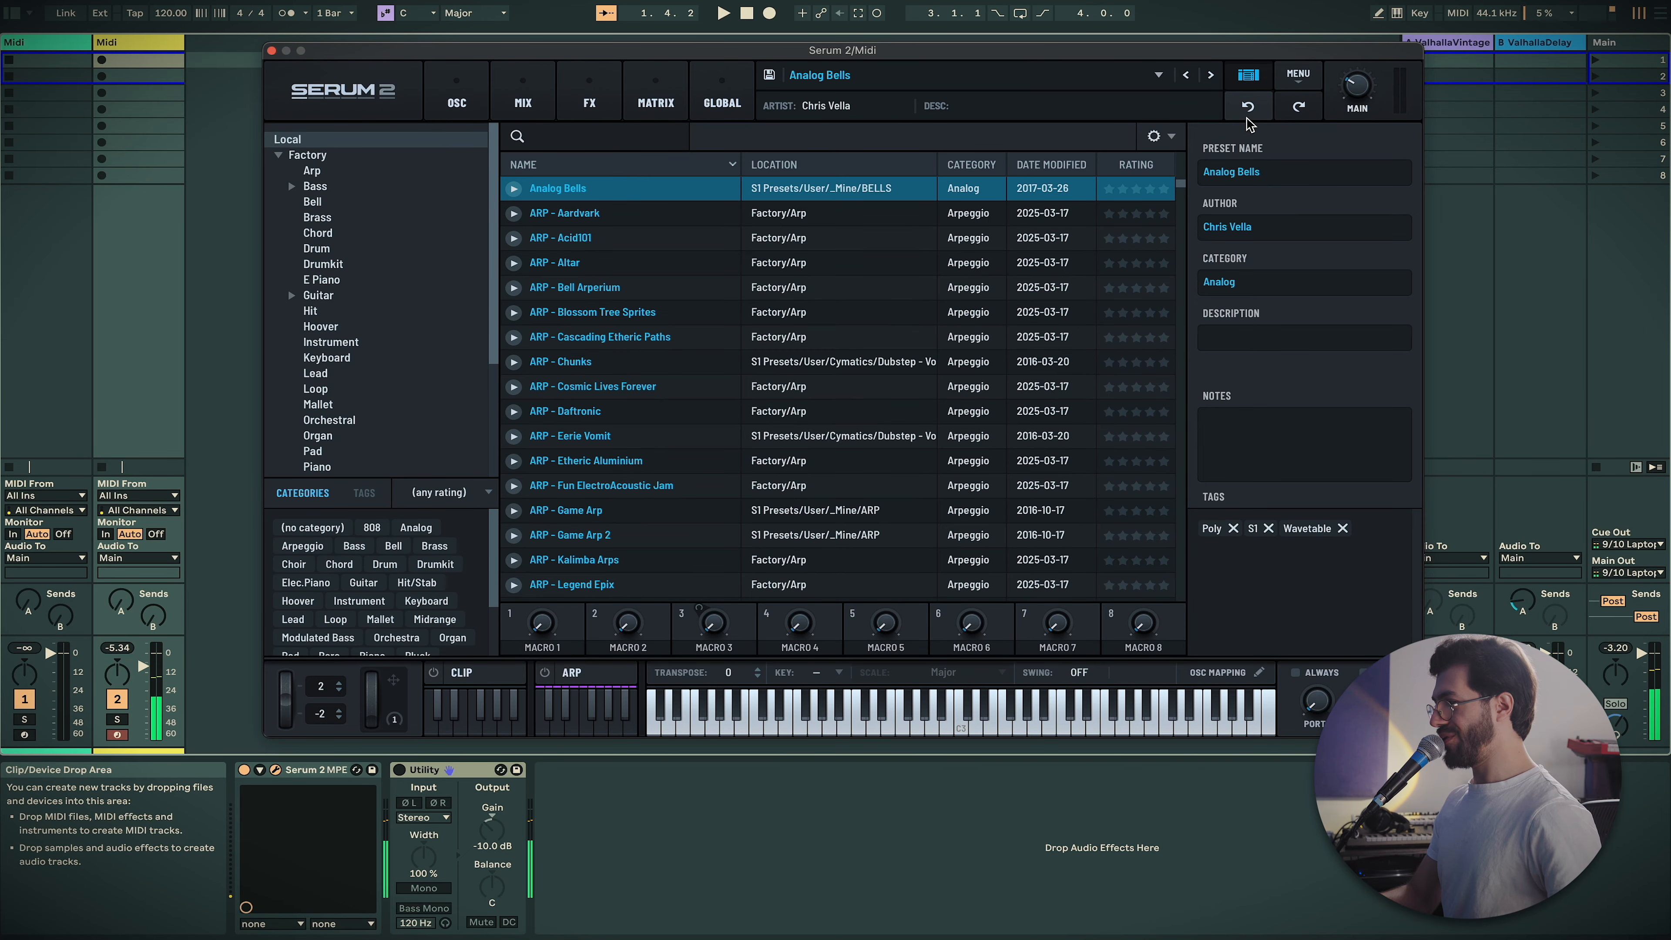
{"action": "left_click", "coordinate": [1250, 79]}
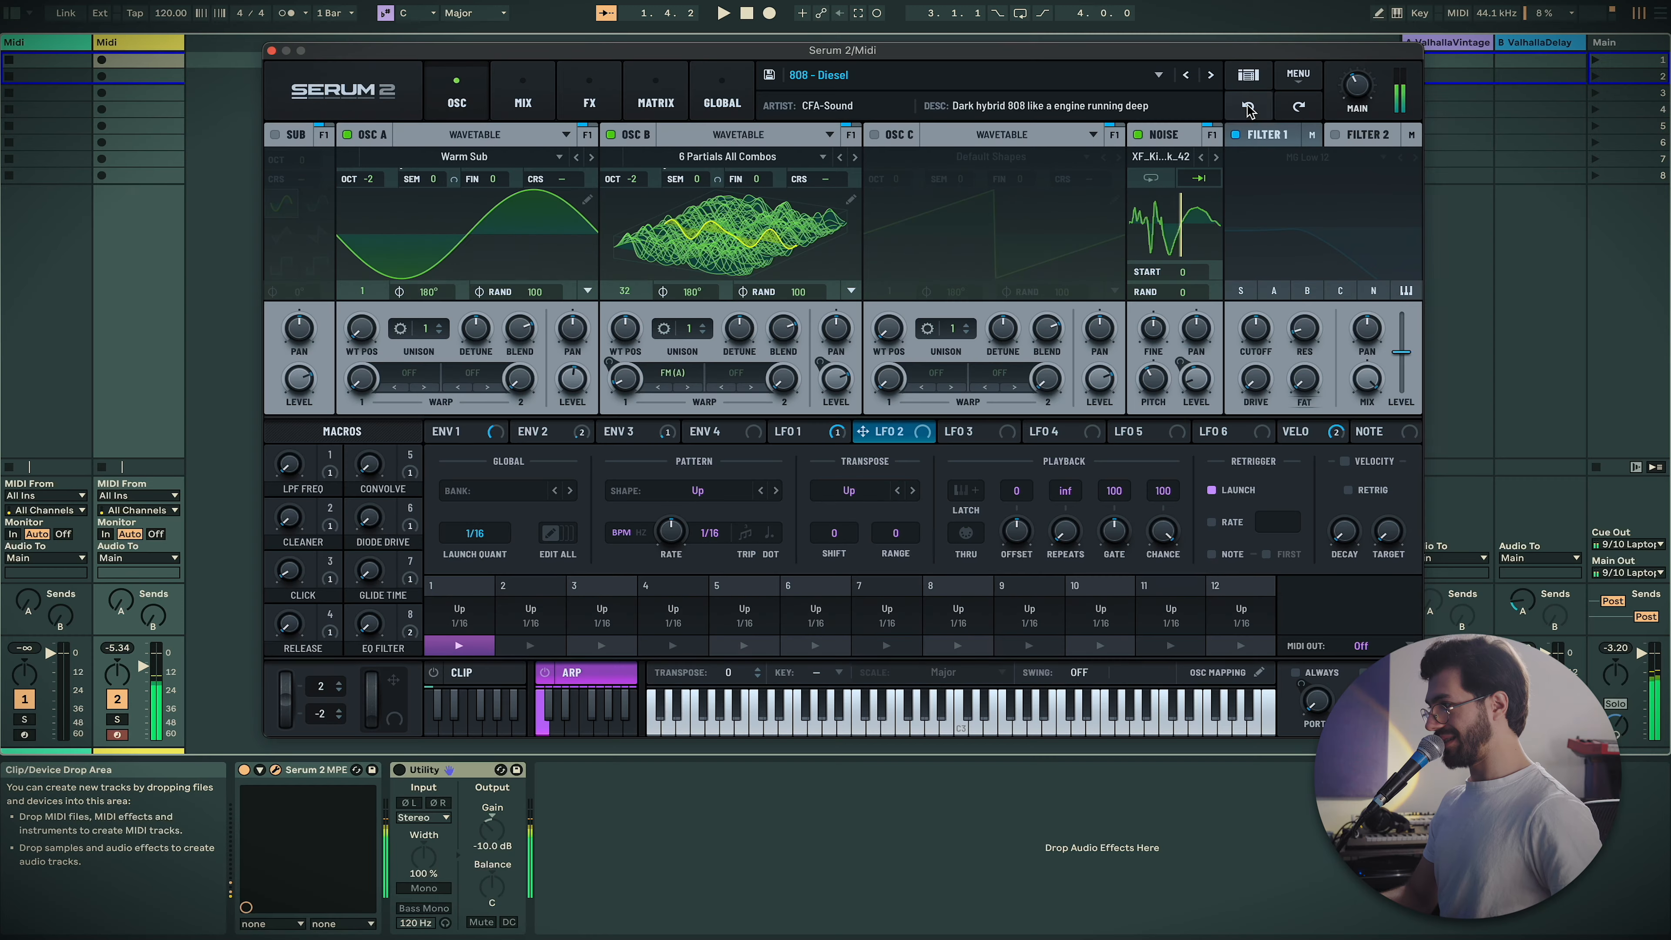
Undo back to the custom Init patch and bring the envelope and LFO panel back
{"action": "left_click", "coordinate": [1249, 107]}
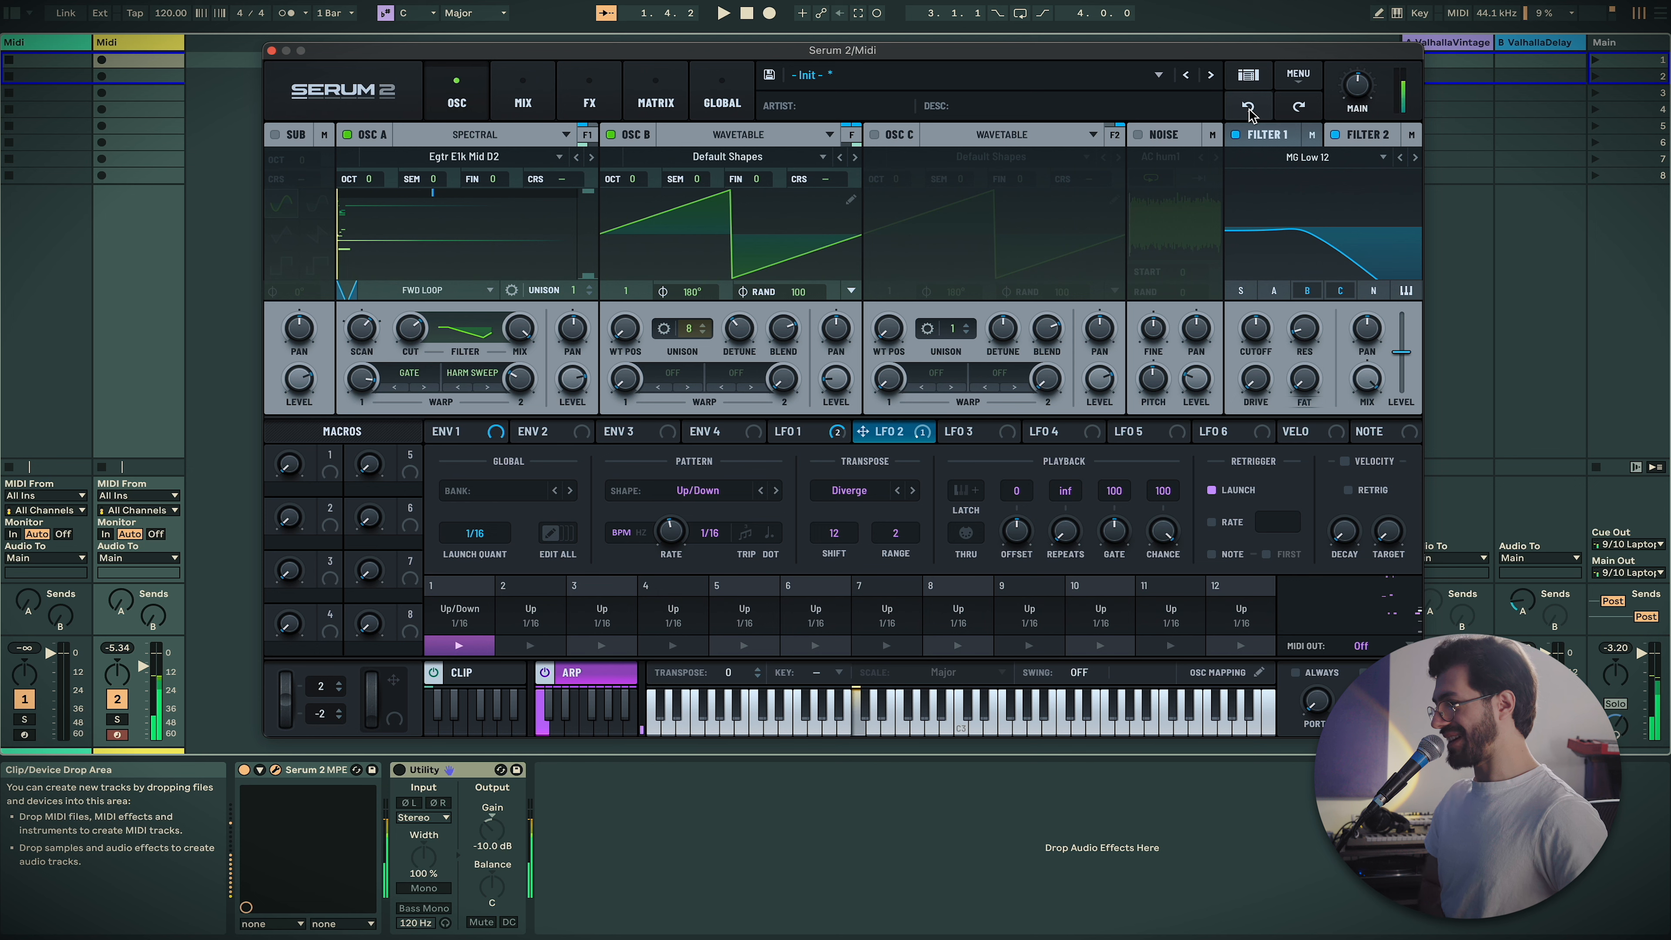
{"action": "left_click", "coordinate": [542, 674]}
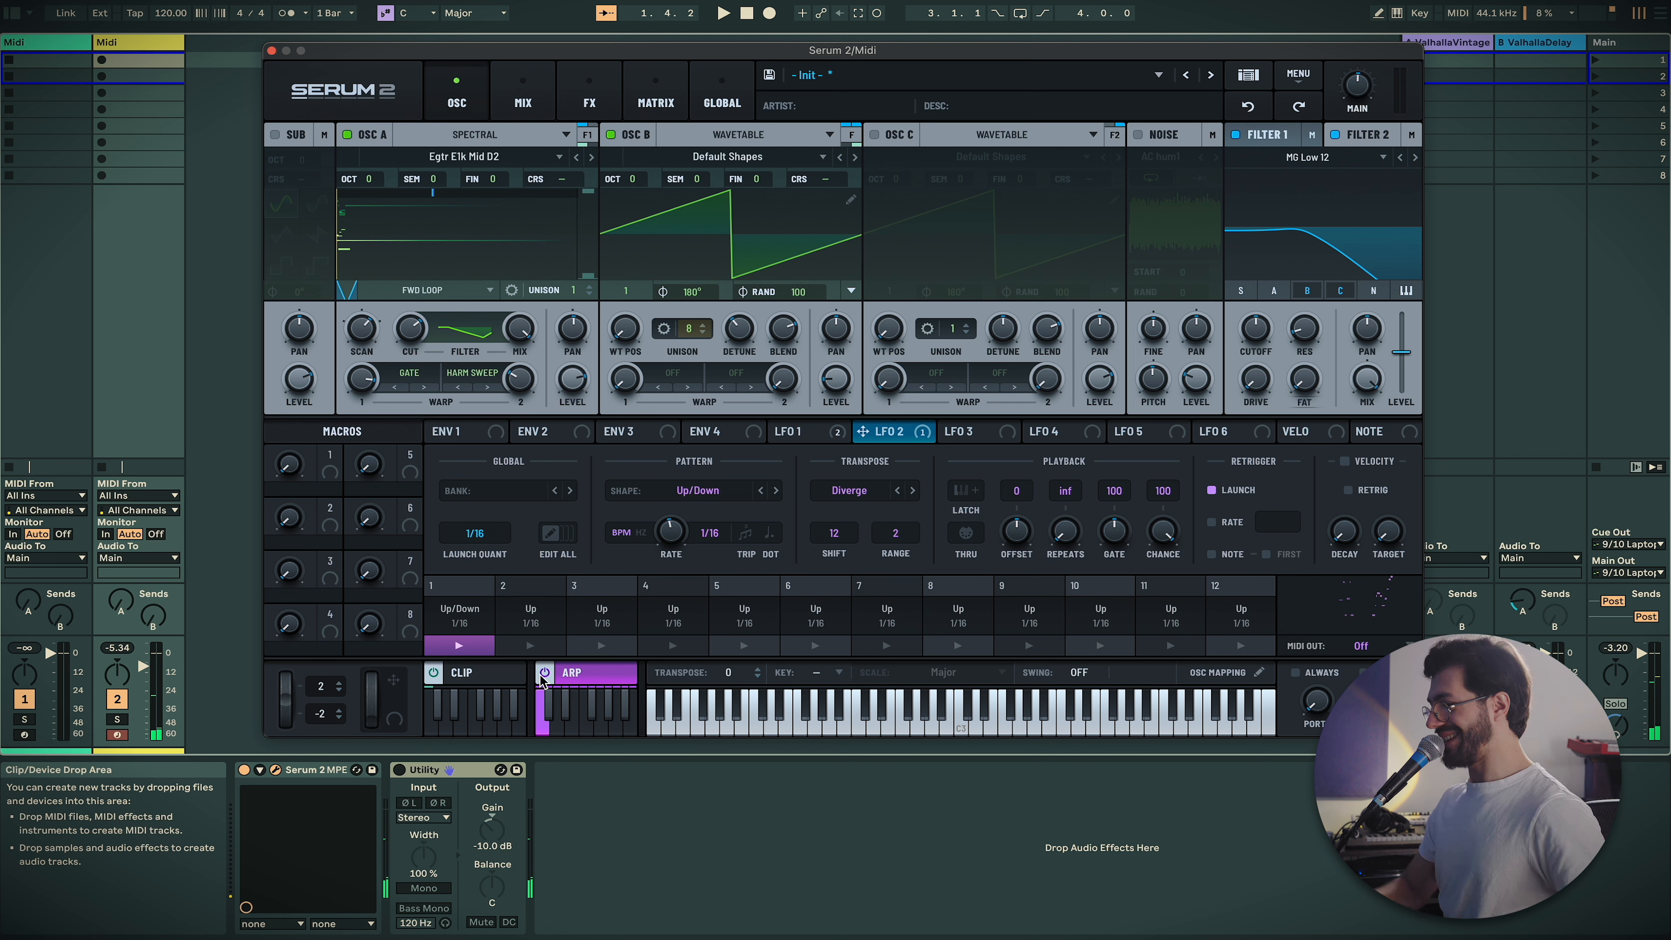
{"action": "left_click", "coordinate": [573, 677]}
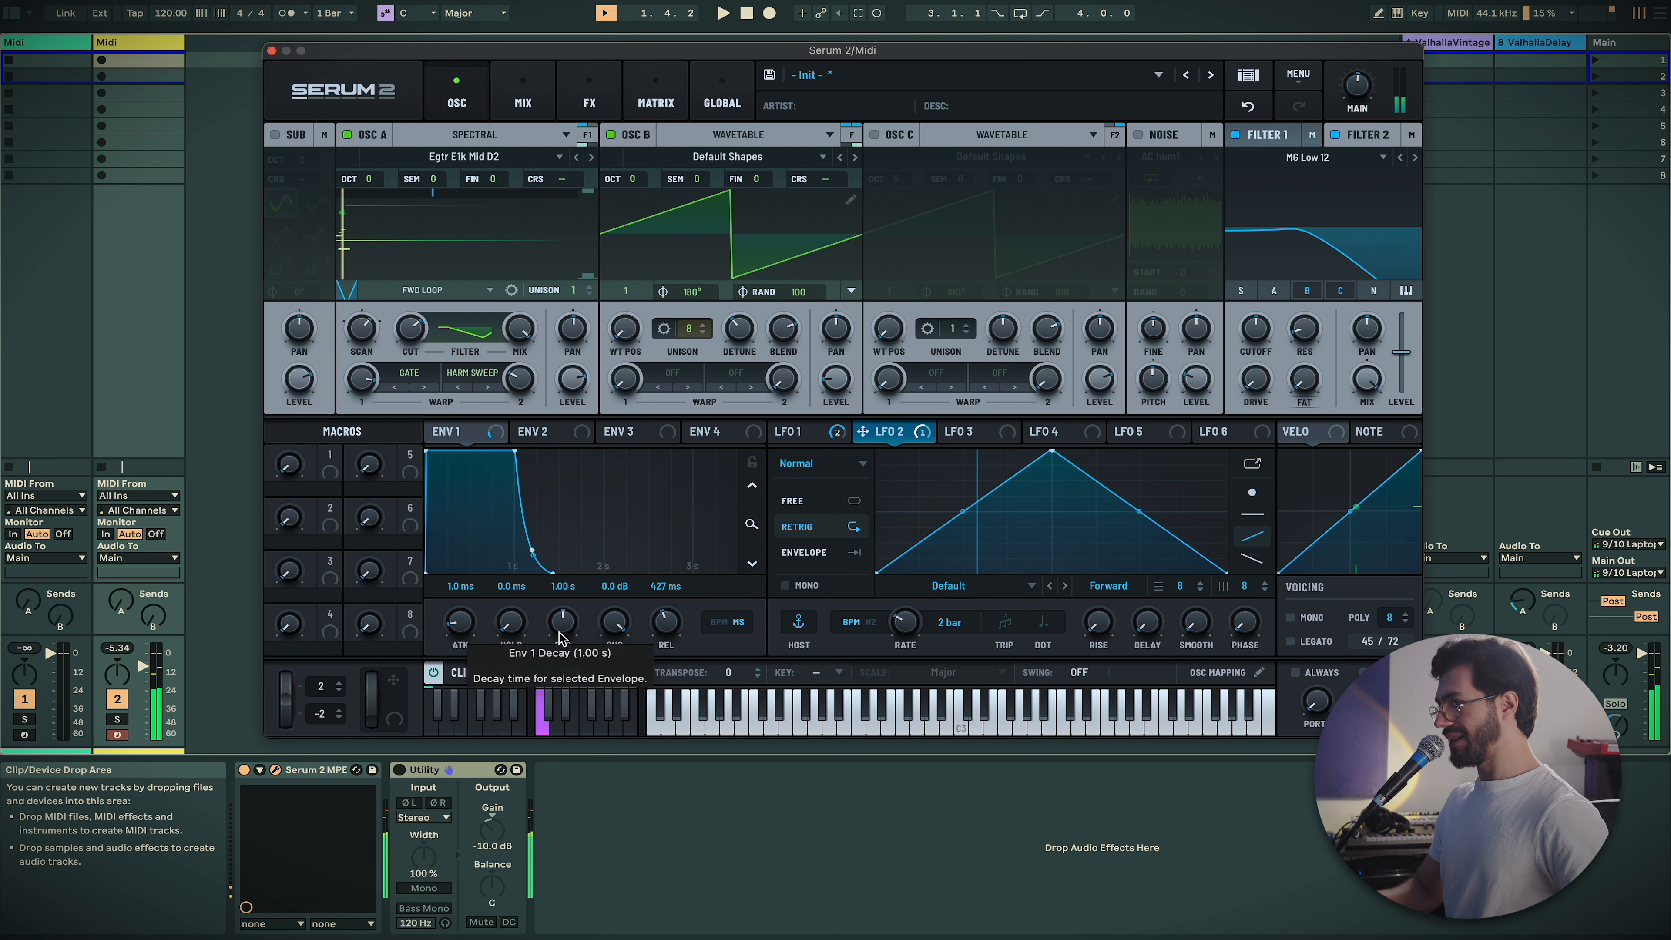
On the effects page, bypass Convolve and lower its level to about -6.7 dB
{"action": "left_click", "coordinate": [523, 98]}
{"action": "left_click", "coordinate": [590, 99]}
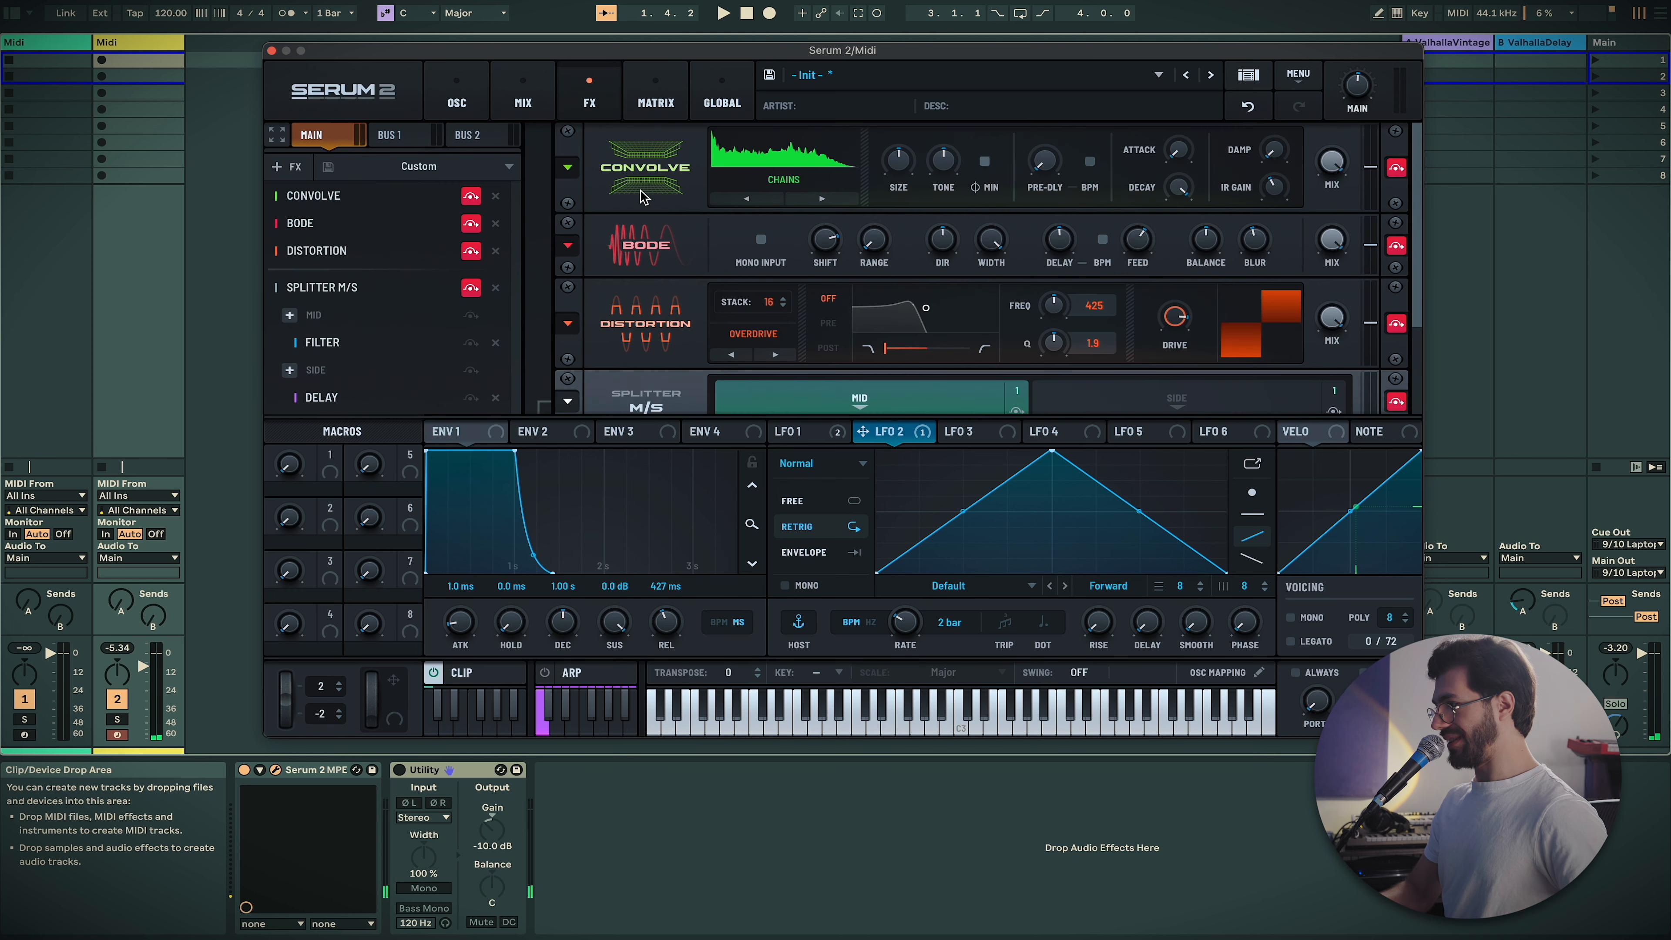
{"action": "left_click", "coordinate": [1396, 168]}
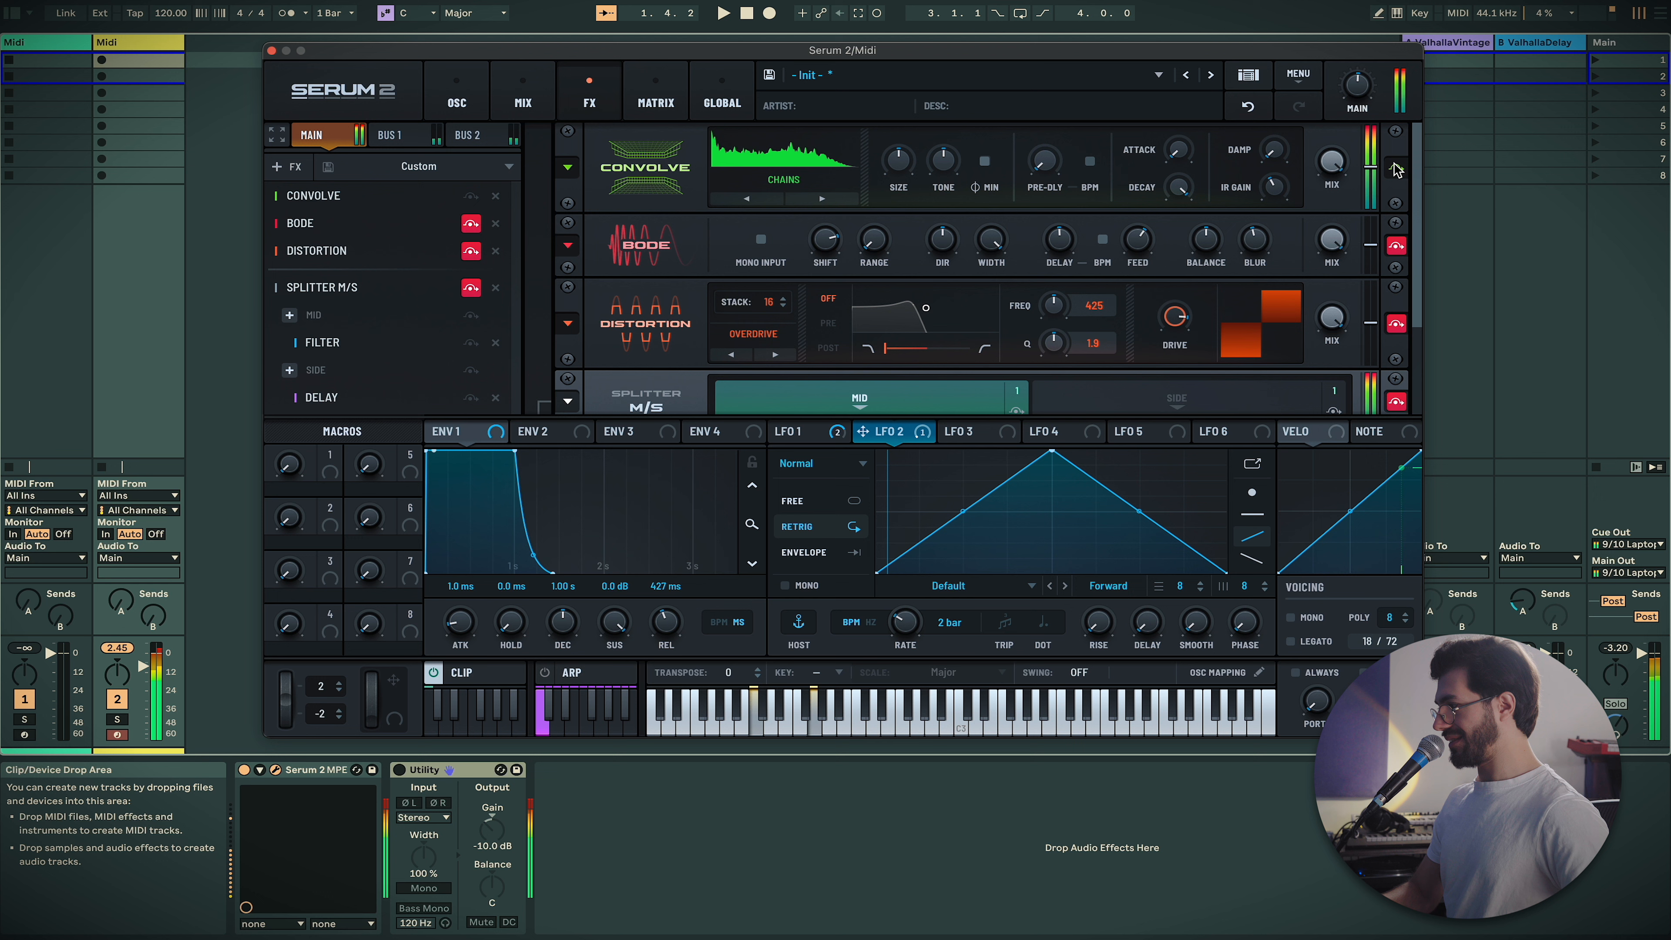
{"action": "left_click", "coordinate": [1370, 169]}
{"action": "left_click_drag", "start_coordinate": [1369, 181], "coordinate": [1371, 198]}
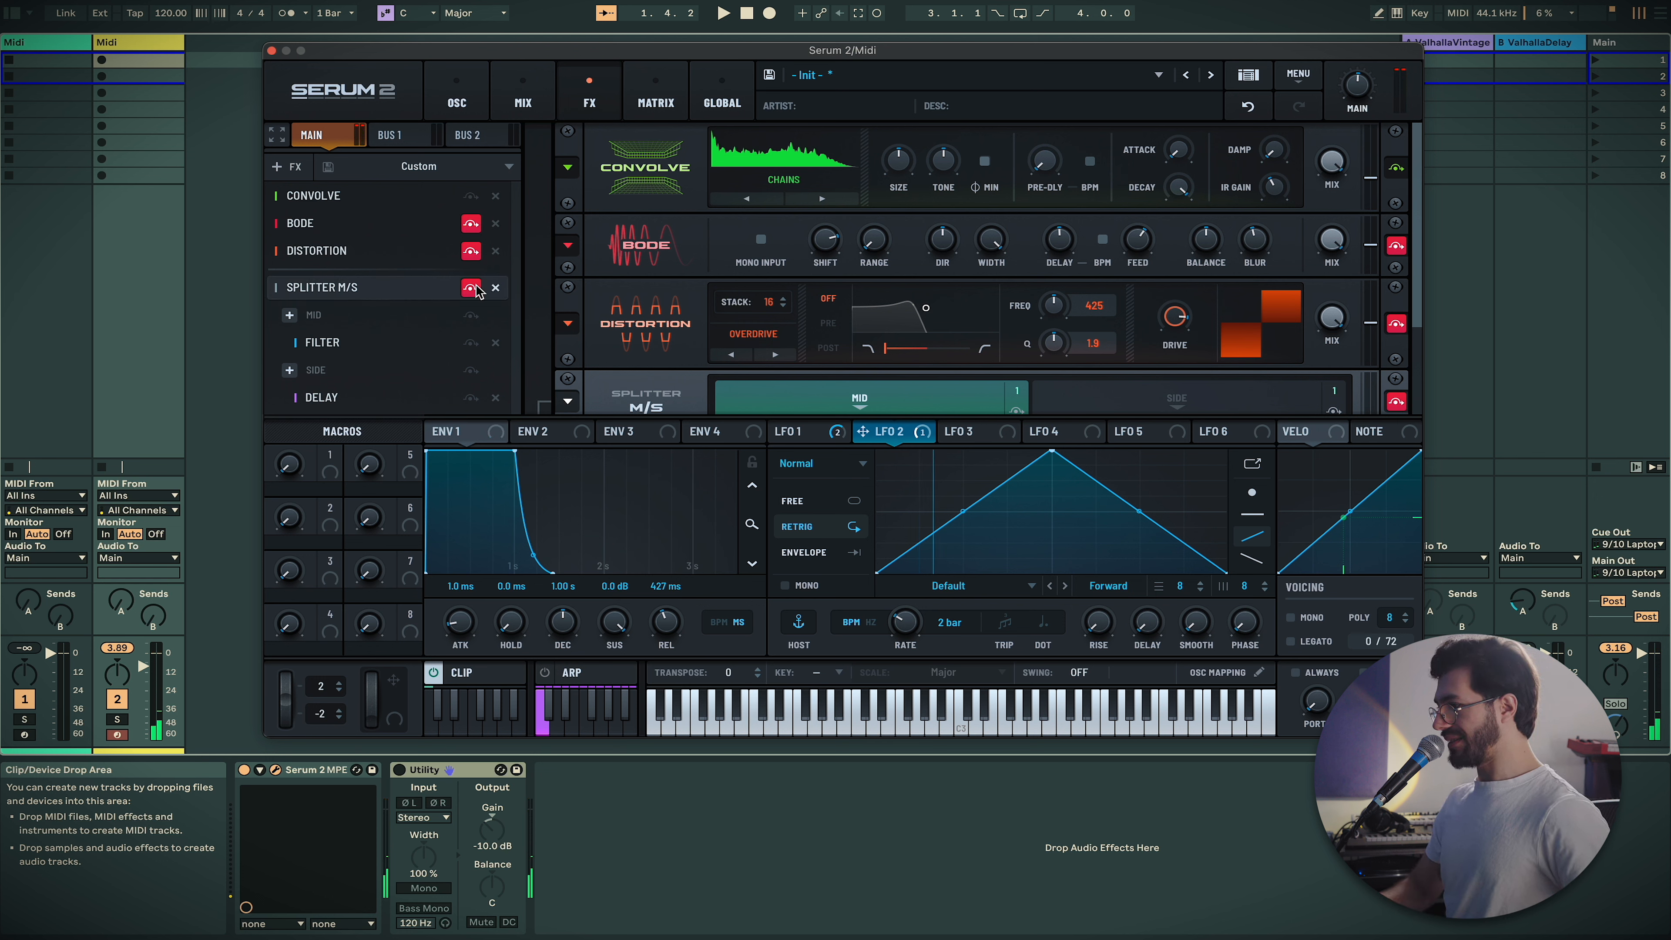
Remove Splitter M/S, Distortion and Bode from the chain, and turn main volume down to 38%
{"action": "left_click", "coordinate": [495, 287]}
{"action": "left_click", "coordinate": [496, 251]}
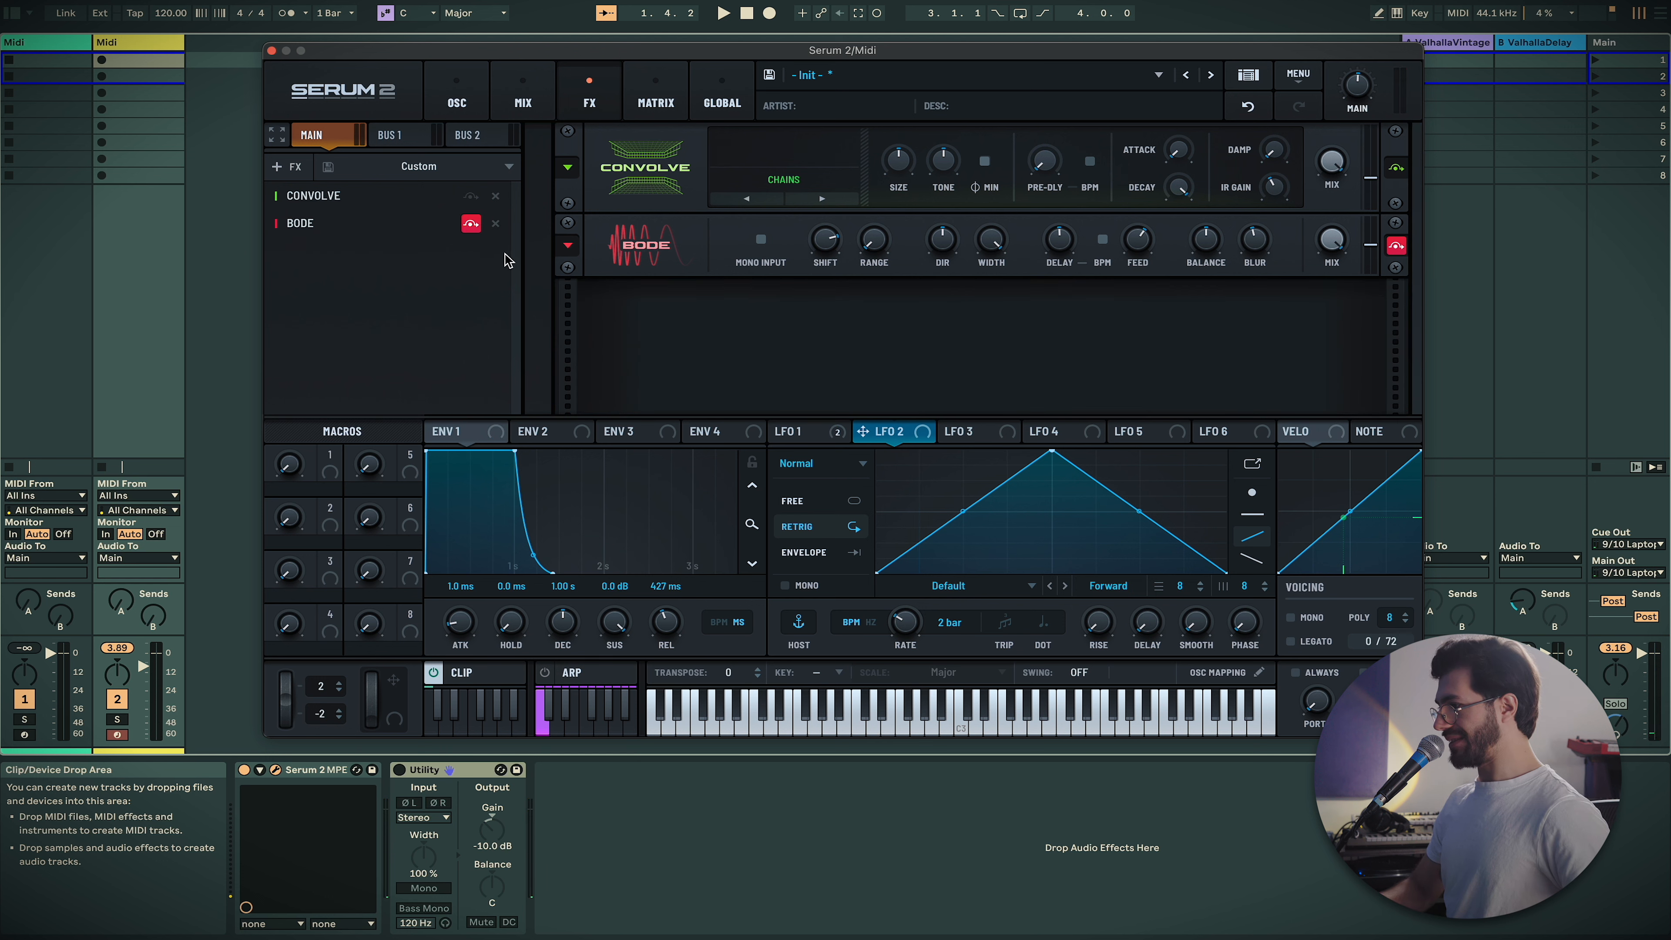
{"action": "left_click", "coordinate": [495, 223]}
{"action": "left_click_drag", "start_coordinate": [1360, 88], "coordinate": [1361, 114]}
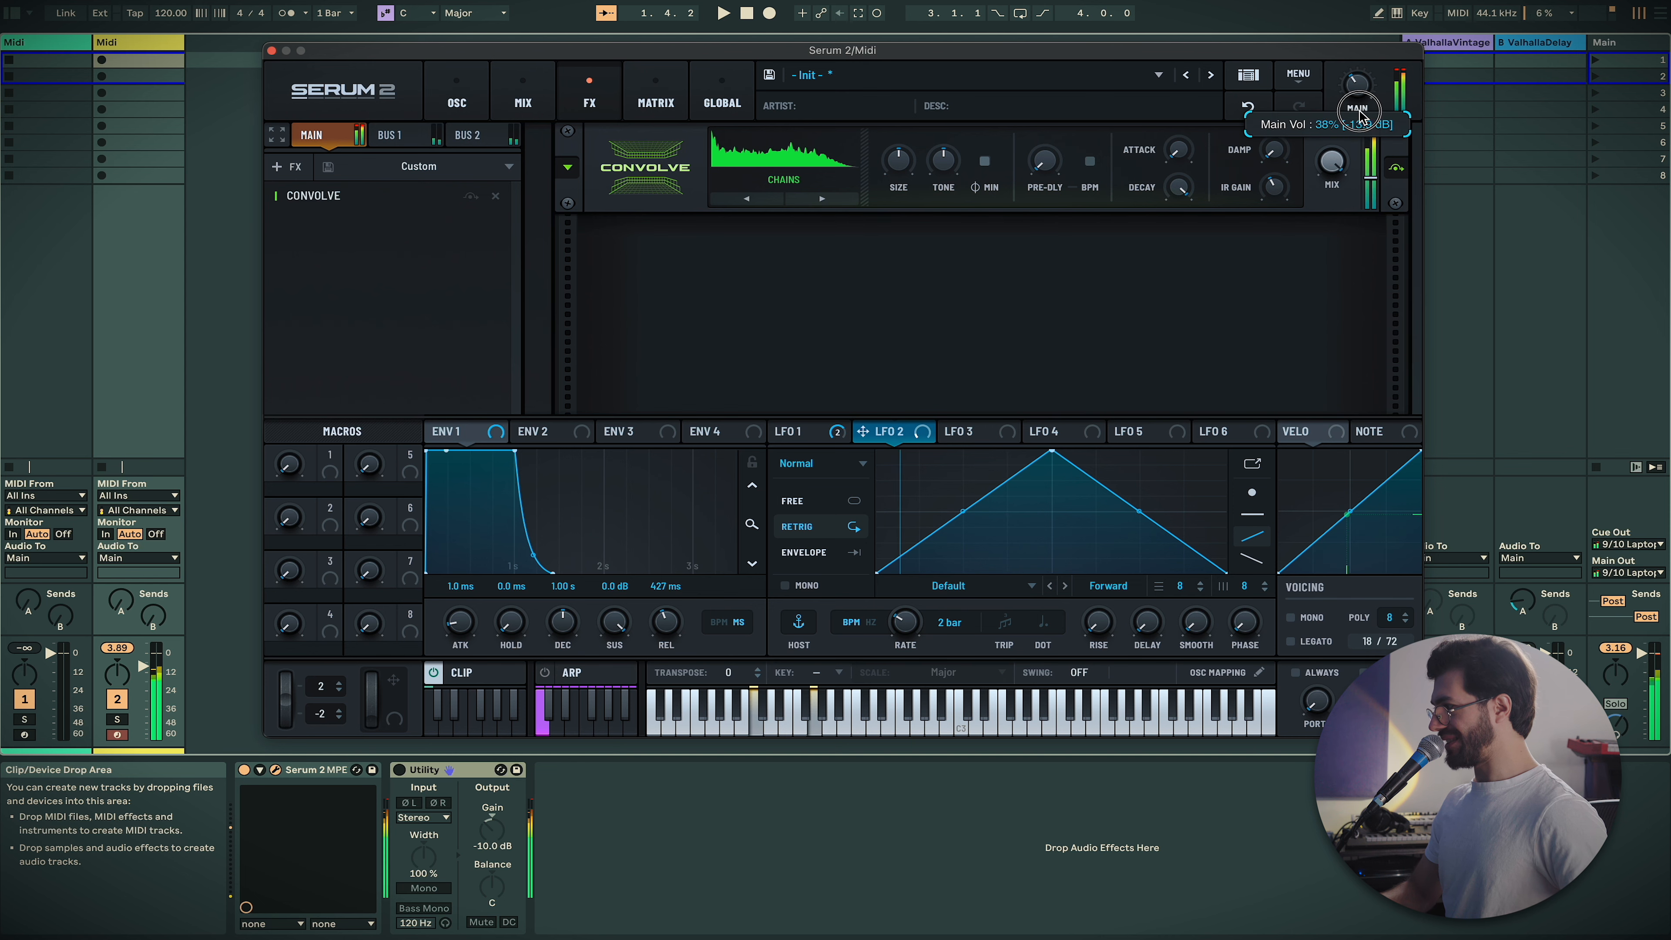
{"action": "left_click", "coordinate": [1377, 189]}
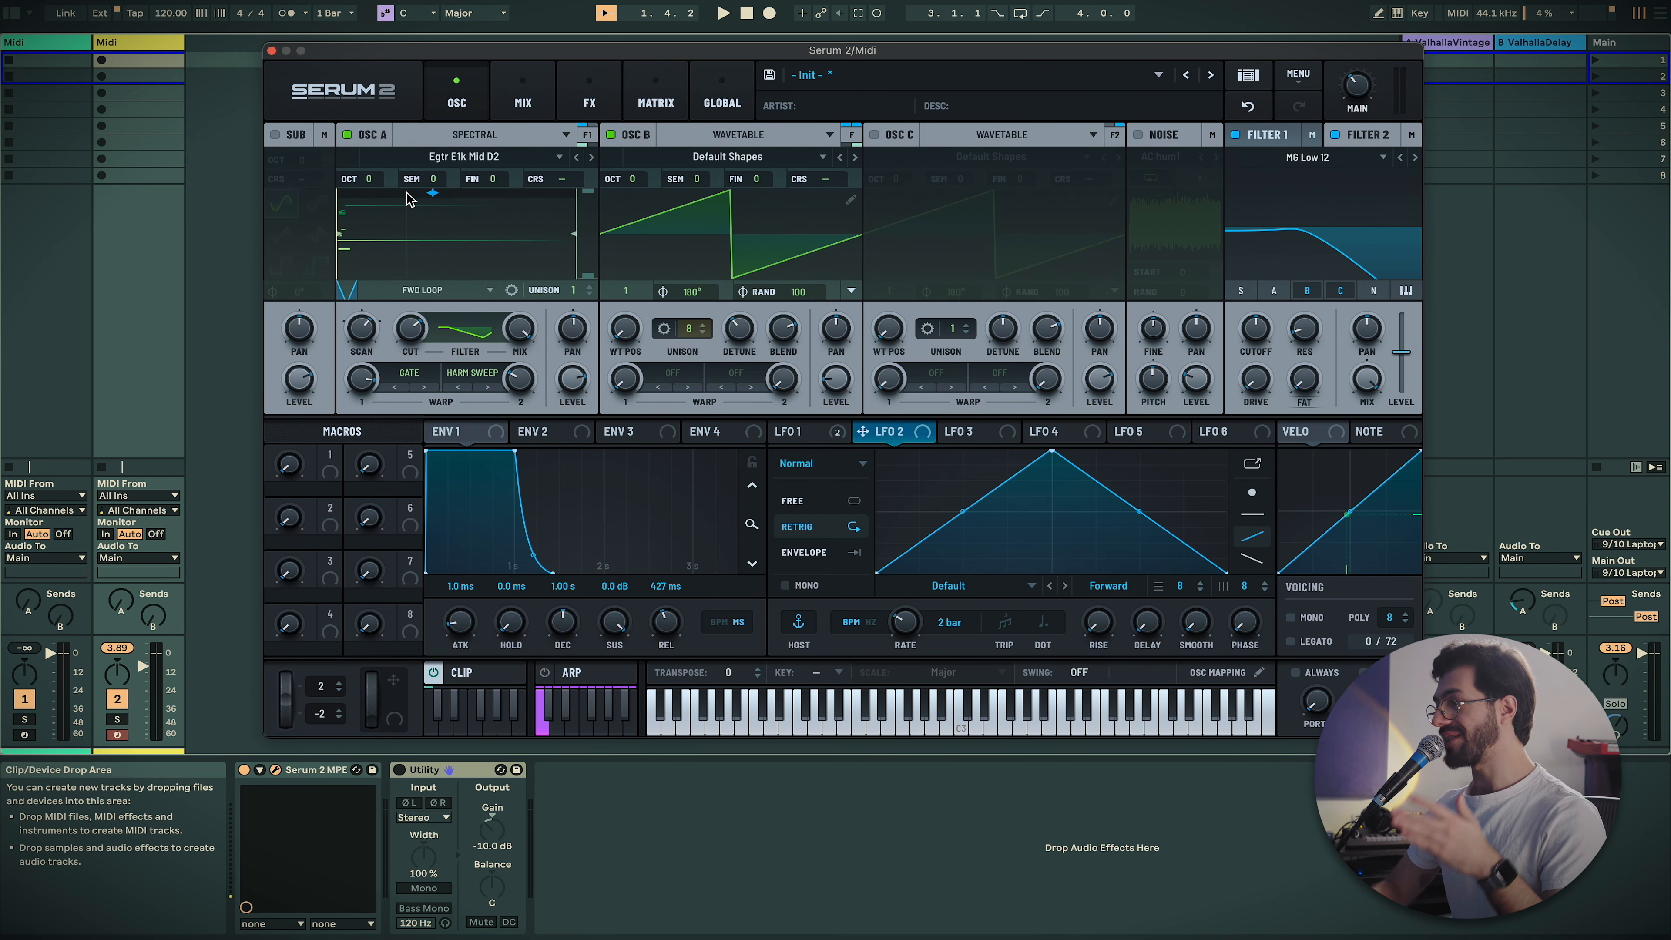
Switch oscillator A off, leaving oscillator B unwarped, after browsing both warp menus without choosing a mode
{"action": "left_click", "coordinate": [409, 374]}
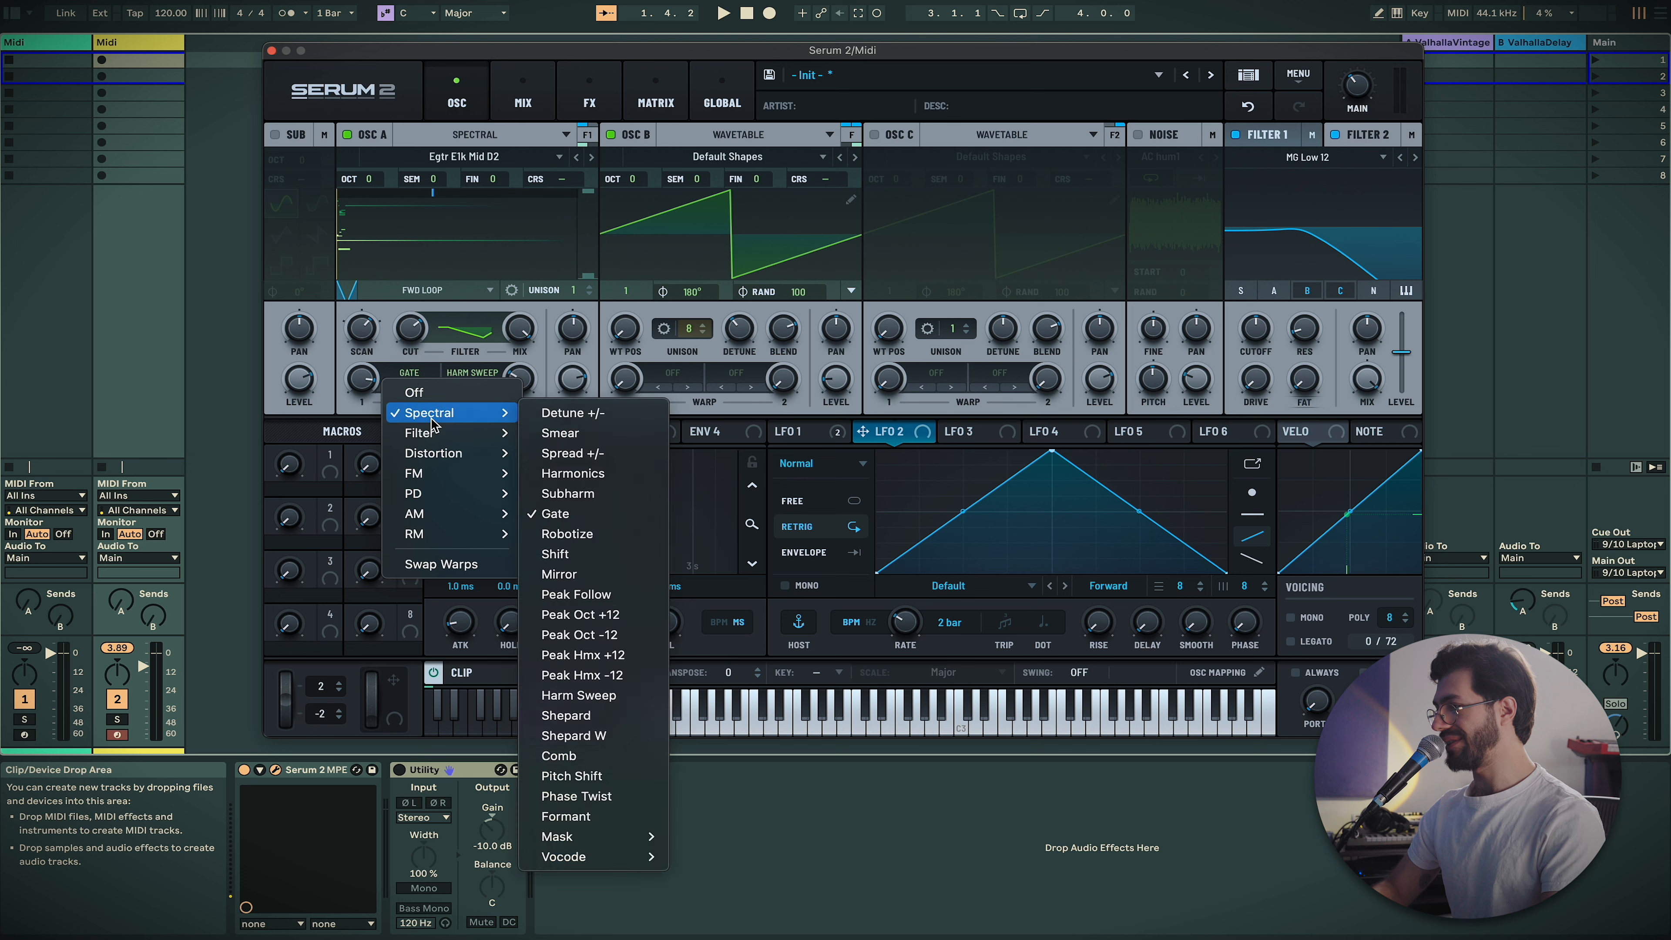
{"action": "left_click", "coordinate": [672, 373]}
{"action": "left_click", "coordinate": [672, 372]}
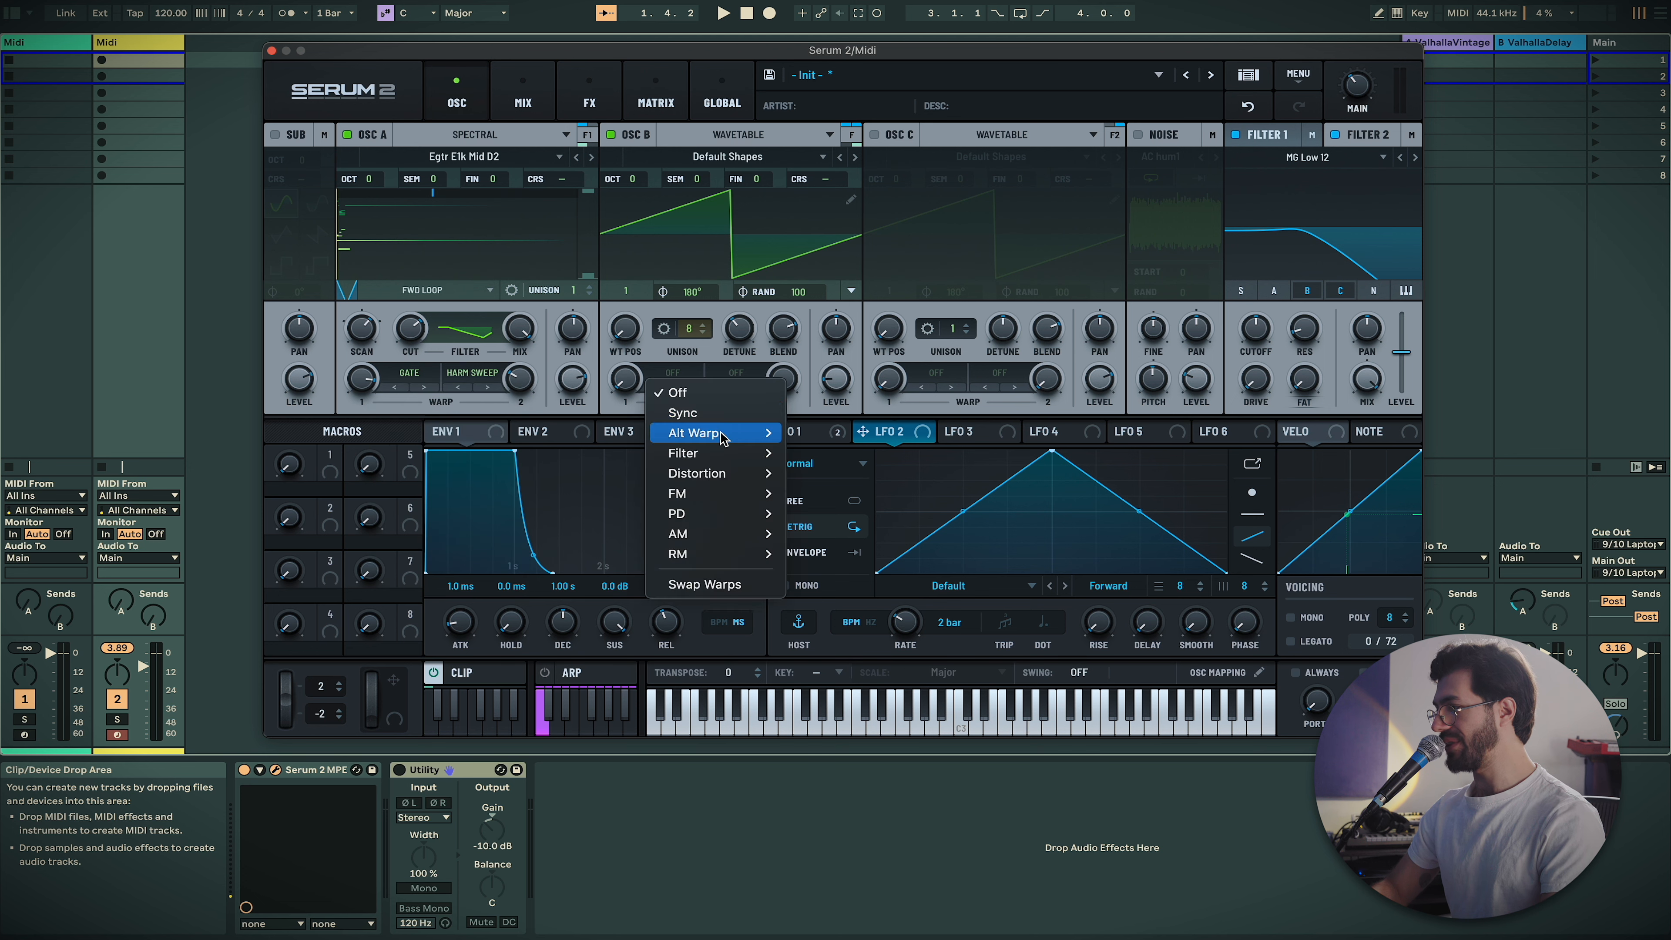
{"action": "mouse_move", "coordinate": [746, 497]}
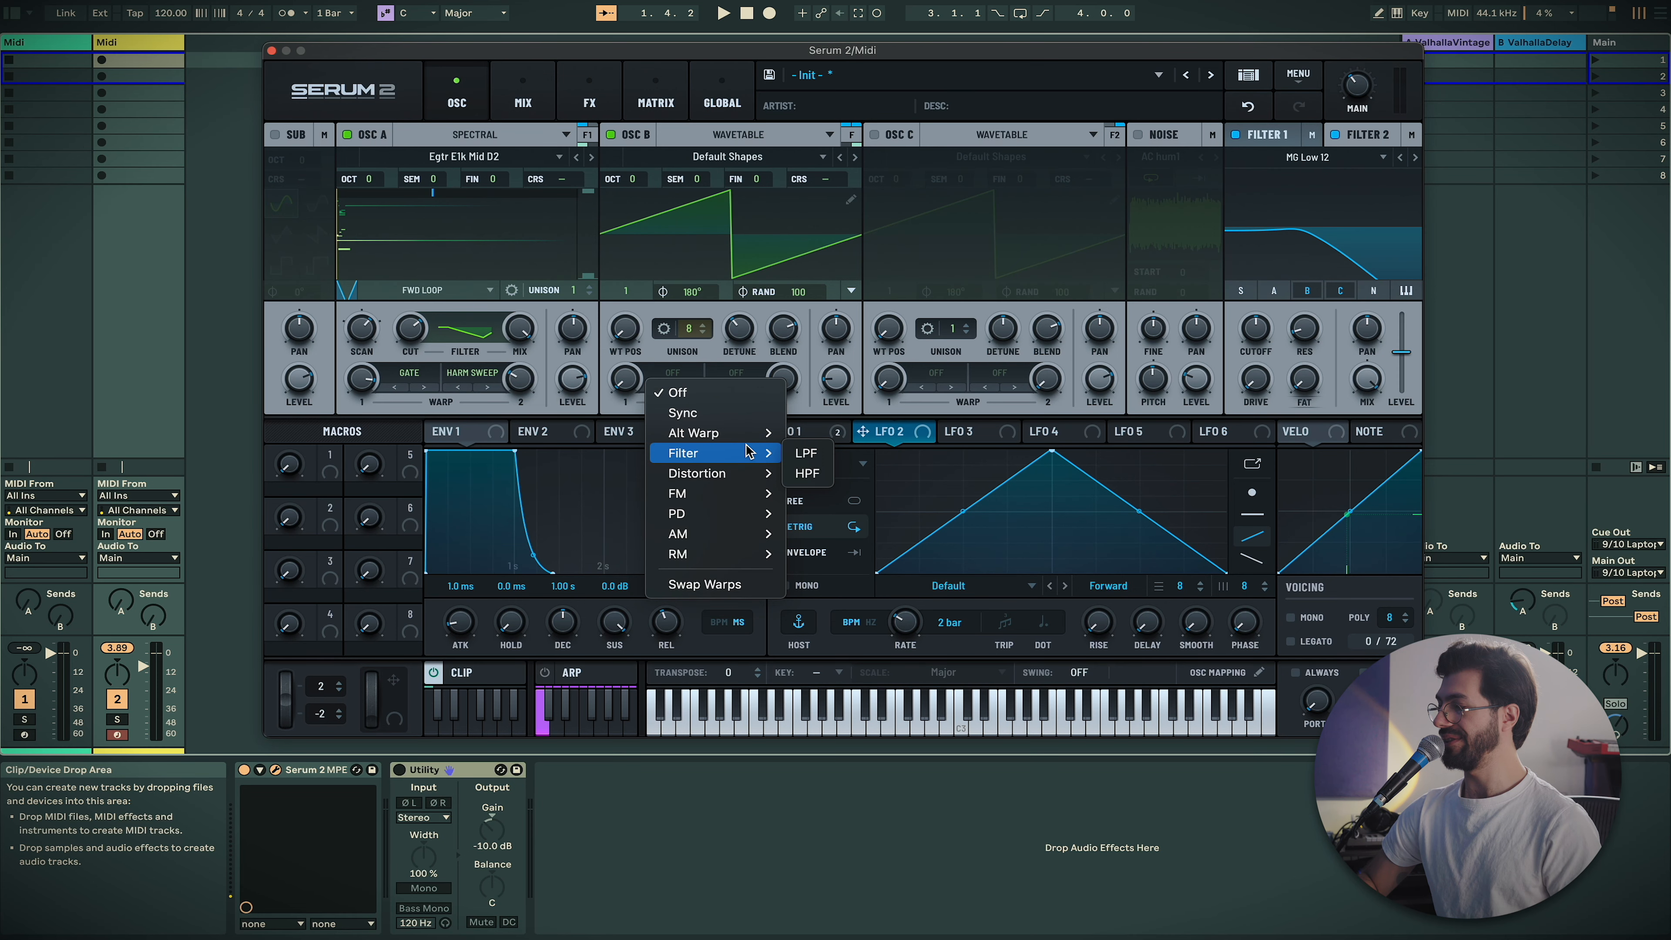
{"action": "mouse_move", "coordinate": [747, 440]}
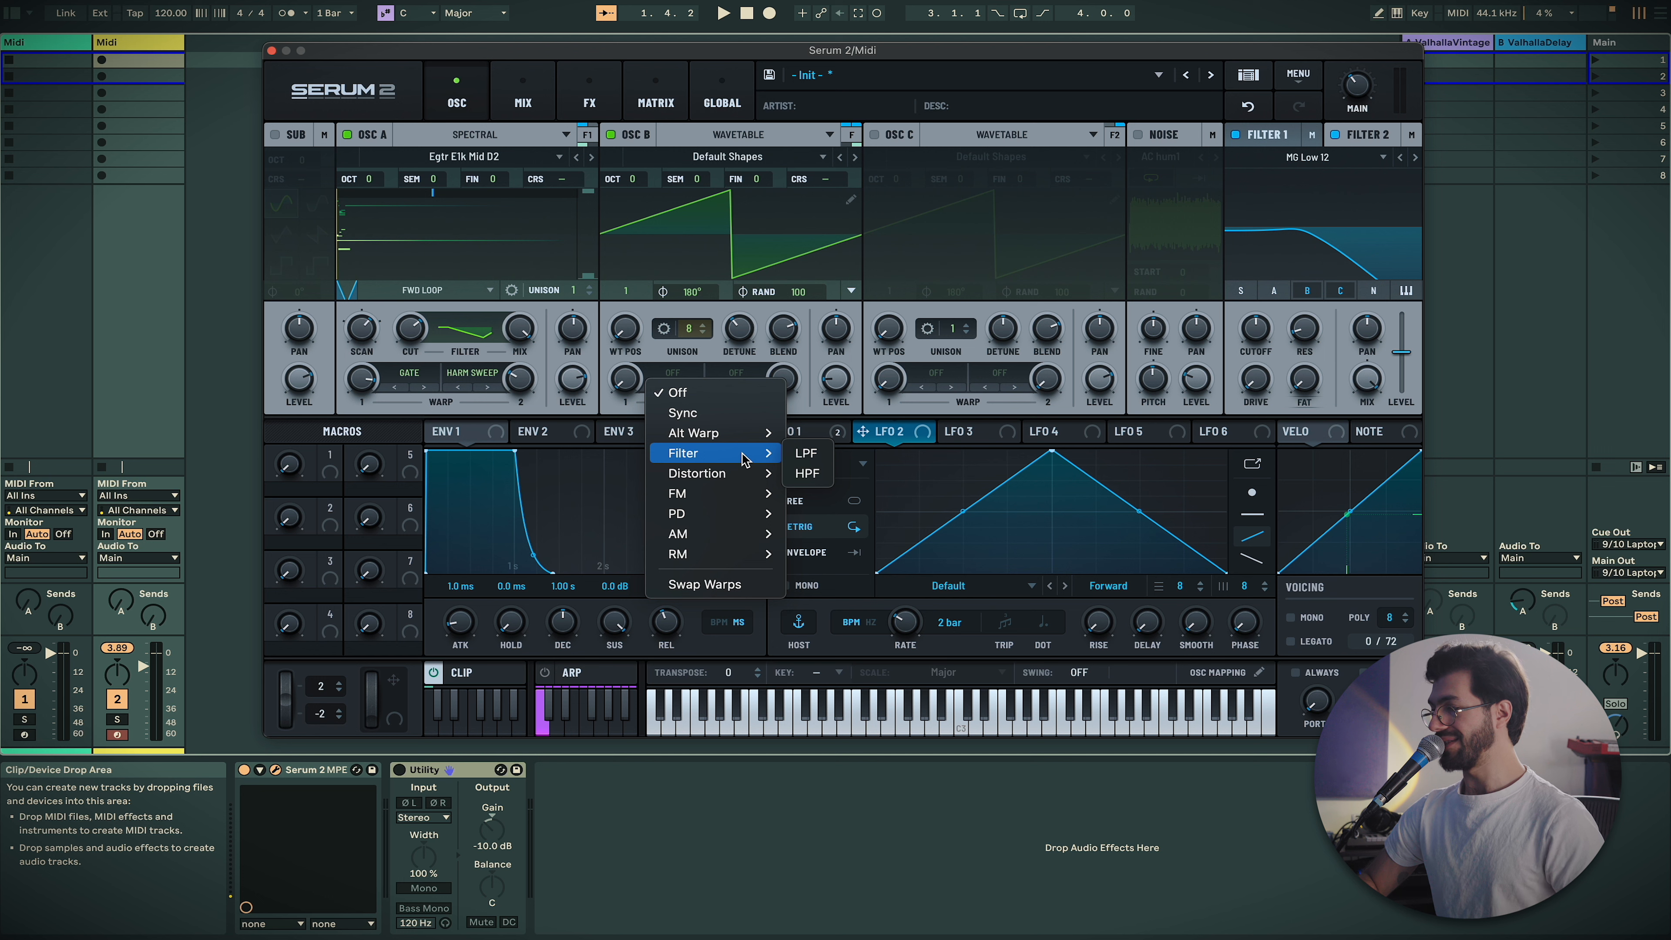
{"action": "left_click", "coordinate": [722, 380]}
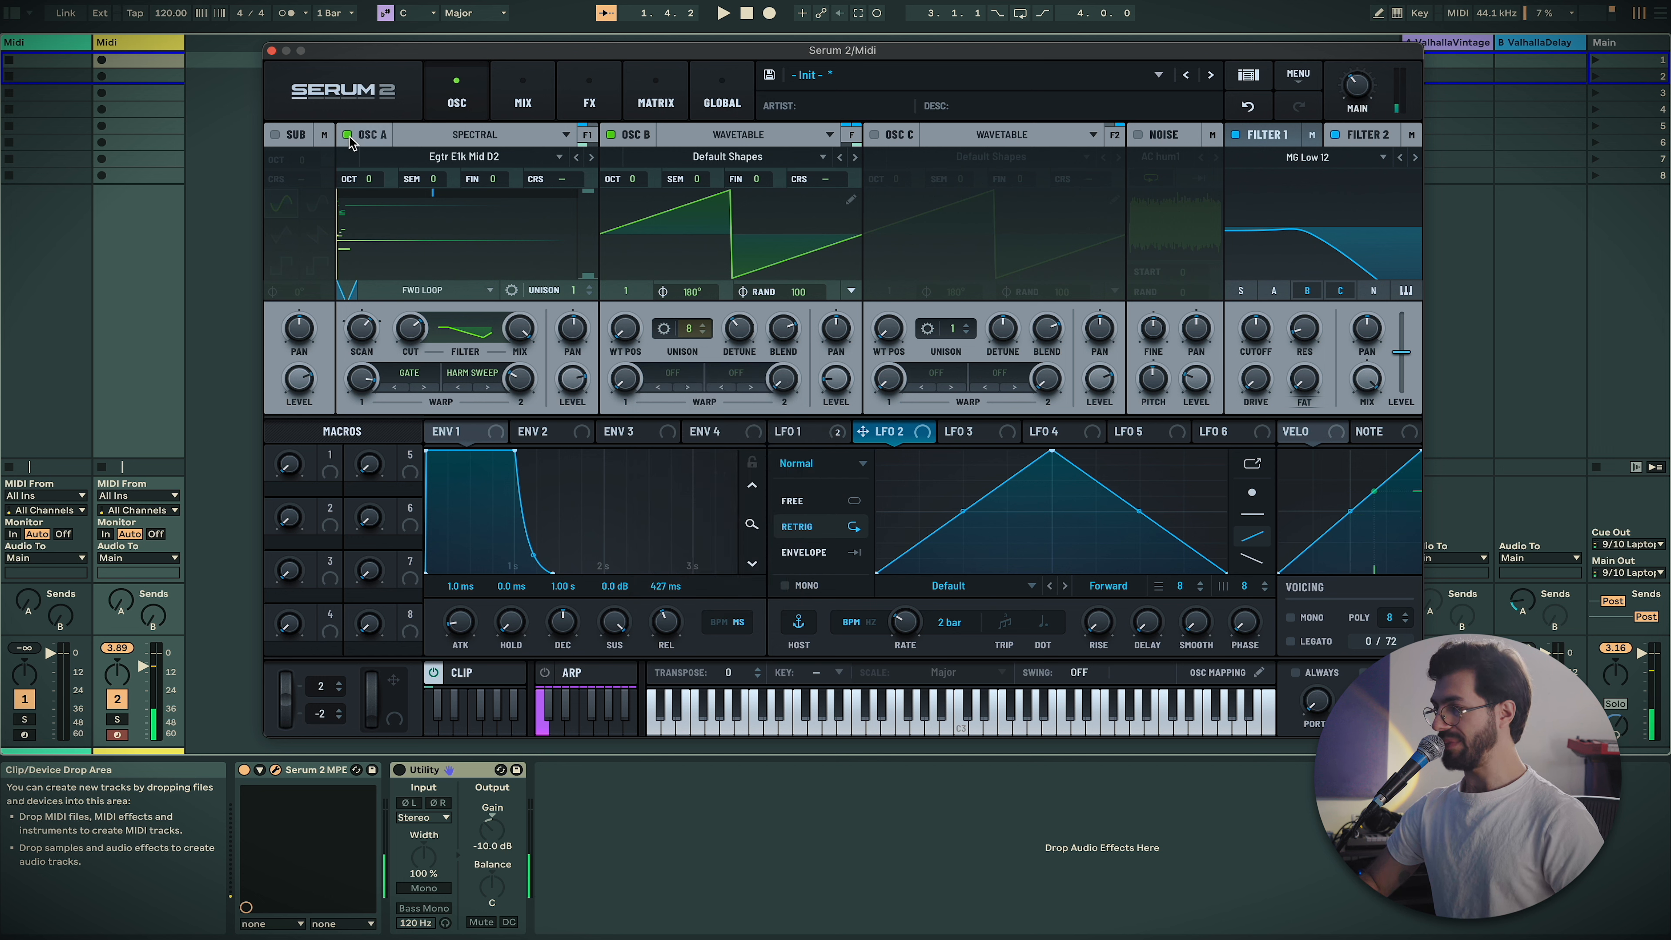
{"action": "left_click", "coordinate": [587, 105]}
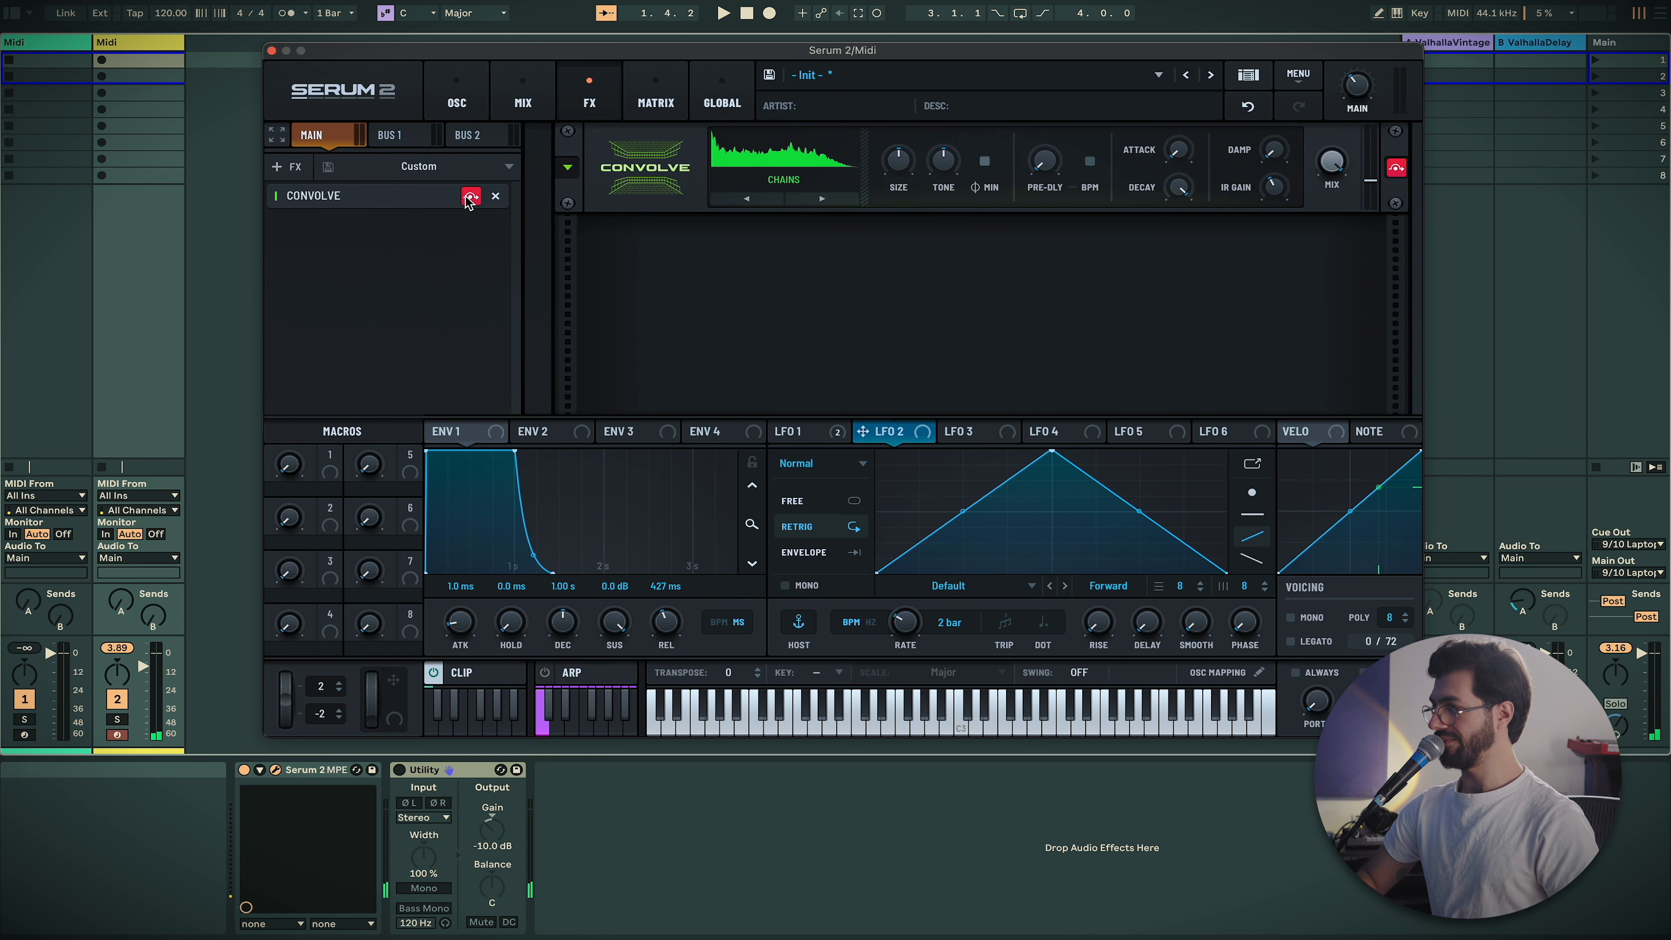
{"action": "left_click", "coordinate": [456, 99]}
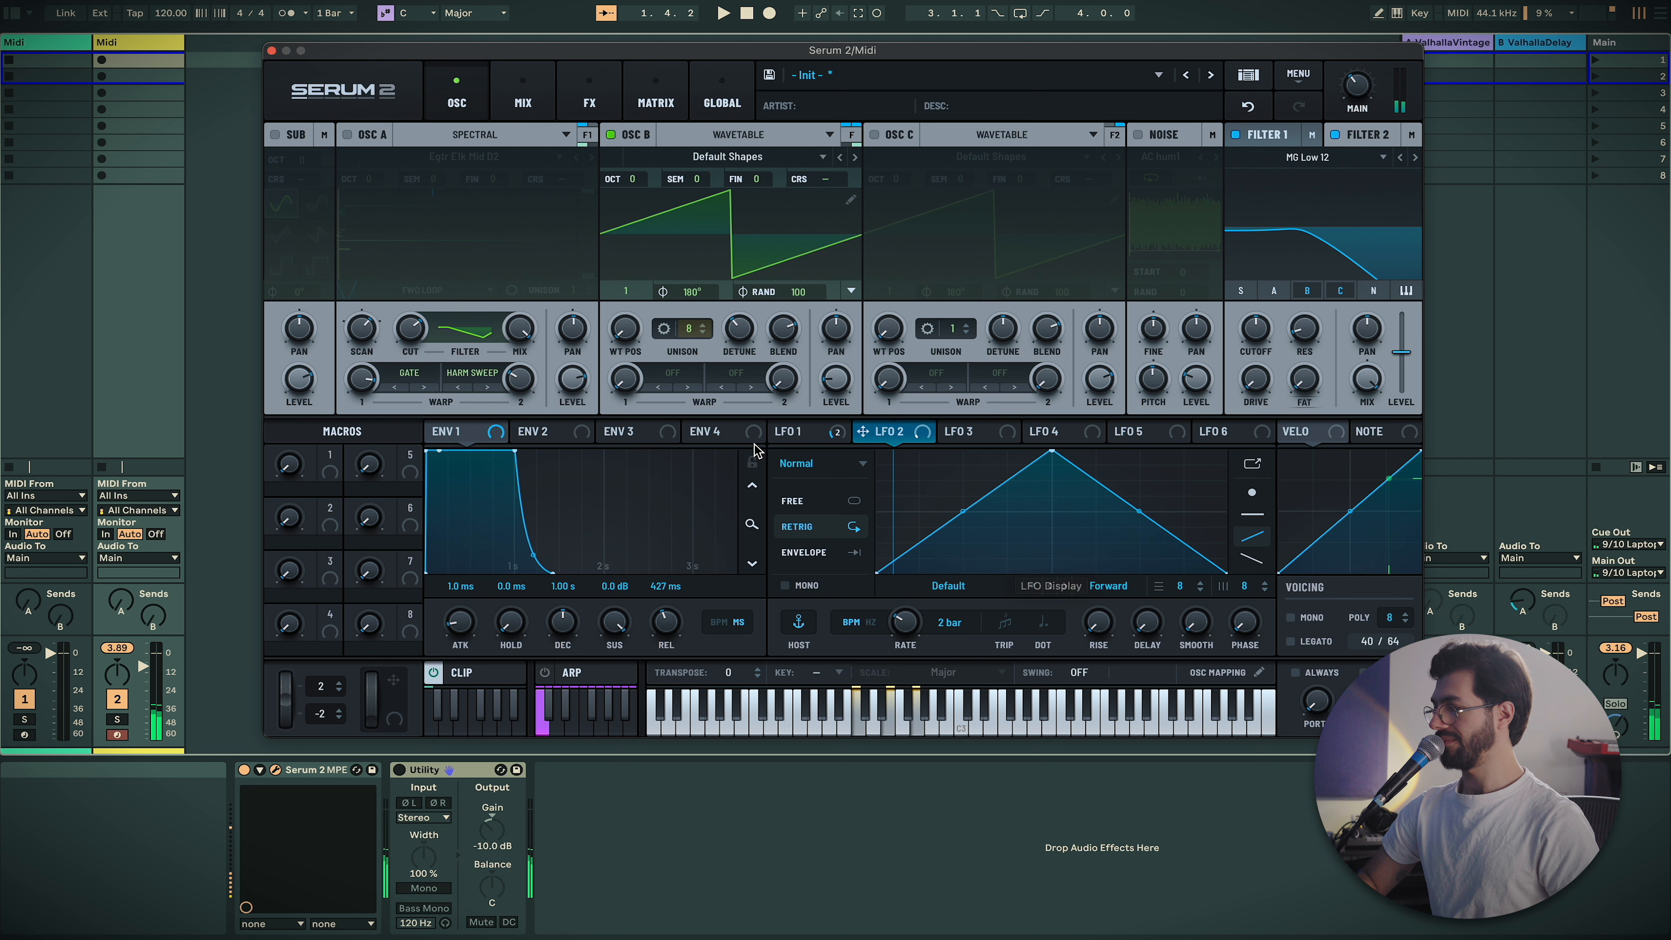
Try an LPF filter warp on oscillator B, adjusting its amount to around 23% and varying it
{"action": "left_click", "coordinate": [673, 372]}
{"action": "mouse_move", "coordinate": [745, 460]}
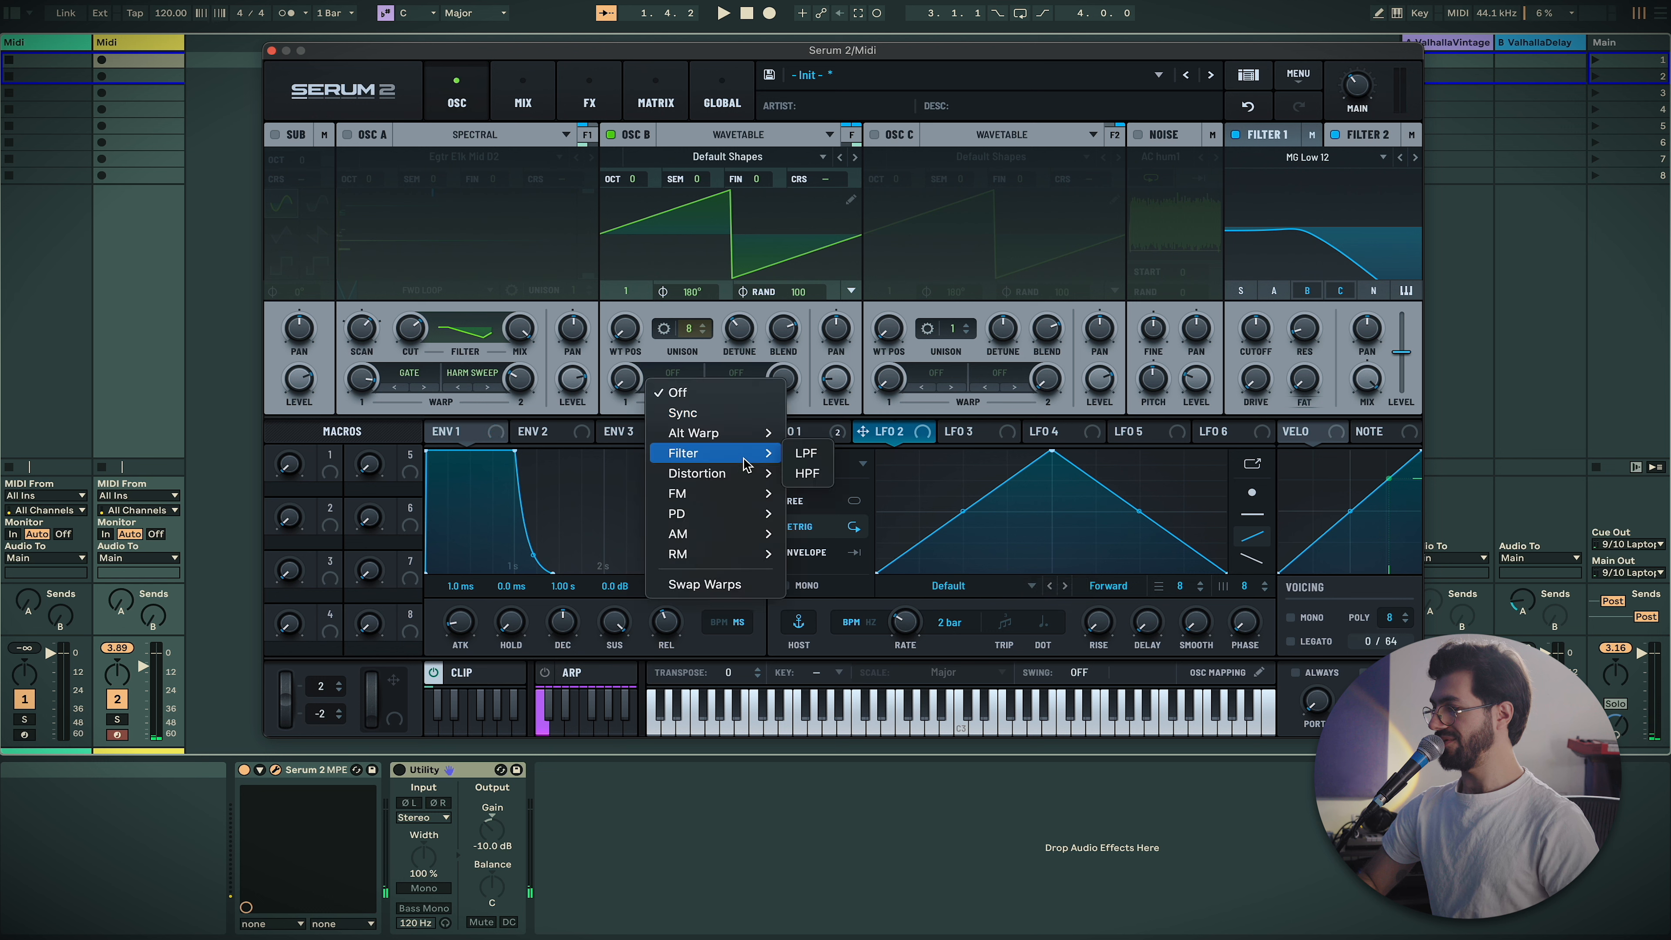
{"action": "left_click", "coordinate": [806, 453]}
{"action": "left_click_drag", "start_coordinate": [625, 378], "coordinate": [692, 291]}
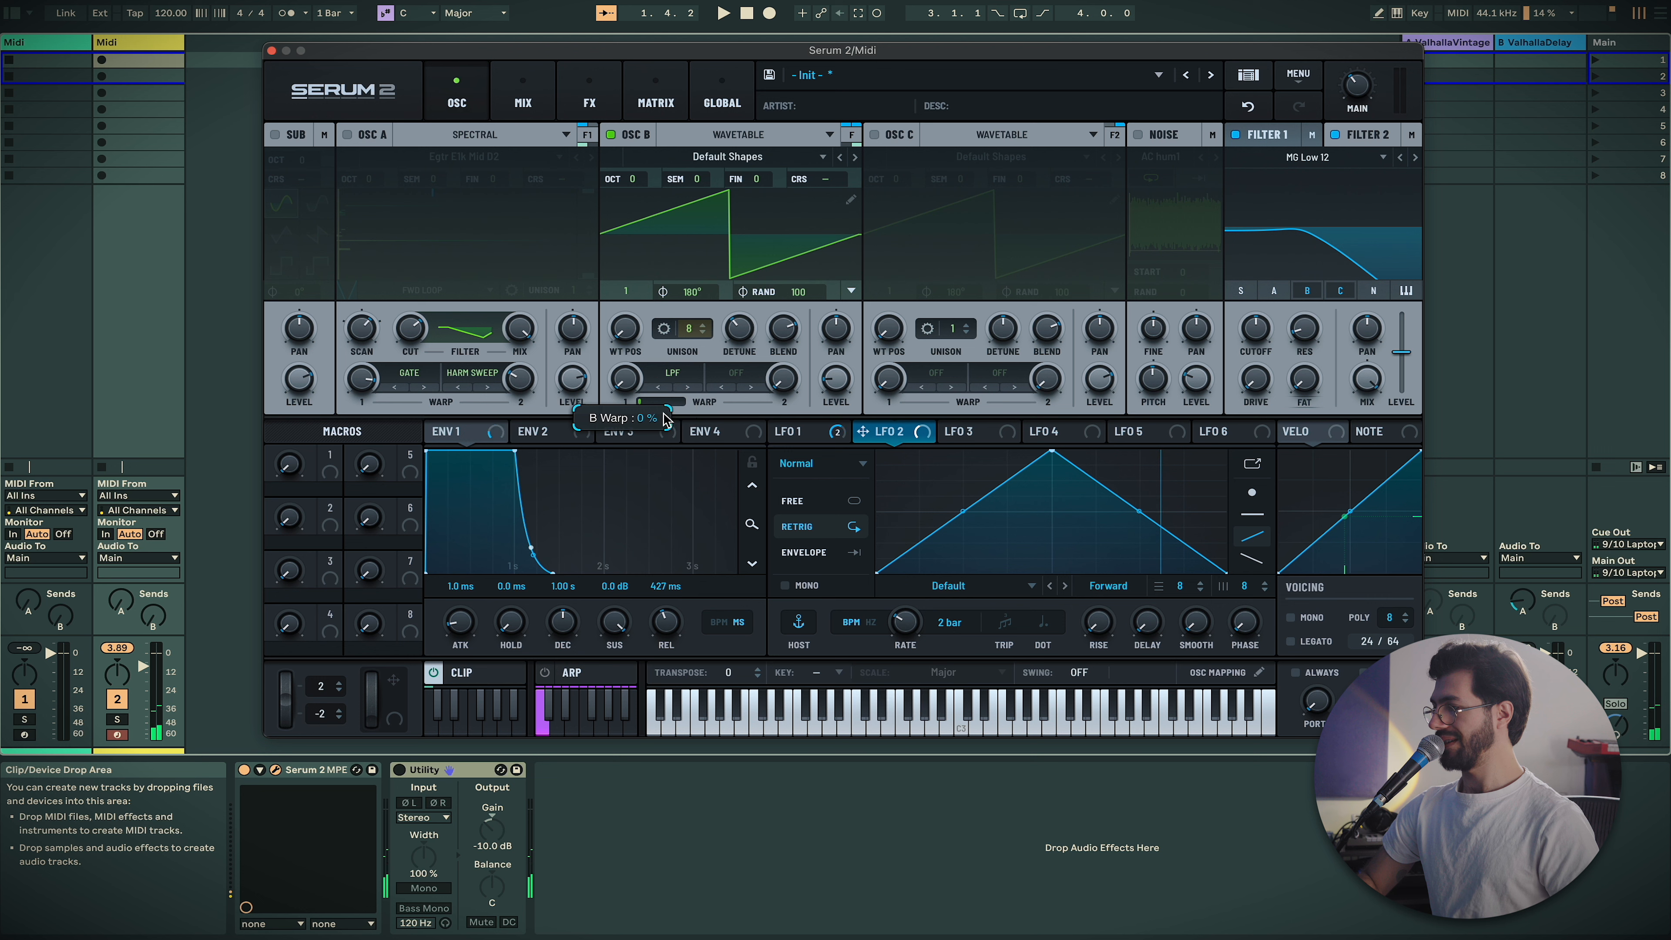
{"action": "left_click_drag", "start_coordinate": [658, 402], "coordinate": [631, 294]}
{"action": "left_click_drag", "start_coordinate": [652, 403], "coordinate": [623, 407]}
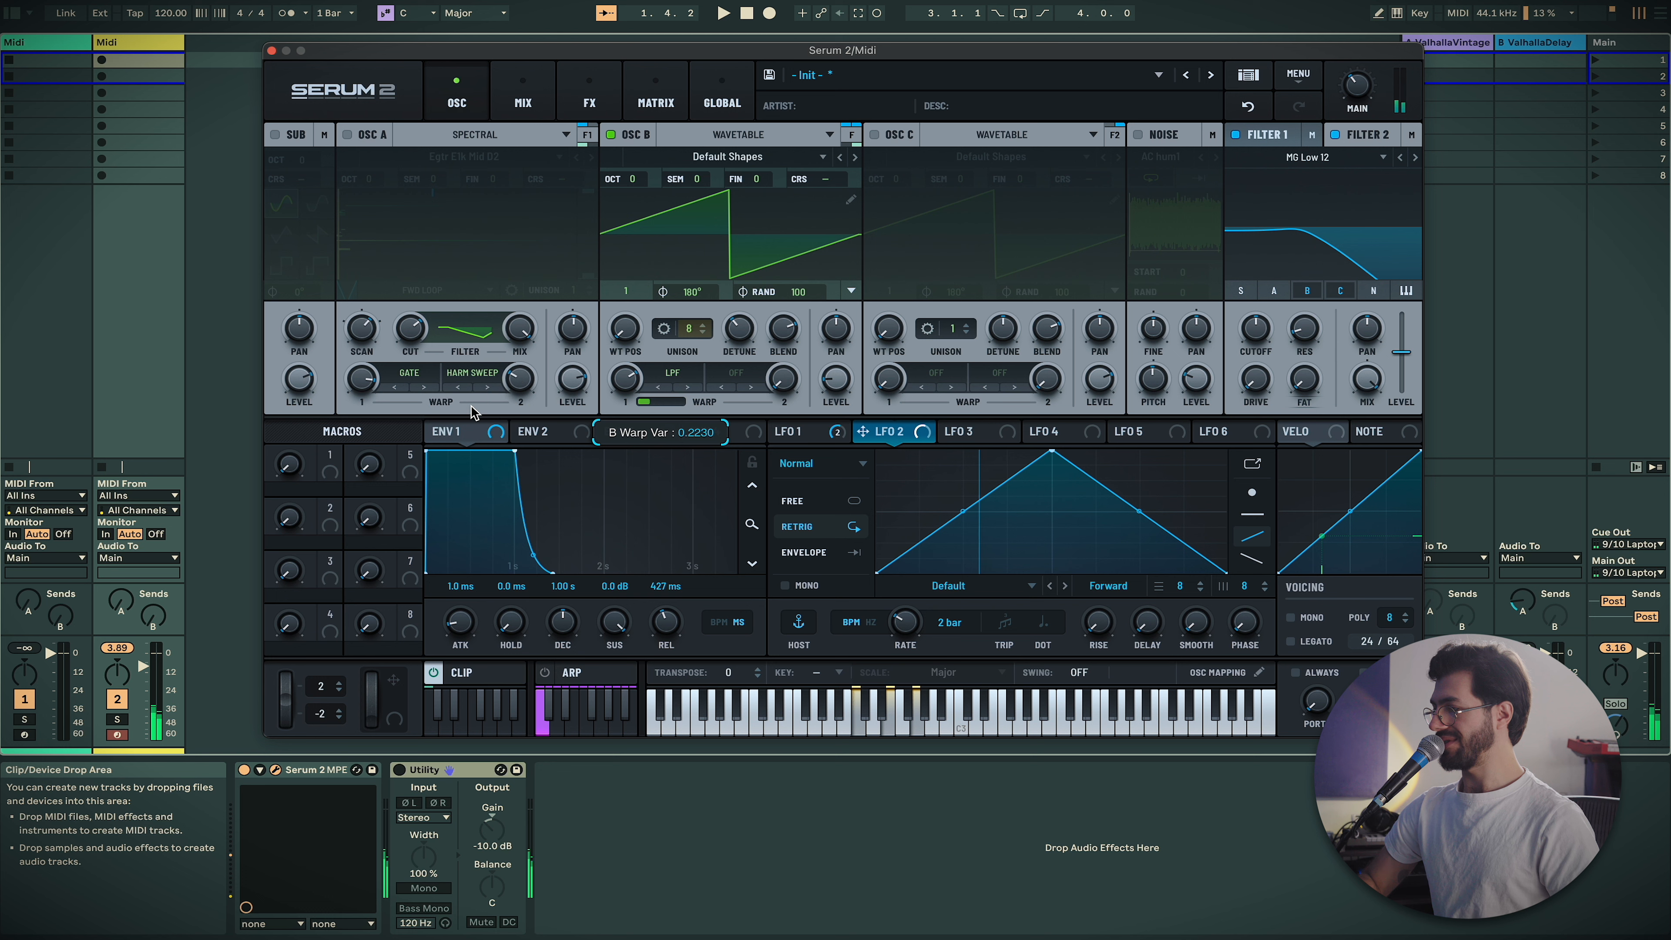
{"action": "double_click", "coordinate": [641, 387]}
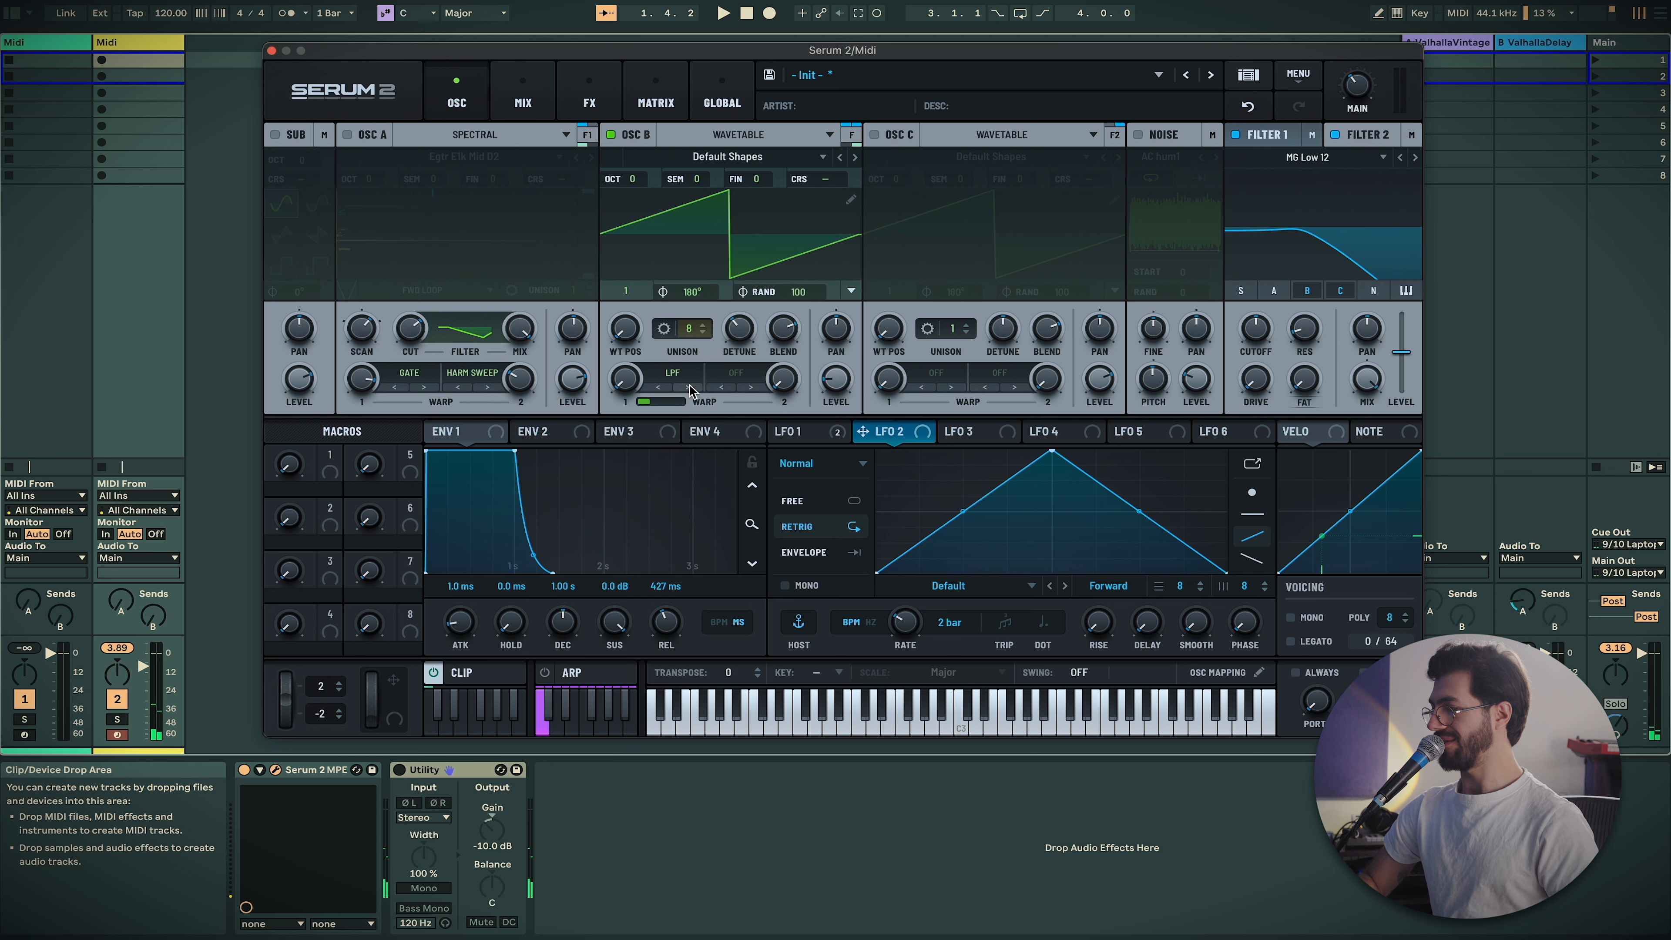
{"action": "left_click_drag", "start_coordinate": [628, 393], "coordinate": [618, 331]}
{"action": "left_click_drag", "start_coordinate": [636, 244], "coordinate": [641, 296]}
Try Tube distortion, then settle on Linear Fold, setting the warp amount to 0% and sweeping it
{"action": "left_click", "coordinate": [672, 372]}
{"action": "mouse_move", "coordinate": [732, 482]}
{"action": "left_click", "coordinate": [819, 473]}
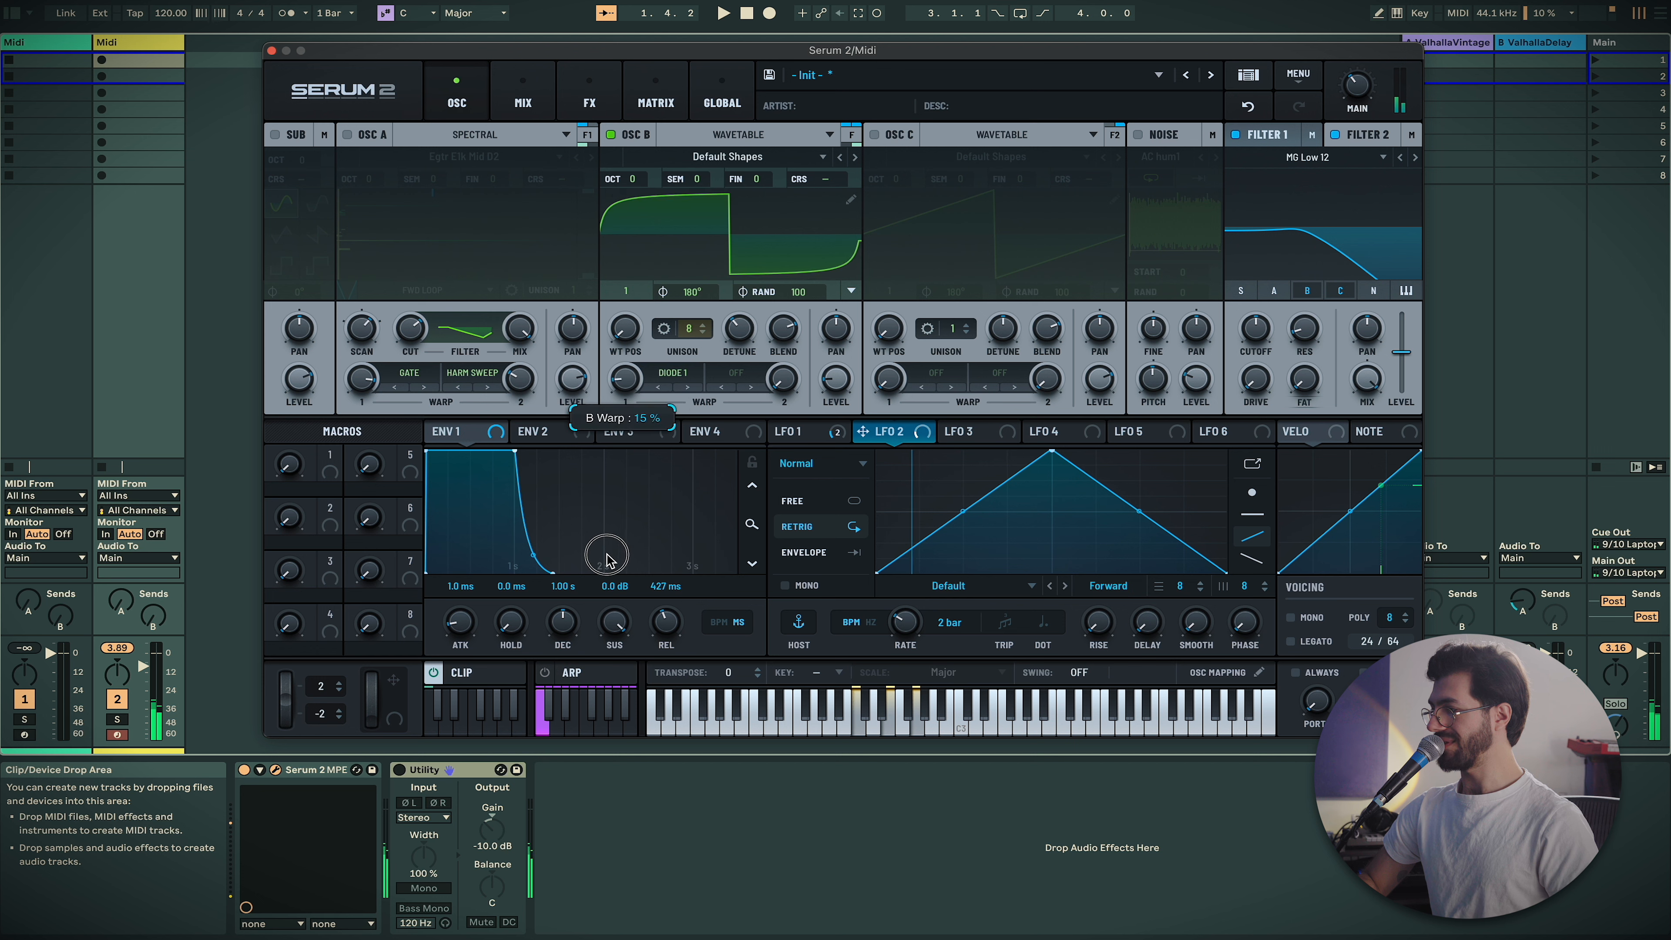
{"action": "left_click", "coordinate": [700, 388]}
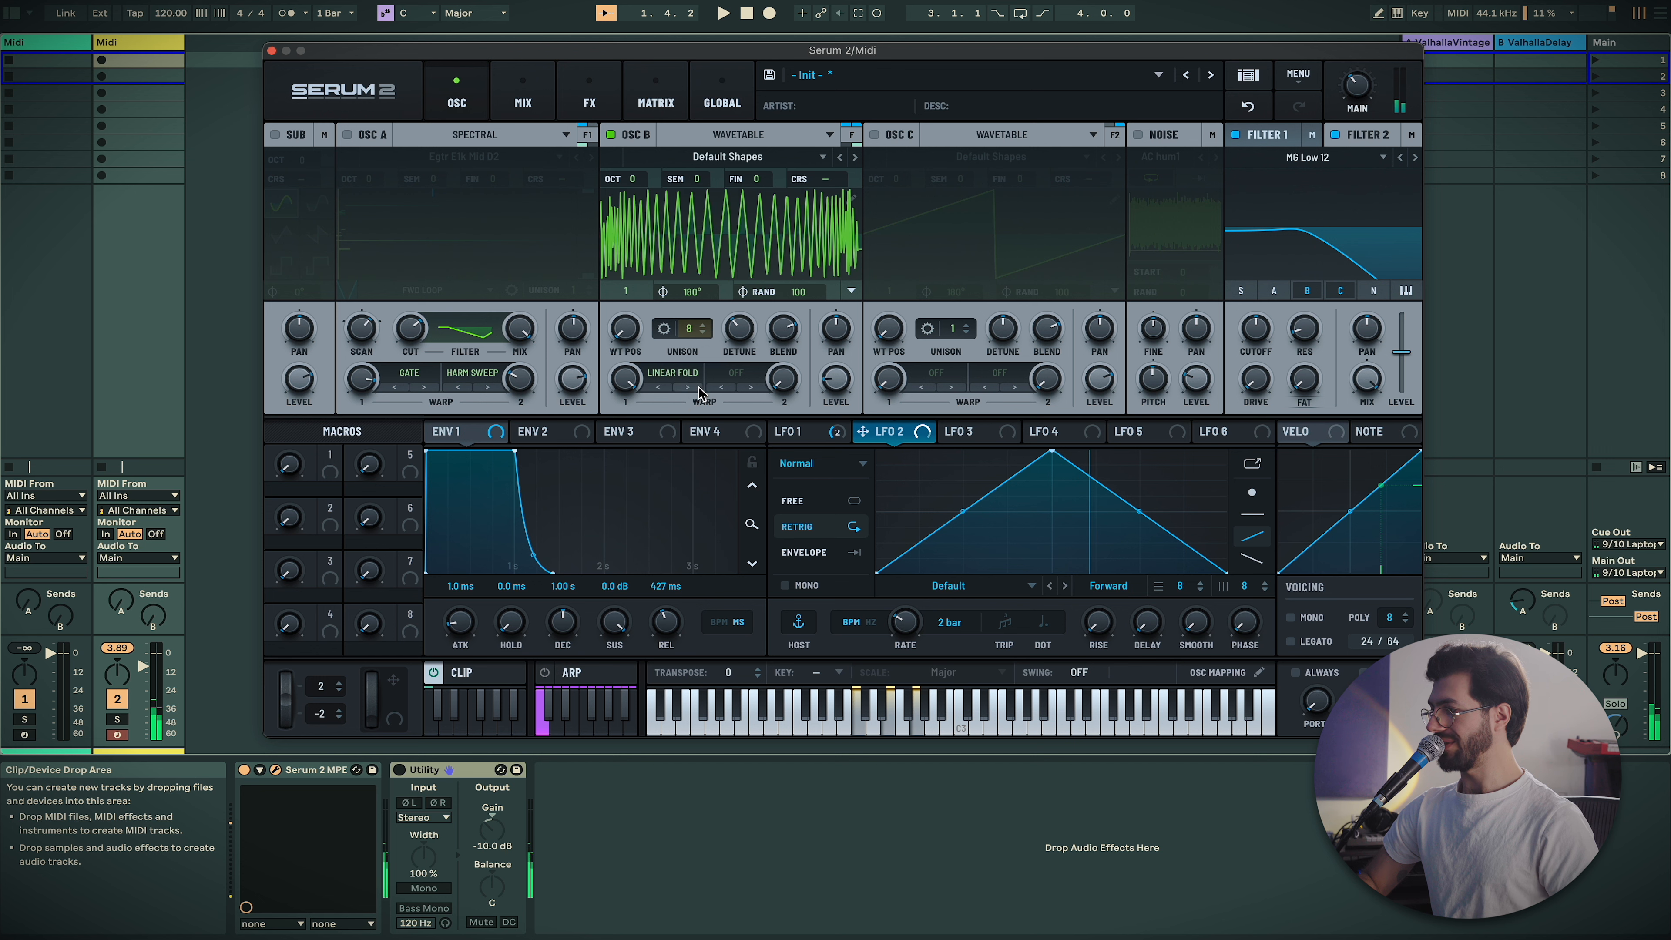
{"action": "left_click_drag", "start_coordinate": [620, 385], "coordinate": [564, 621]}
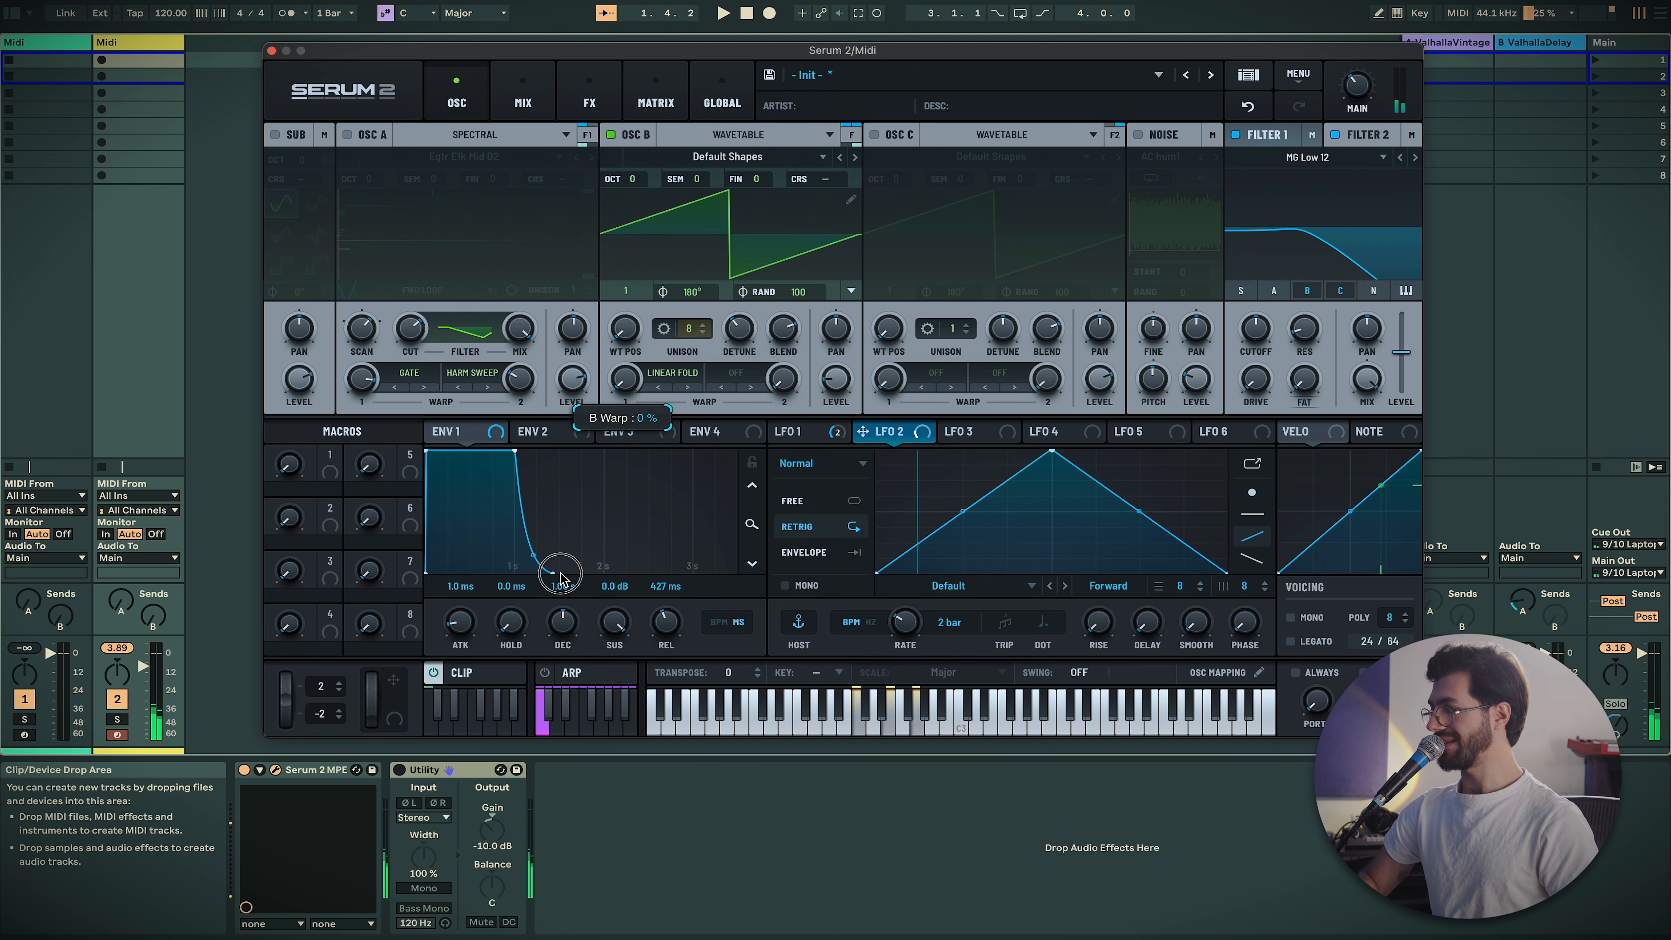
{"action": "left_click_drag", "start_coordinate": [564, 486], "coordinate": [556, 457]}
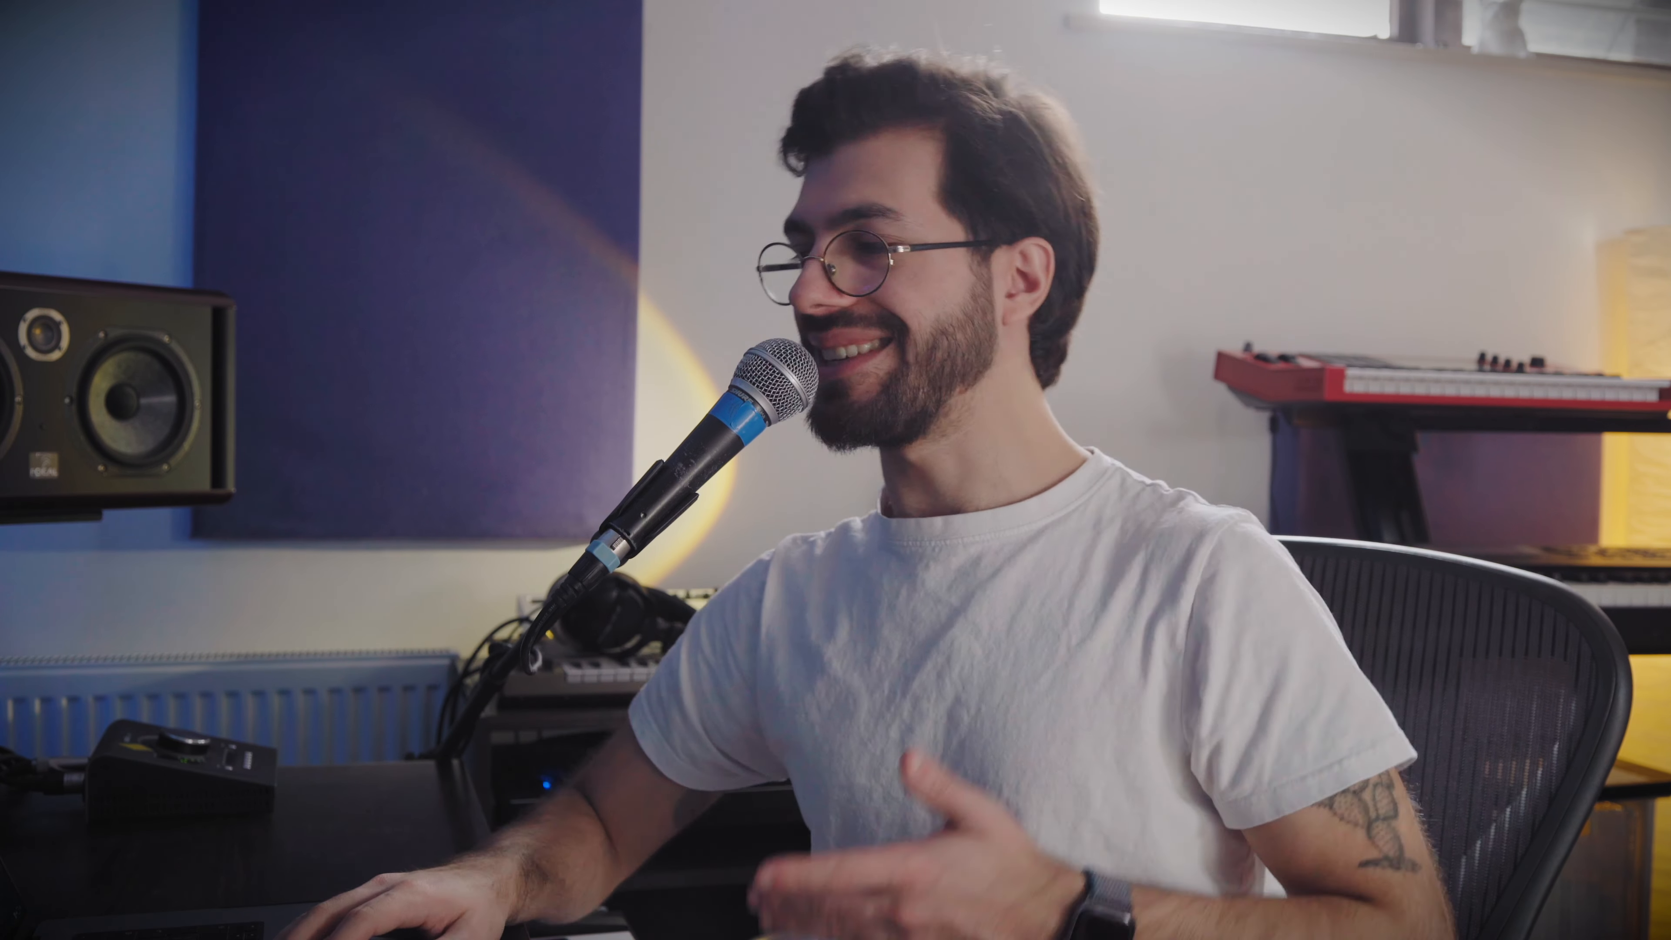